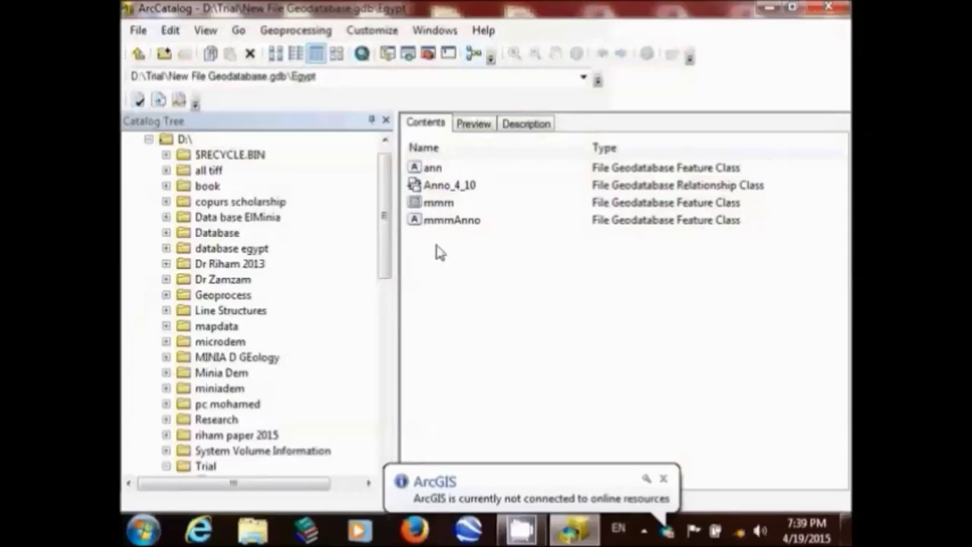
Step: Select the D:\ folder connection and view its contents, preview and description
click(184, 142)
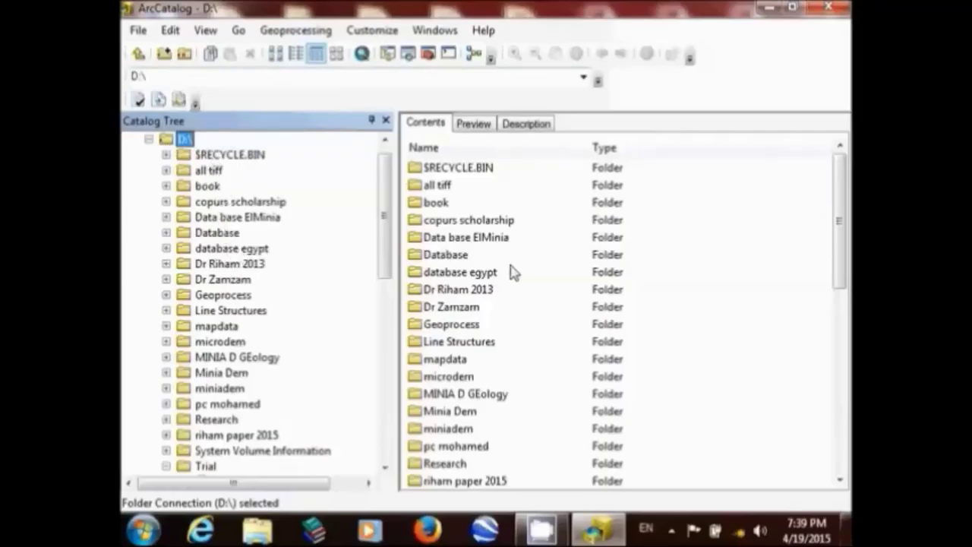
click(471, 126)
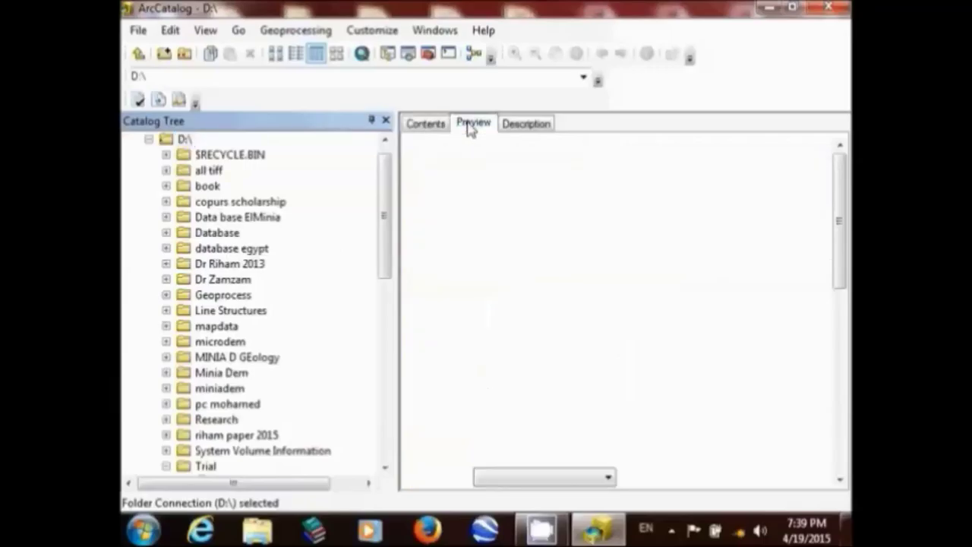
click(539, 127)
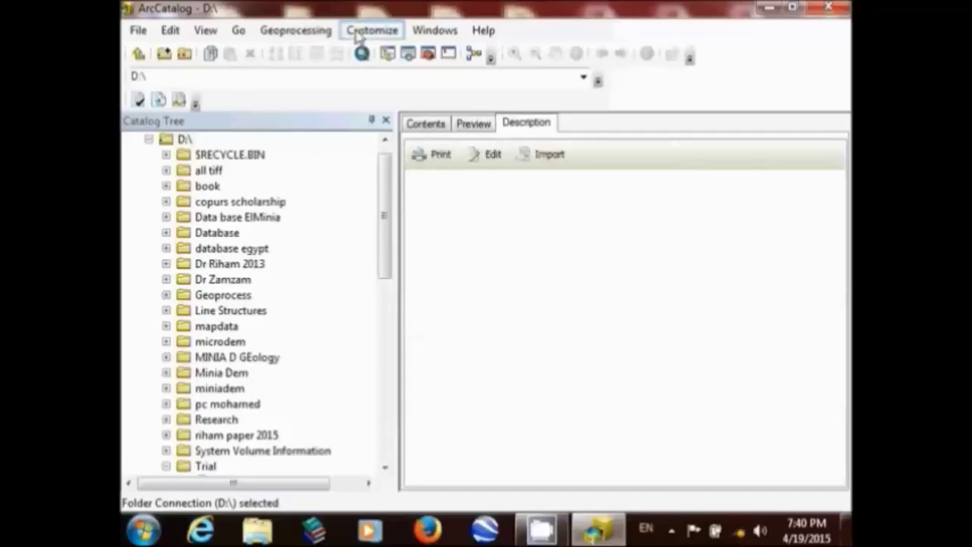
Step: Review the list of available extensions and the geoprocessing tools
click(356, 36)
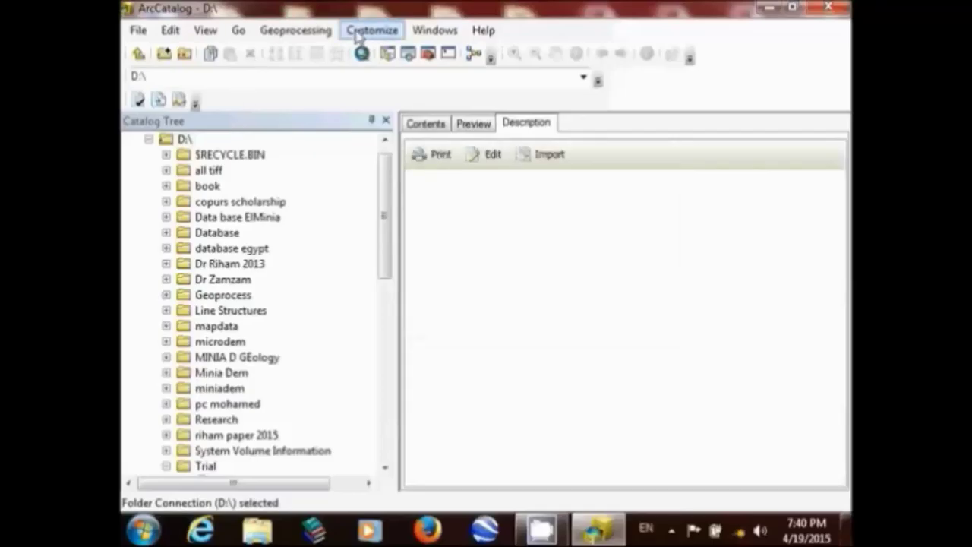
click(359, 34)
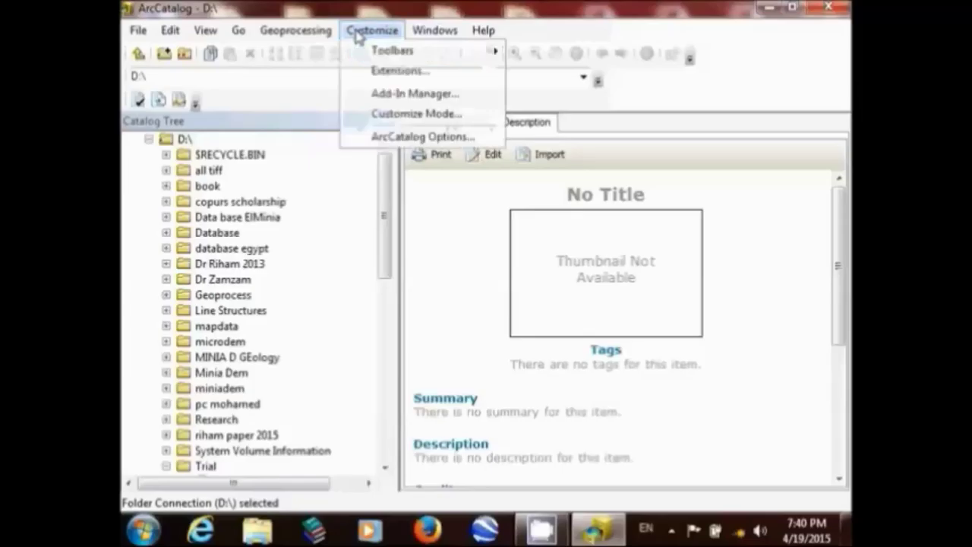
click(391, 72)
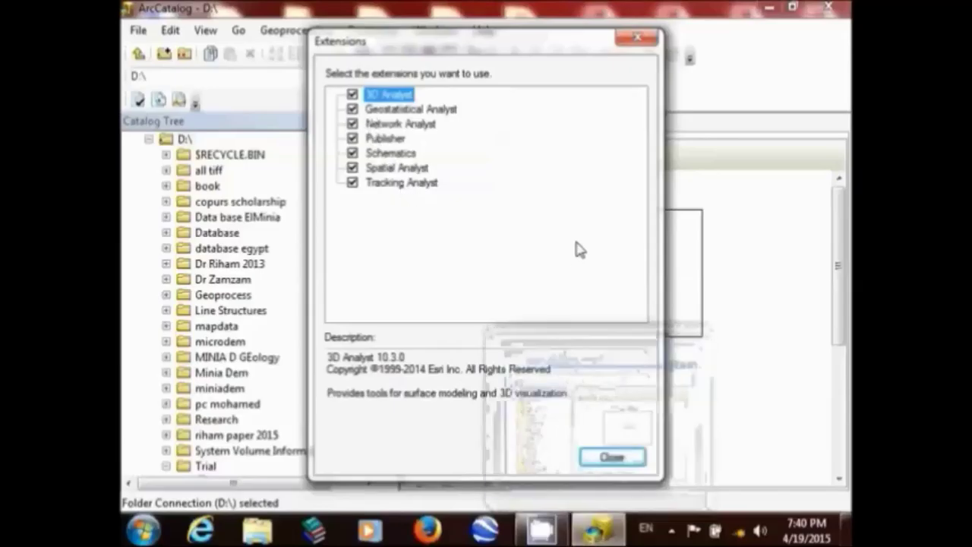
click(602, 461)
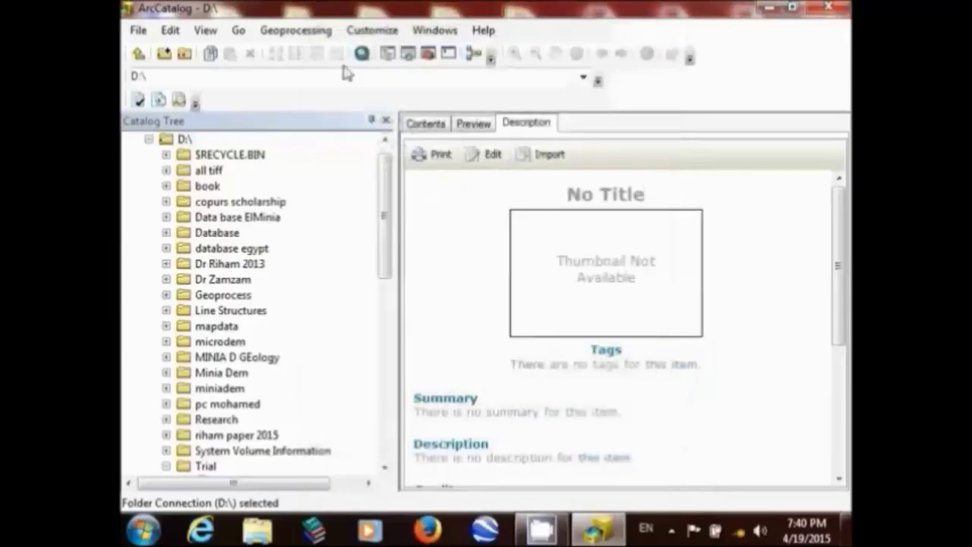
click(310, 32)
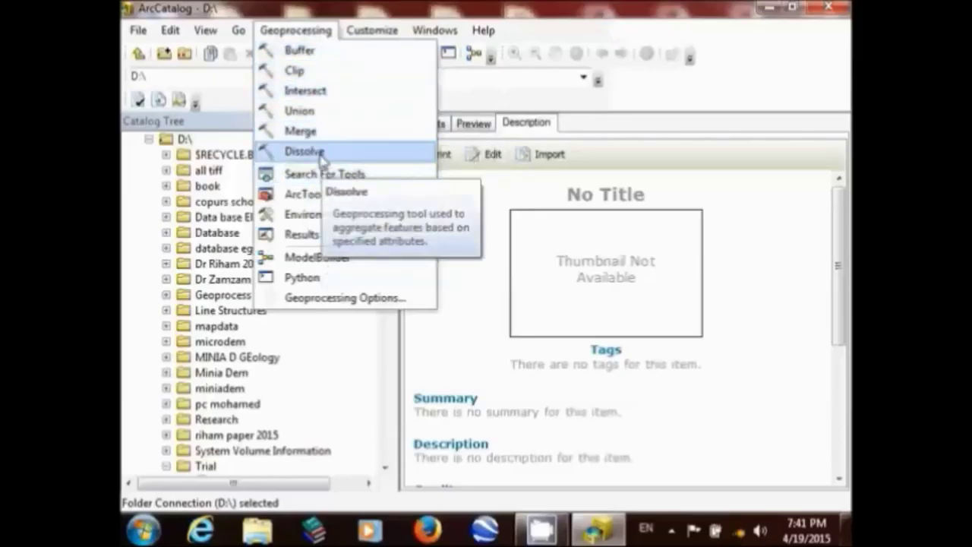
Step: Close the Catalog Tree window and reopen it
mouse_move(444, 34)
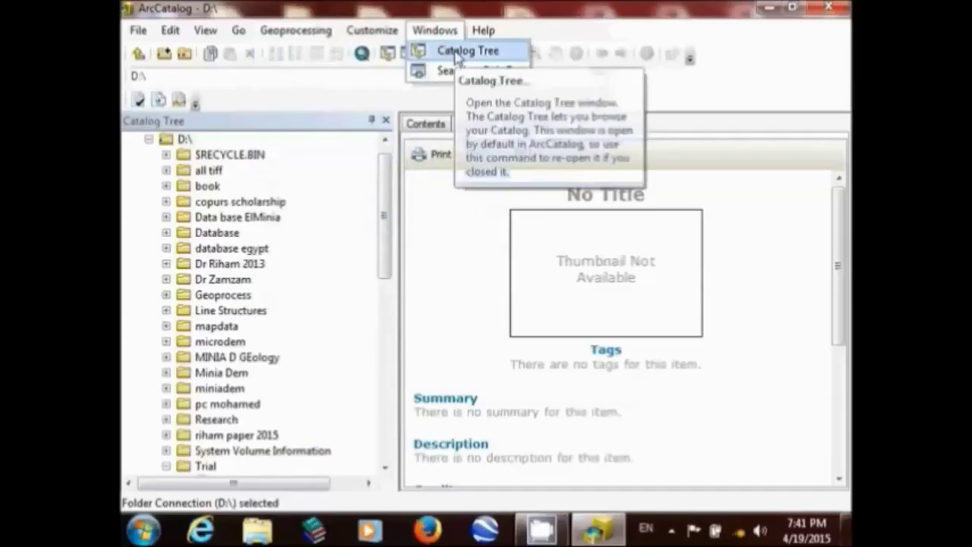
click(460, 53)
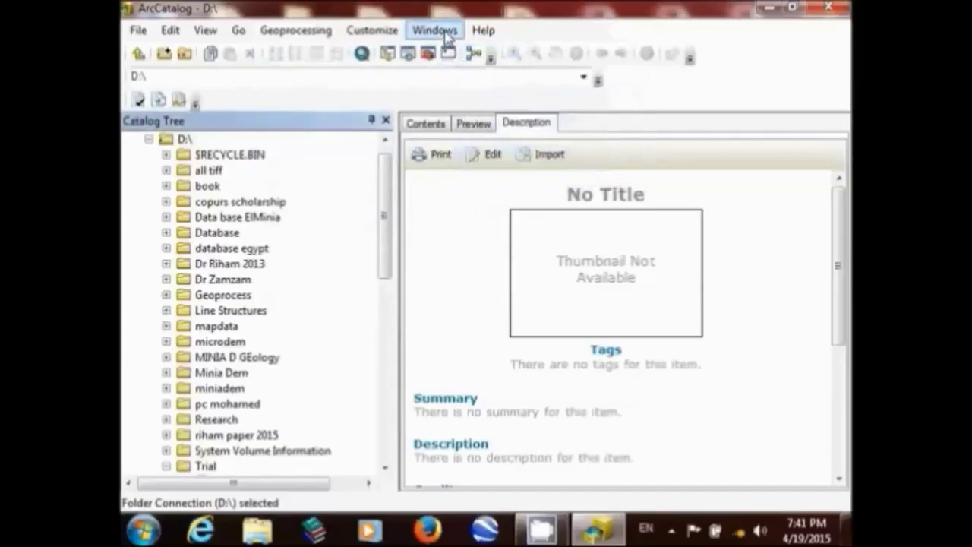
click(448, 38)
click(454, 50)
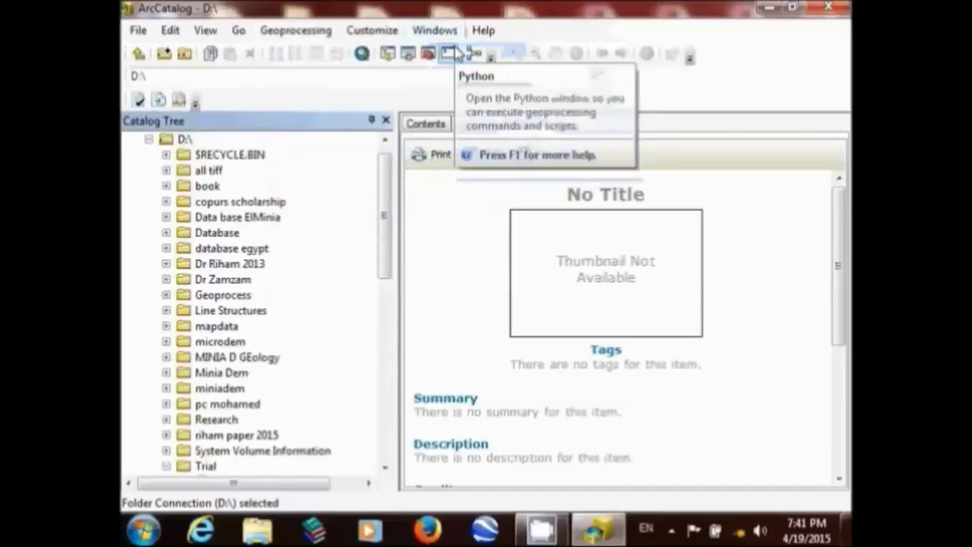
click(434, 33)
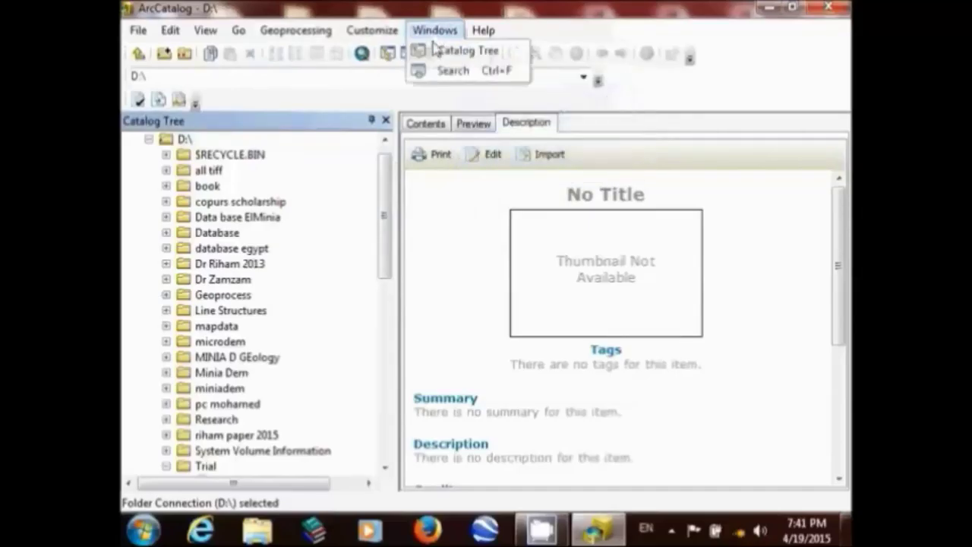
click(449, 50)
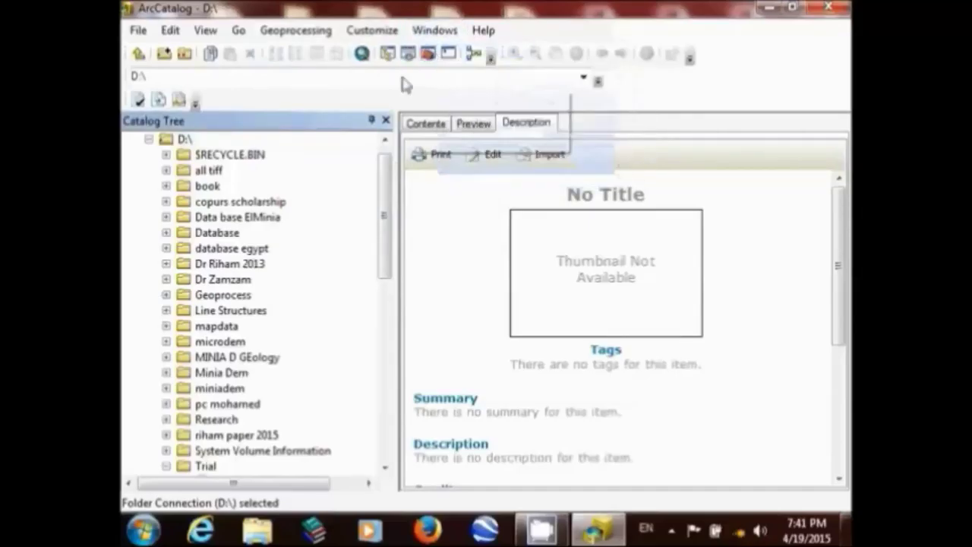
click(387, 120)
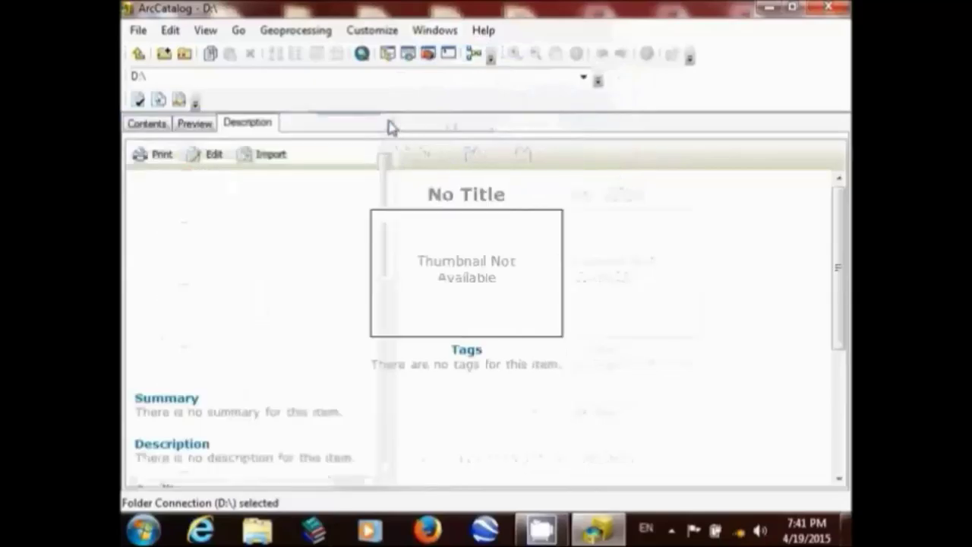
click(456, 30)
click(456, 48)
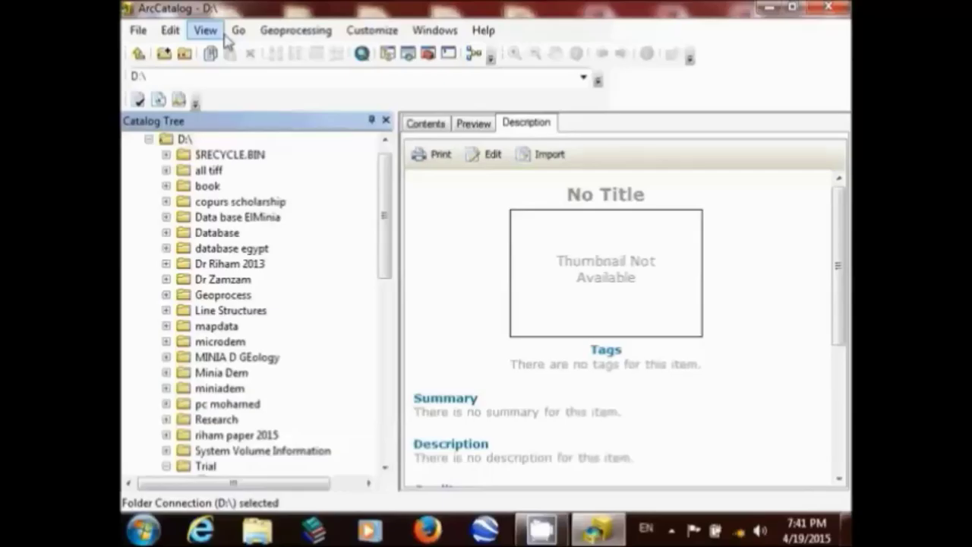
Step: Add a folder connection to the Trial folder on drive D
click(164, 54)
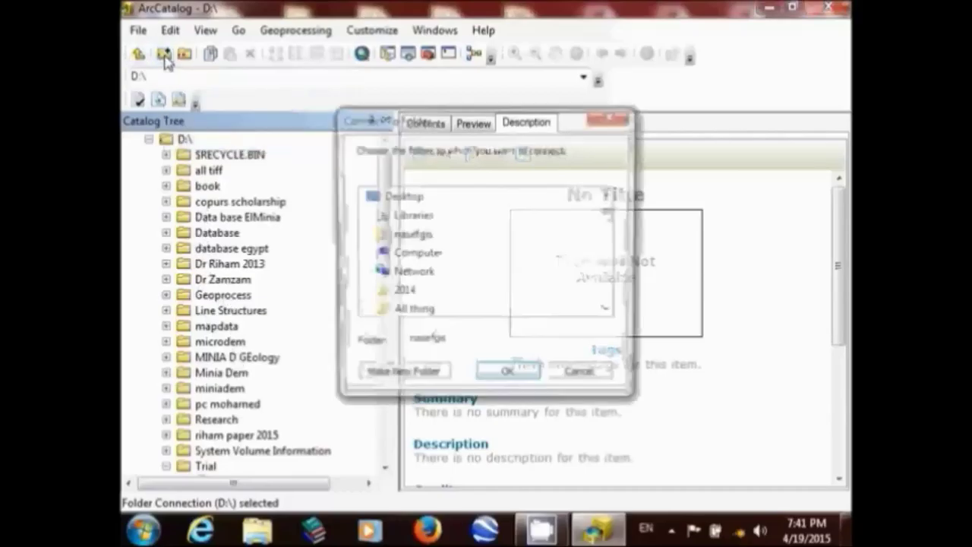
click(368, 255)
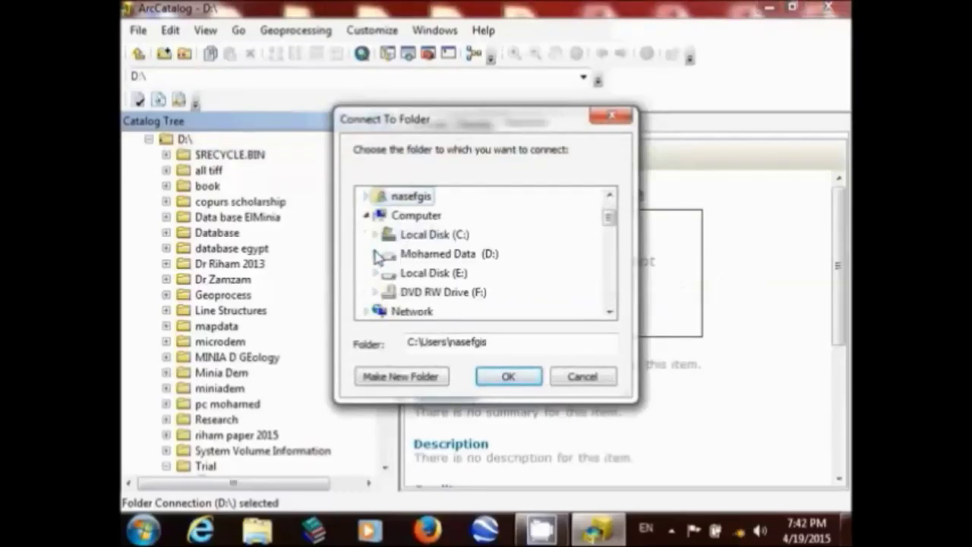
click(375, 255)
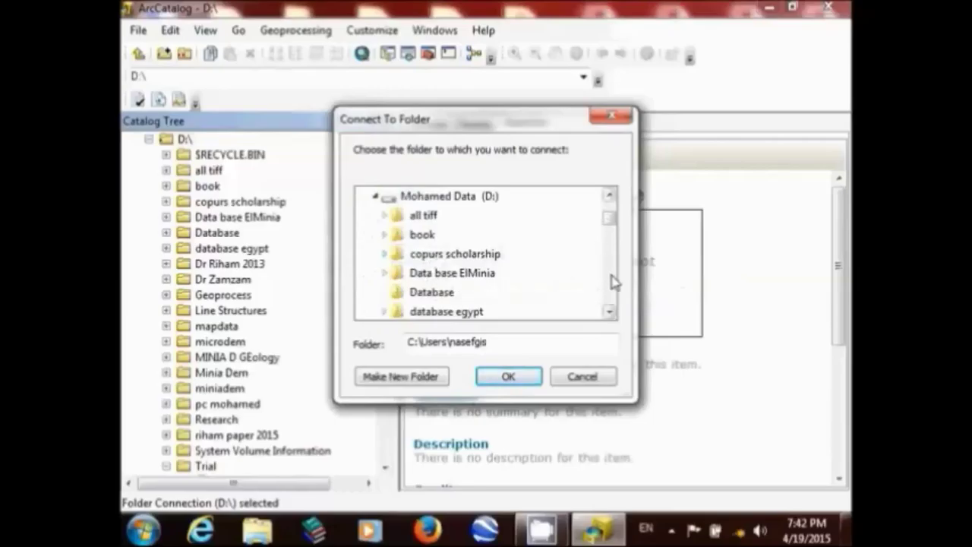
drag(613, 313, 612, 314)
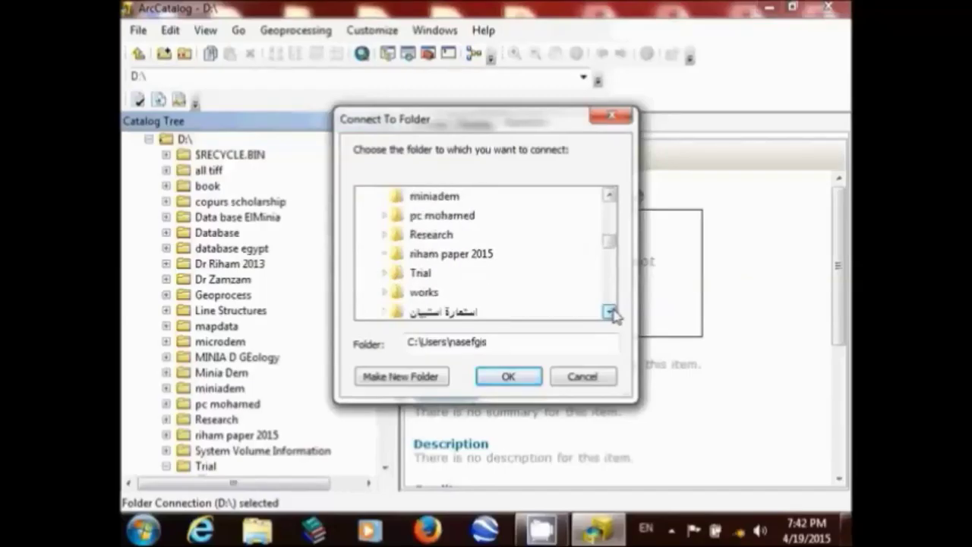
click(422, 278)
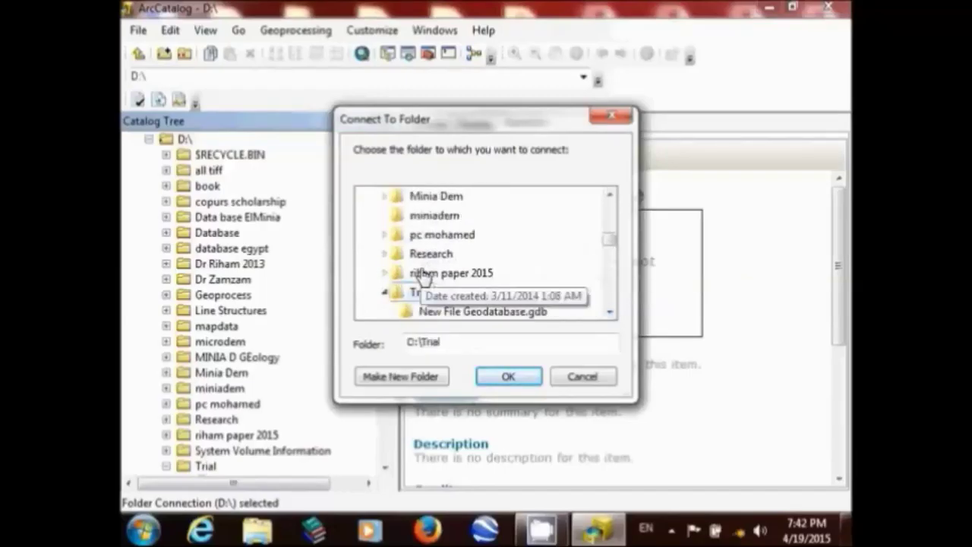
click(507, 378)
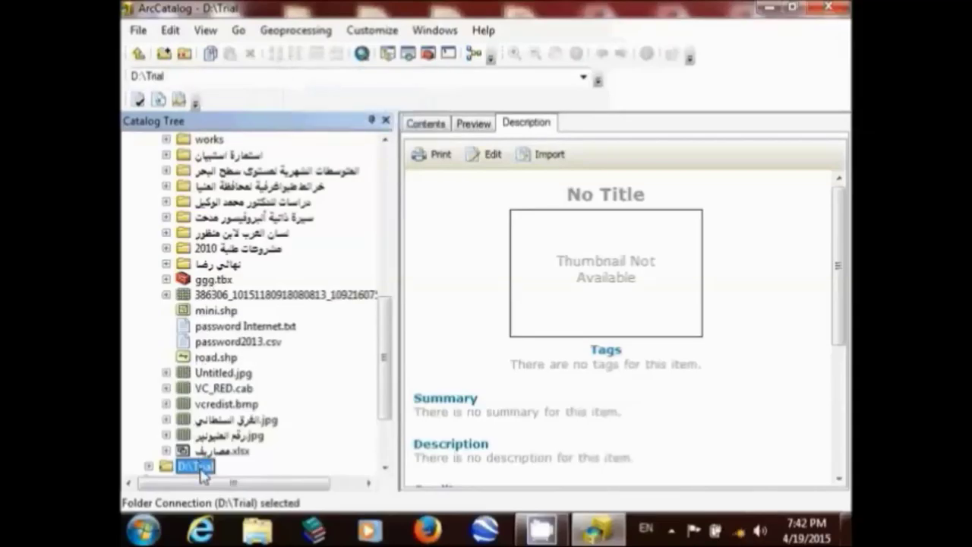
Step: Show the contents of D:\Trial and open the Egypt feature dataset inside New File Geodatabase.gdb
click(430, 127)
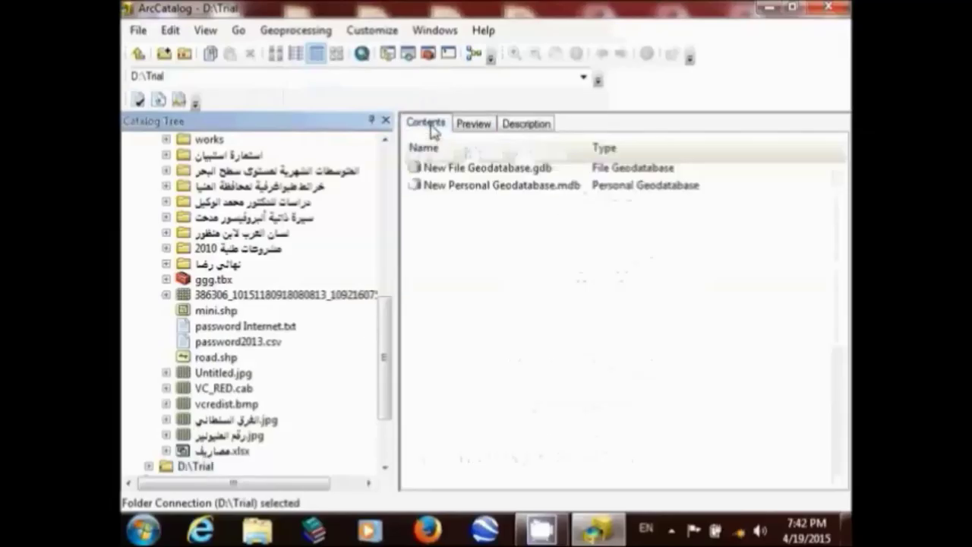
double_click(474, 168)
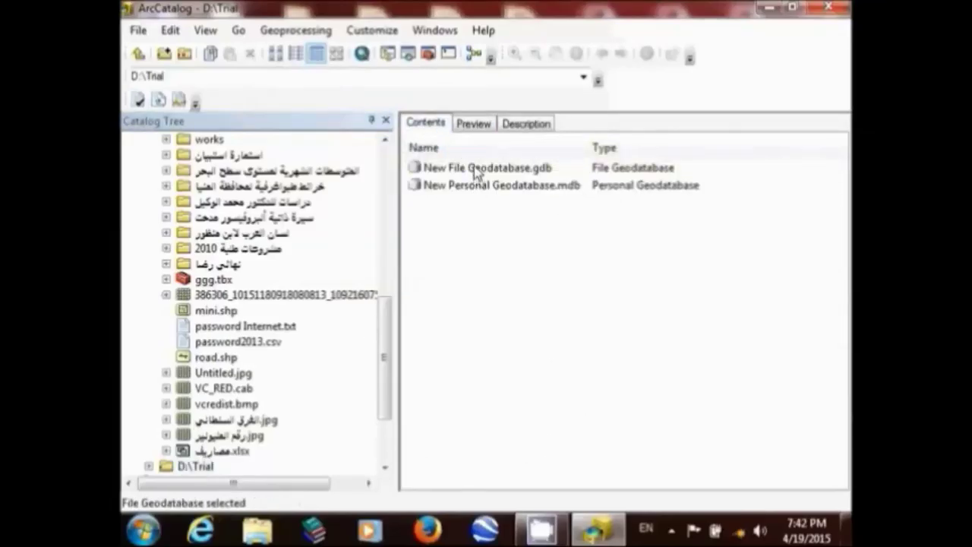
double_click(444, 174)
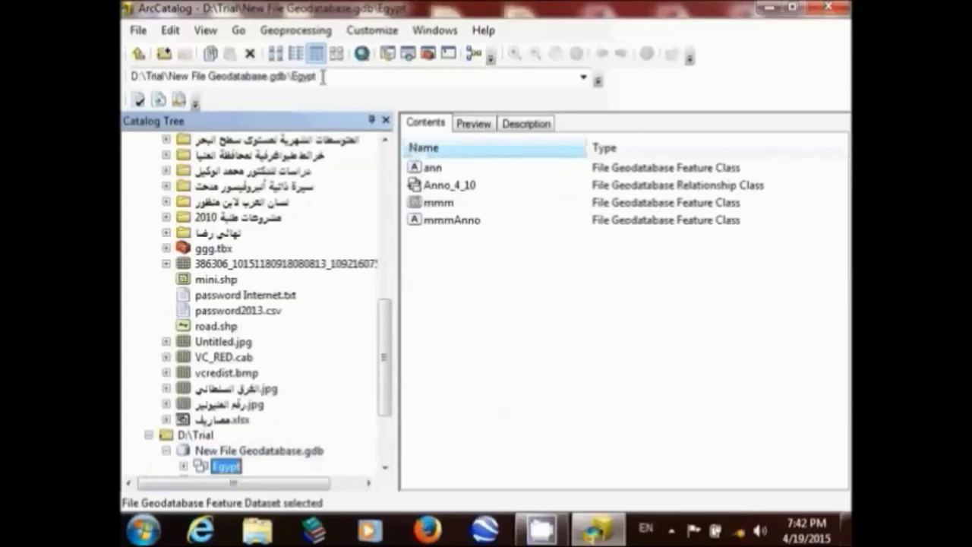
Step: Display the Egypt dataset's contents as large icons, list and details in turn, ending with thumbnails
click(275, 61)
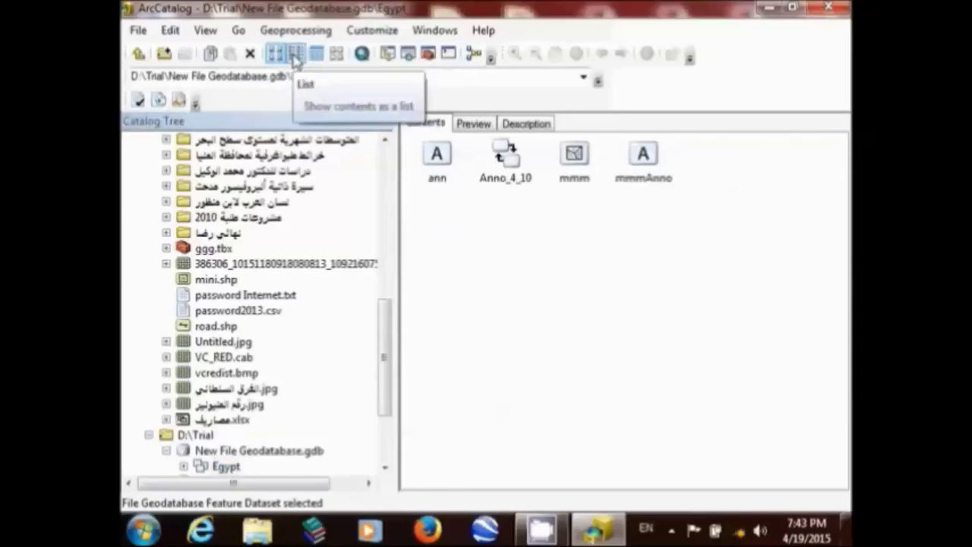
click(295, 59)
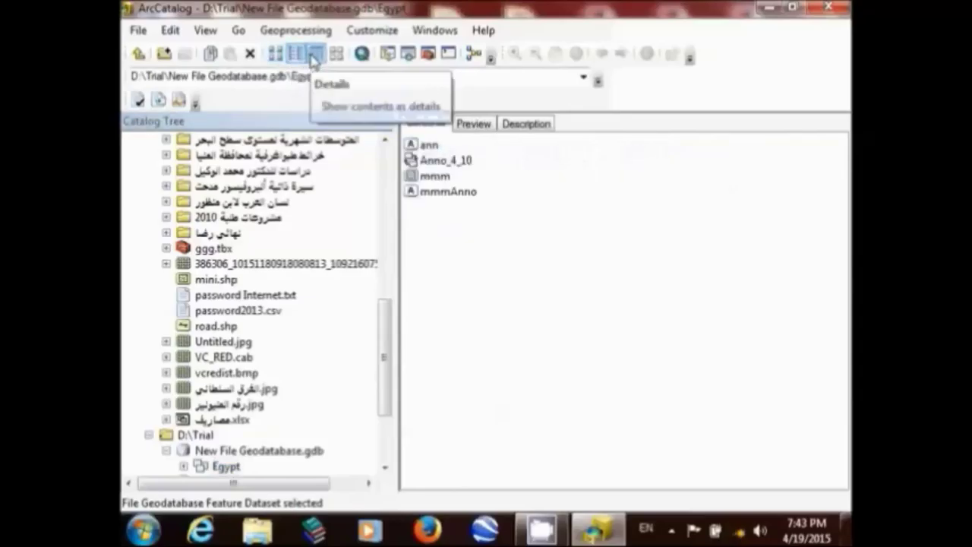
click(314, 55)
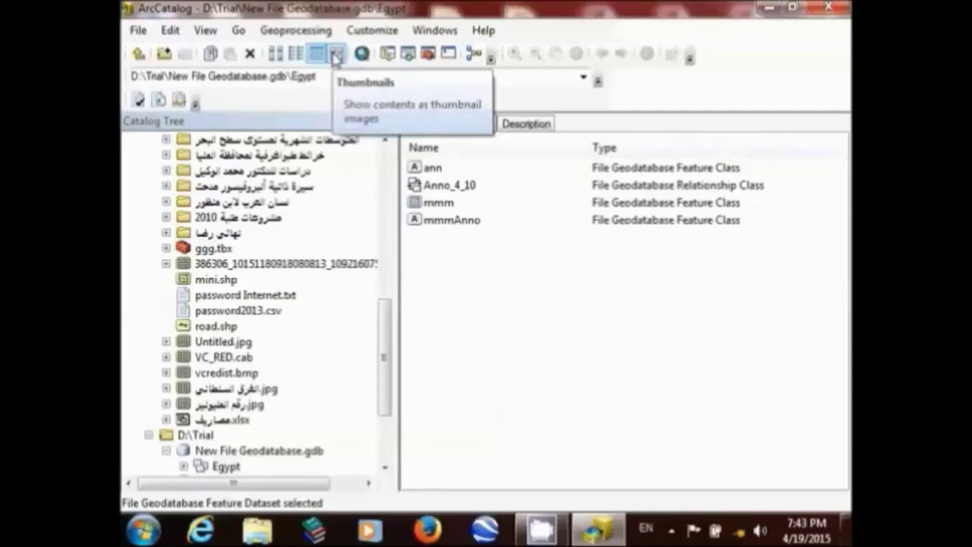
click(335, 54)
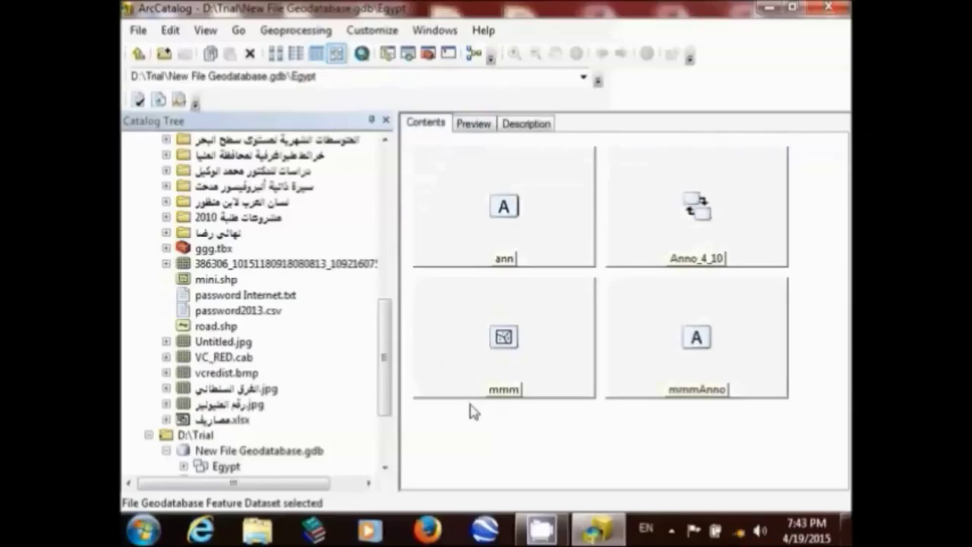
Step: Preview the geography of the mmmAnno feature class and the road.shp and mini.shp shapefiles
click(697, 357)
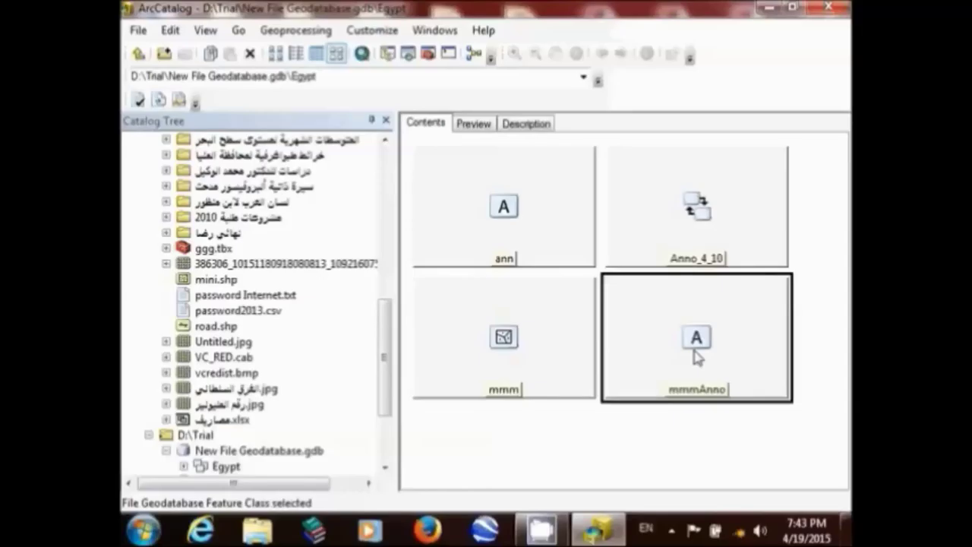
click(474, 124)
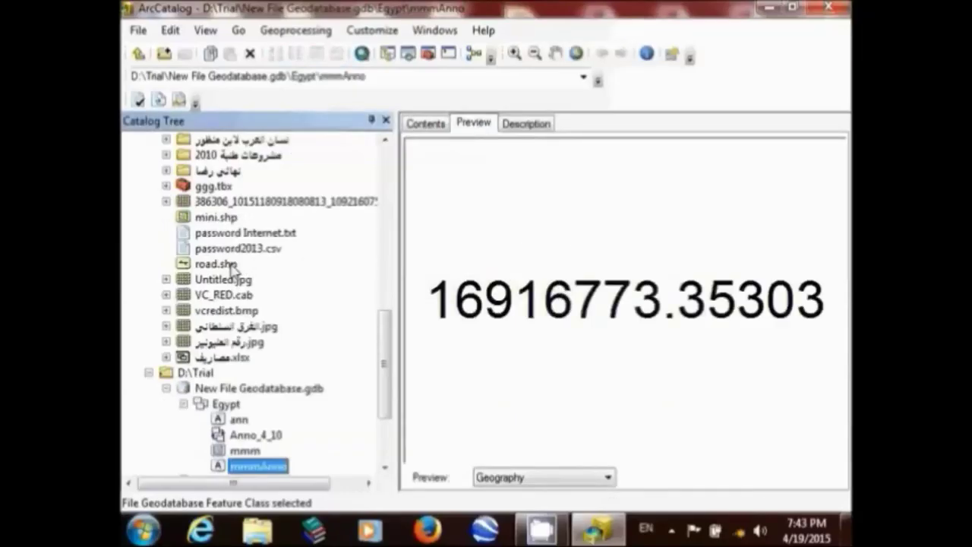
click(220, 265)
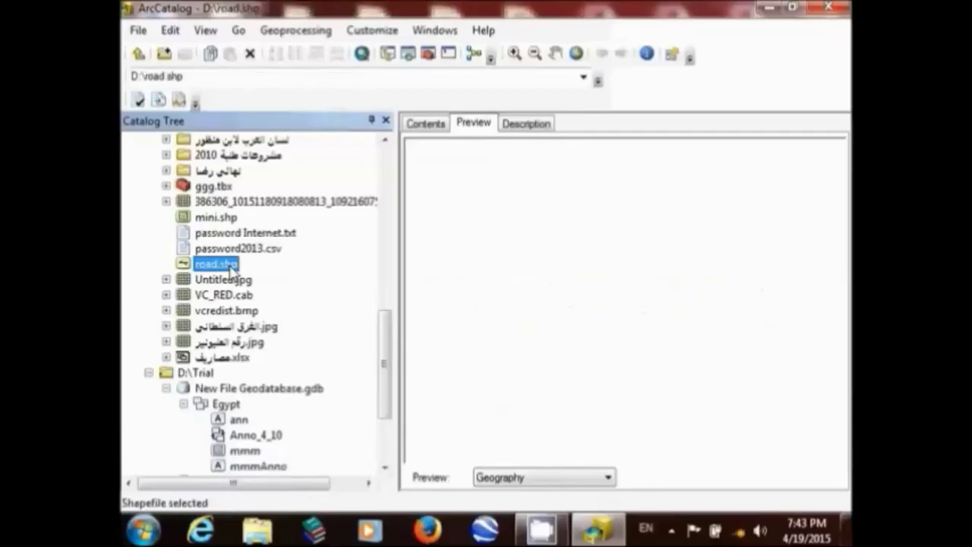
click(201, 218)
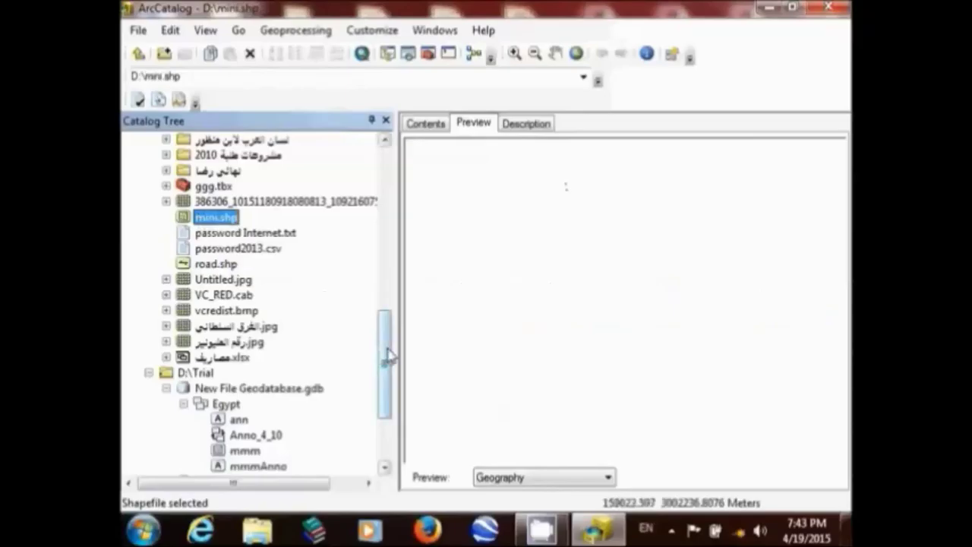
Step: Expand the works, Egypt maps, zamam data and mosaic250000 folders in turn to list the mosaic rasters
drag(388, 356, 396, 265)
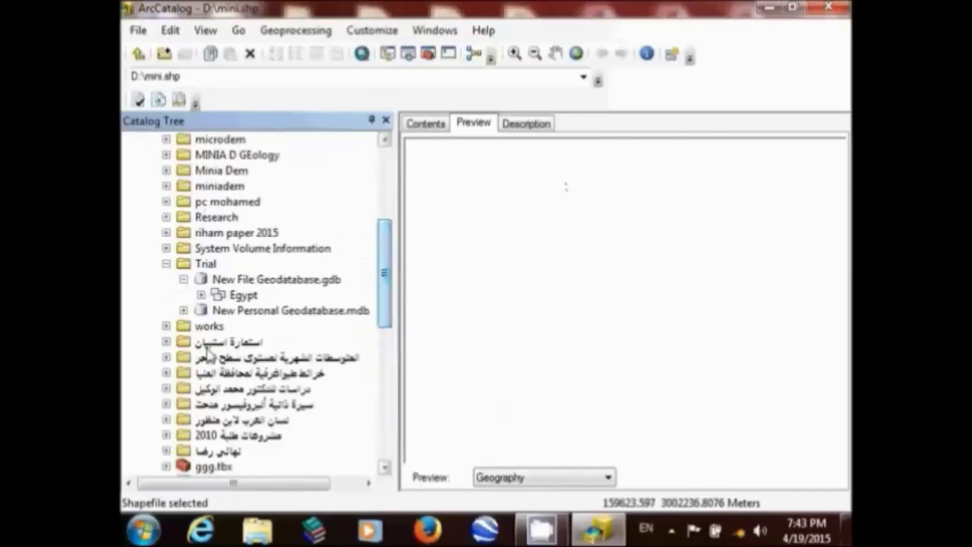
double_click(217, 327)
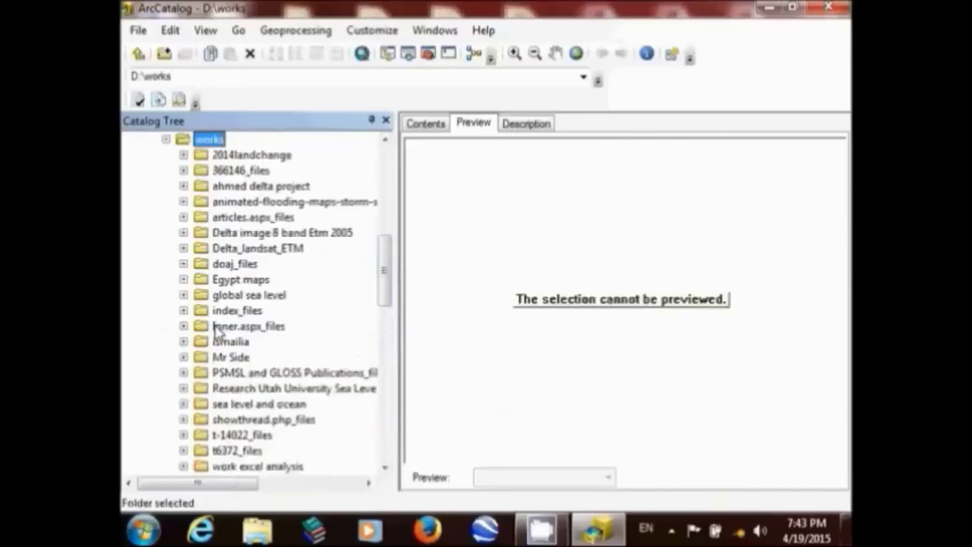
double_click(242, 279)
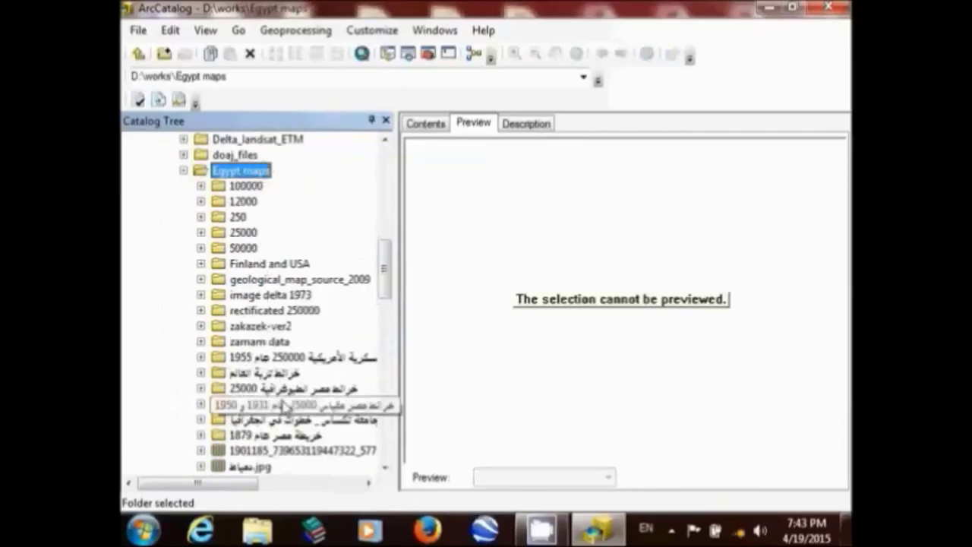
double_click(286, 343)
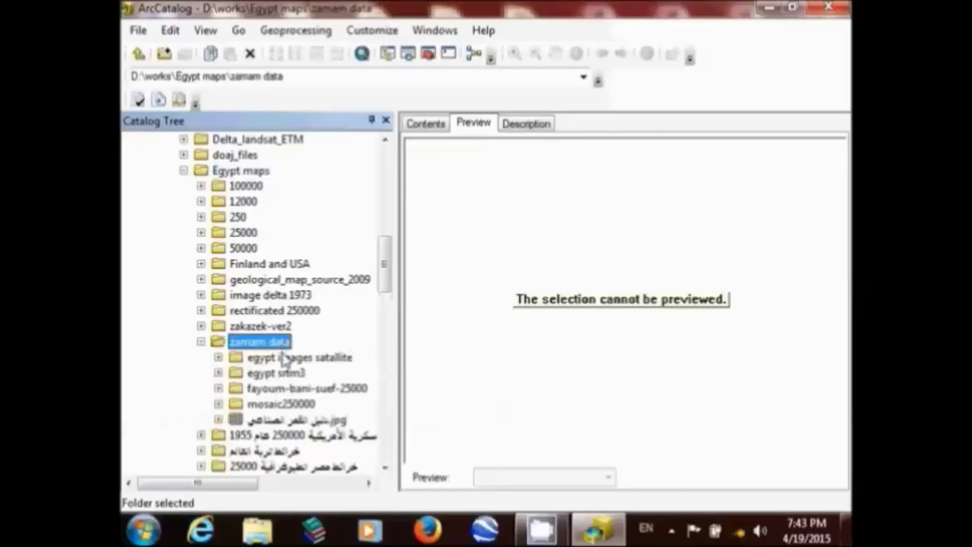
click(290, 404)
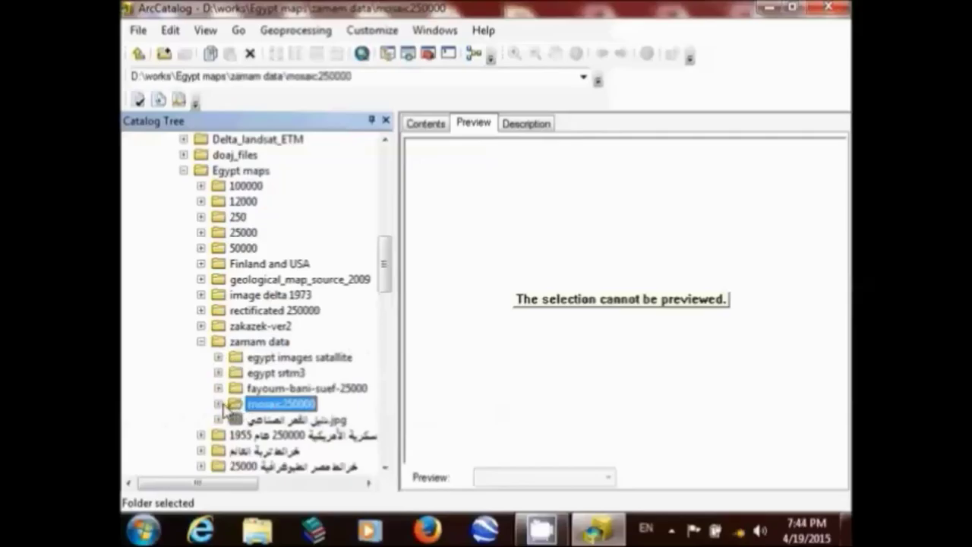
click(219, 404)
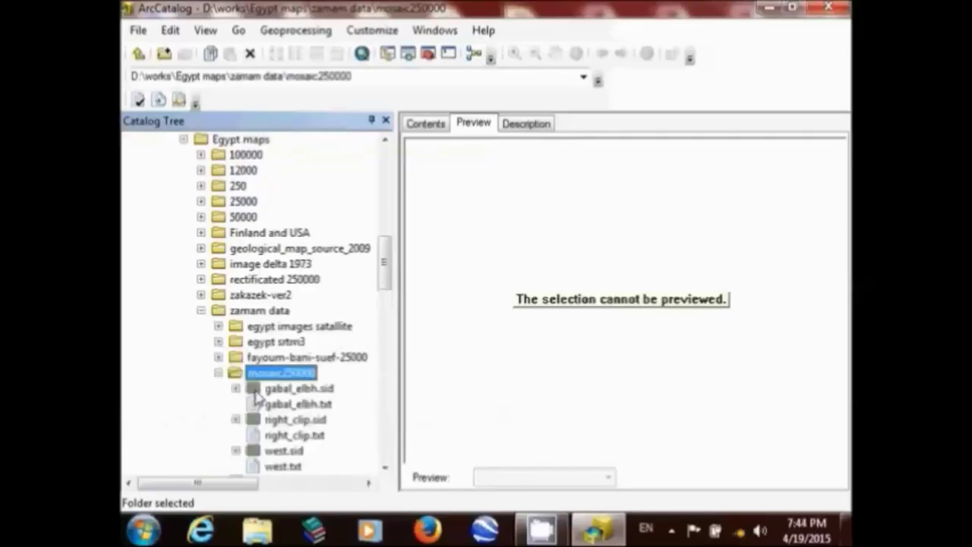
Step: Preview the gabal_elbh.sid, right_clip.sid and west.sid rasters in turn, and collapse the mosaic250000 folder
click(255, 391)
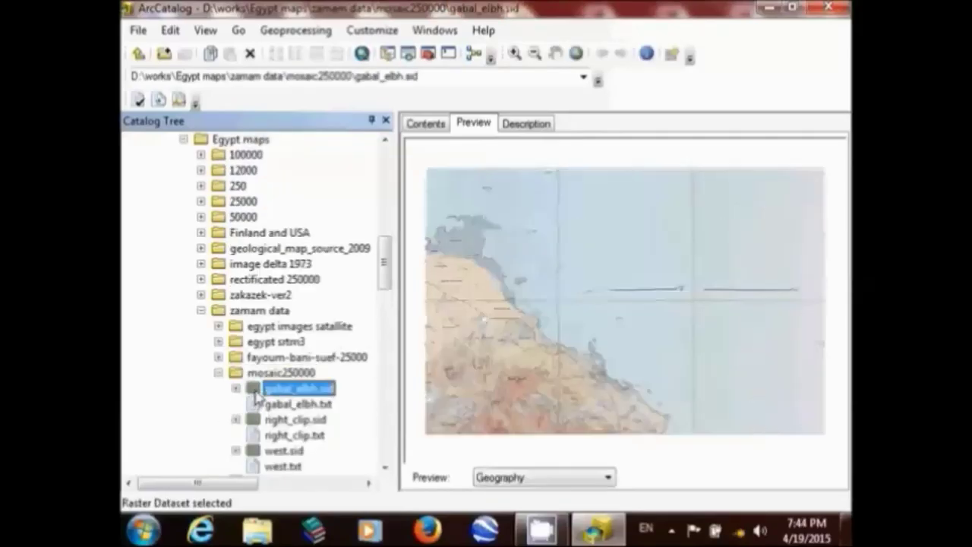
click(274, 421)
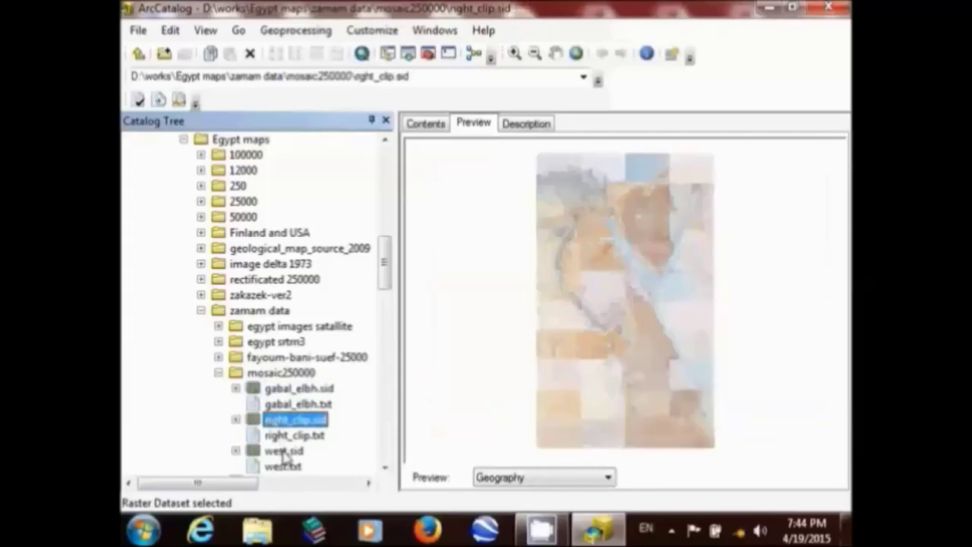
click(283, 452)
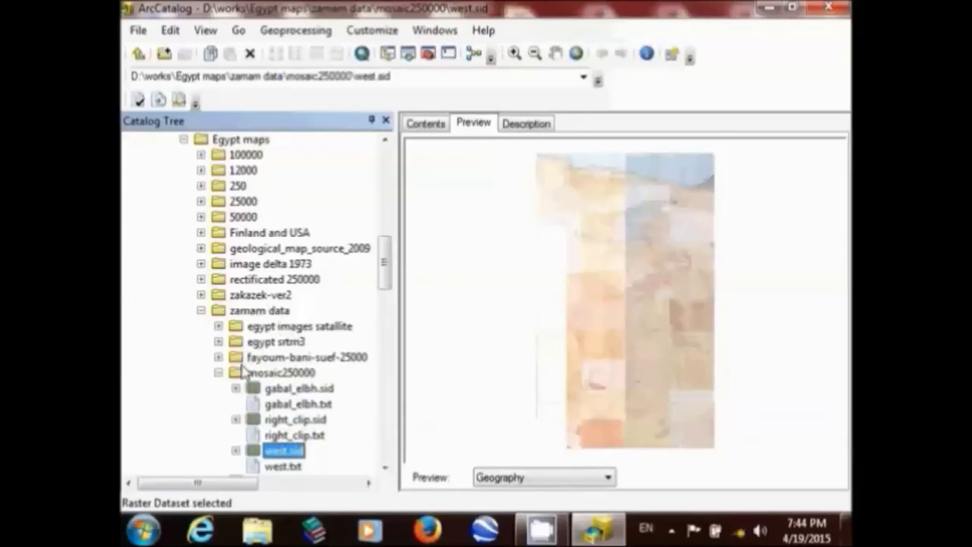
click(219, 373)
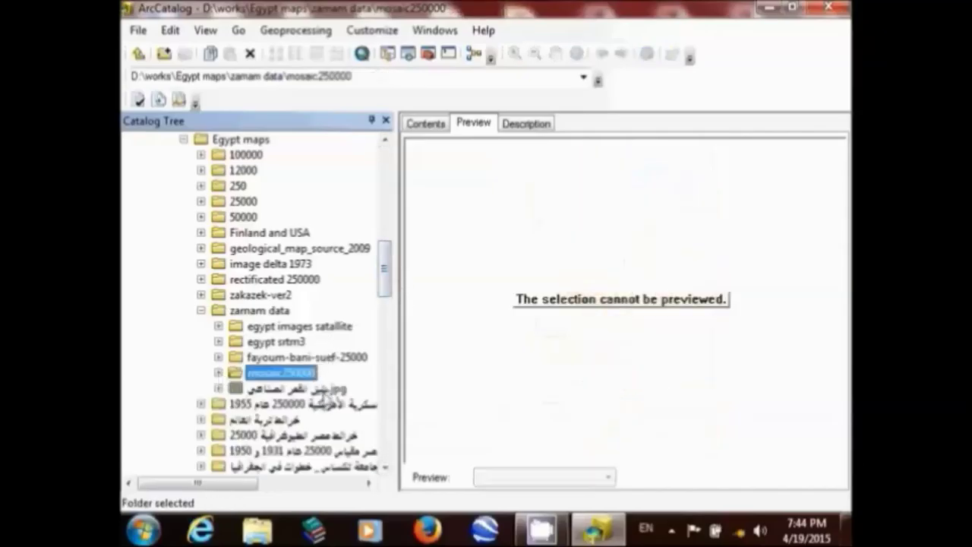
Step: Expand the image delta 1973 folder and its 22July1973 and Allimages subfolders to list the satellite images
drag(387, 258, 387, 282)
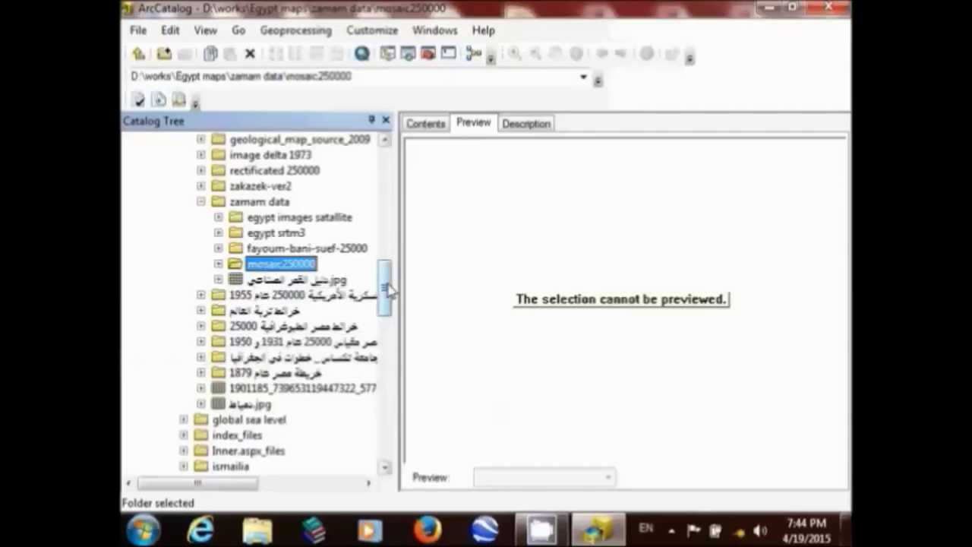
click(297, 158)
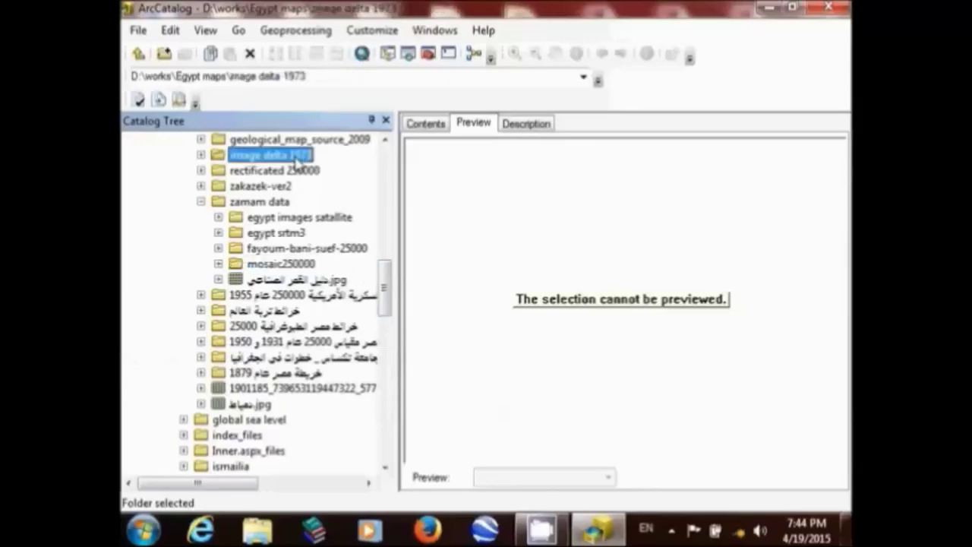
click(201, 156)
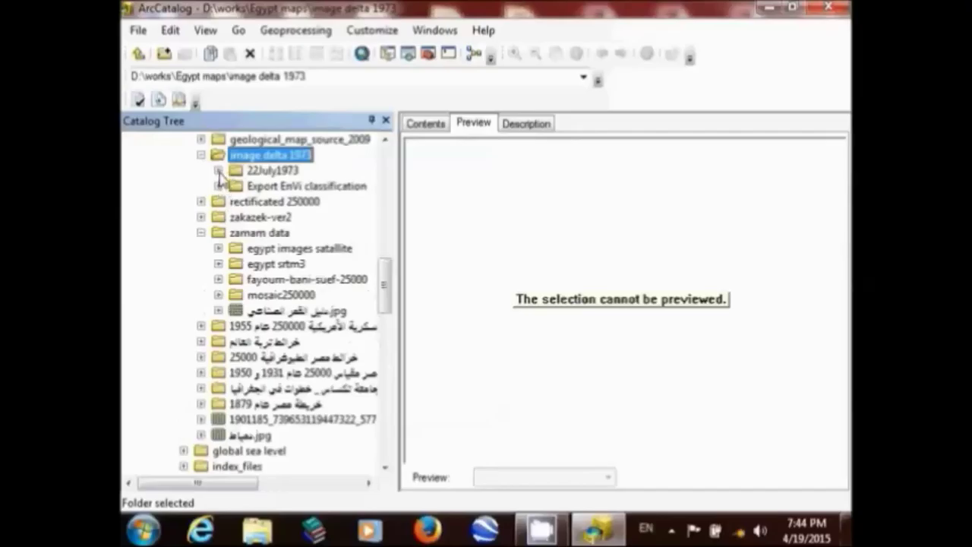
click(219, 172)
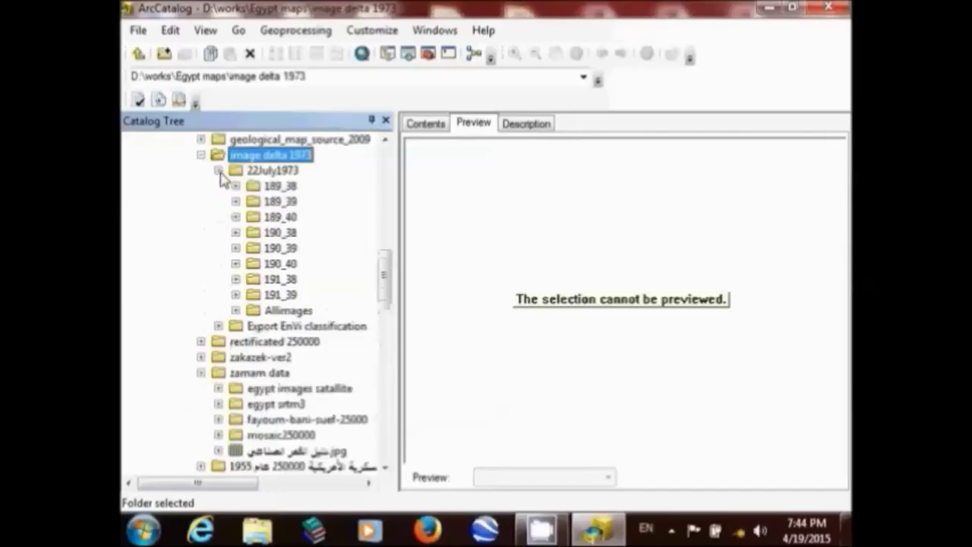
click(235, 311)
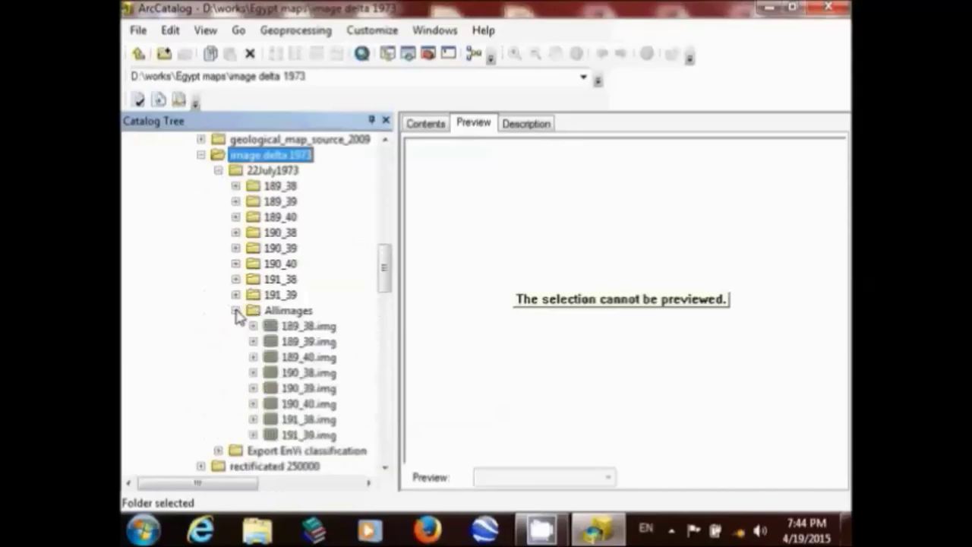
click(275, 318)
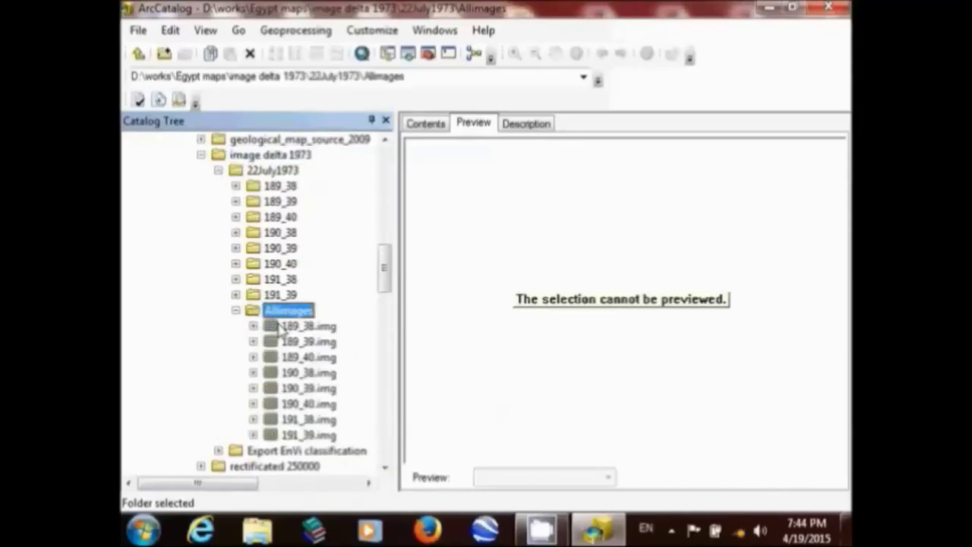
Step: Preview the 189_38.img, 189_39.img and 189_40.img rasters, and show the item description of 189_40.img
click(277, 326)
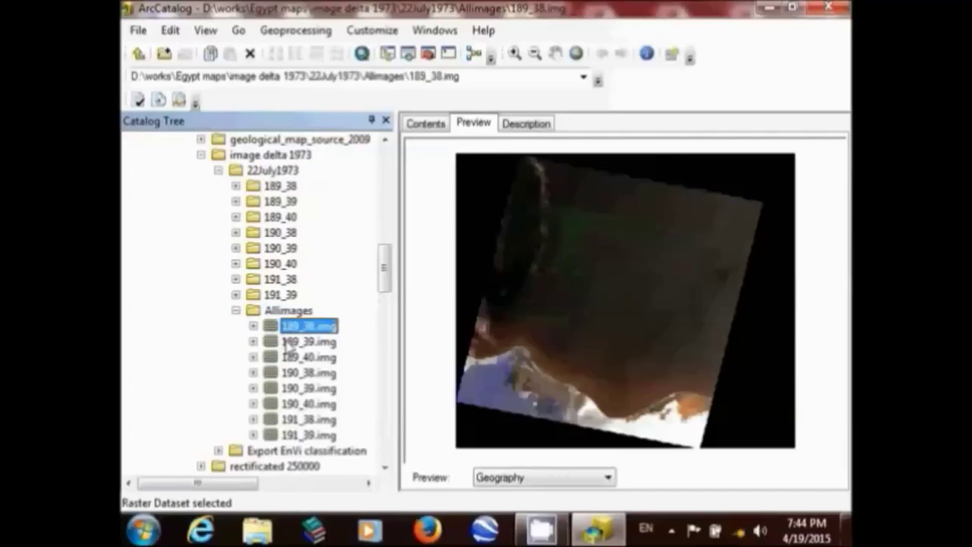
click(289, 342)
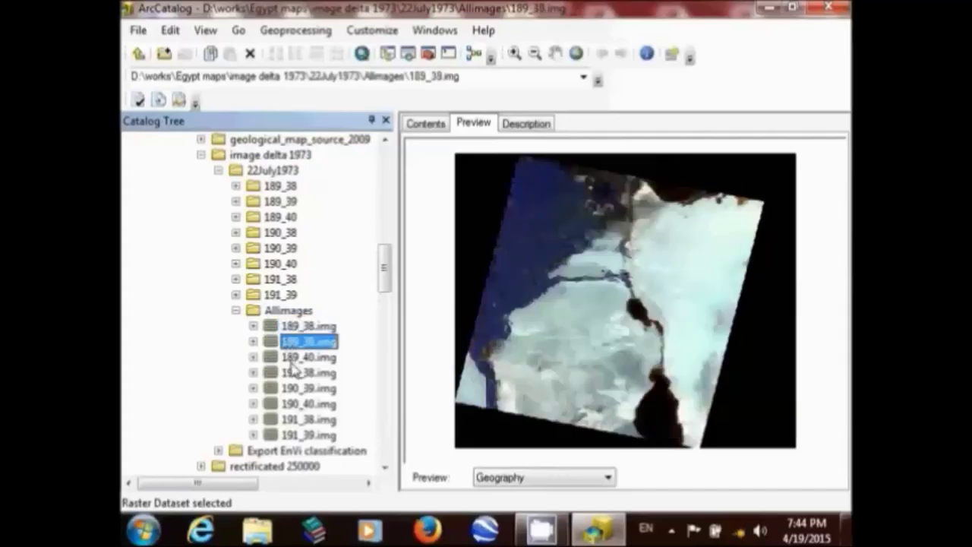
click(292, 361)
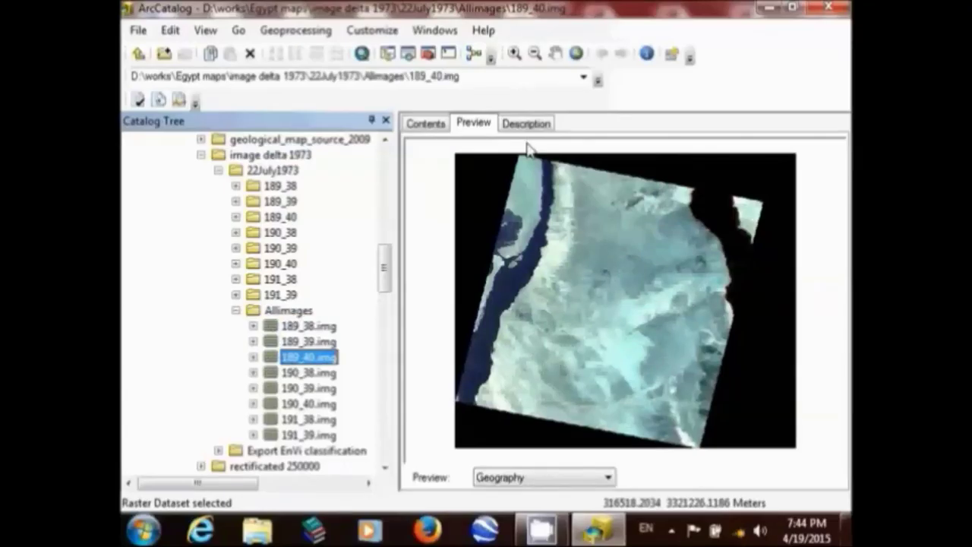
click(546, 127)
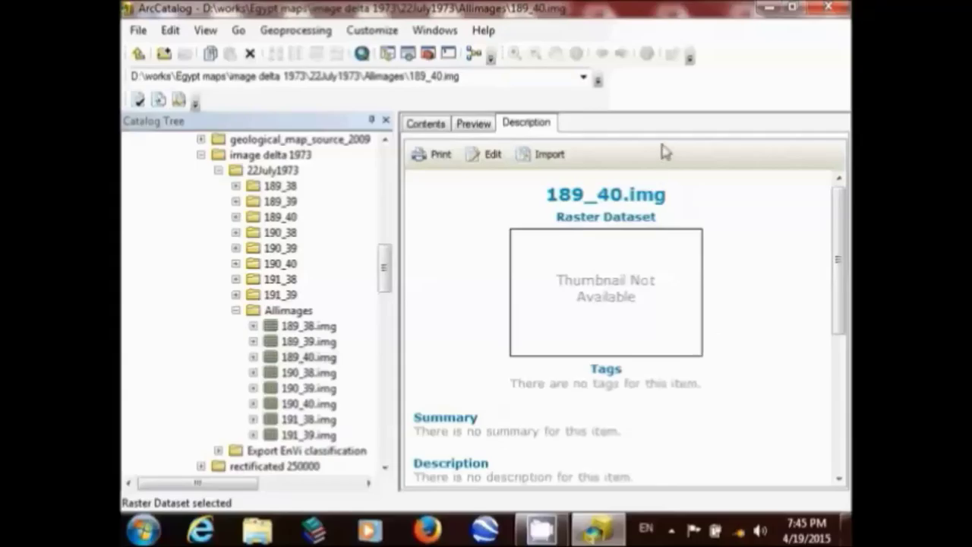
Step: Open ArcToolbox to view its toolsets, move its window into full view, and close it
click(429, 55)
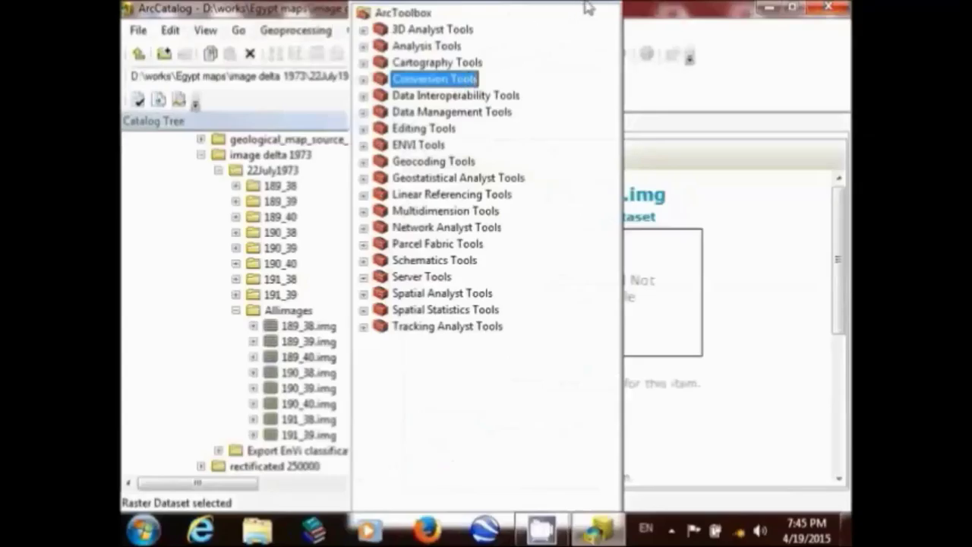
drag(585, 8, 572, 52)
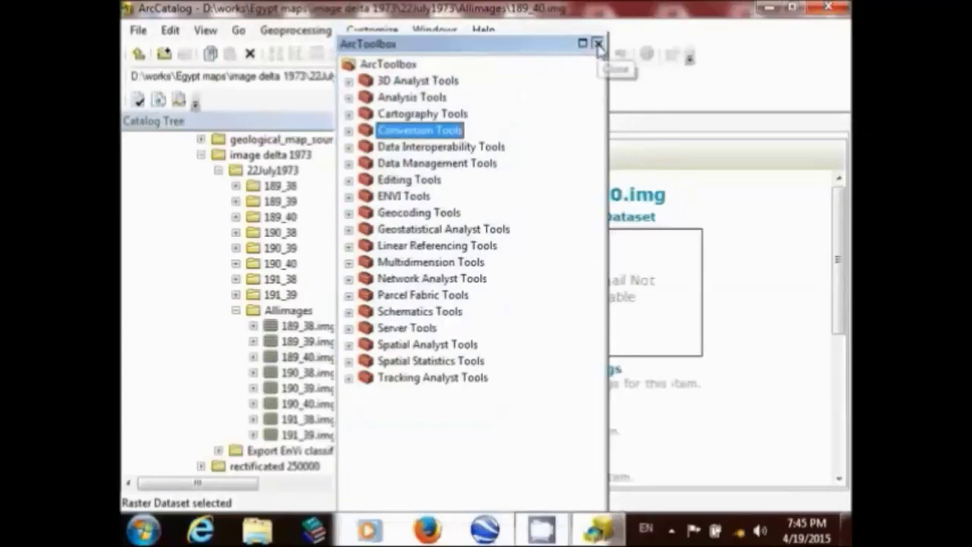
click(597, 44)
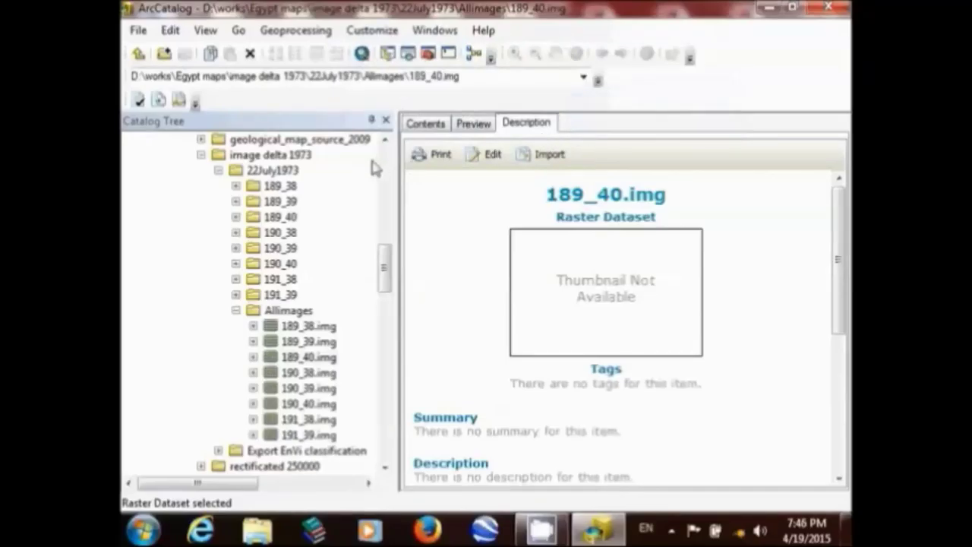
Step: Show the contents of the D:\ folder connection as a list
drag(385, 259, 394, 152)
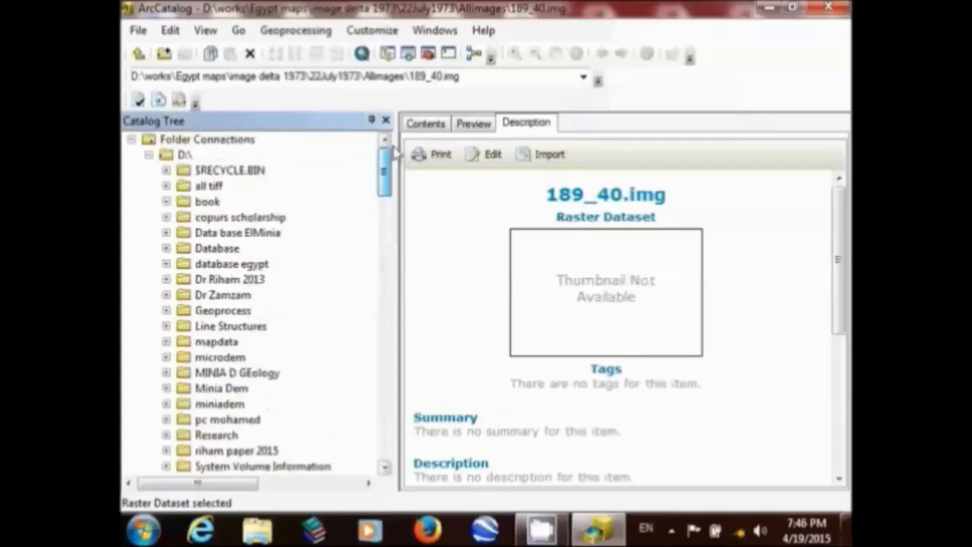
click(184, 156)
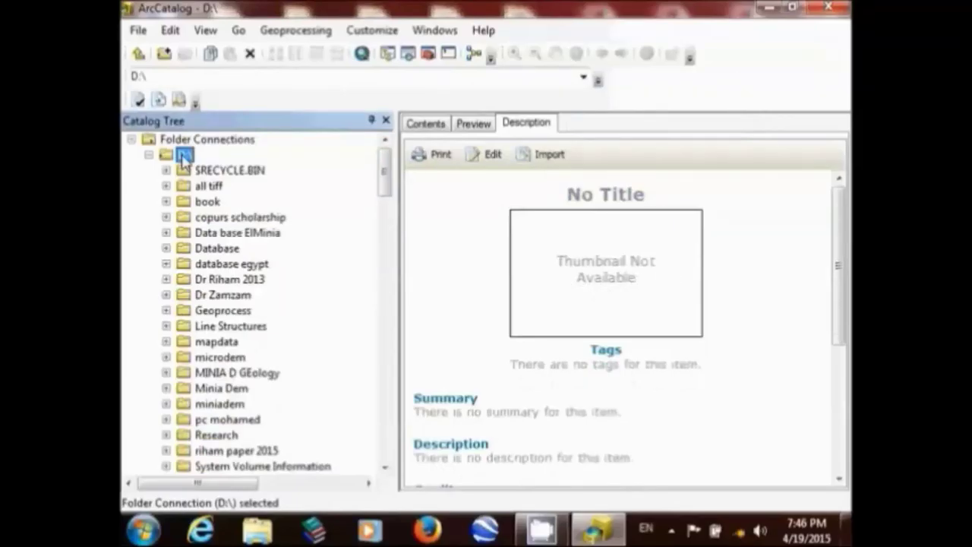
click(427, 126)
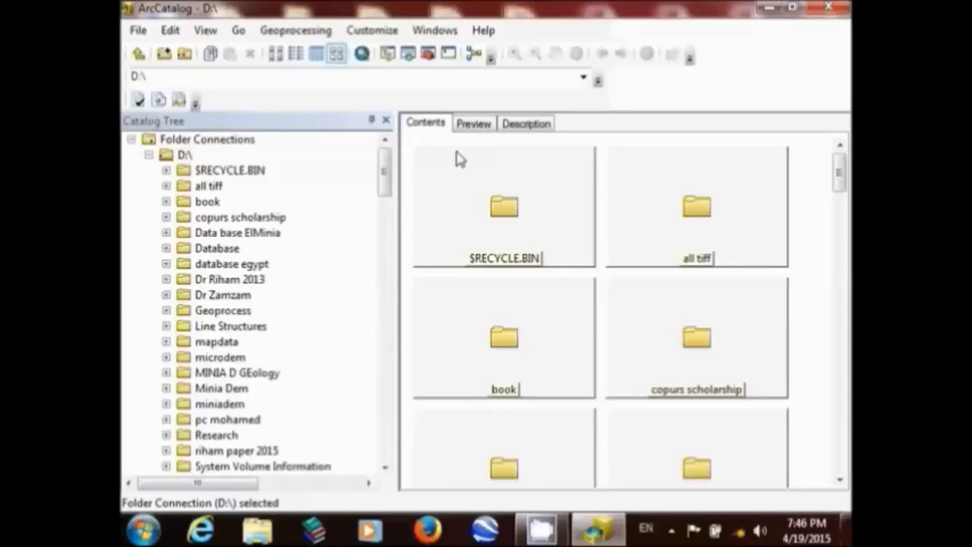
click(167, 156)
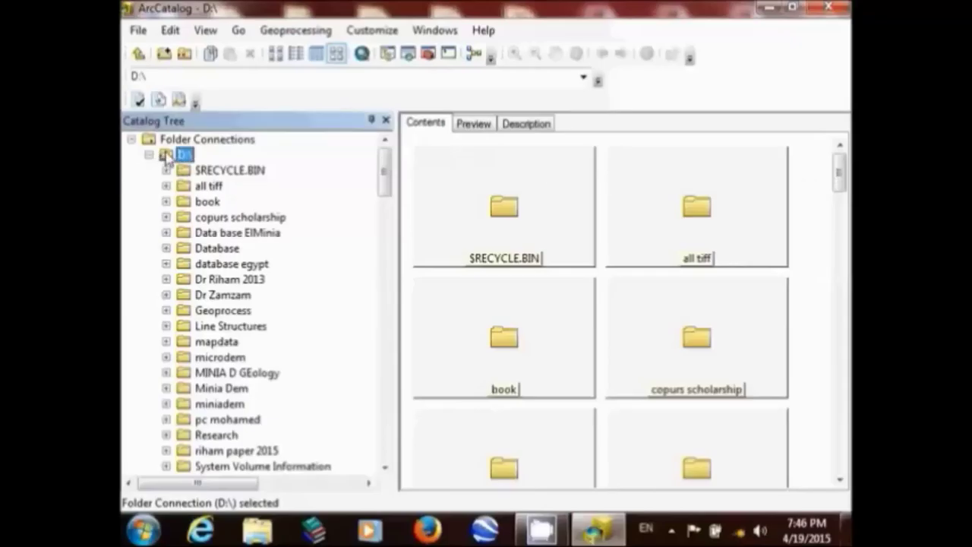
click(296, 53)
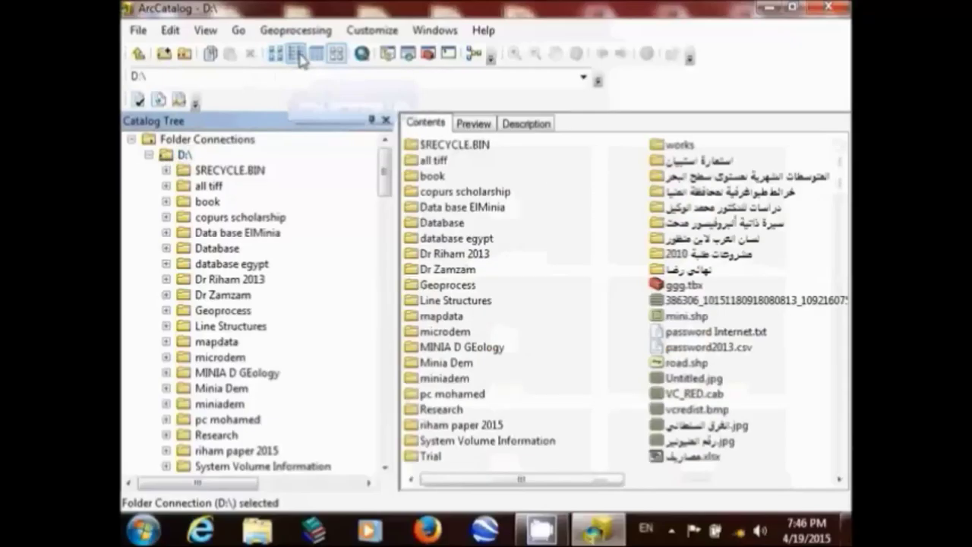
Step: Create a new folder named GIS Course inside the database egypt folder and open it
right_click(586, 241)
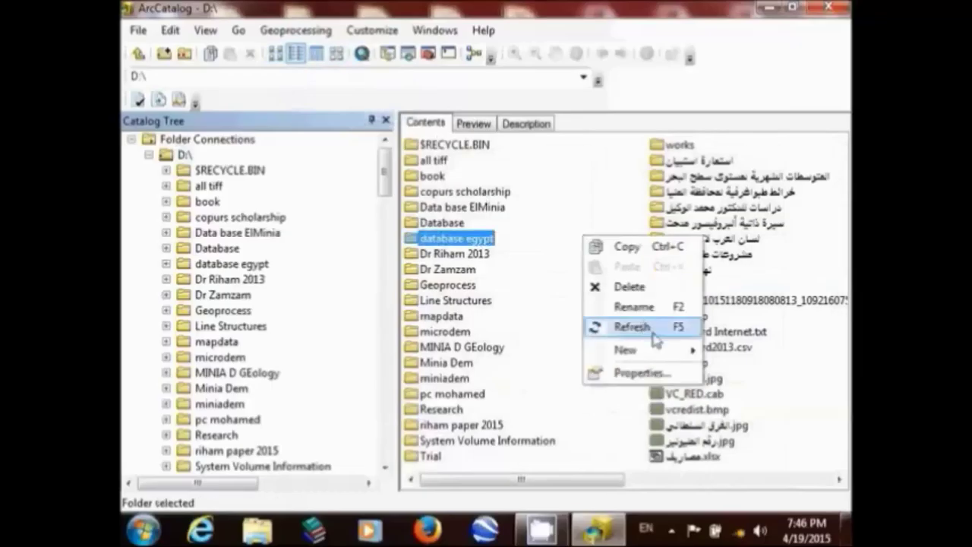
mouse_move(667, 357)
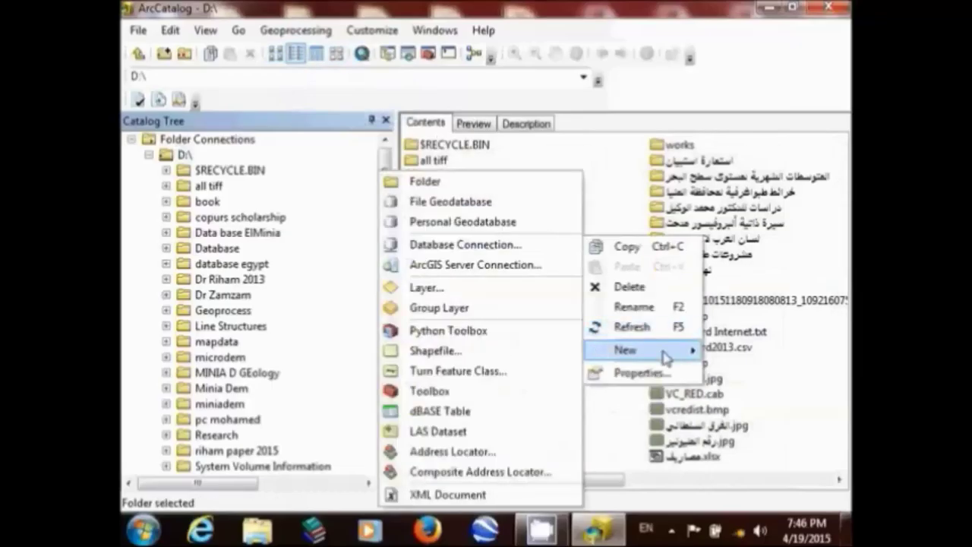
click(474, 187)
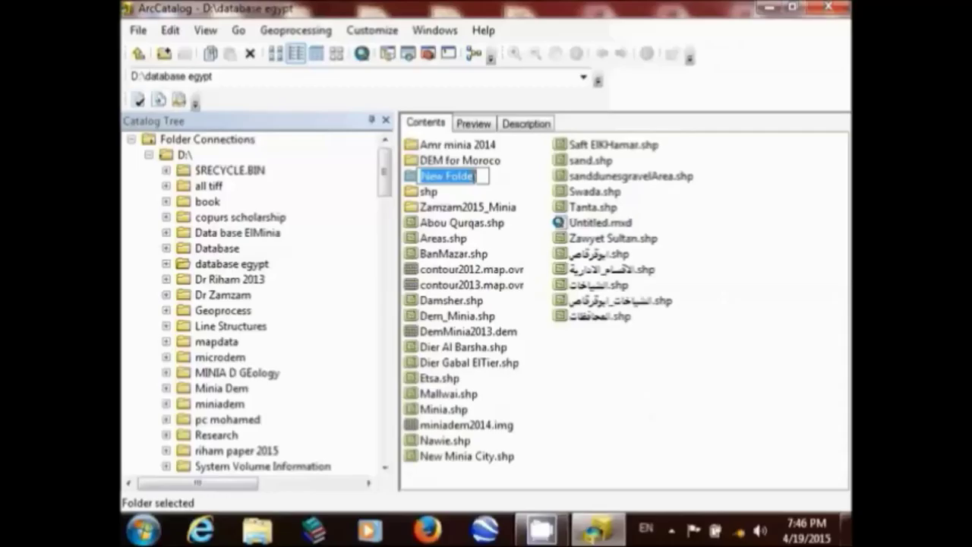
key(BackSpace)
text(GIS)
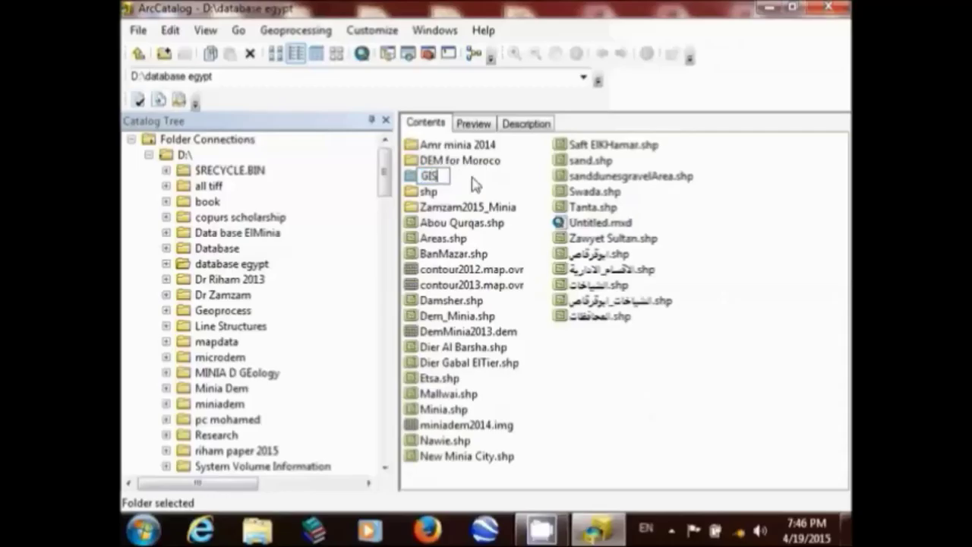
text( Course)
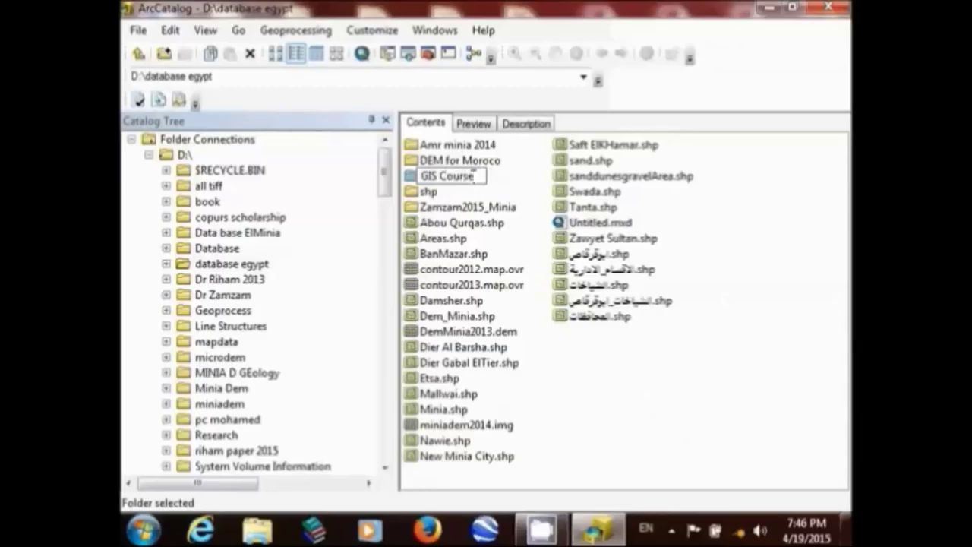
key(Return)
key(Return)
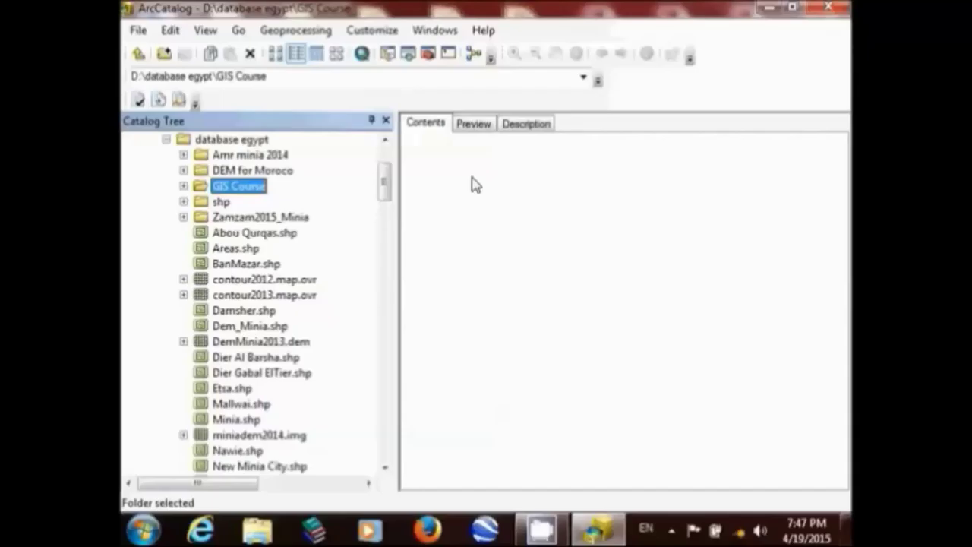
Step: Create a new personal geodatabase inside the GIS Course folder
right_click(473, 184)
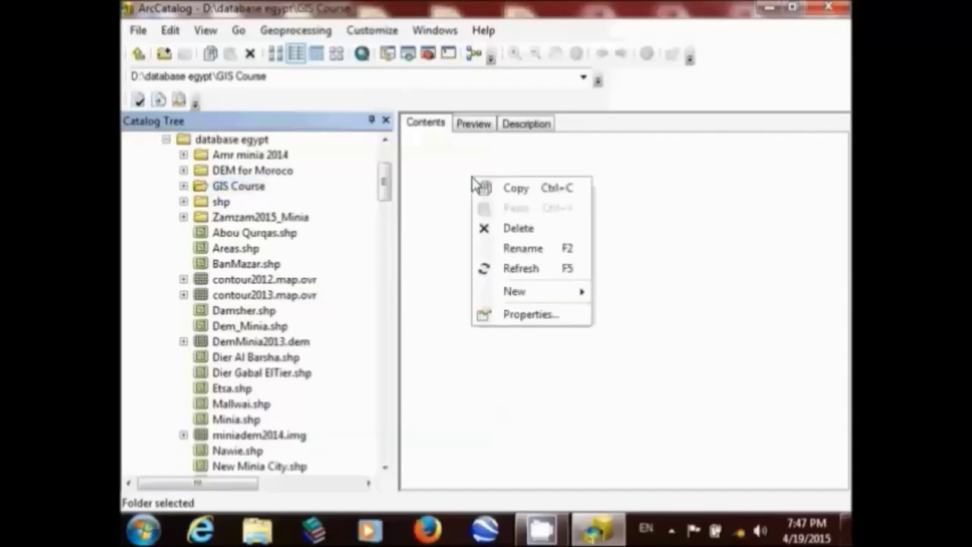
mouse_move(580, 298)
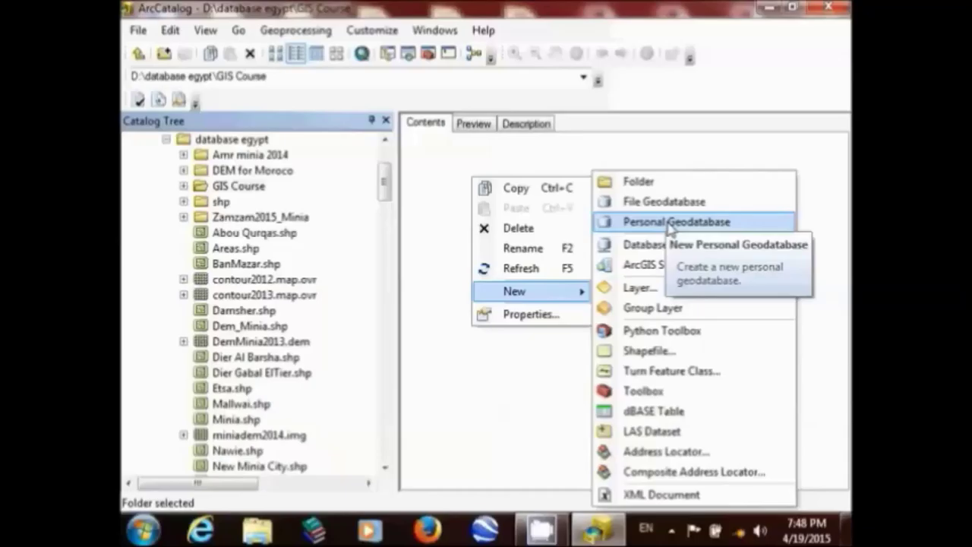
click(672, 222)
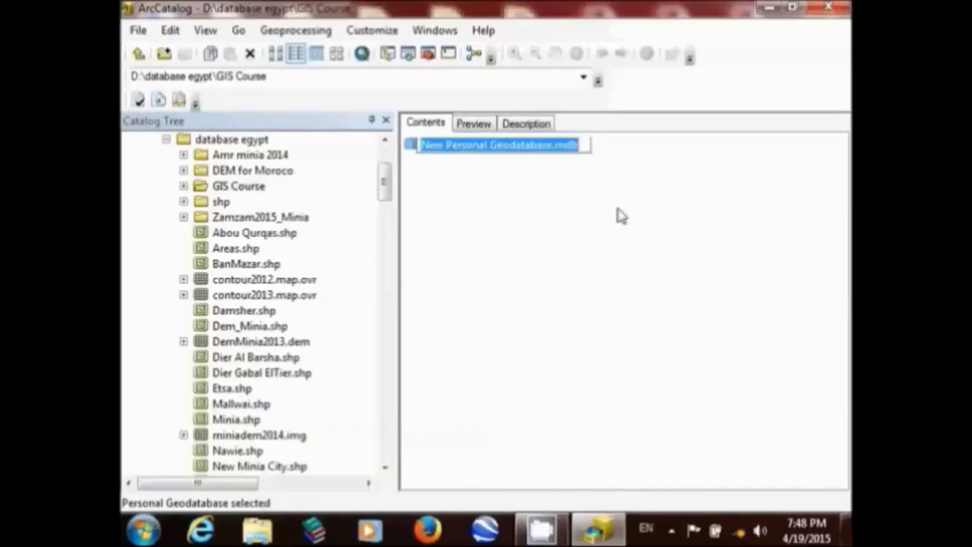
key(Return)
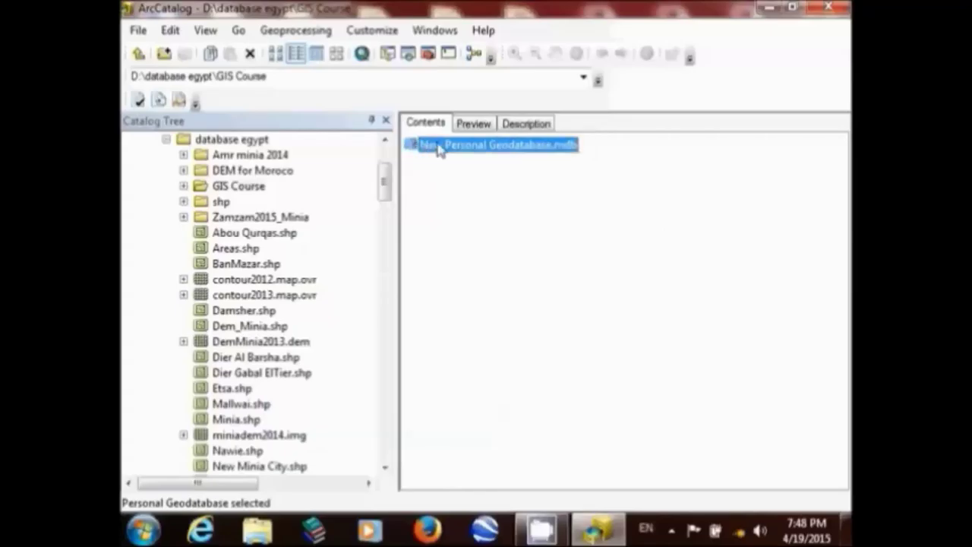
Step: Rename the new personal geodatabase as Minia Database and open it
right_click(438, 149)
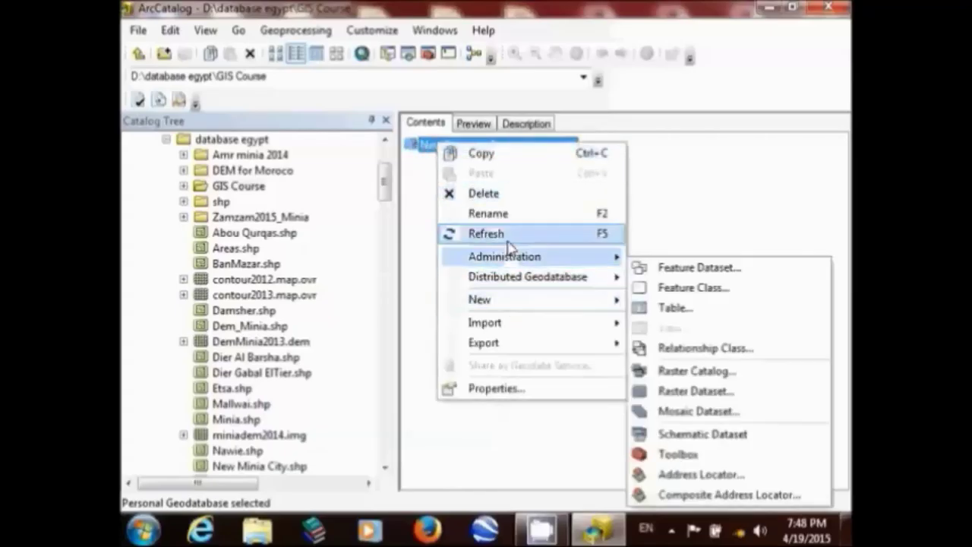
click(510, 219)
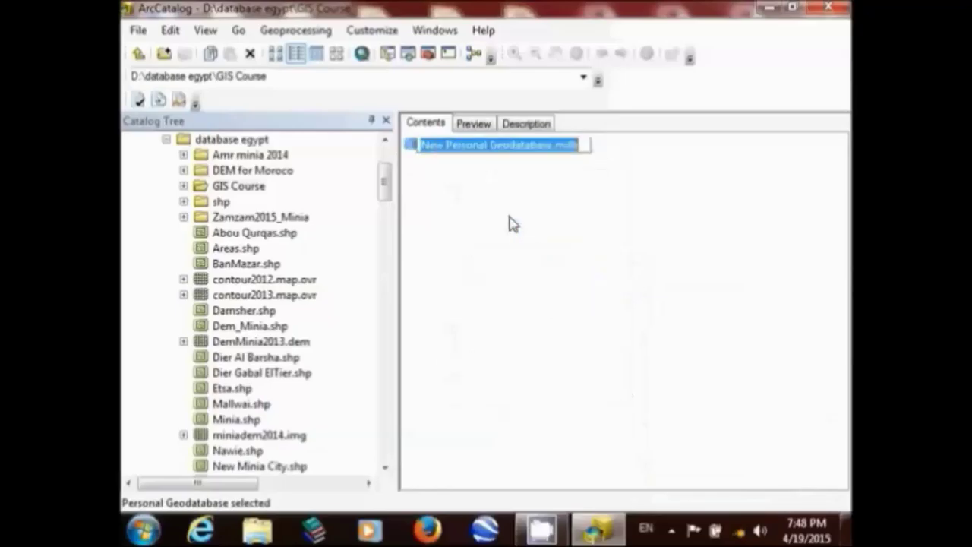
text(GIS20)
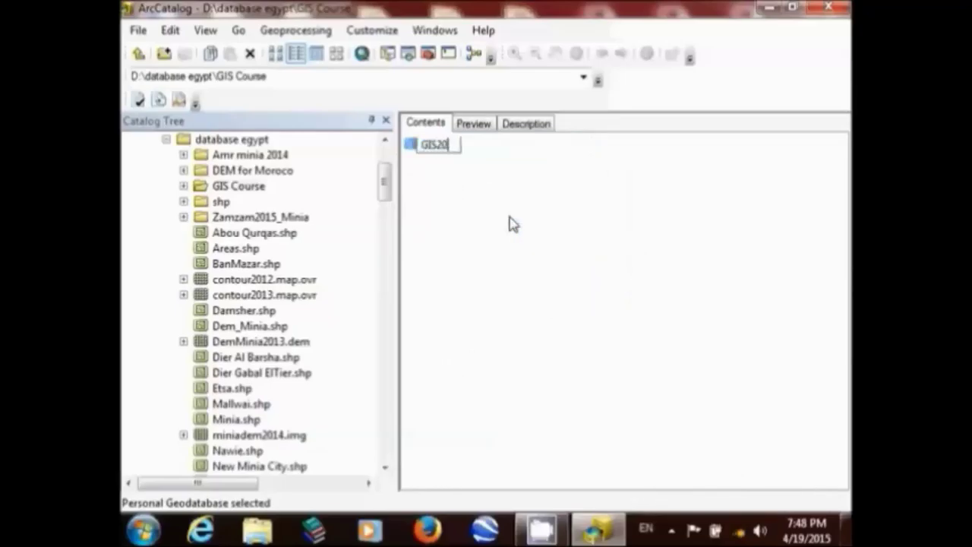
key(BackSpace)
key(BackSpace)
key(BackSpace)
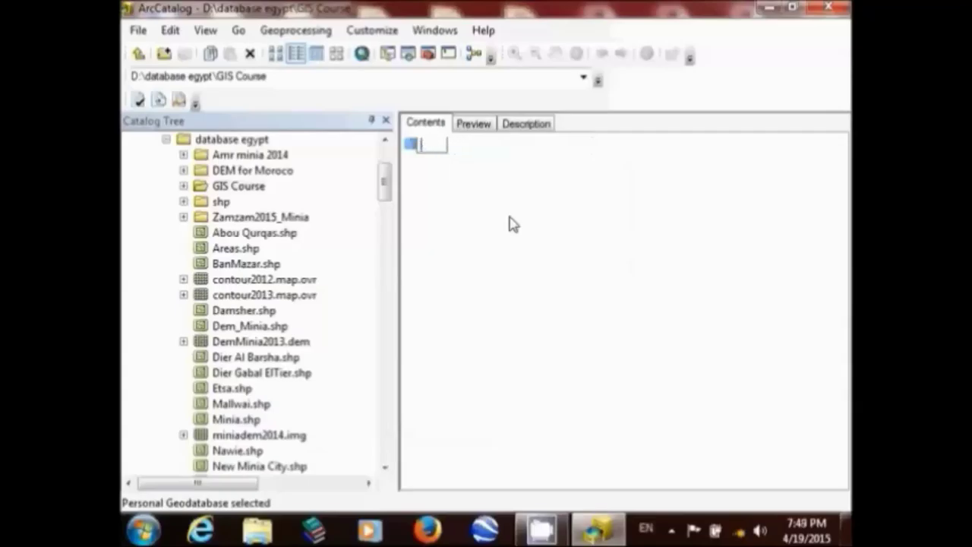
text(Minia Dat)
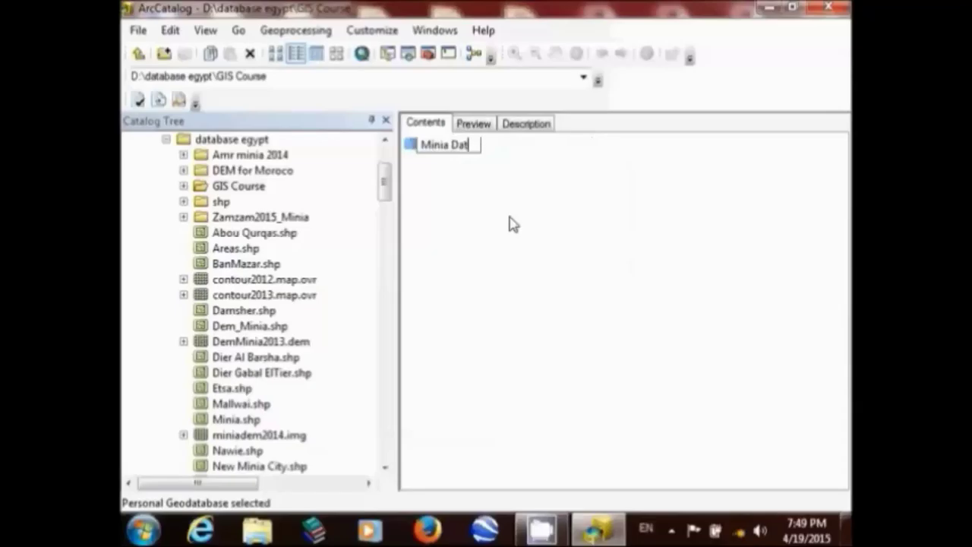
text(abase)
key(Return)
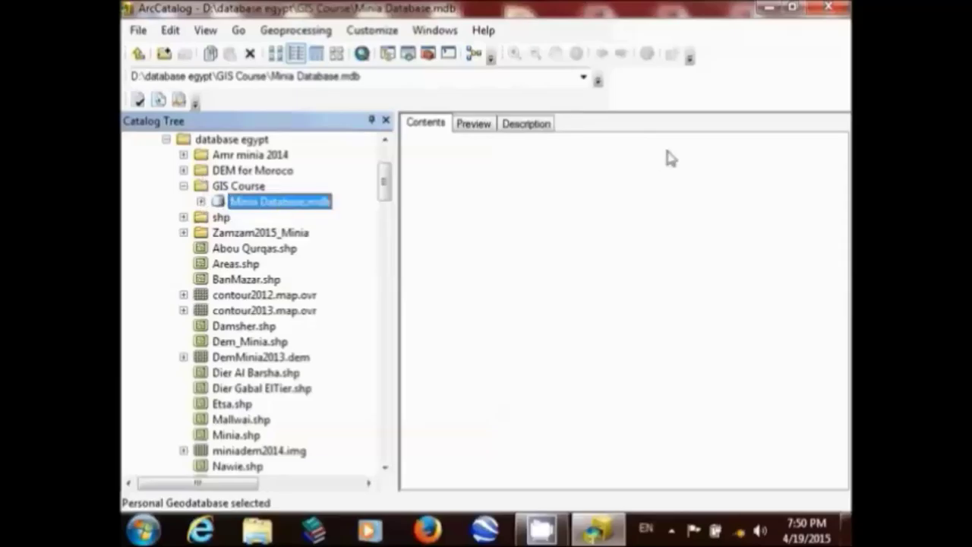
Step: Start a new feature dataset in the Minia Database geodatabase and name it roads
click(524, 216)
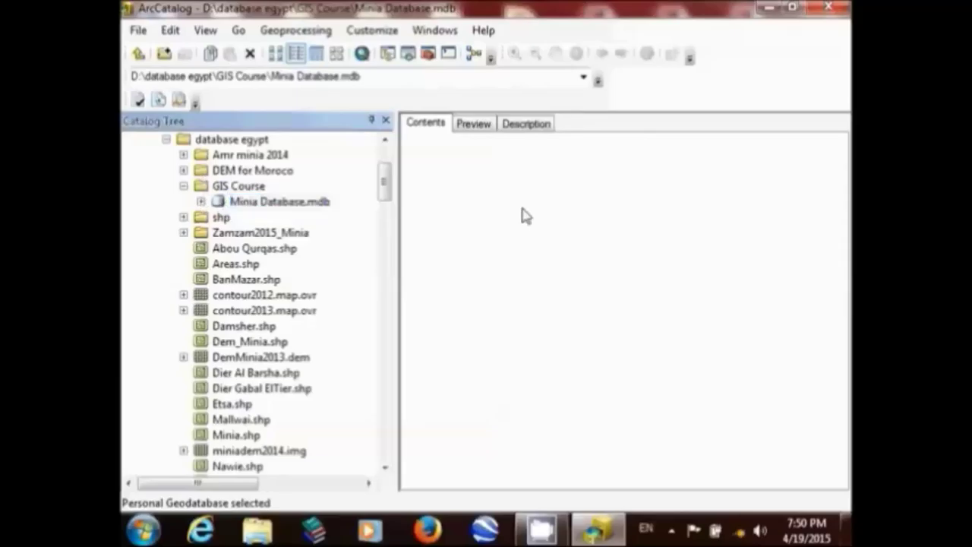
right_click(524, 217)
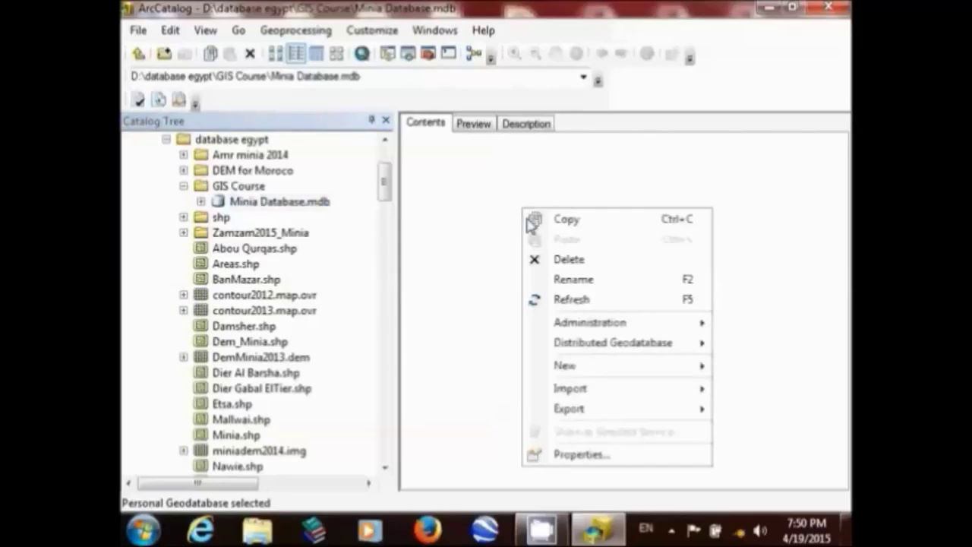
mouse_move(655, 378)
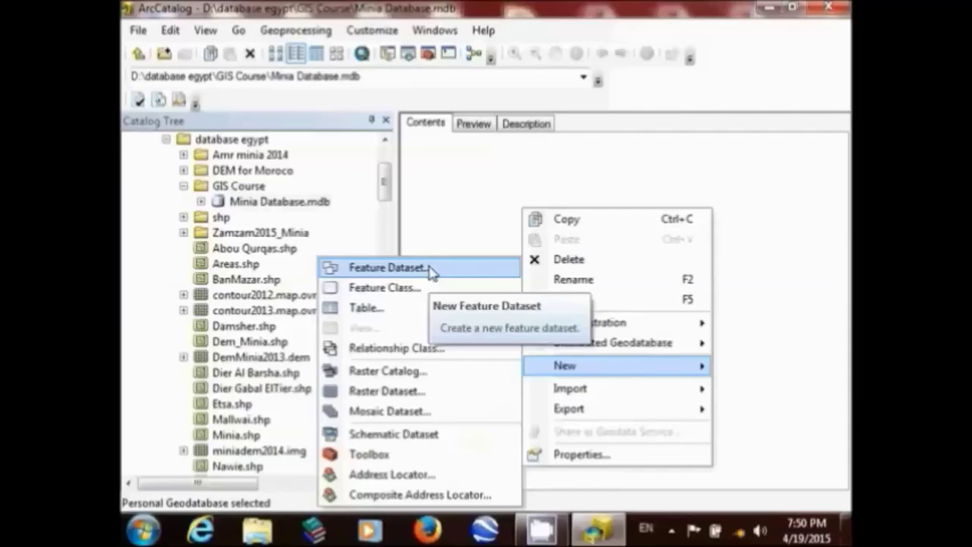
click(387, 267)
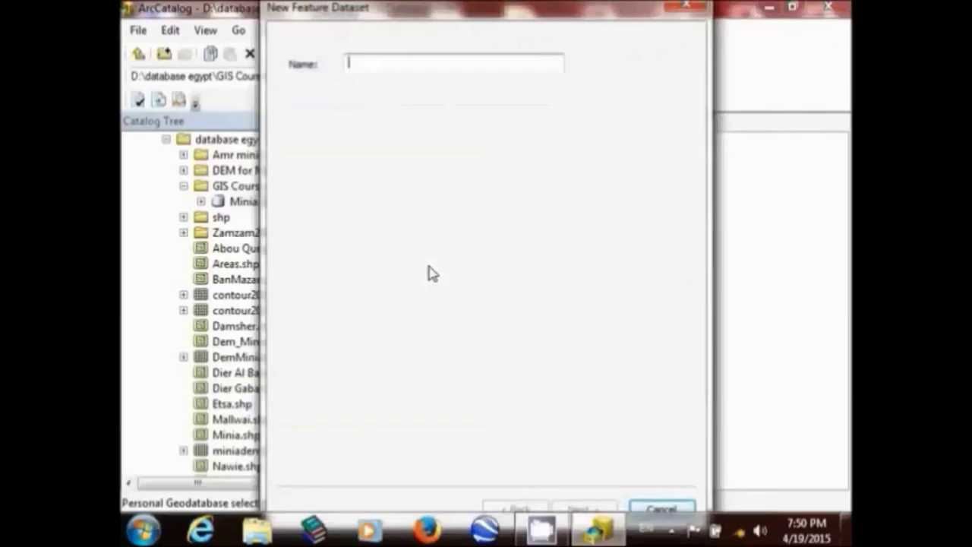
text(Line)
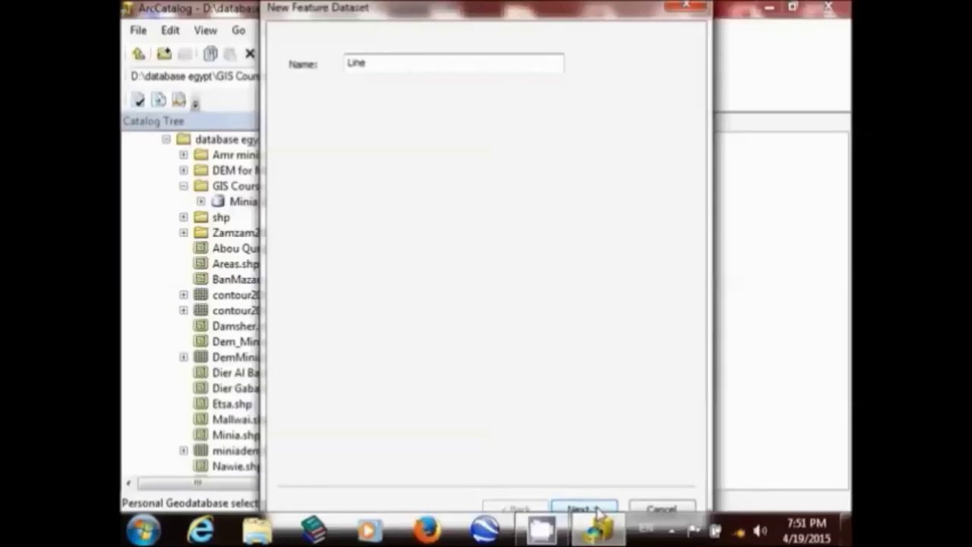
key(BackSpace)
key(BackSpace)
key(BackSpace)
key(BackSpace)
text(roads)
click(597, 510)
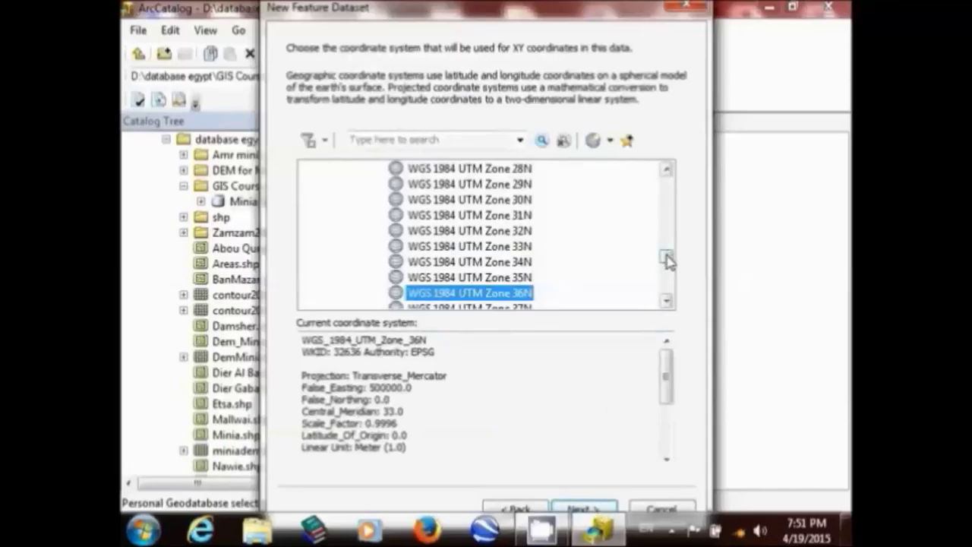
Step: Expand the Projected Coordinate Systems for the dataset's XY coordinates and select the UTM group
drag(667, 260, 674, 178)
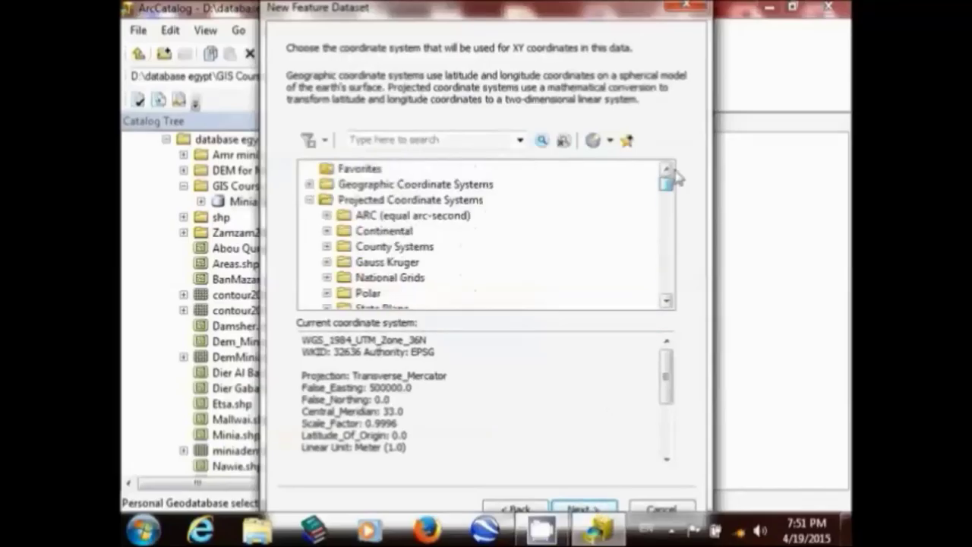
click(309, 200)
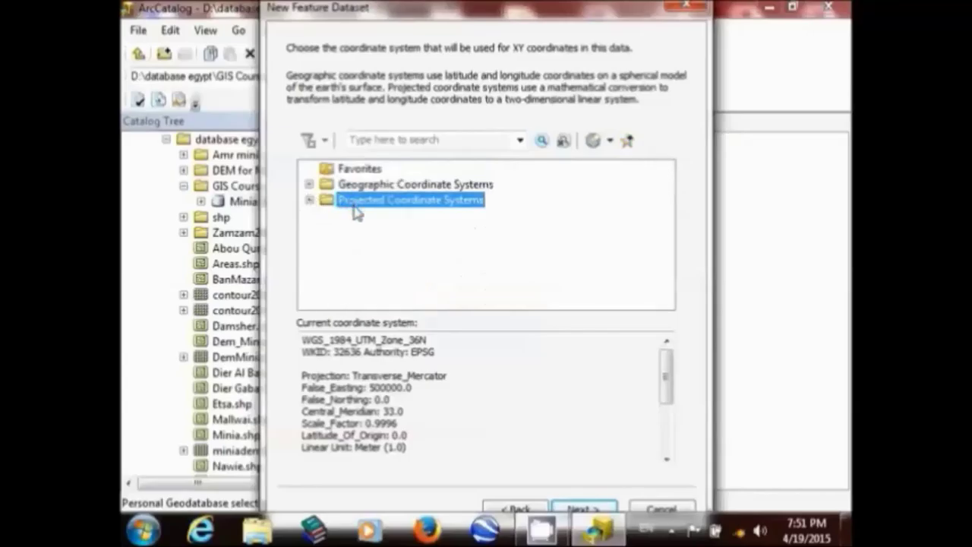
click(309, 200)
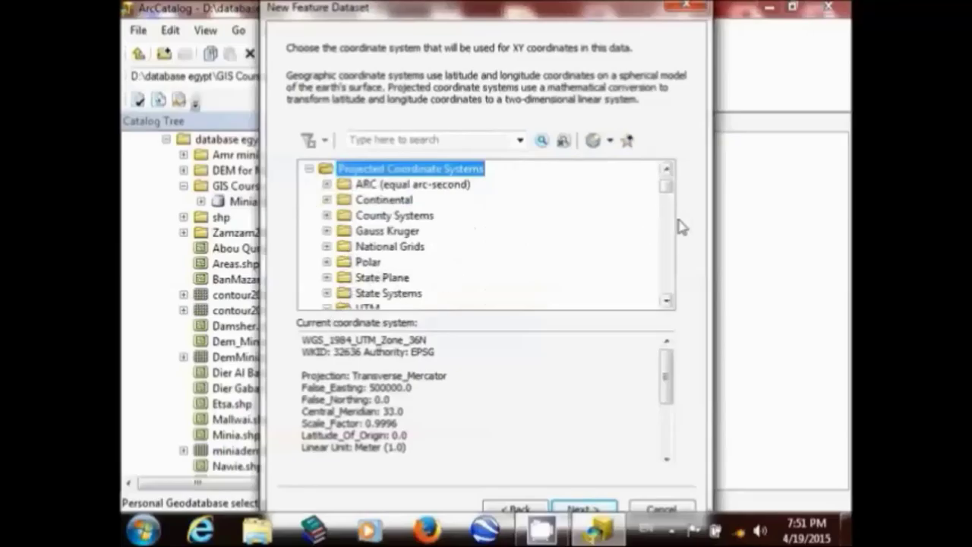
click(667, 302)
click(667, 301)
click(668, 301)
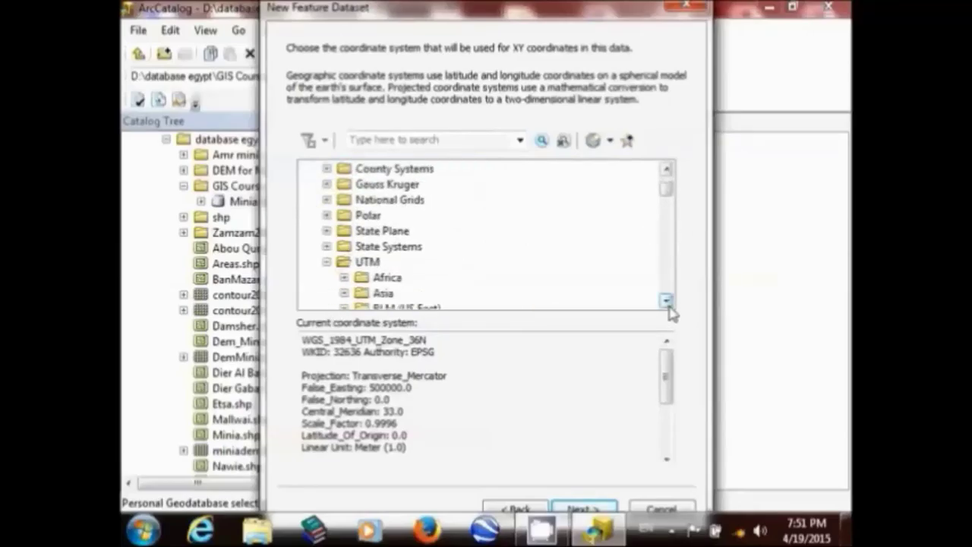
click(342, 263)
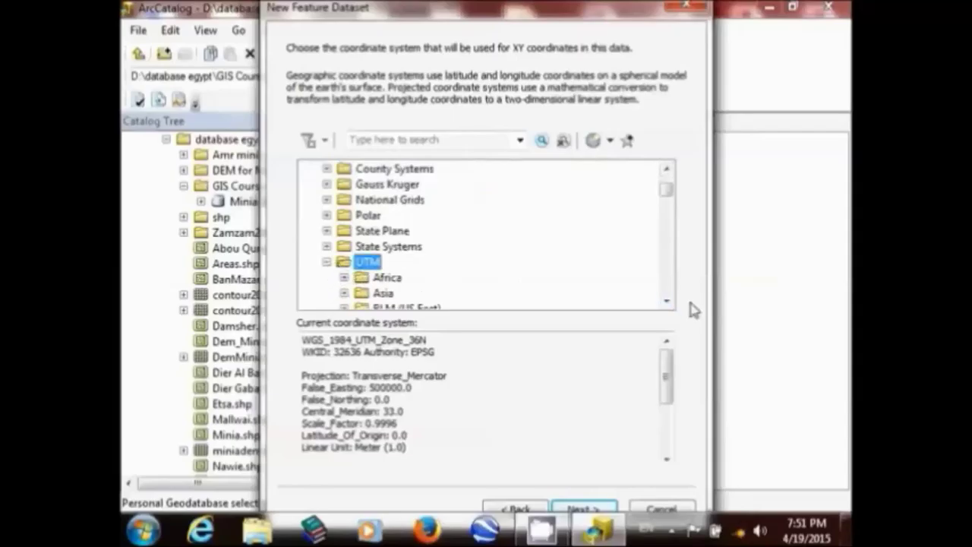
Step: Find the WGS 1984 group within the UTM coordinate systems and expand it
click(667, 303)
click(667, 302)
click(667, 303)
click(667, 303)
click(667, 302)
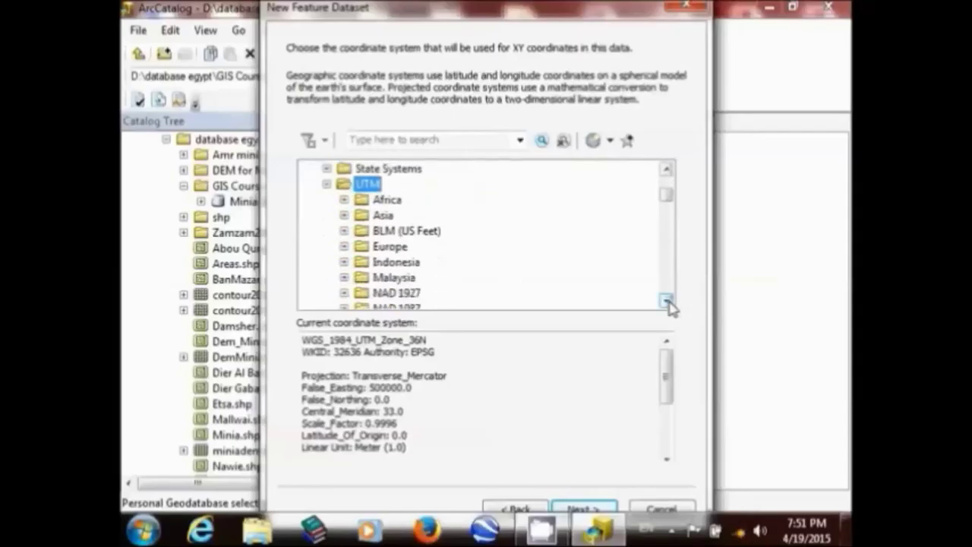
click(667, 302)
click(667, 301)
click(667, 301)
click(667, 302)
click(667, 302)
click(667, 301)
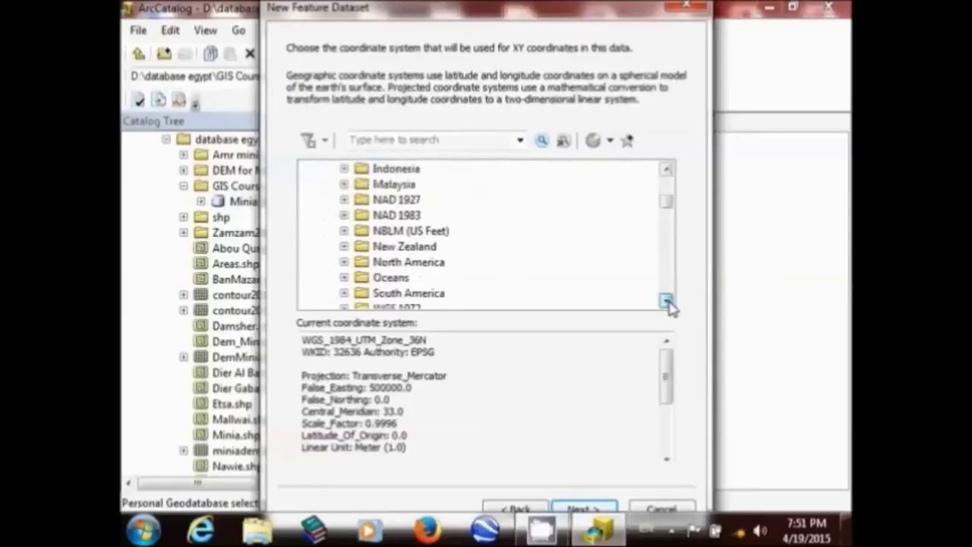
click(667, 302)
click(667, 301)
click(667, 301)
click(667, 302)
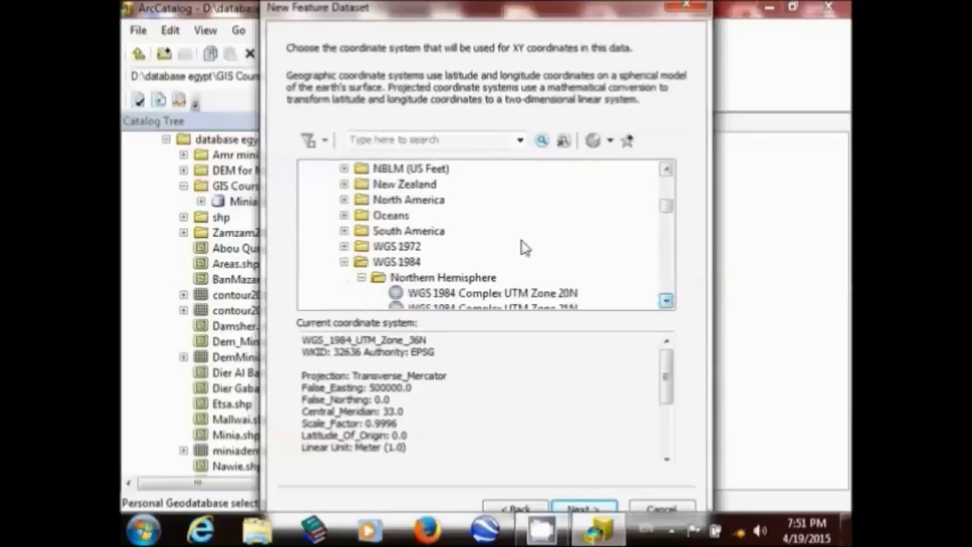
click(345, 261)
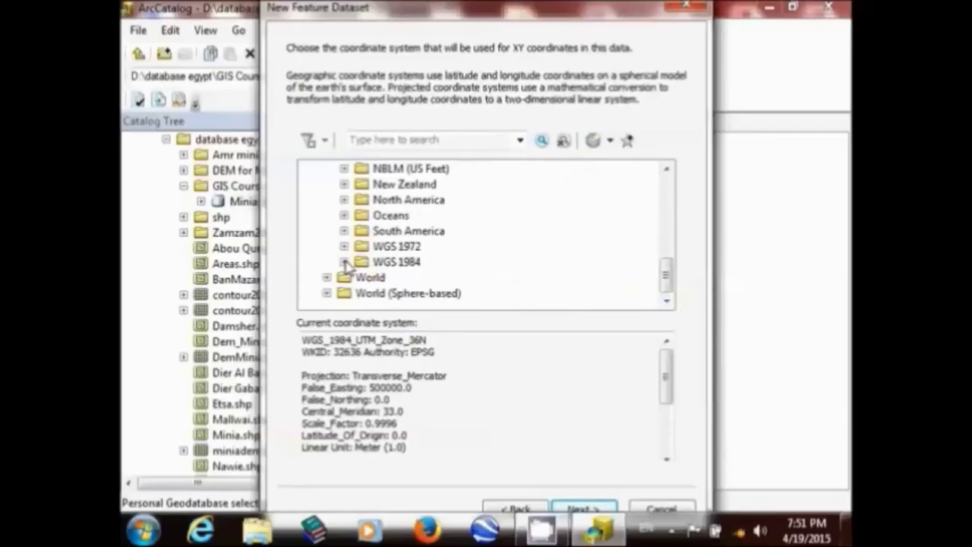
click(345, 261)
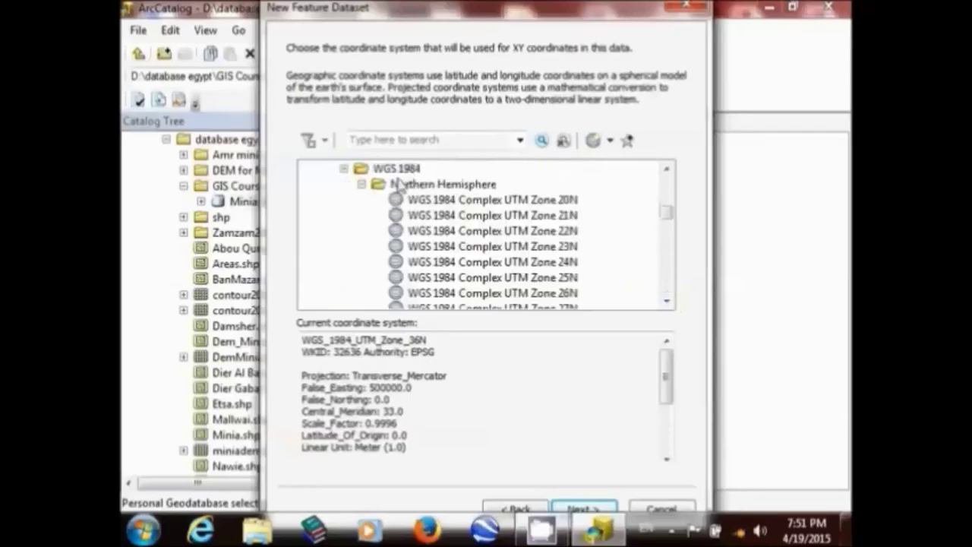
Step: Set the dataset's XY coordinate system to WGS 1984 UTM Zone 36N from the Northern Hemisphere group
click(363, 185)
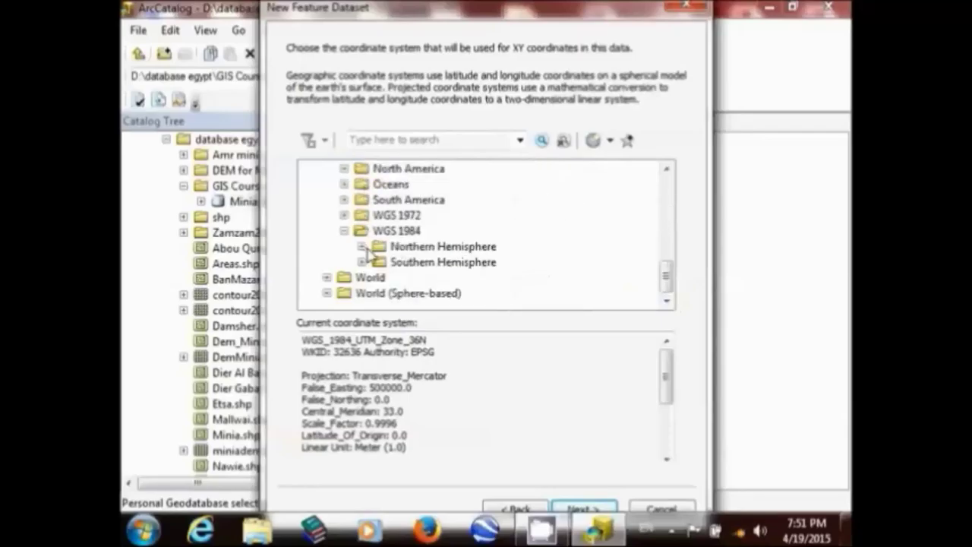
click(424, 248)
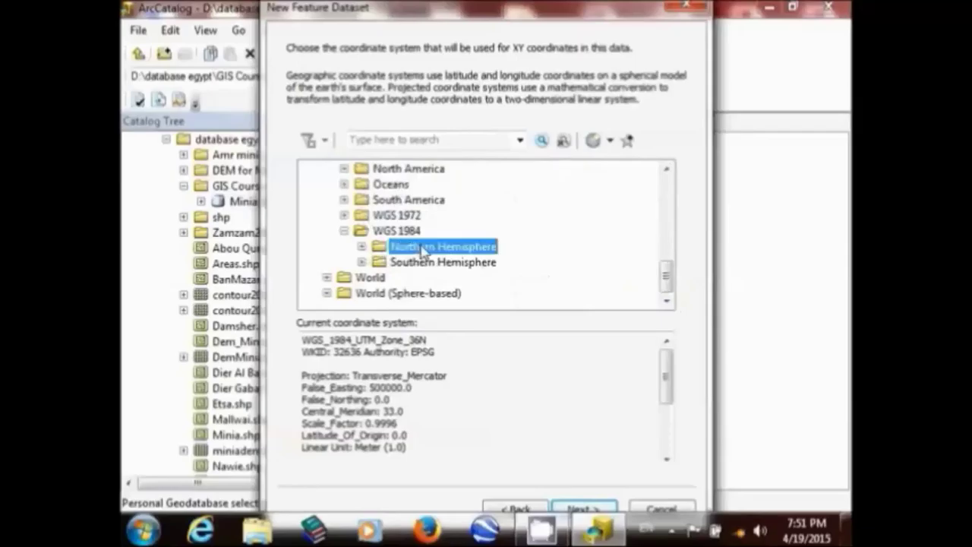
click(427, 263)
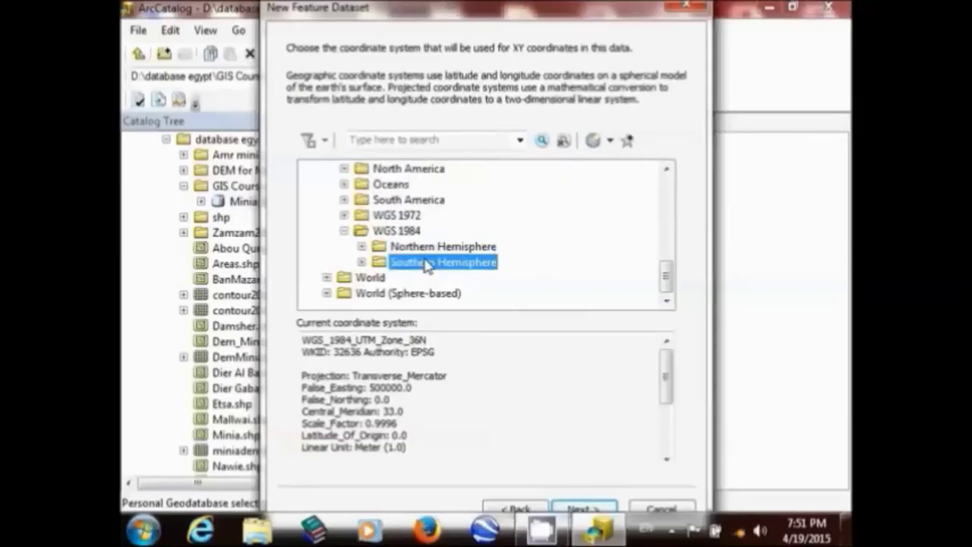
click(361, 247)
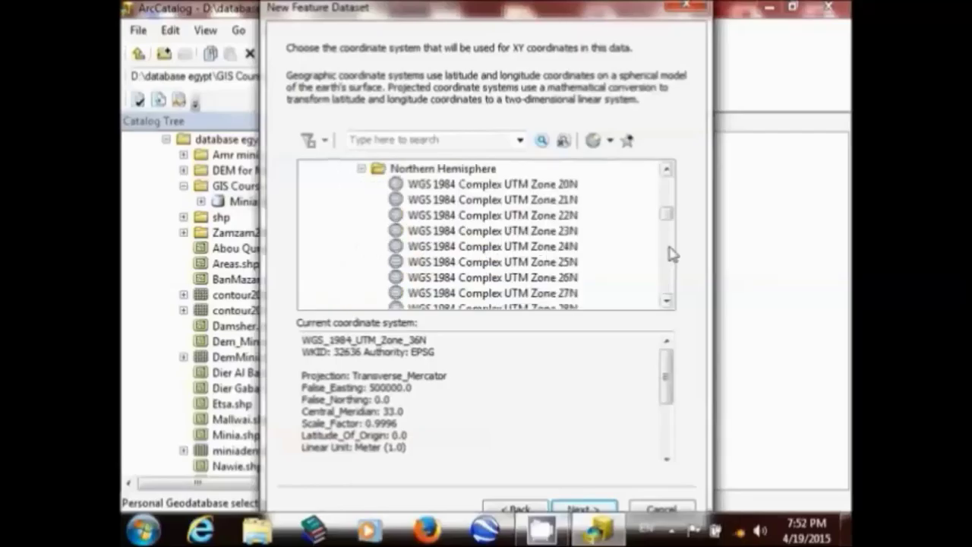
click(668, 302)
drag(668, 301, 668, 302)
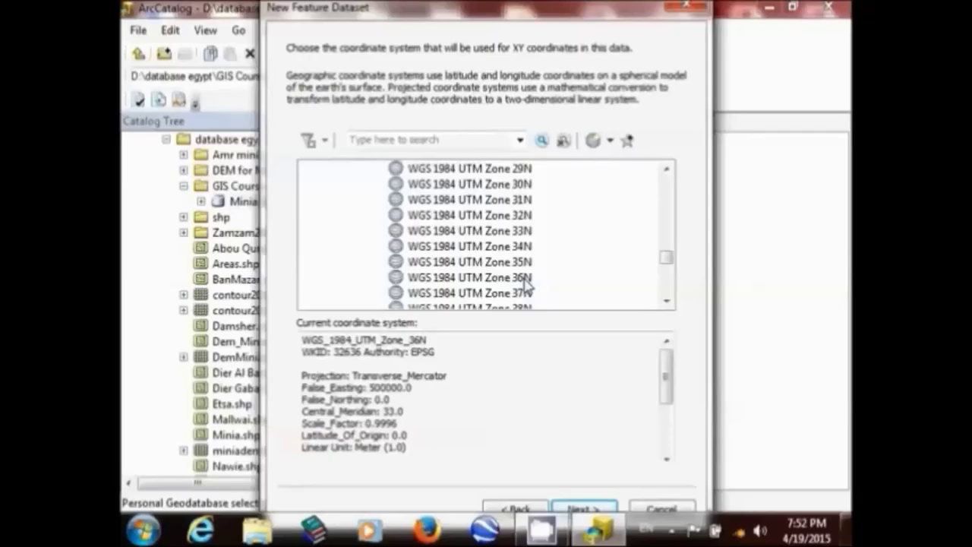
click(524, 278)
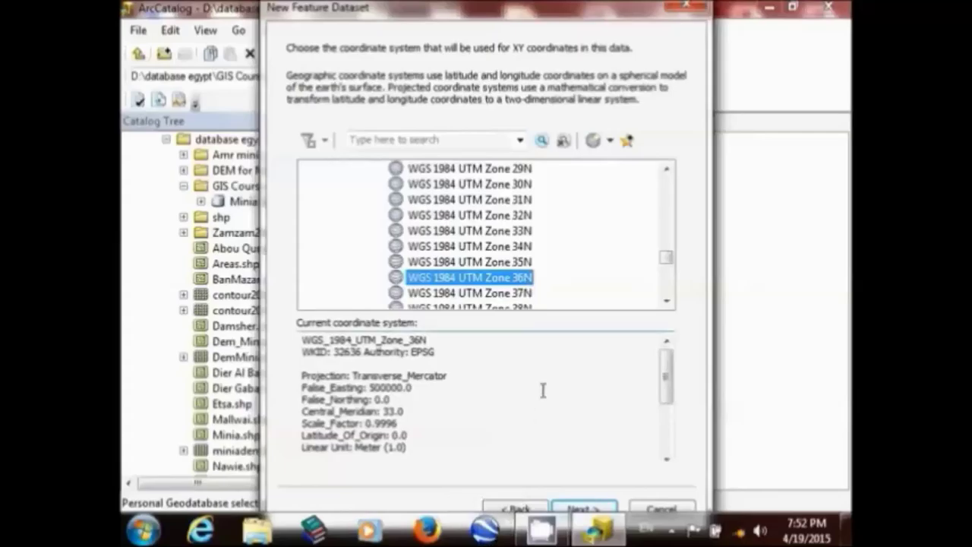
click(585, 509)
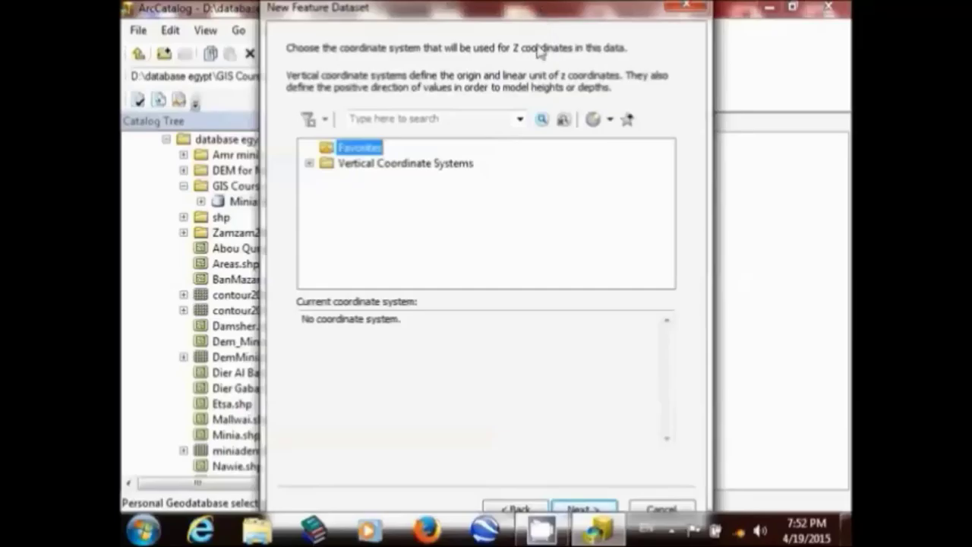
Step: Leave the Z coordinate system unassigned and set the XY tolerance to 0.000001 meter
click(585, 509)
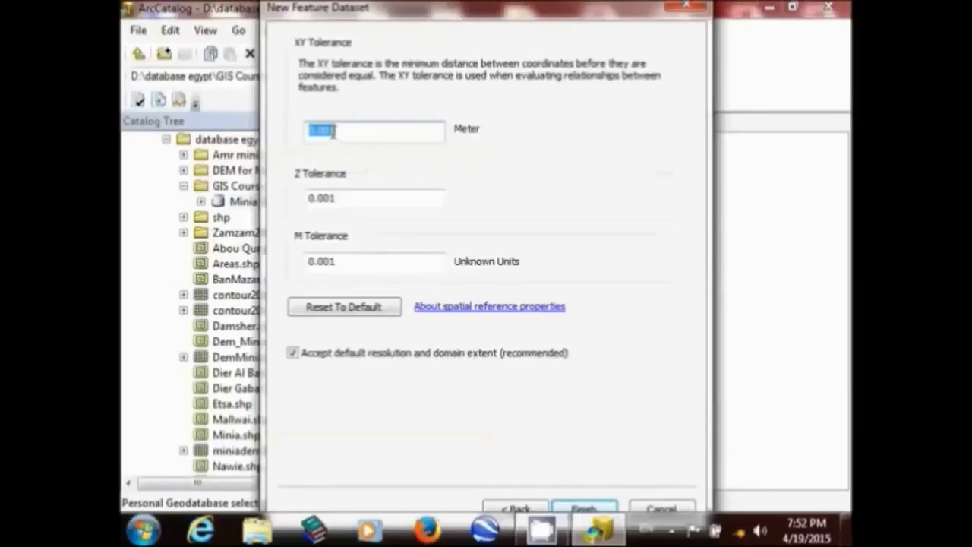
click(332, 133)
text(000)
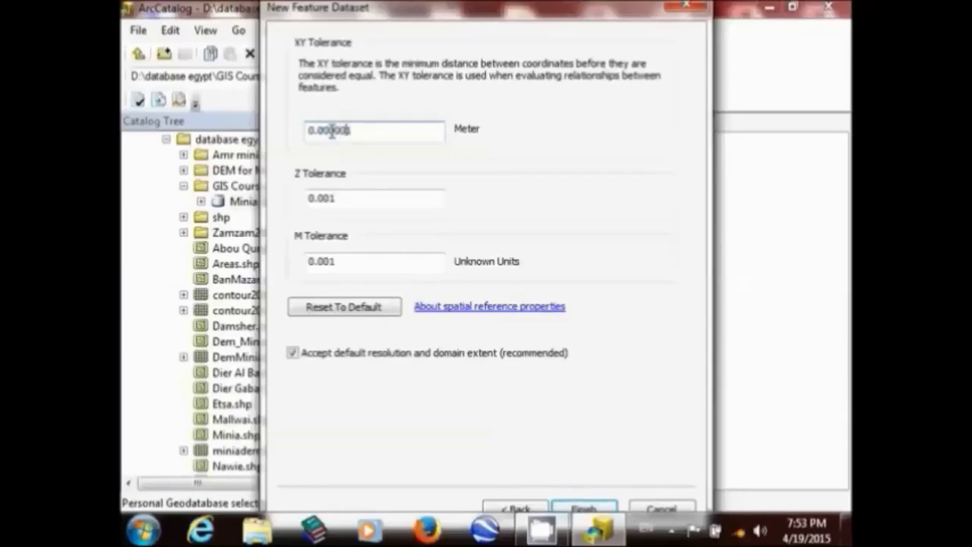
Step: Set the XY tolerance to 0.001 meter and finish creating the feature dataset
text(00)
key(BackSpace)
key(BackSpace)
key(BackSpace)
key(BackSpace)
key(BackSpace)
key(BackSpace)
text(1)
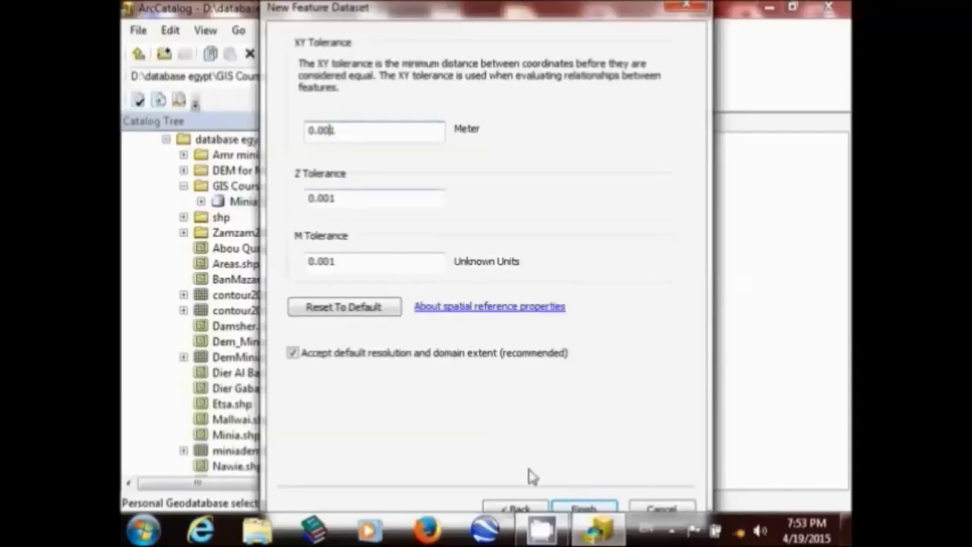
click(585, 509)
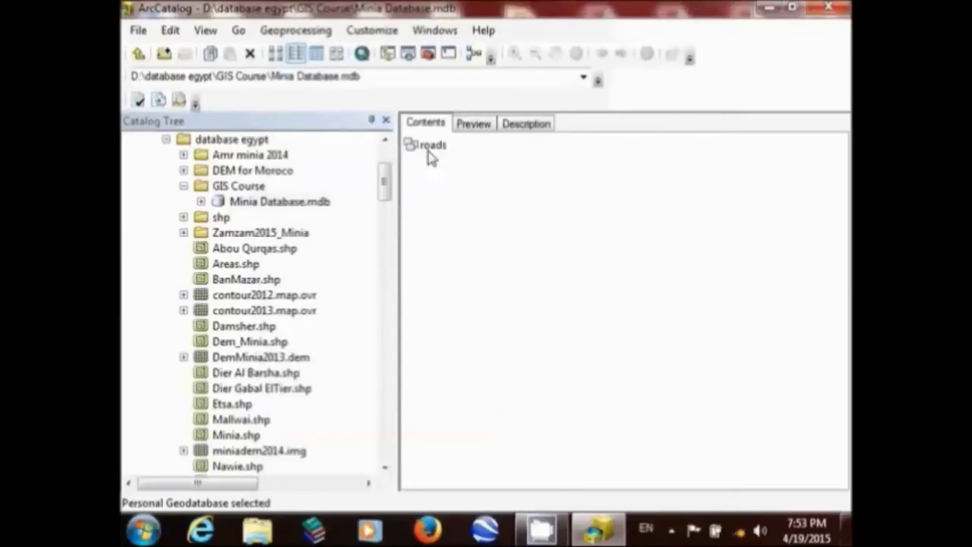
Step: Switch from ArcCatalog to Windows Explorer and find the UTM map images in the Desktop folder
click(767, 9)
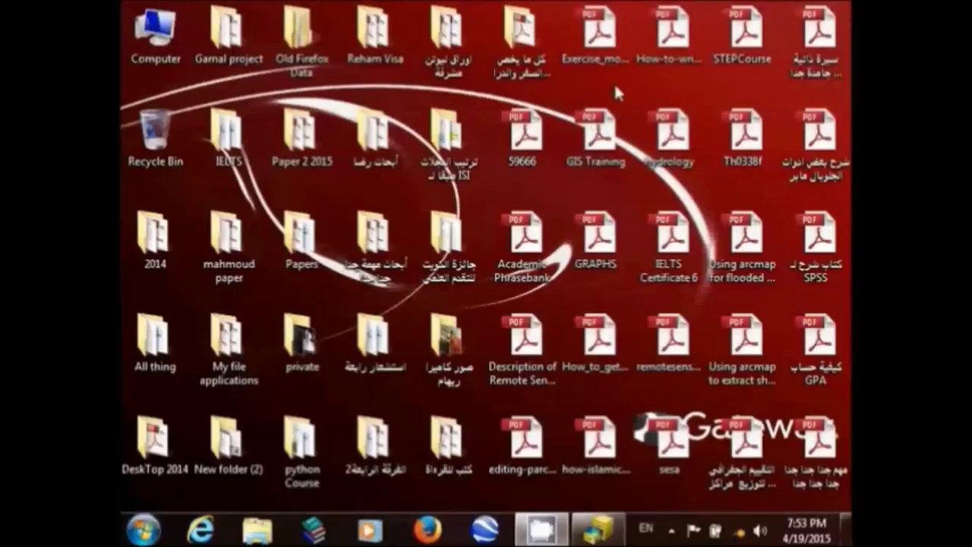
double_click(161, 29)
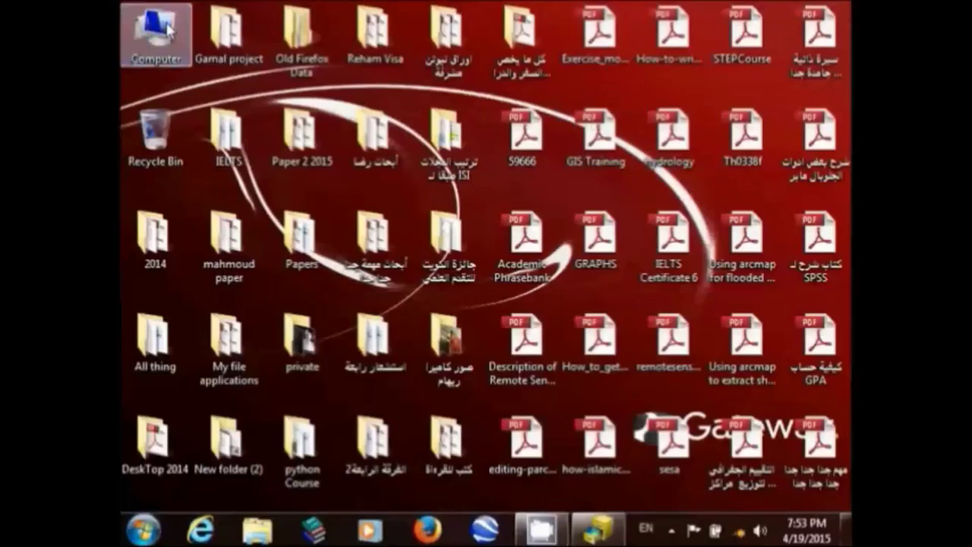
click(202, 122)
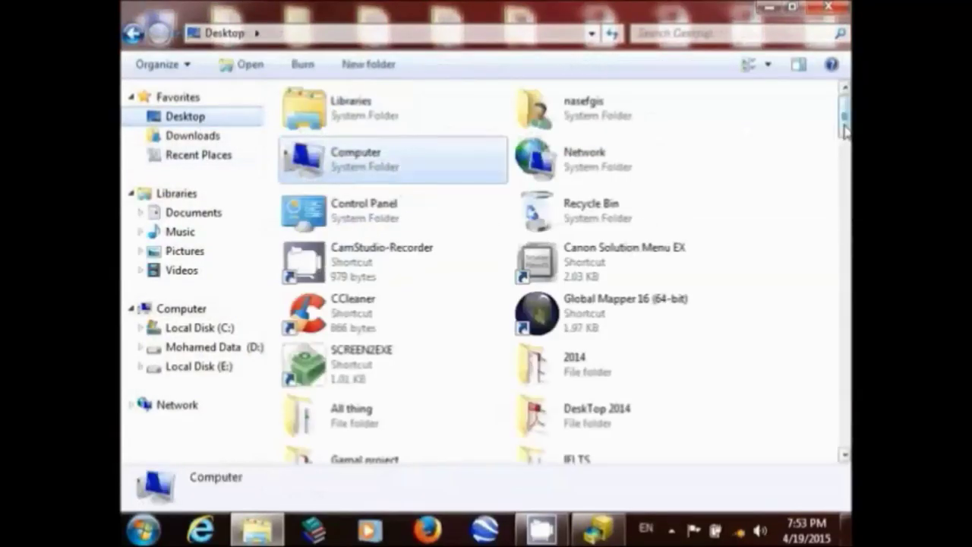
drag(845, 131, 844, 370)
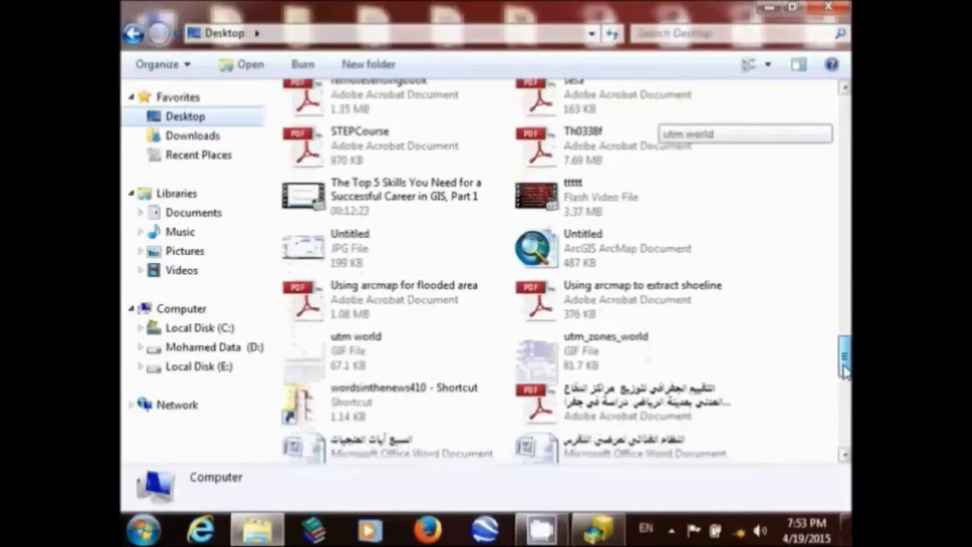
Step: View the utm_zones_world image from the Desktop folder and close it again
click(575, 354)
click(575, 354)
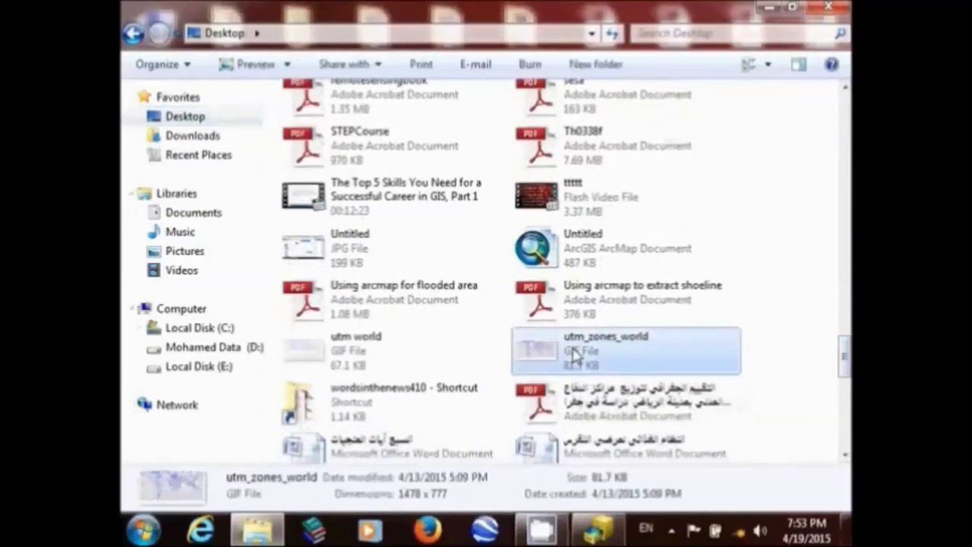
double_click(576, 354)
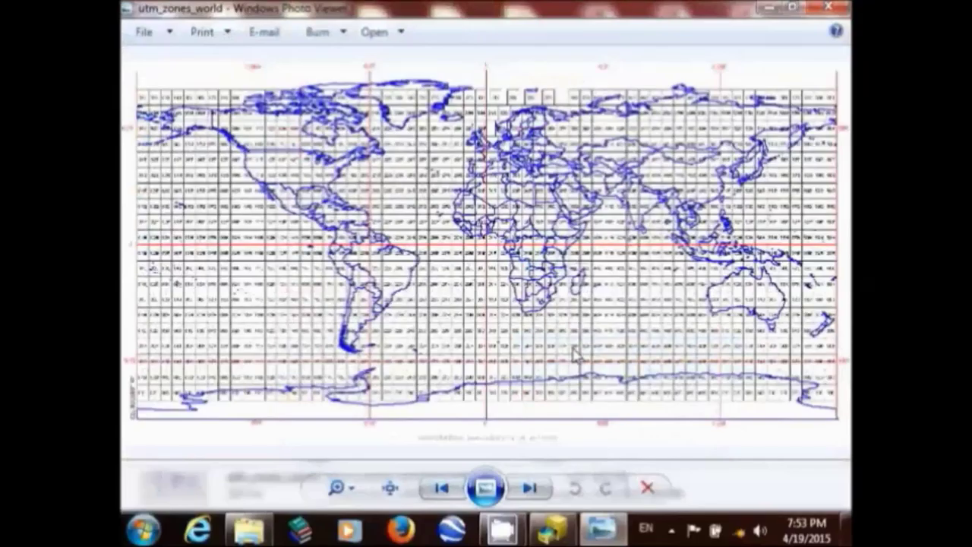
click(830, 8)
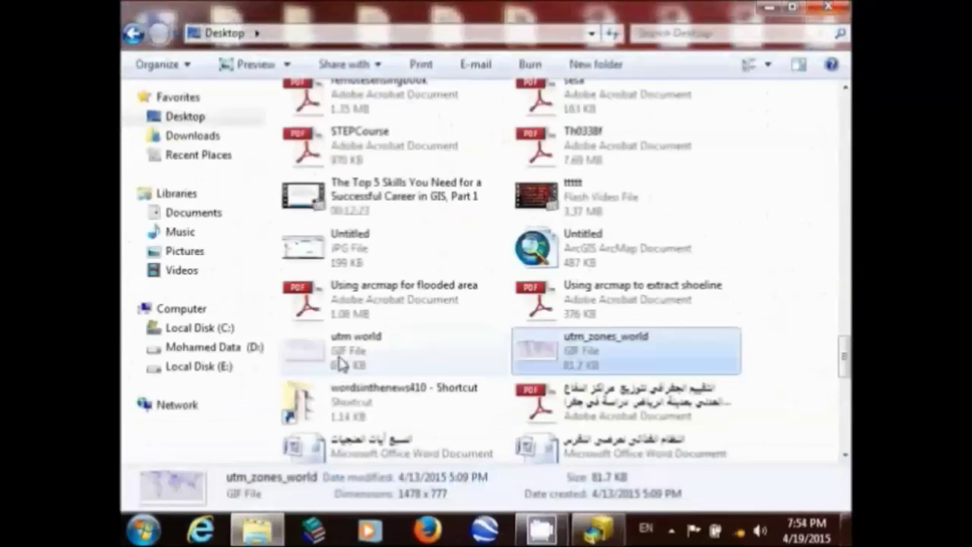
Step: Open the utm world image and examine the UTM zones covering Africa and the Middle East
double_click(342, 365)
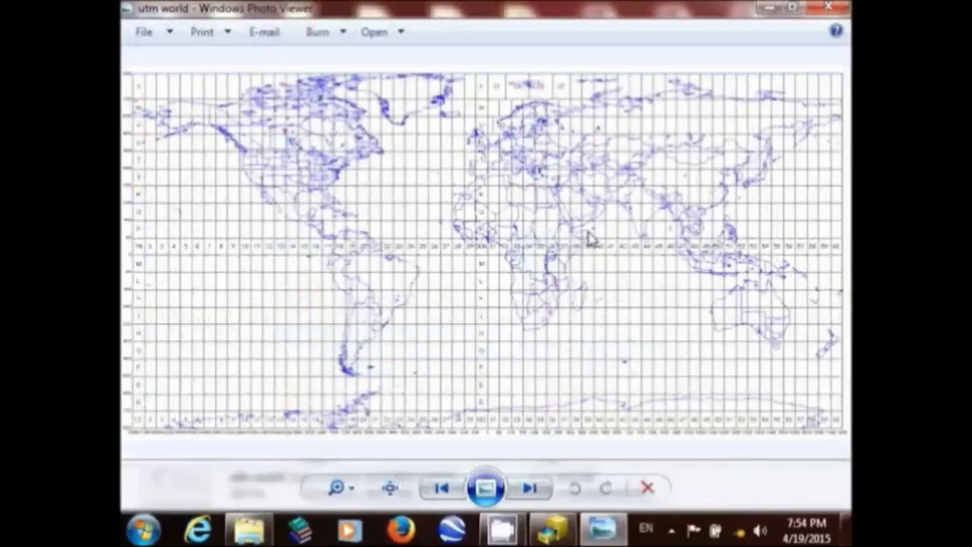
click(351, 490)
drag(345, 481, 348, 465)
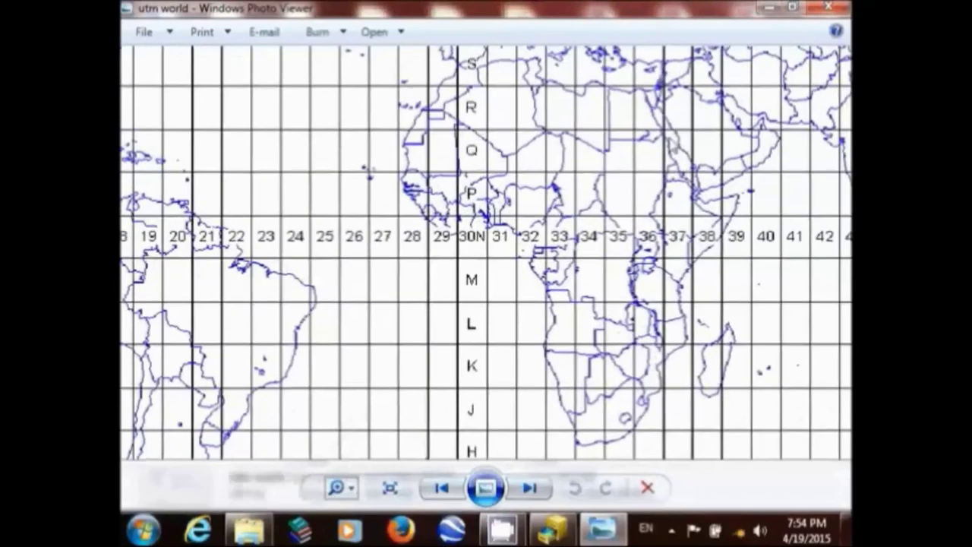
drag(678, 145, 546, 232)
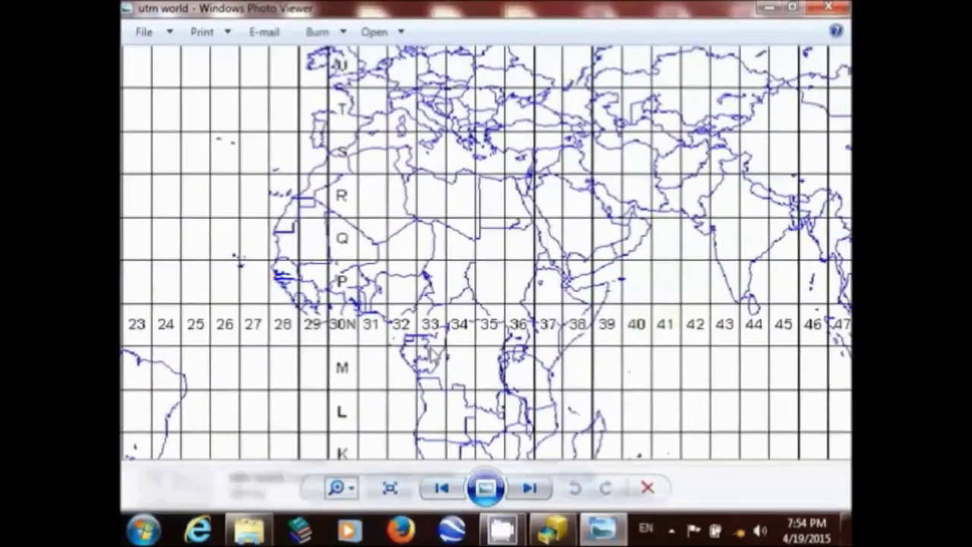
Step: Examine the zone numbers and latitude band letters at the map's western edge, starting from zone 1N on the equator
click(349, 492)
drag(349, 494, 351, 513)
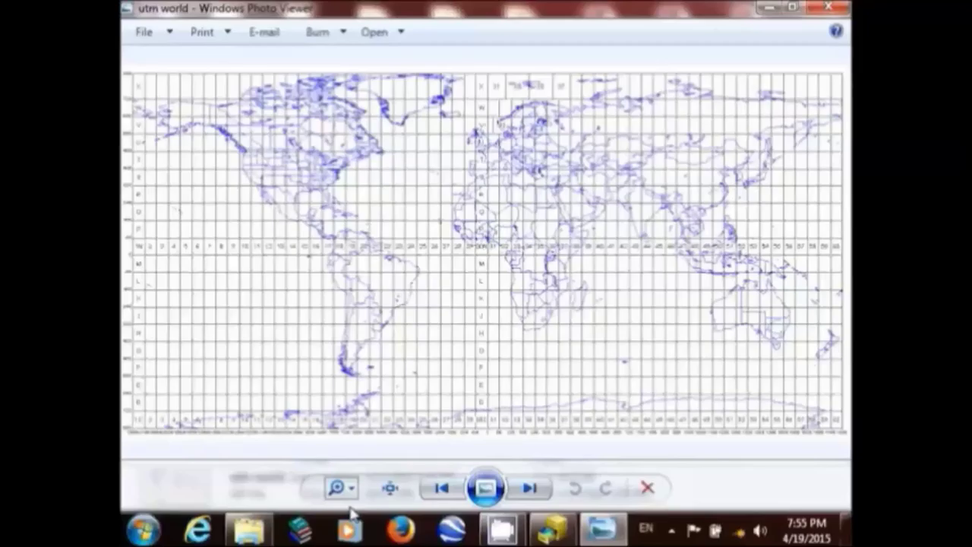
click(342, 490)
scroll(349, 494, up, 1)
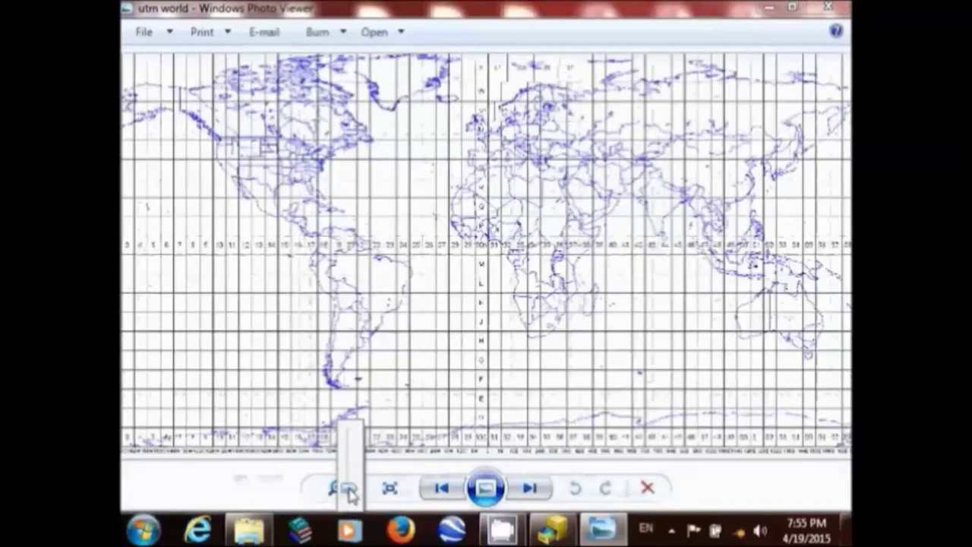
drag(349, 494, 347, 482)
drag(149, 195, 767, 140)
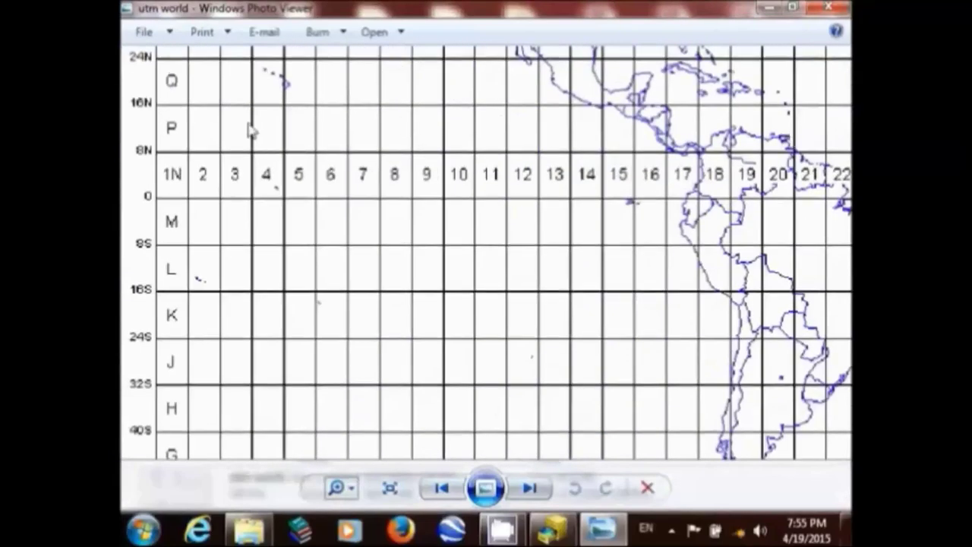
drag(251, 131, 420, 200)
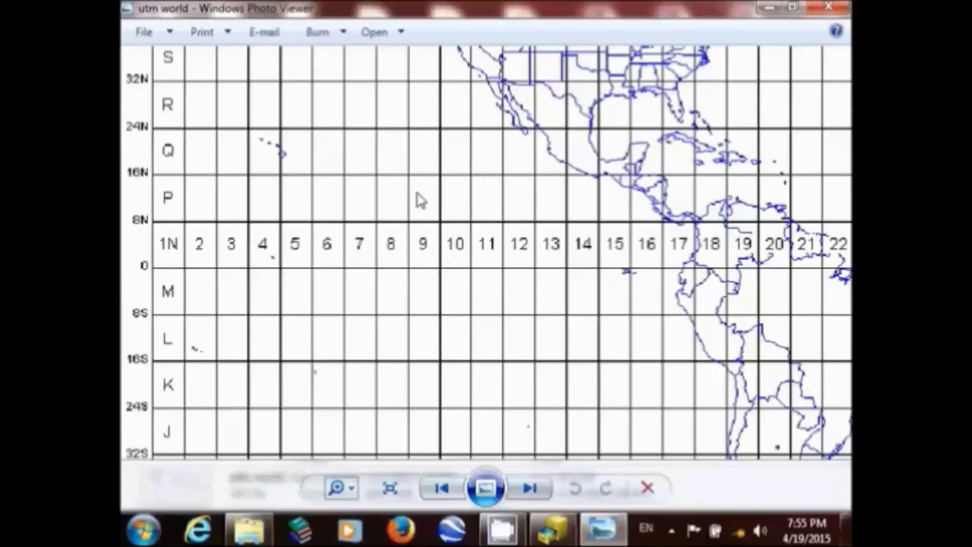
Step: Examine the northern latitude bands up to 84N, from North America across Europe to Asia
drag(361, 88, 417, 445)
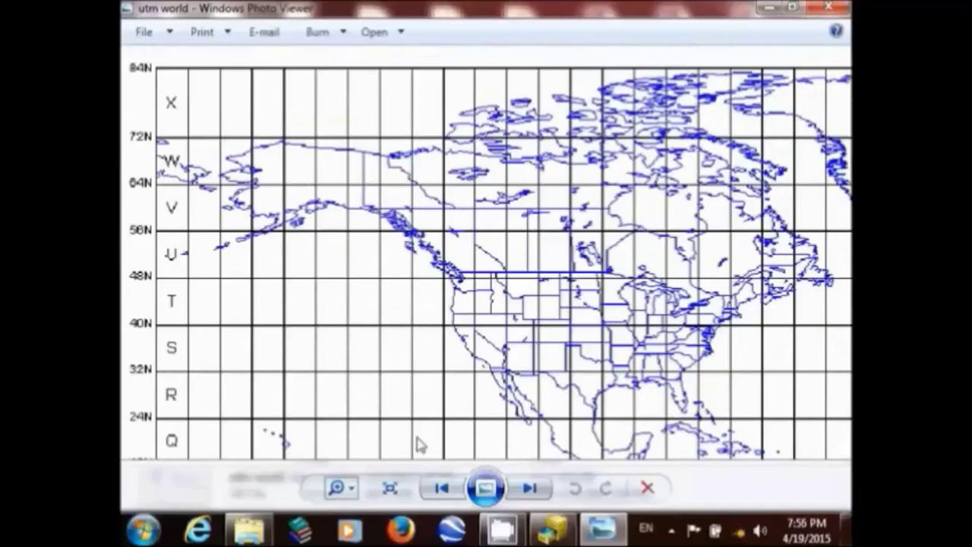
drag(680, 300, 121, 299)
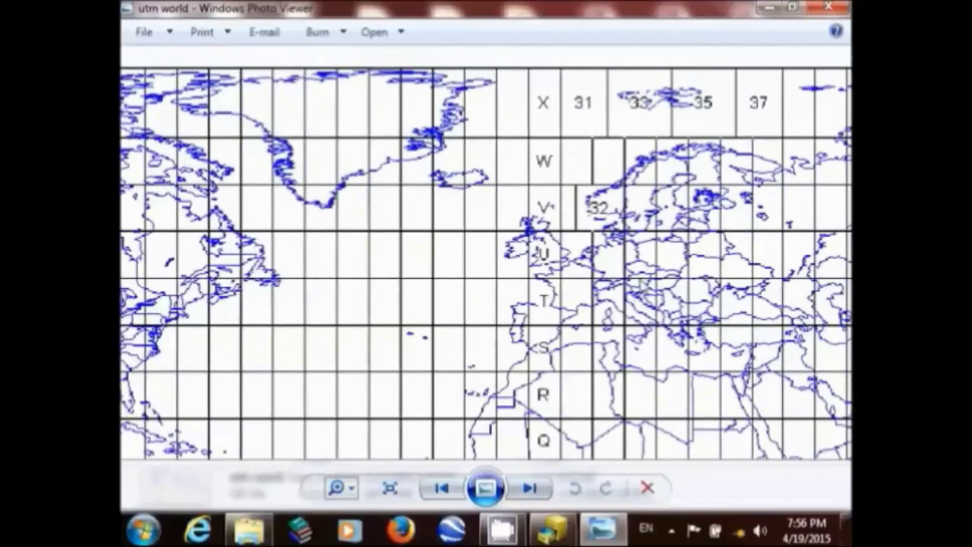
drag(642, 283, 168, 283)
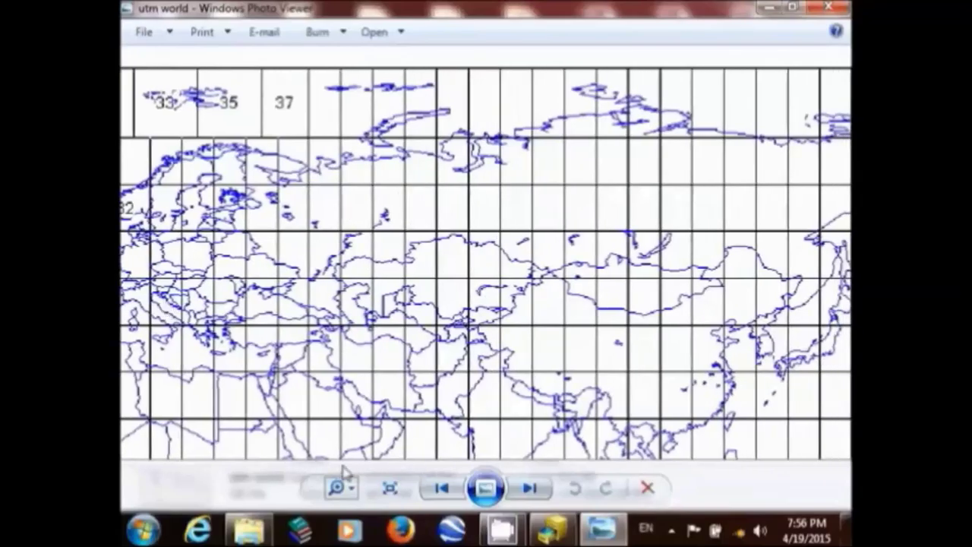
Step: Examine the longitude labels and zone numbers along the map's southern edge, from 180W eastward past the 0 meridian
click(340, 489)
drag(347, 495, 354, 517)
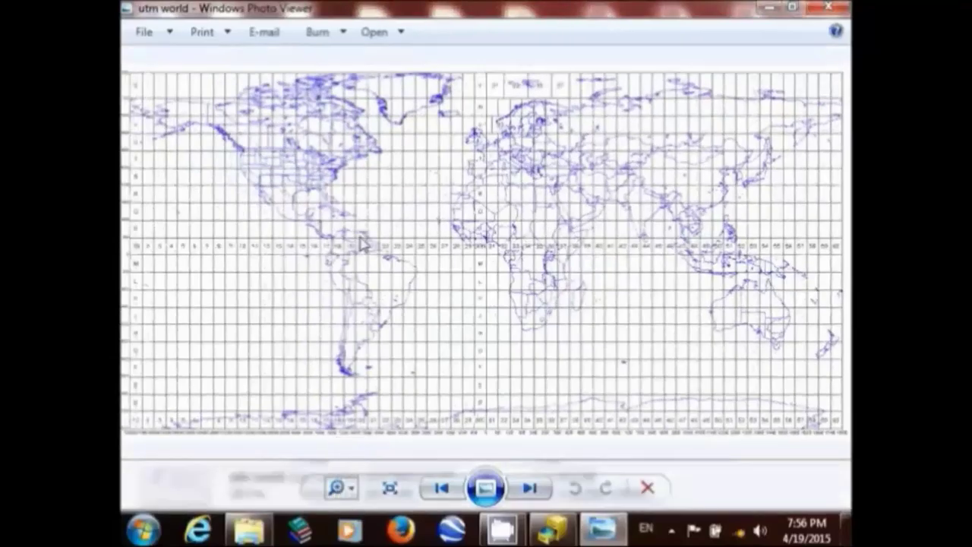
click(350, 490)
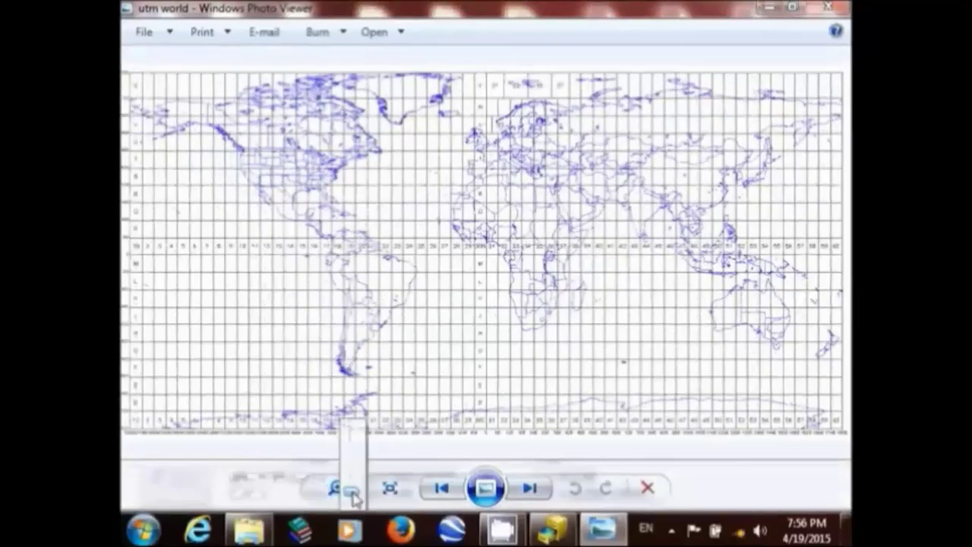
drag(352, 494, 373, 148)
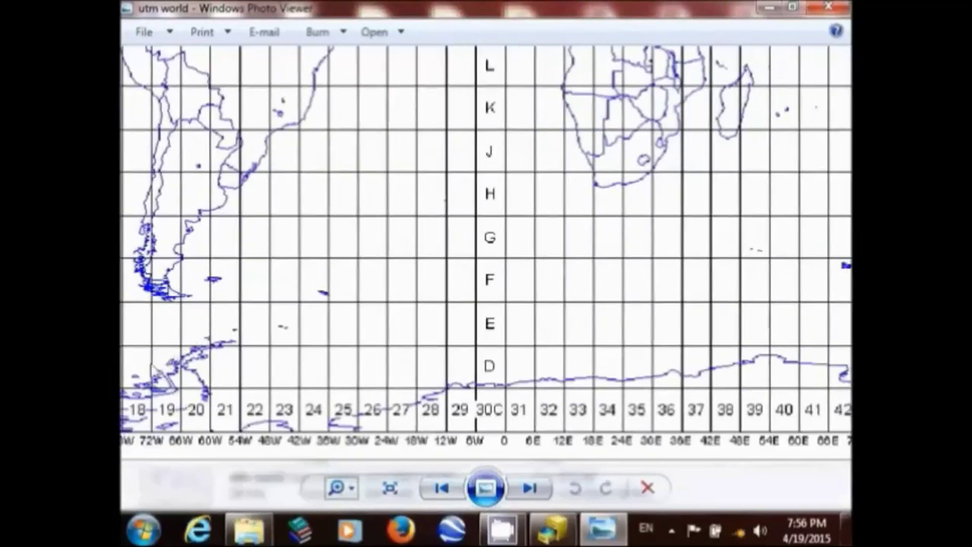
drag(152, 372, 689, 247)
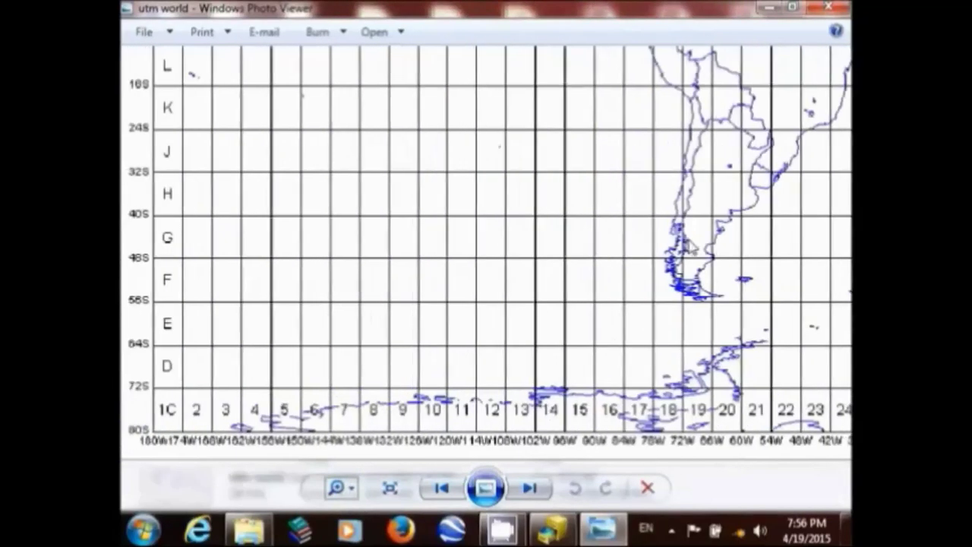
drag(395, 352, 123, 251)
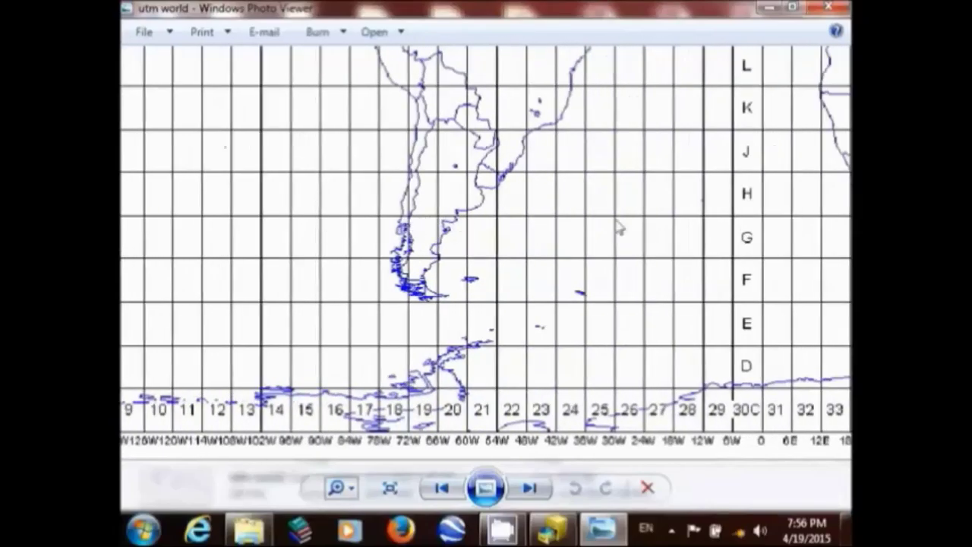
drag(703, 244, 521, 249)
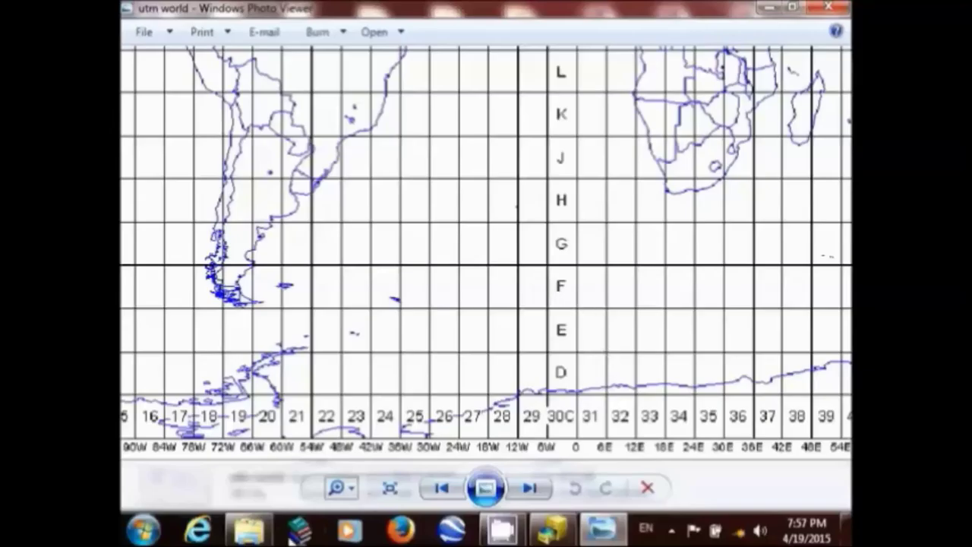
Step: Follow the southern hemisphere zones across the whole map, from zone 1 at 180W to zone 60 at 180E
drag(348, 494, 351, 513)
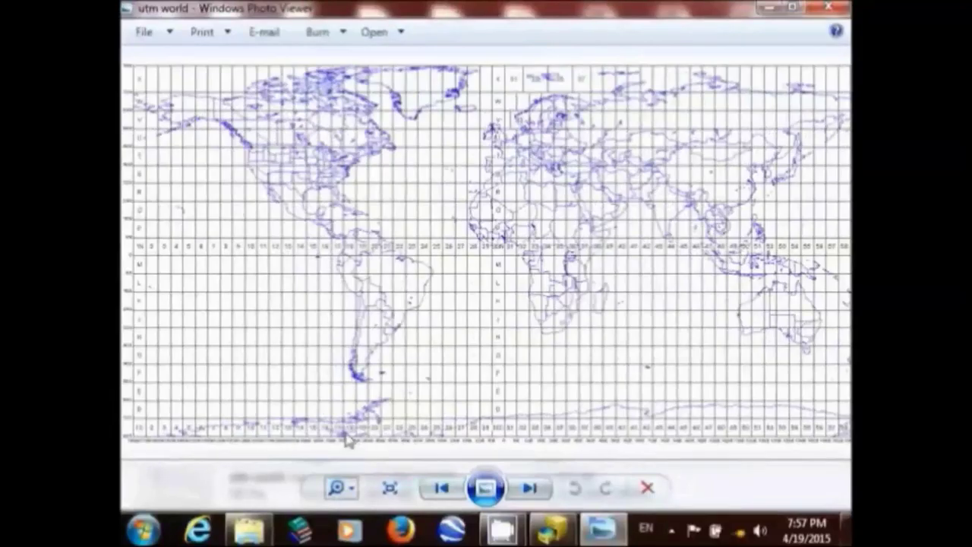
click(351, 495)
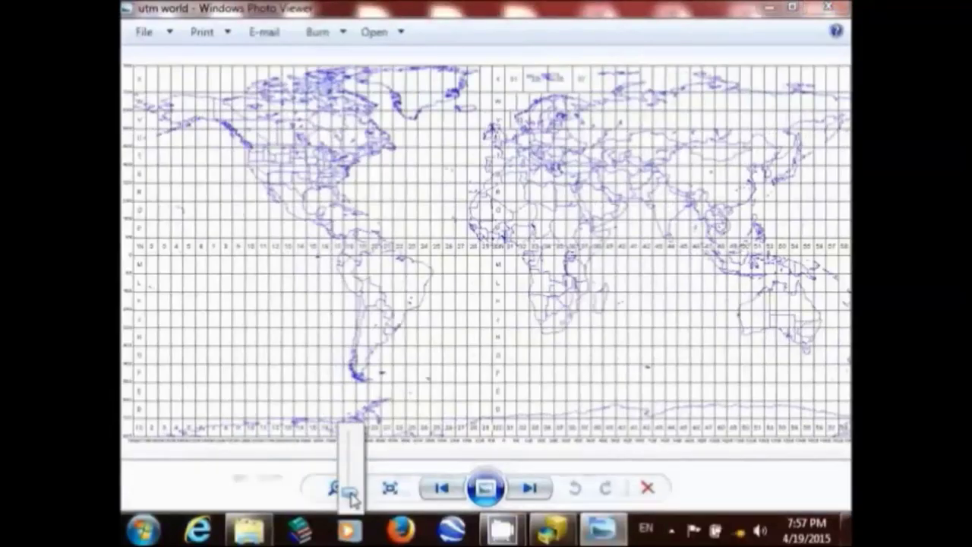
drag(348, 496, 351, 490)
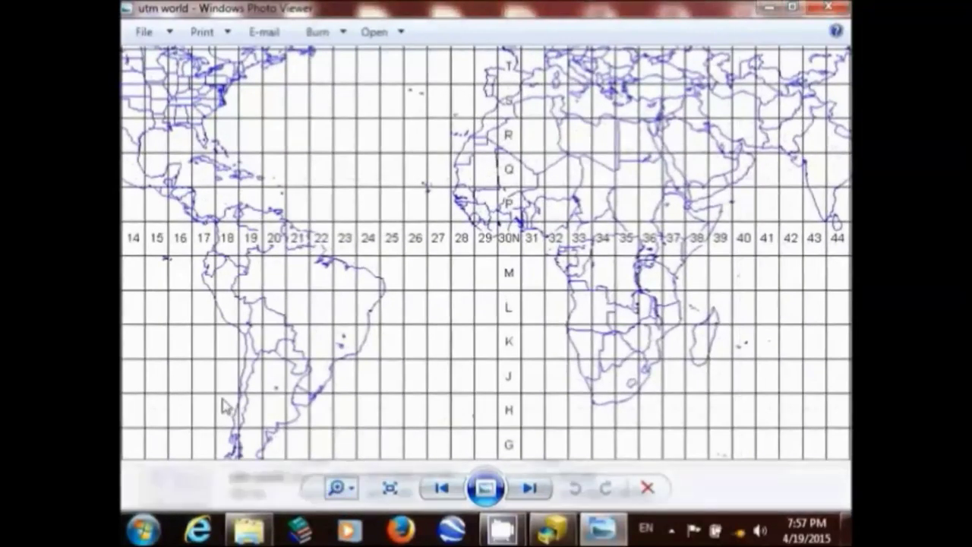
drag(224, 403, 569, 245)
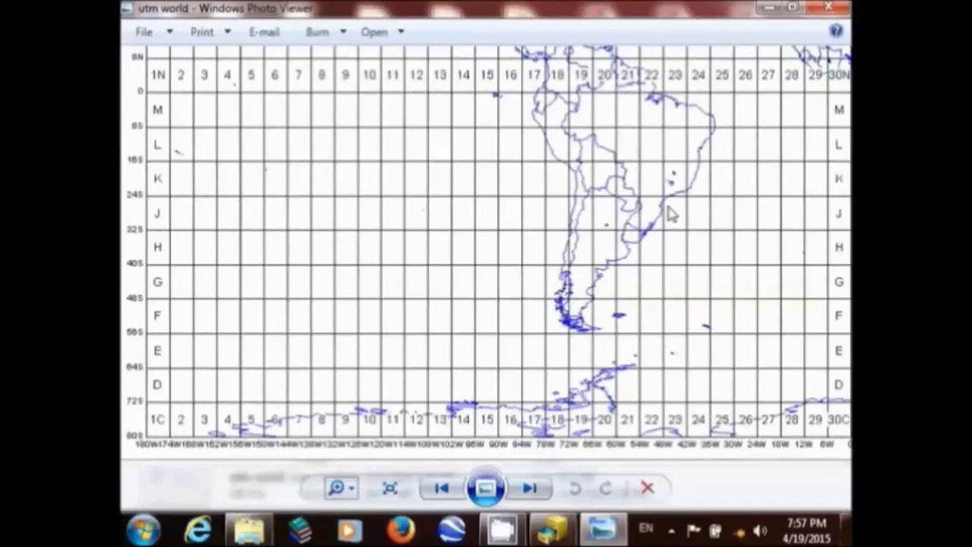
drag(786, 390, 126, 351)
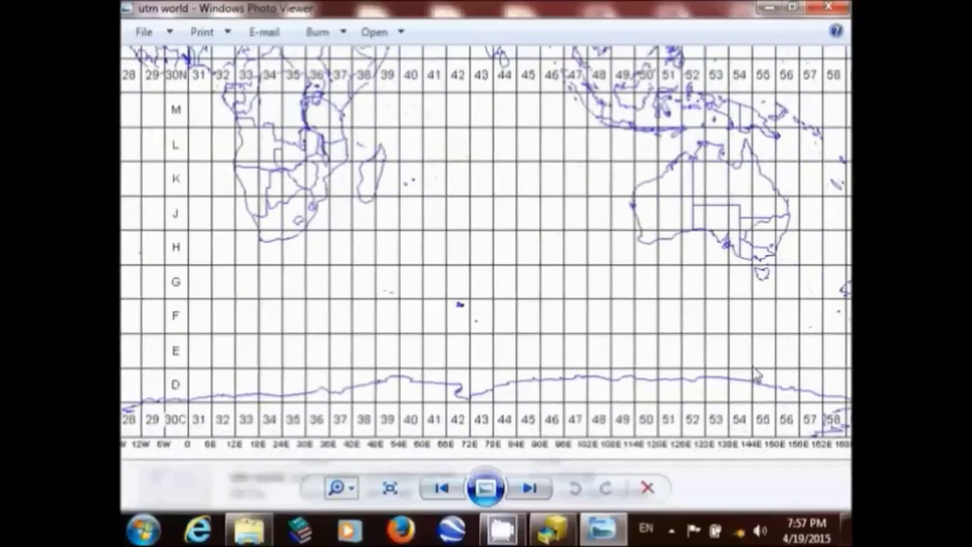
drag(755, 372, 464, 361)
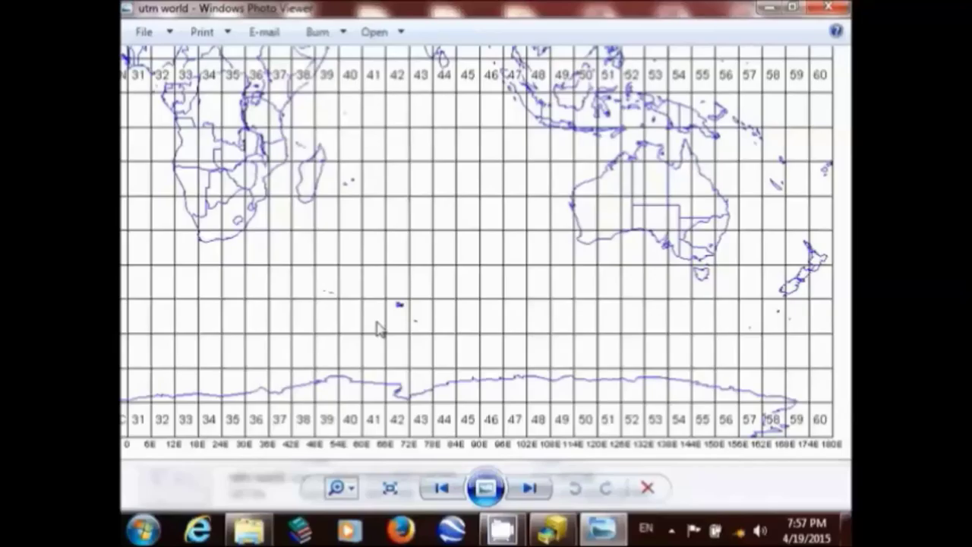
Step: Examine the northern hemisphere zones over North America, Africa and Asia, and close the image and the Desktop folder
drag(190, 156, 471, 363)
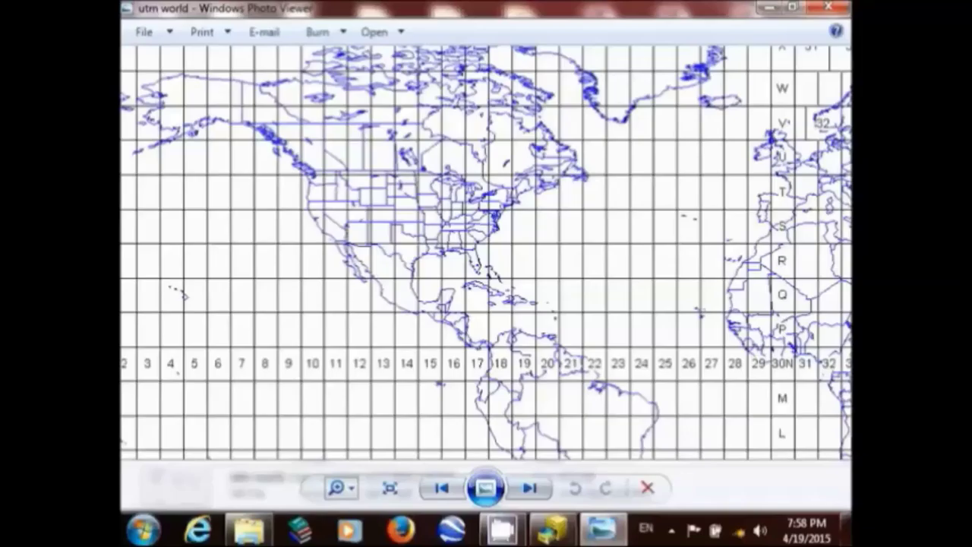
drag(815, 373, 326, 323)
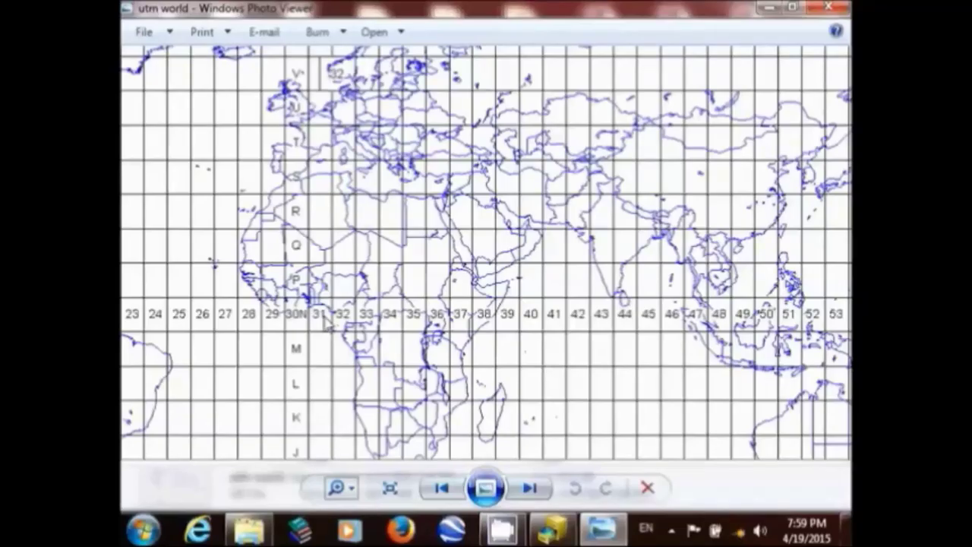
click(832, 8)
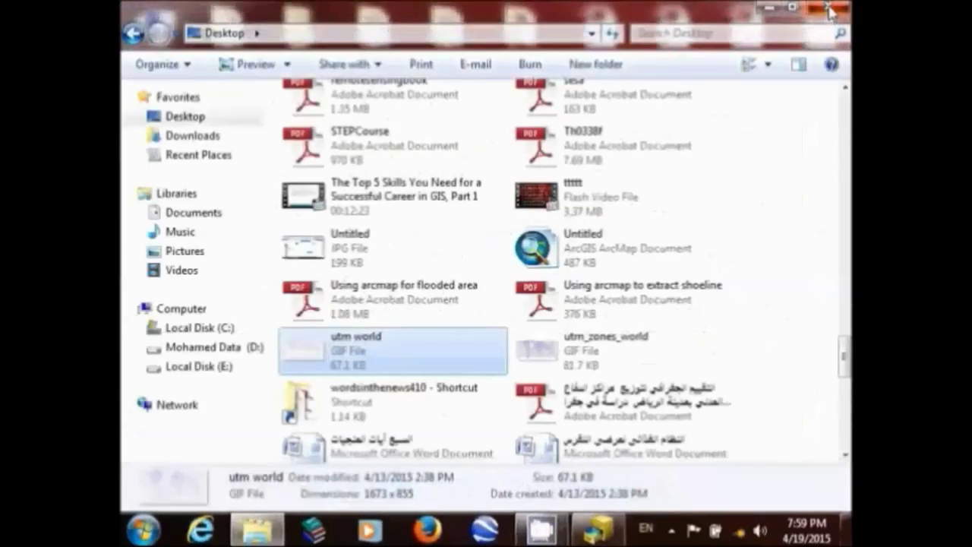
click(831, 9)
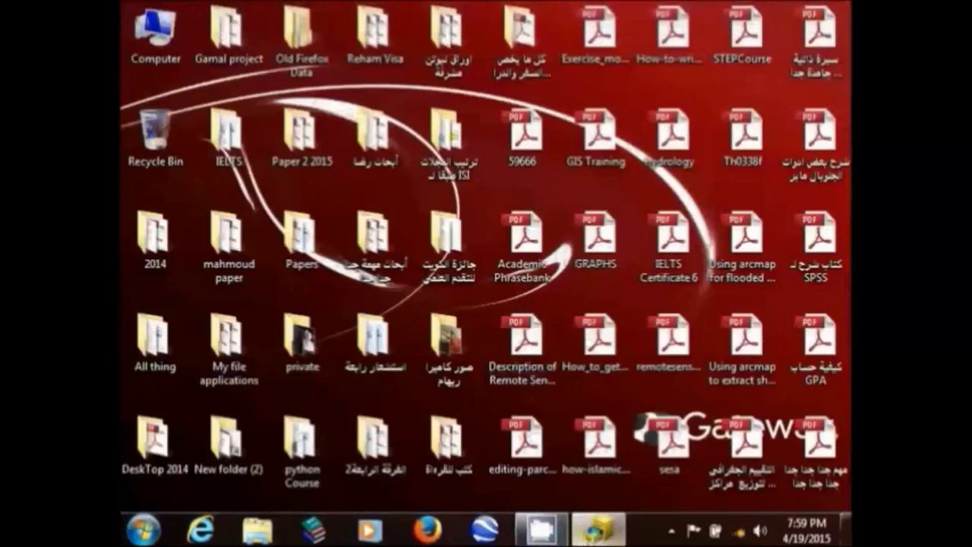
Step: Switch to ArcCatalog, open the roads dataset, and try to define a new feature class in it named "main road"
click(596, 532)
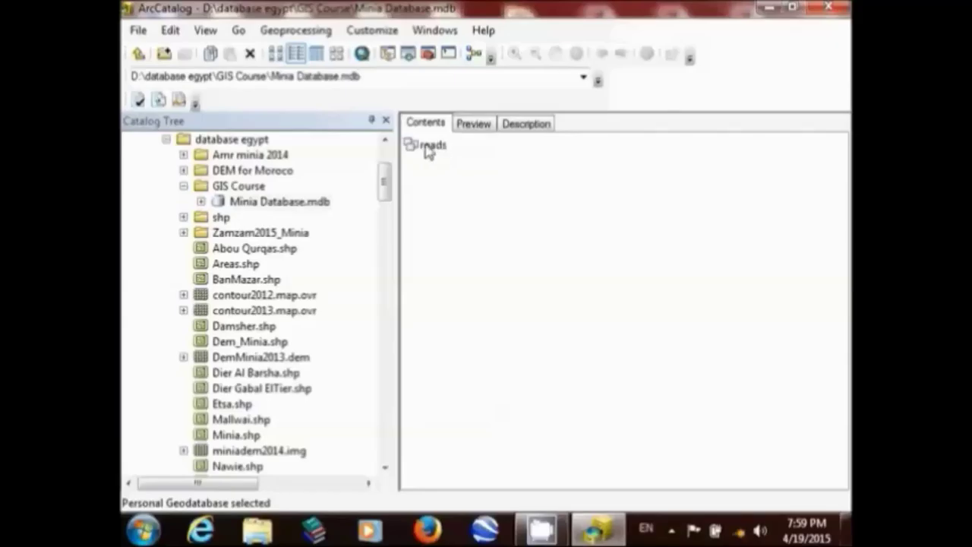
double_click(429, 149)
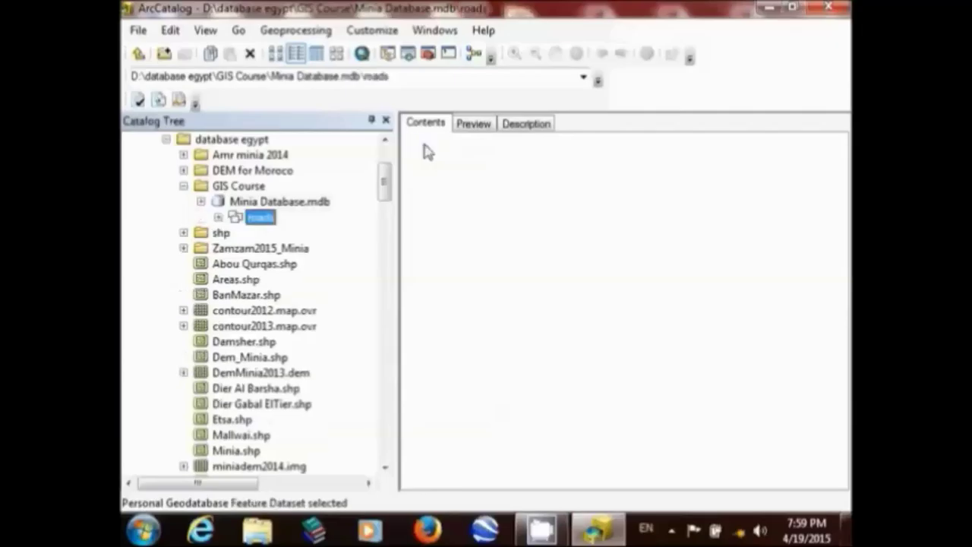
right_click(441, 184)
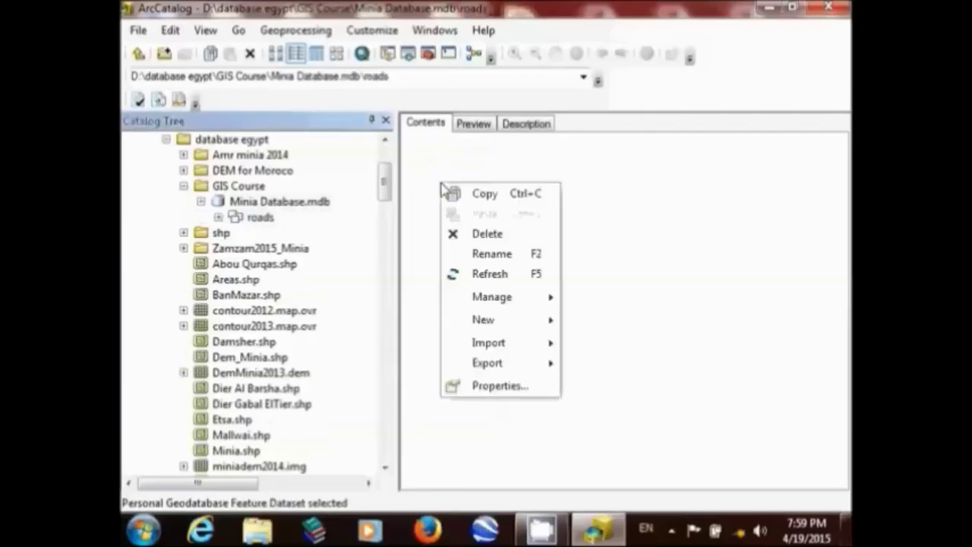
mouse_move(538, 325)
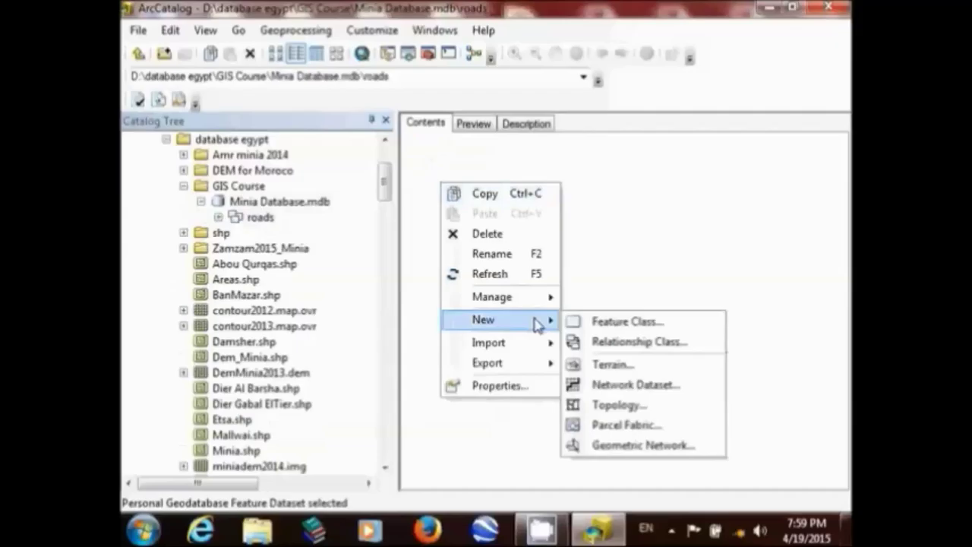
click(614, 325)
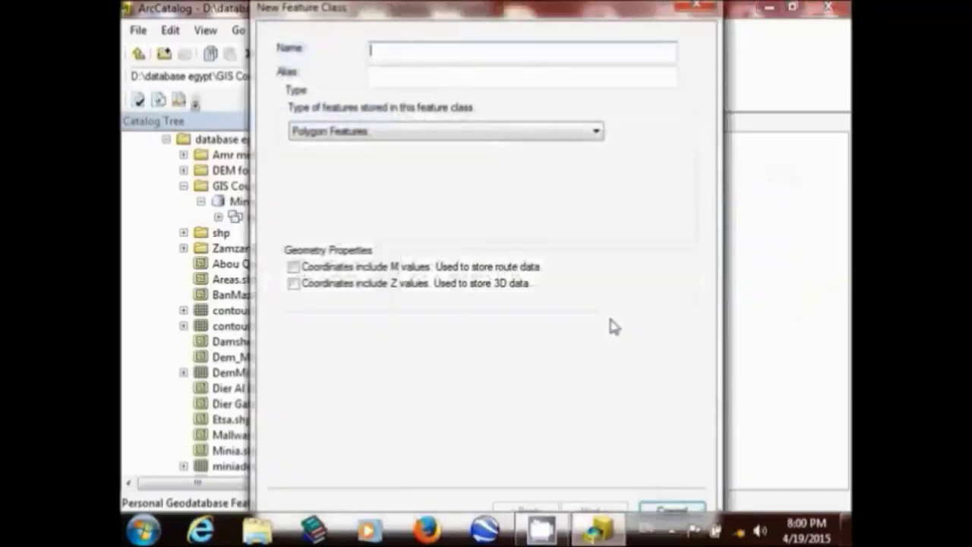
text(main)
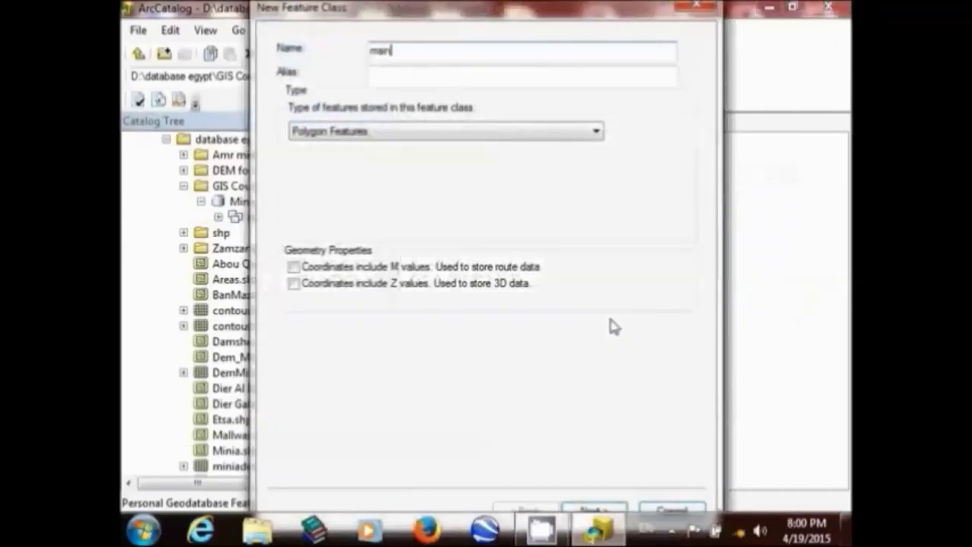
text( road)
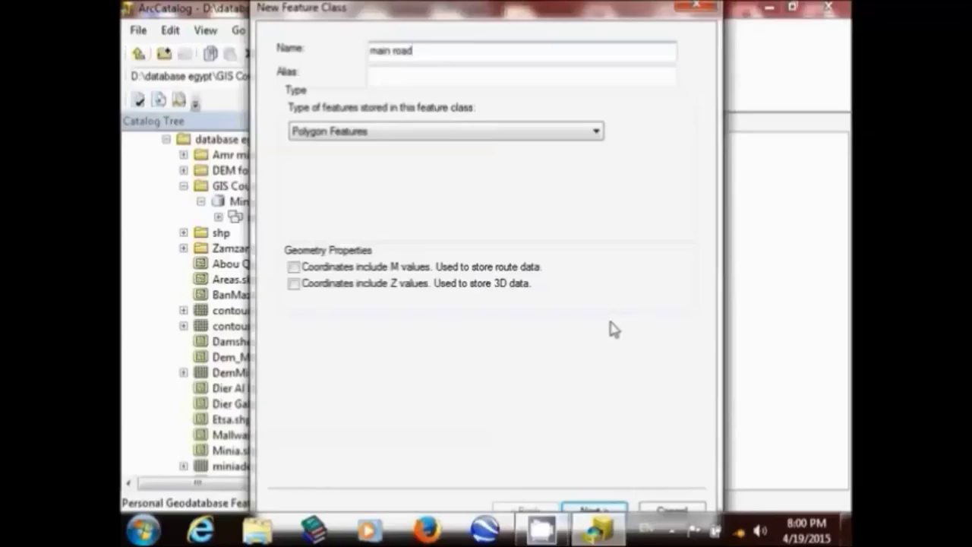
click(613, 514)
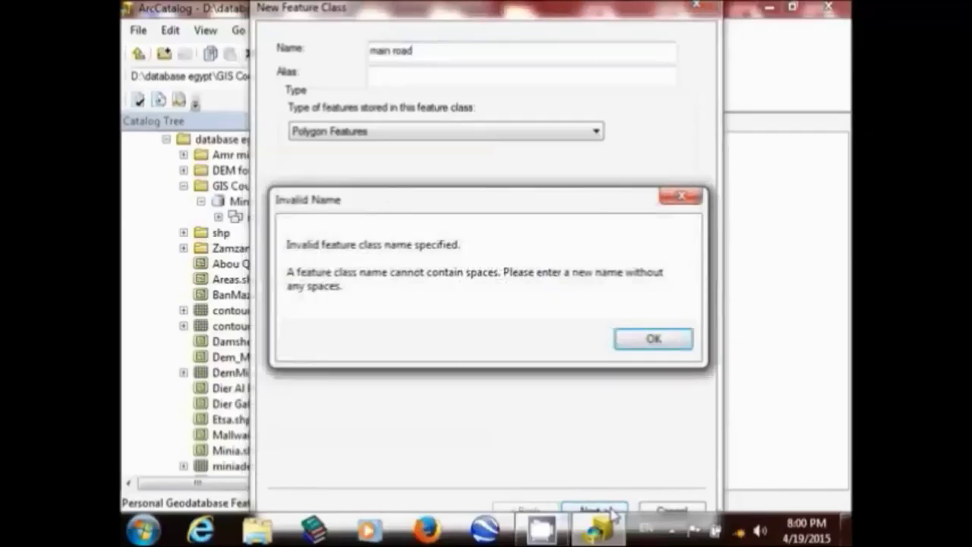
click(625, 339)
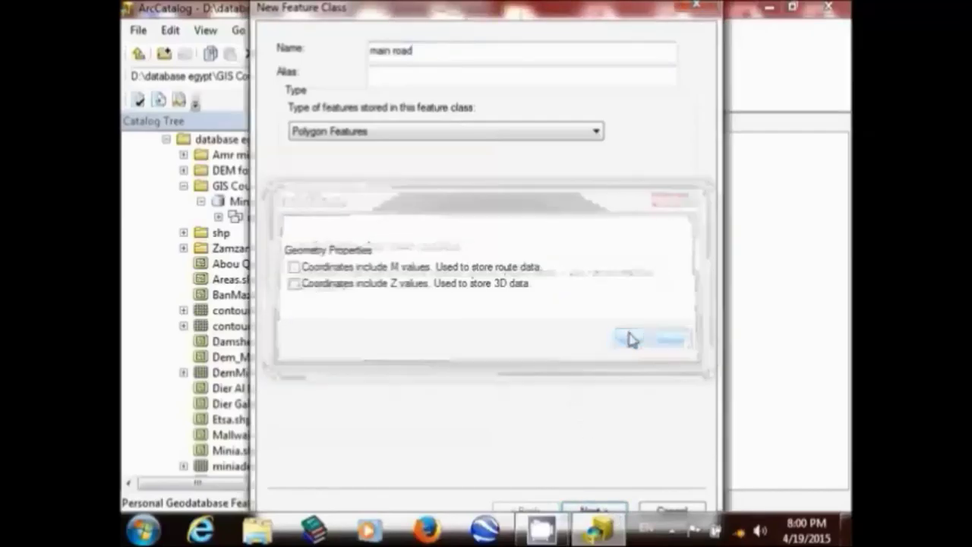
Step: Change the new feature class name to main_road and create it with polygon features and the default fields
click(394, 51)
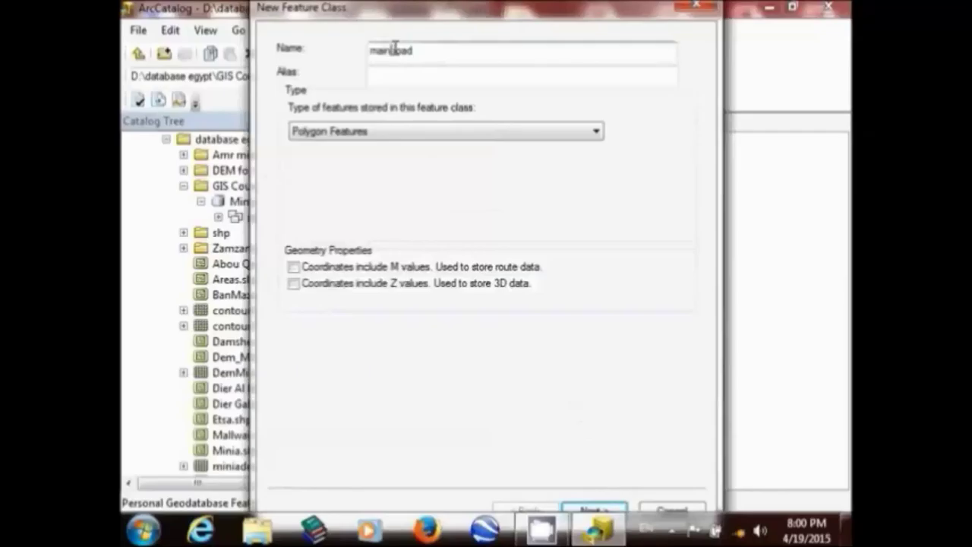
key(BackSpace)
text(_)
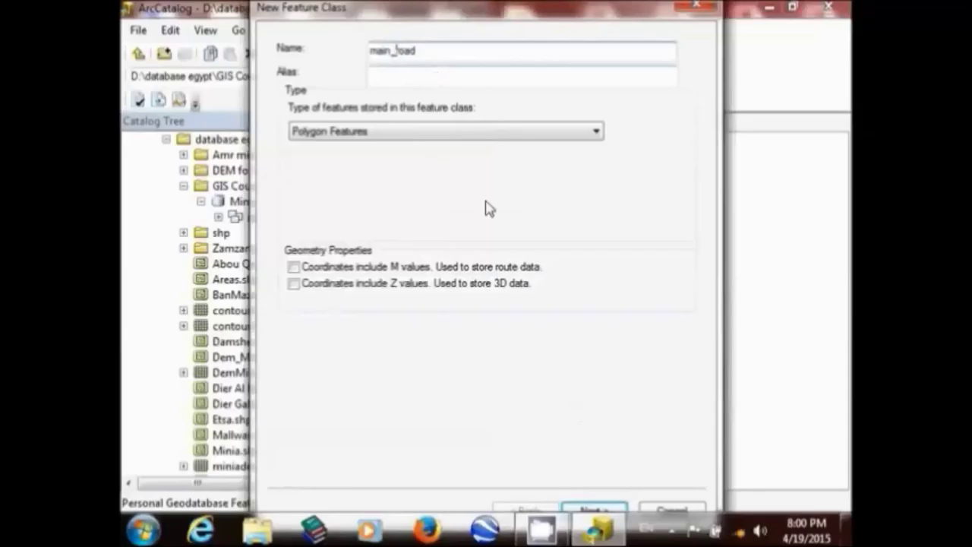
click(593, 509)
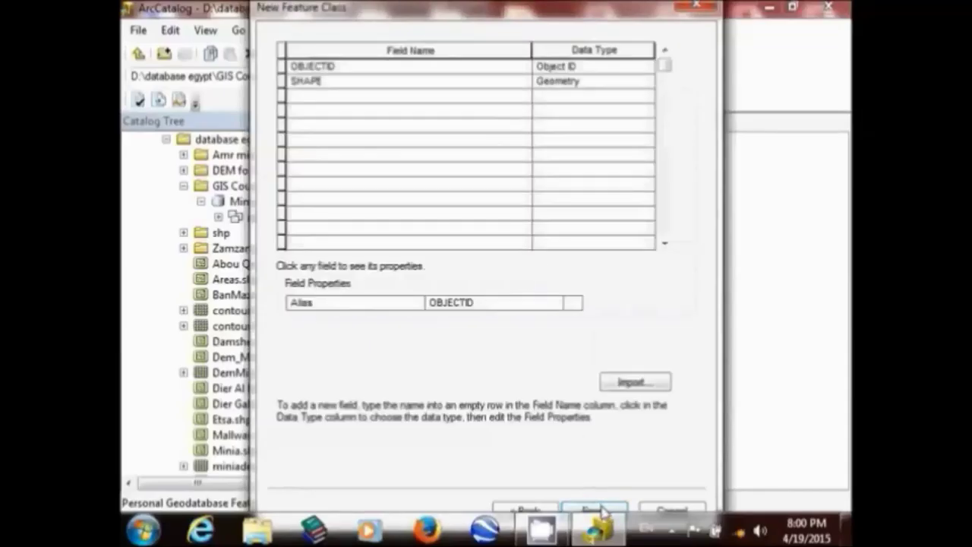
click(596, 509)
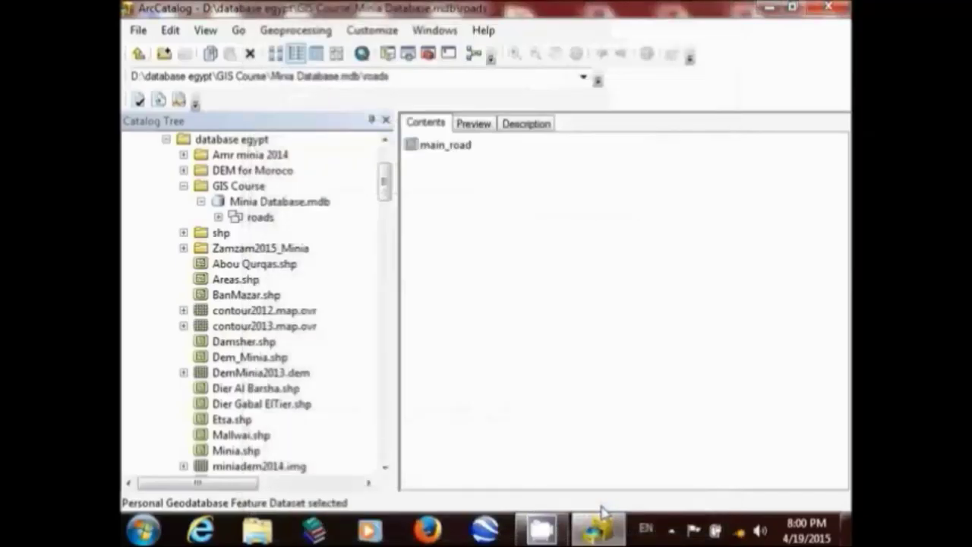
Step: Read through the item descriptions of the main_road feature class and its parent roads dataset
click(458, 151)
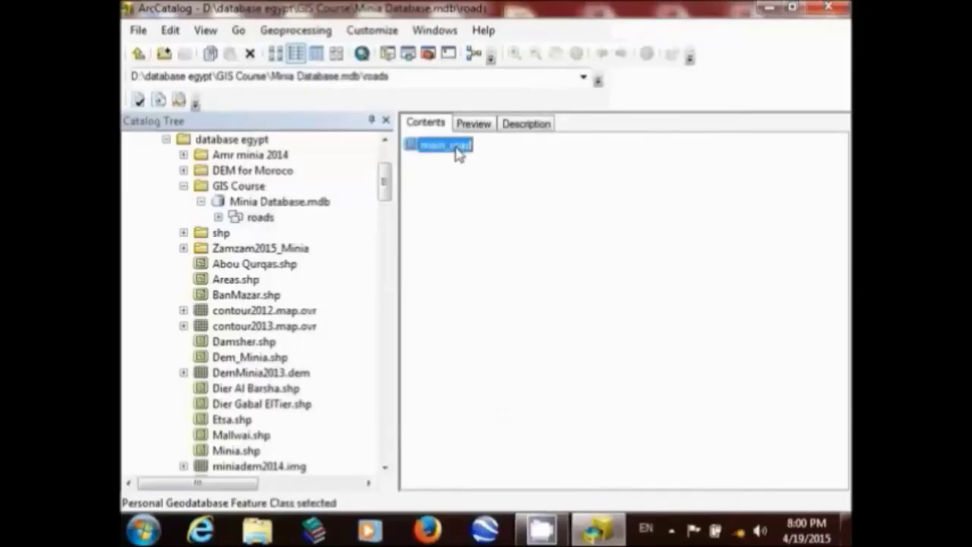
click(532, 127)
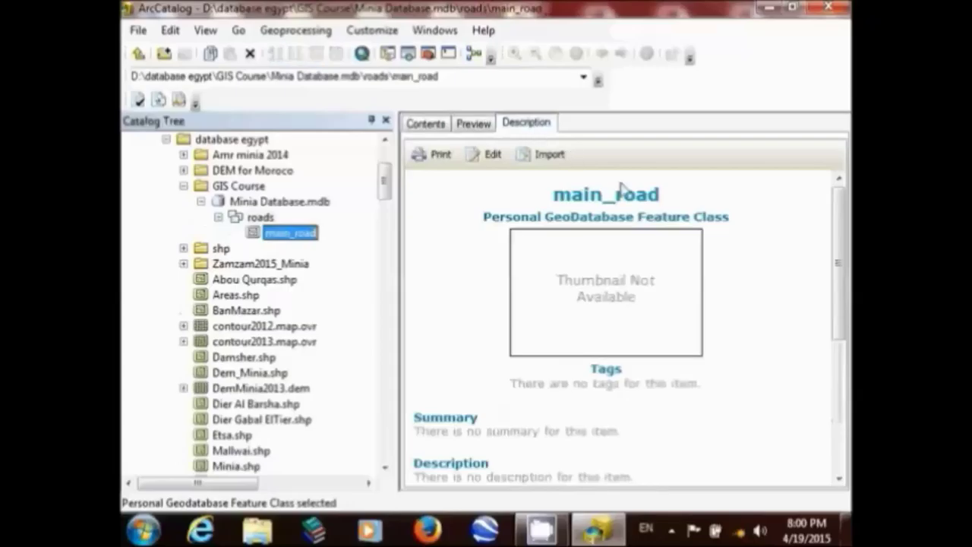
drag(840, 275, 839, 408)
mouse_move(839, 371)
mouse_down()
mouse_move(835, 240)
mouse_move(839, 386)
mouse_up()
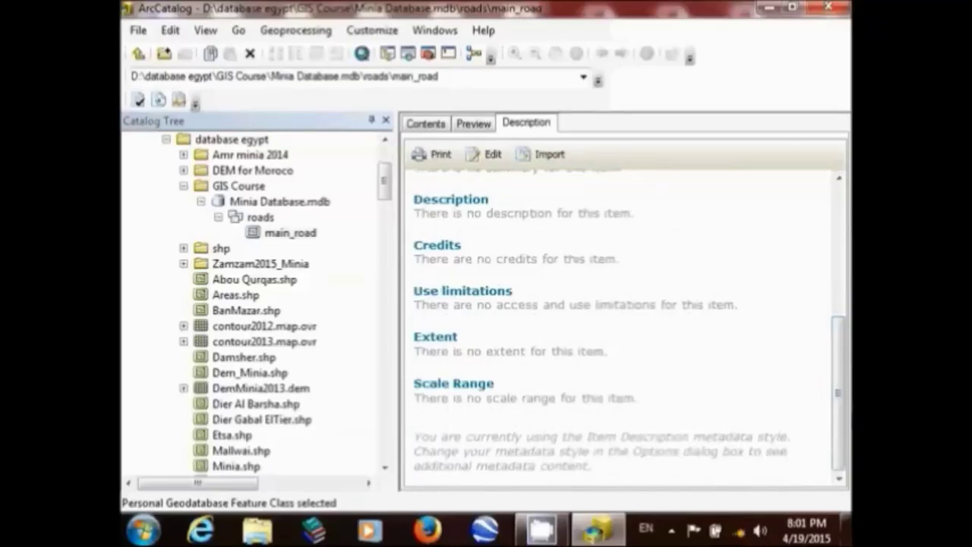
drag(839, 403, 839, 272)
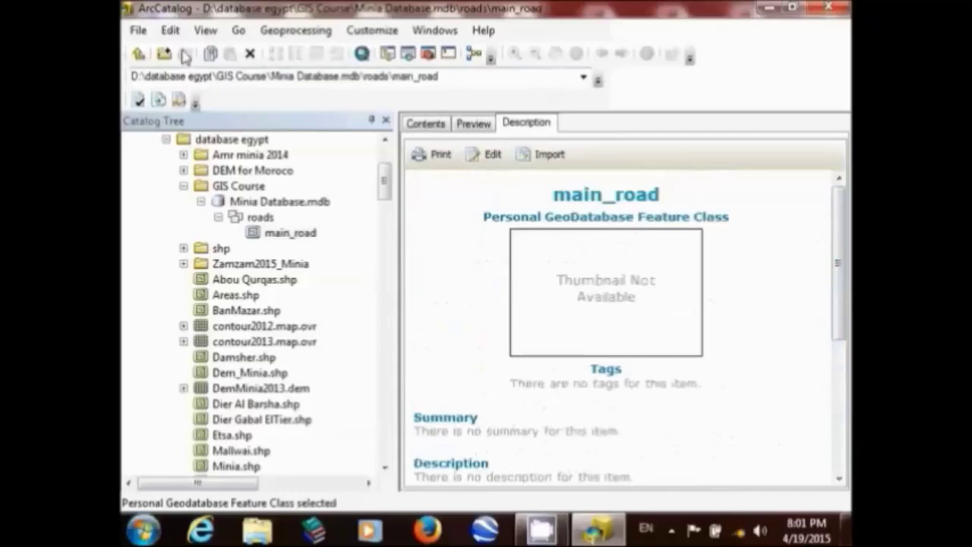
click(142, 54)
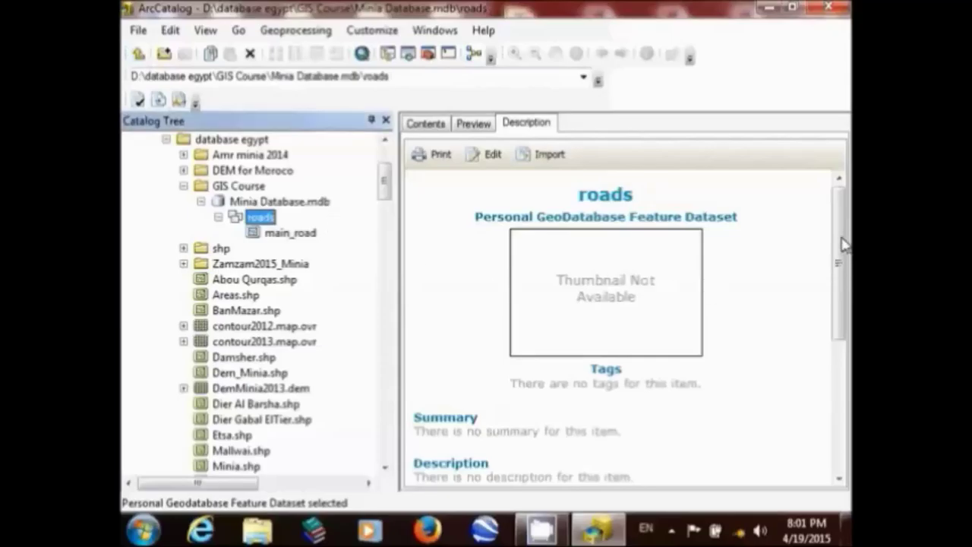
drag(843, 241, 517, 287)
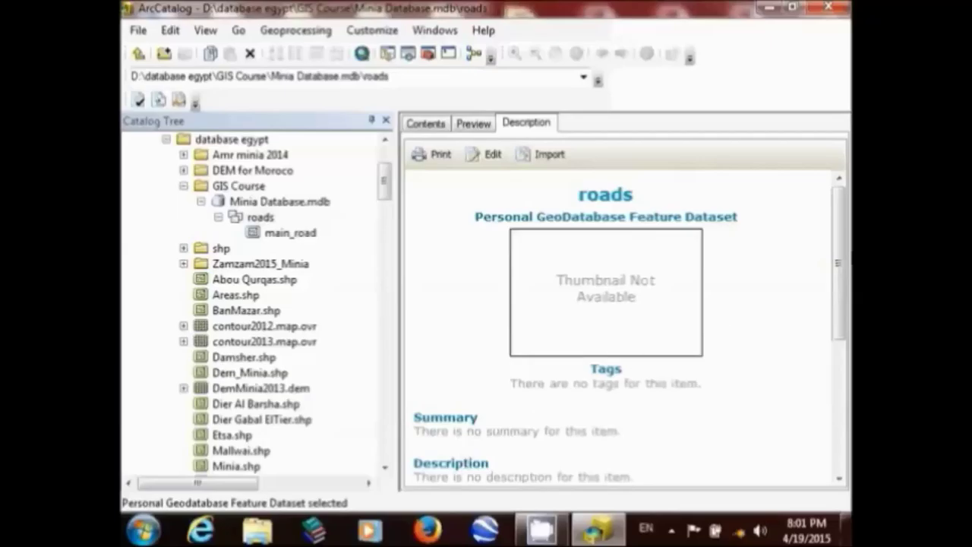
drag(839, 249, 585, 389)
Step: Examine the item description of Minia Database.mdb and check its preview
click(269, 234)
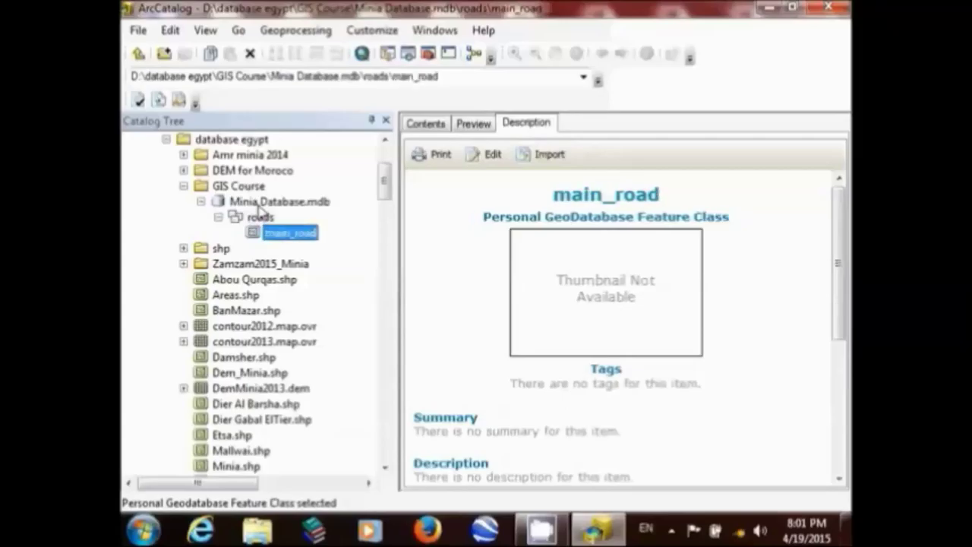
click(260, 204)
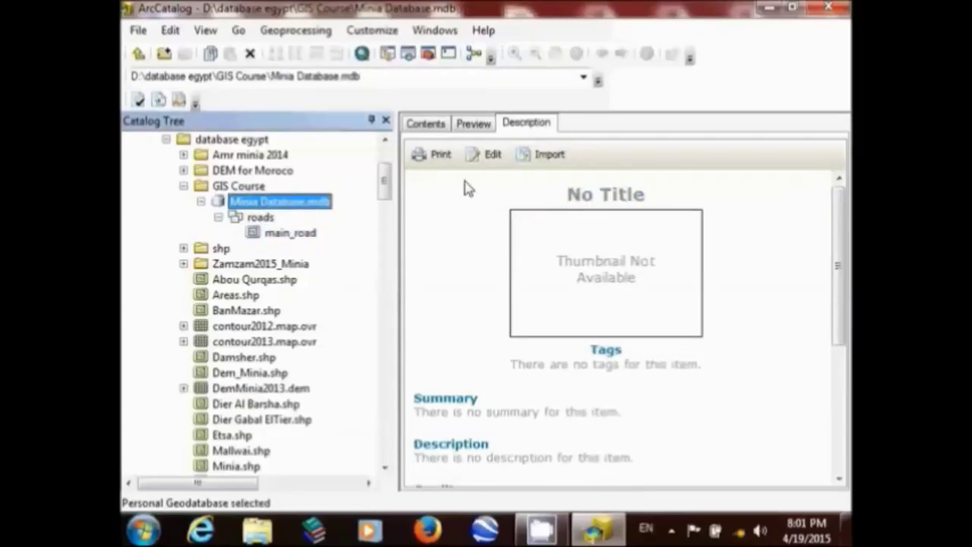
click(296, 202)
drag(840, 270, 820, 239)
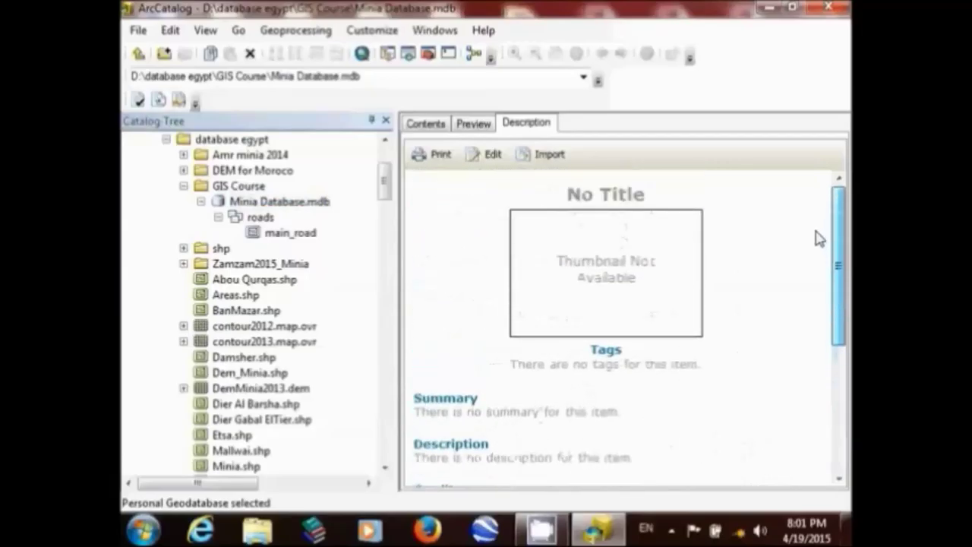
scroll(821, 238, down, 5)
scroll(822, 317, up, 3)
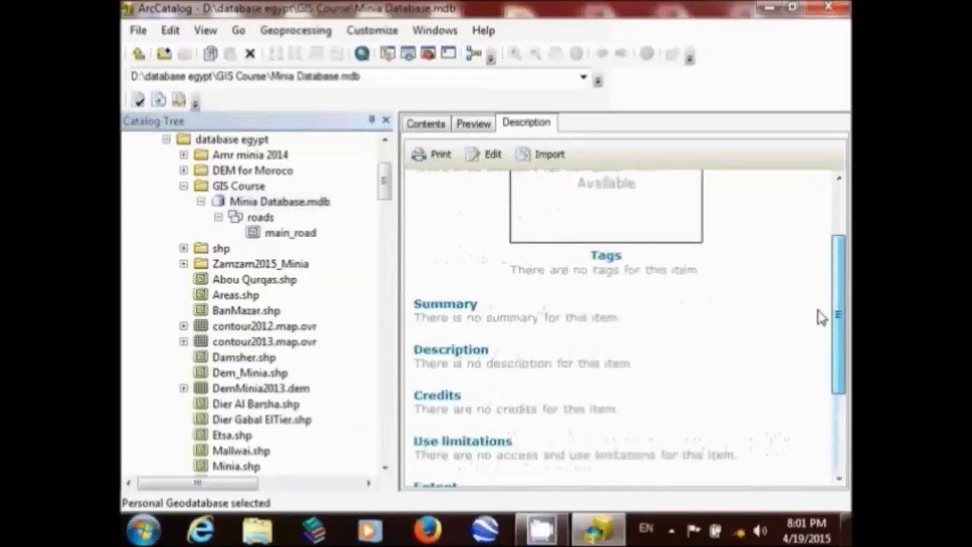
scroll(822, 318, up, 3)
click(475, 124)
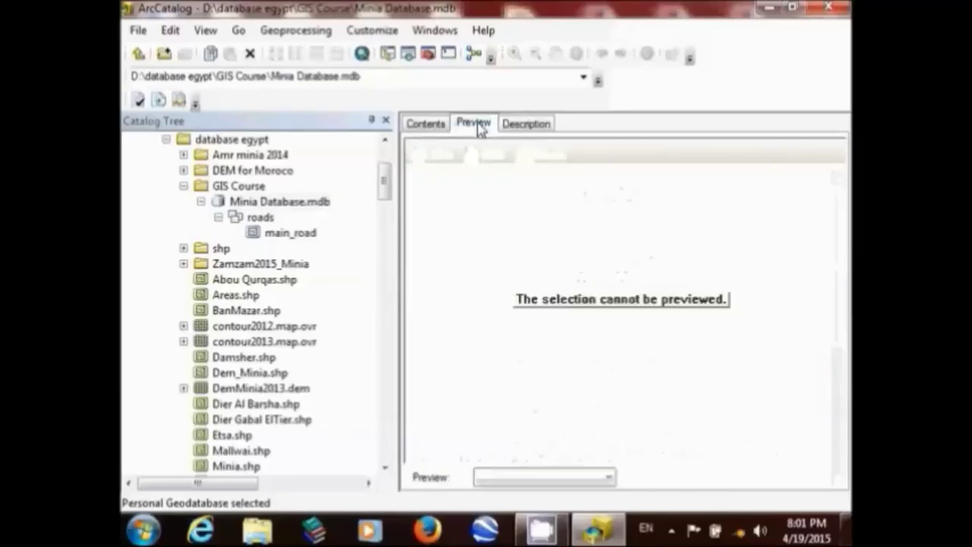
click(528, 126)
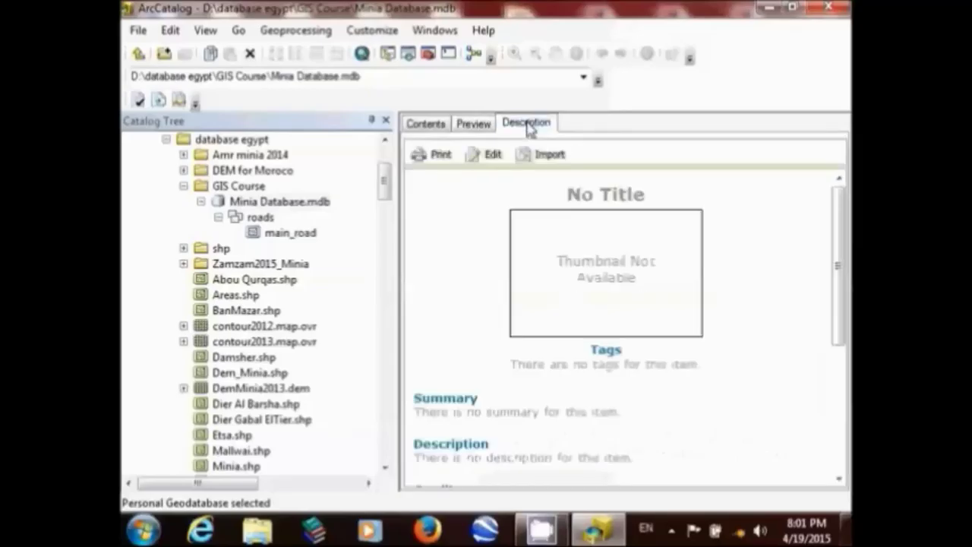
Step: Inspect the feature class properties of main_road, including its XY coordinate system, and close them
click(258, 217)
click(271, 235)
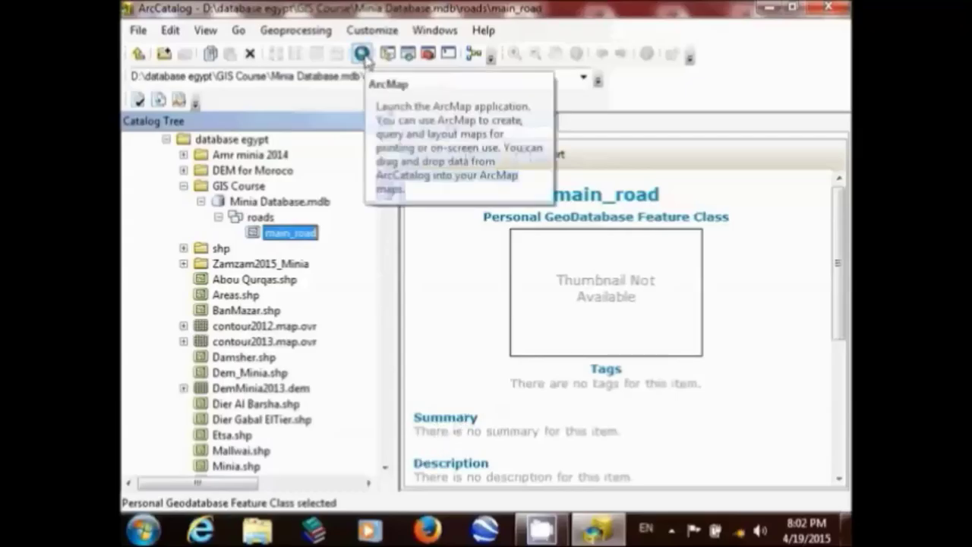
right_click(277, 234)
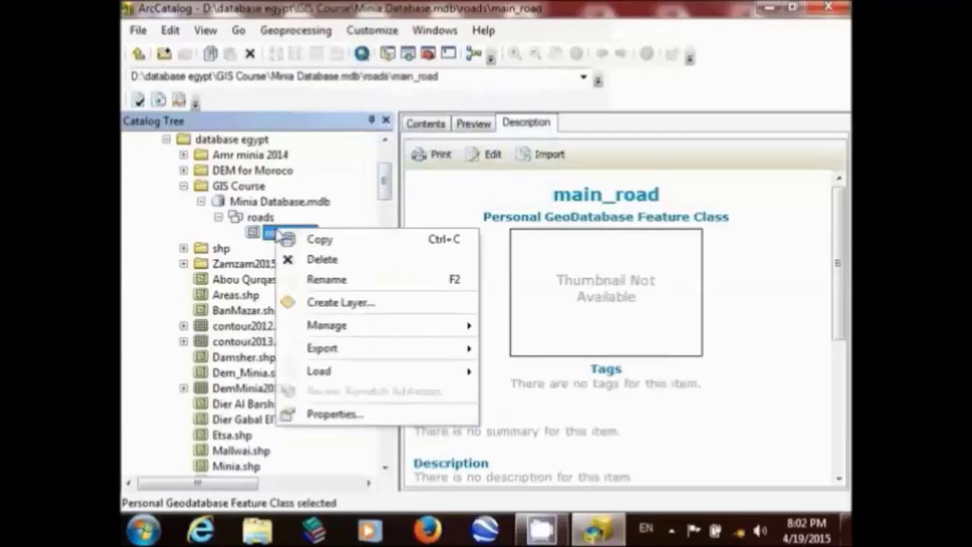
click(323, 415)
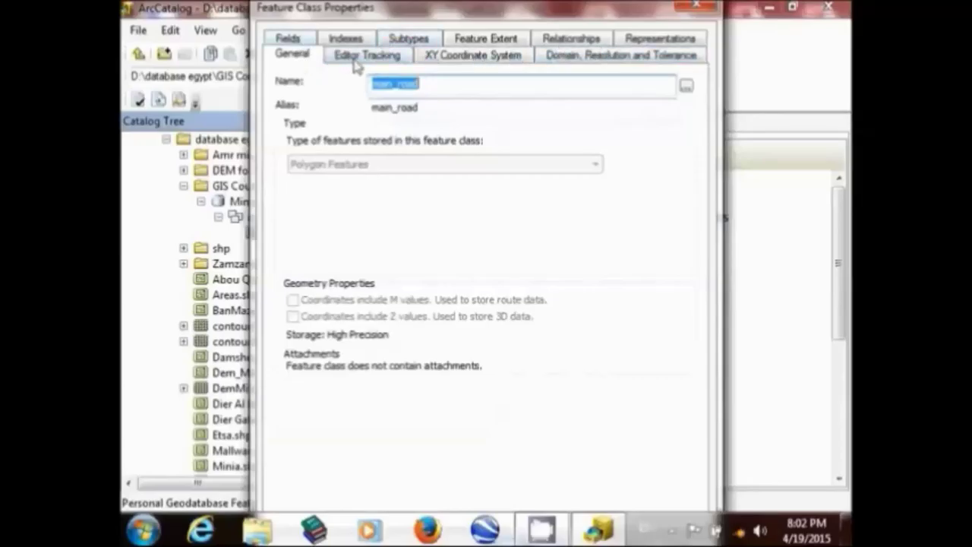
click(431, 59)
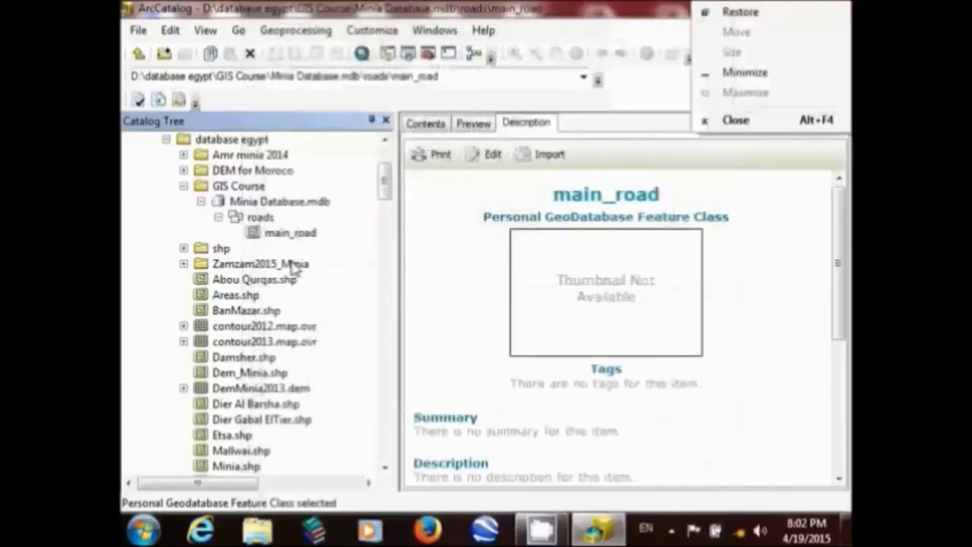
click(297, 234)
right_click(297, 234)
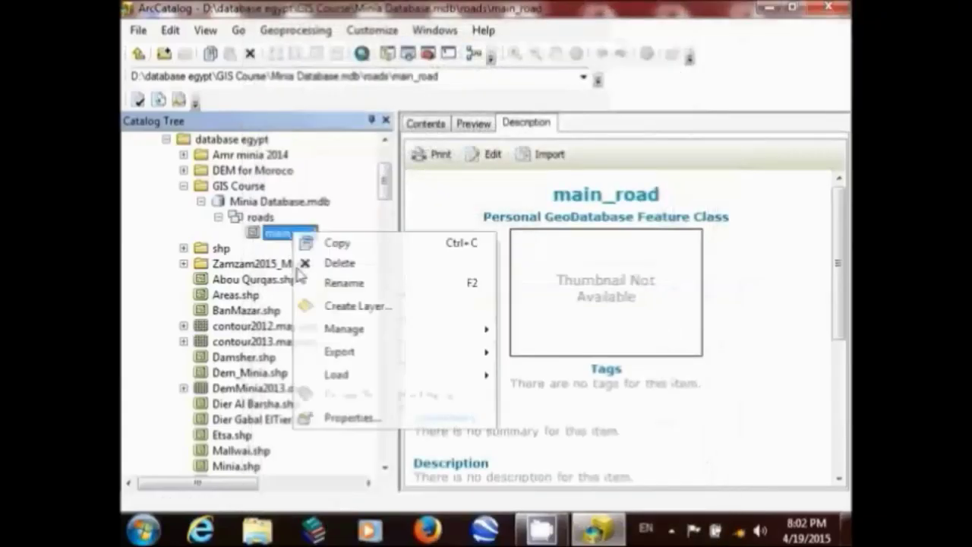
click(341, 418)
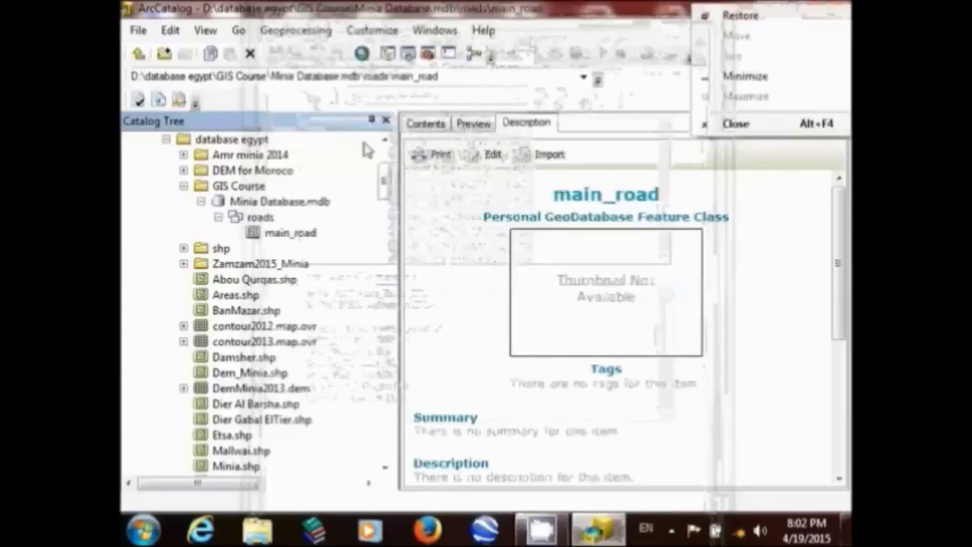
Step: Start a new feature class named branch inside the roads feature dataset
click(258, 218)
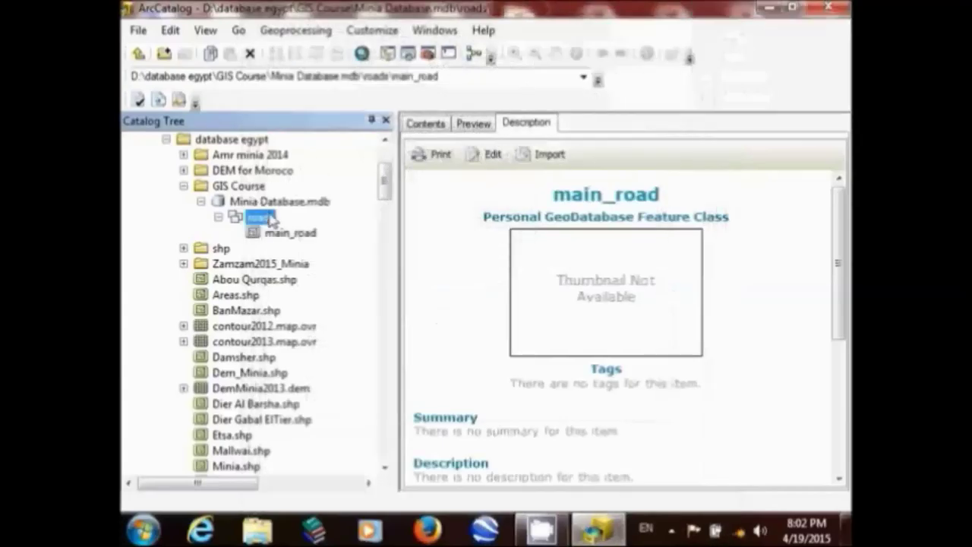
click(427, 128)
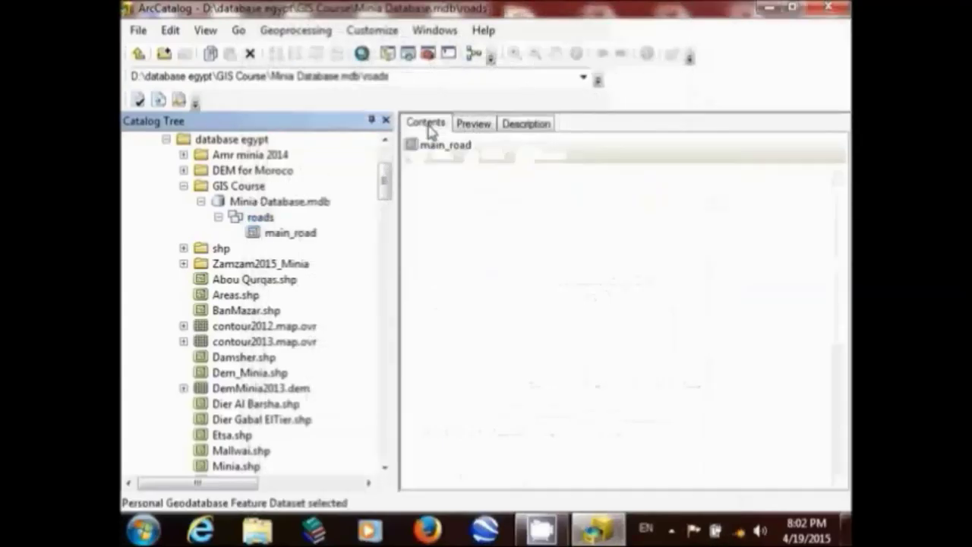
right_click(448, 188)
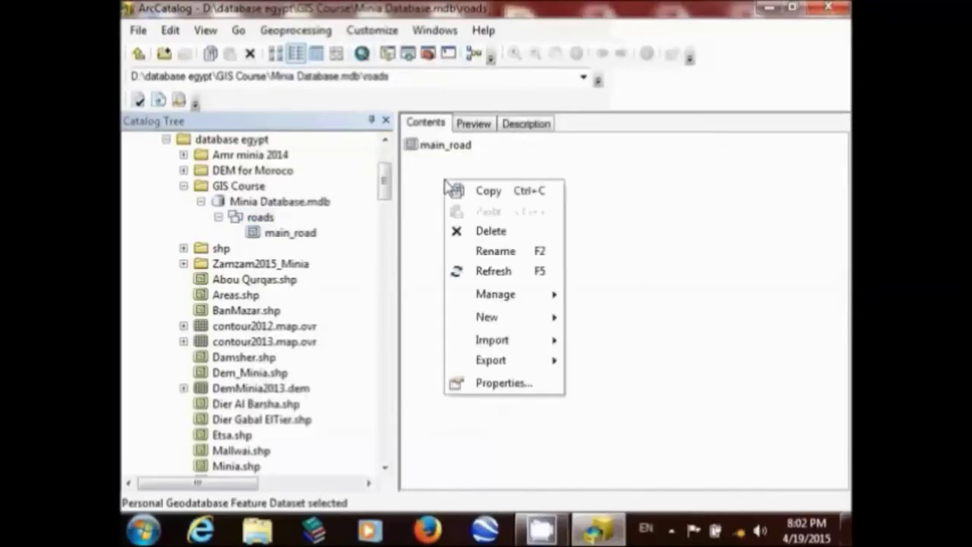
mouse_move(528, 319)
click(623, 319)
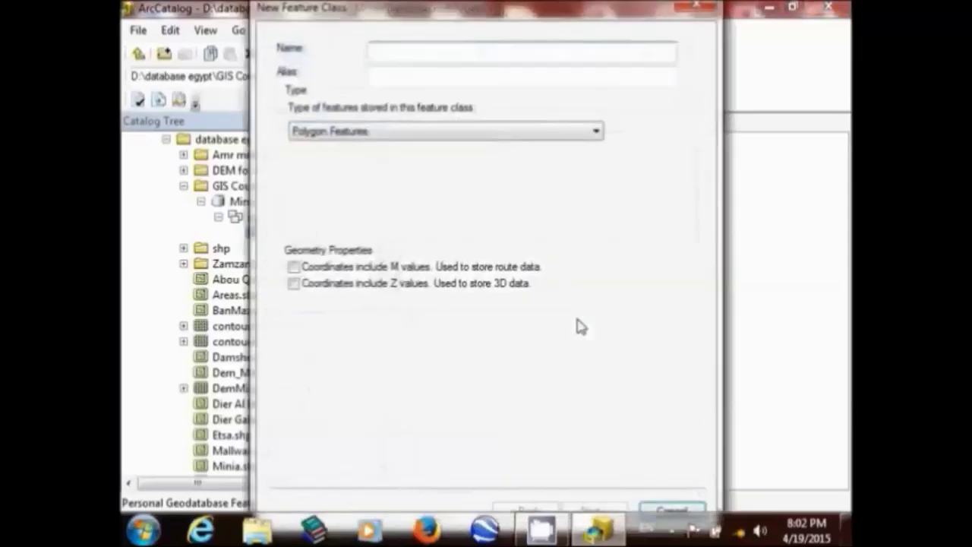
text(bran)
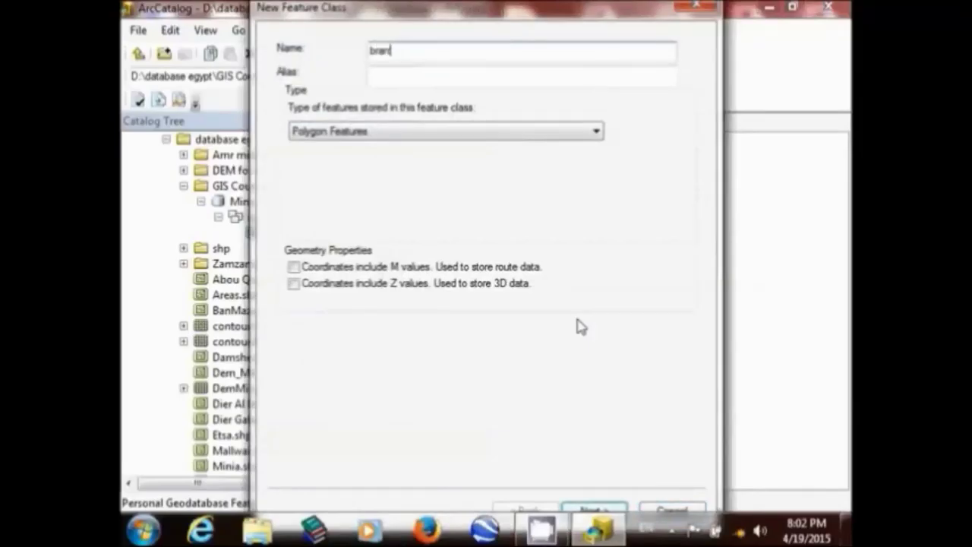
text(ch)
Step: Set the branch feature class to store line features and create it with the default fields
click(597, 133)
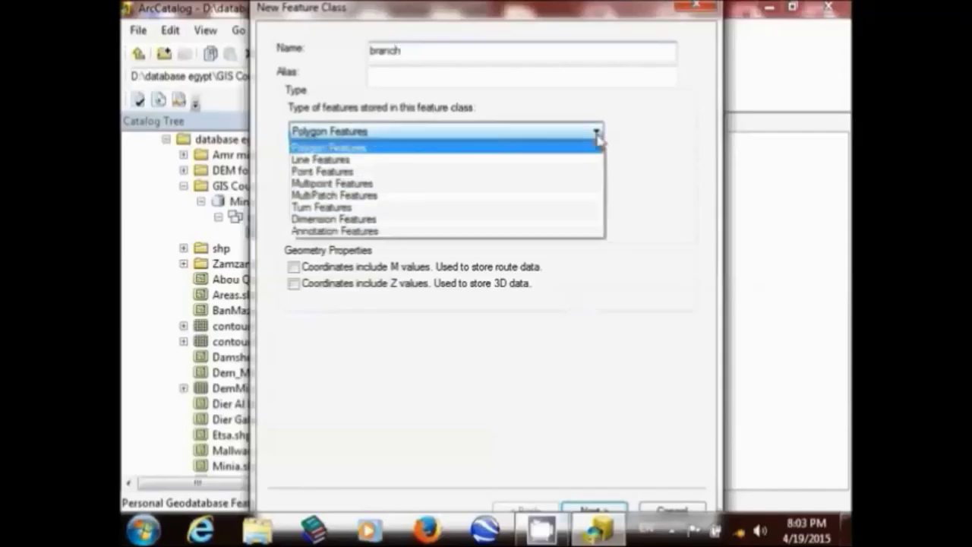
click(587, 158)
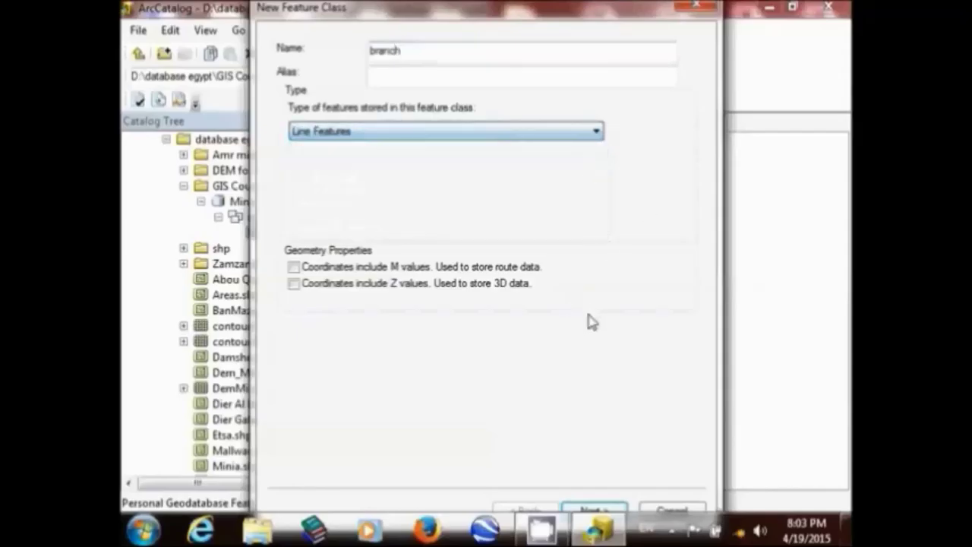
mouse_move(605, 522)
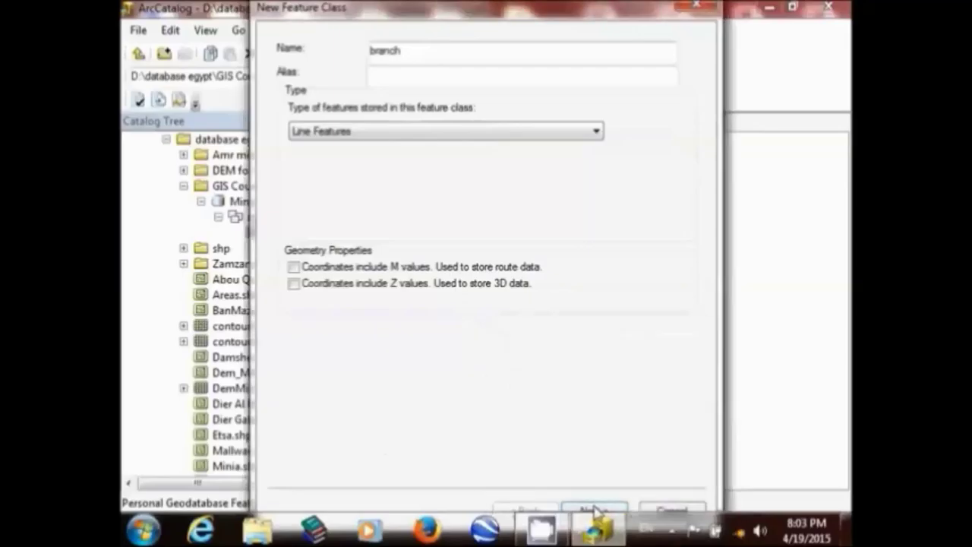
click(594, 510)
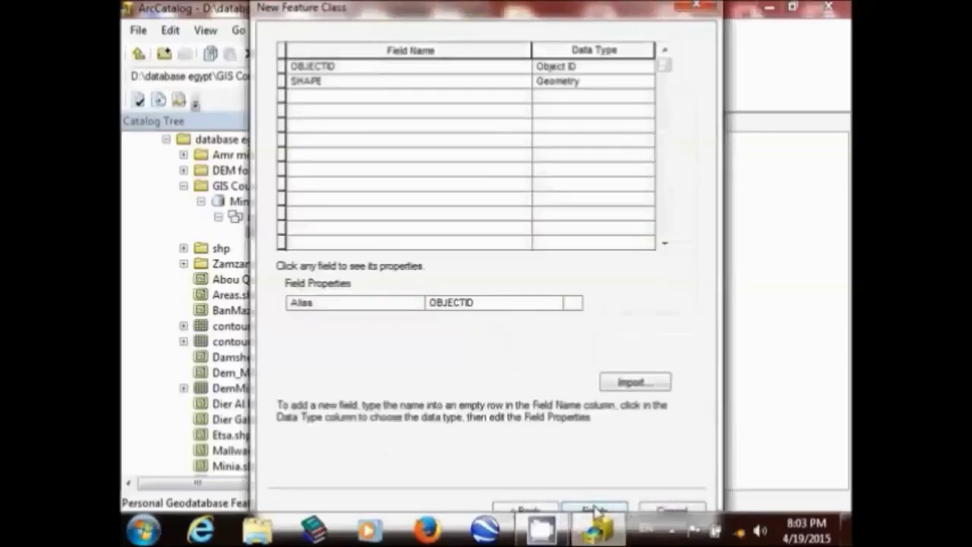
click(594, 511)
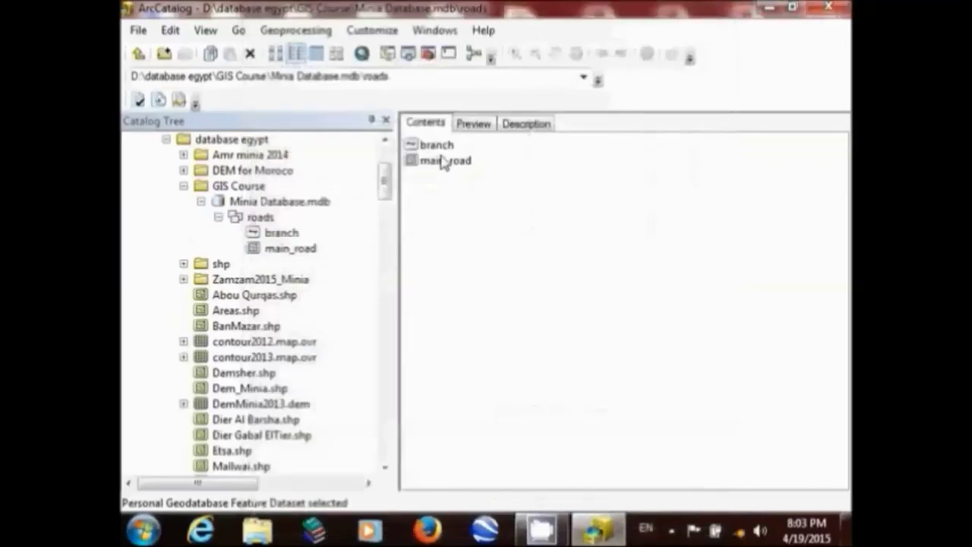
Step: Delete the main_road feature class from the roads dataset
click(444, 161)
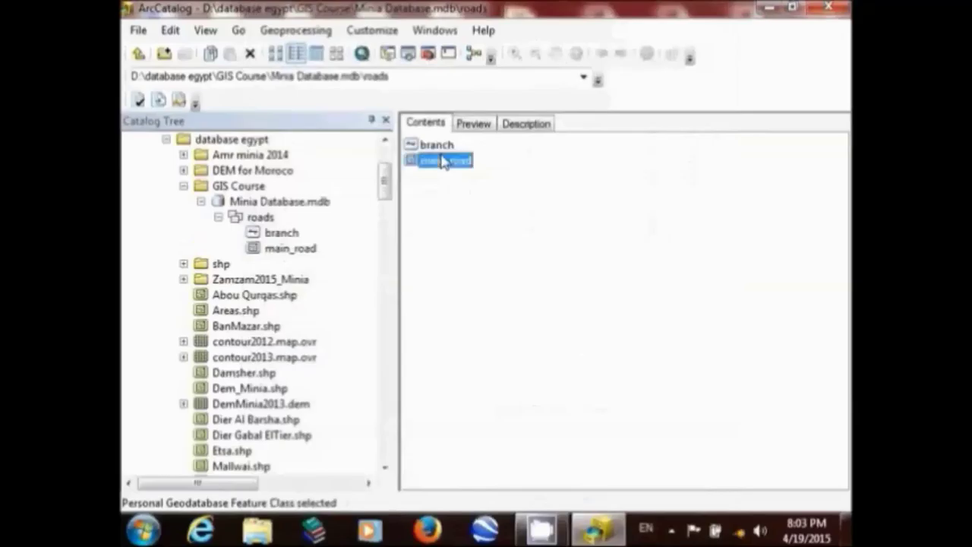
click(461, 208)
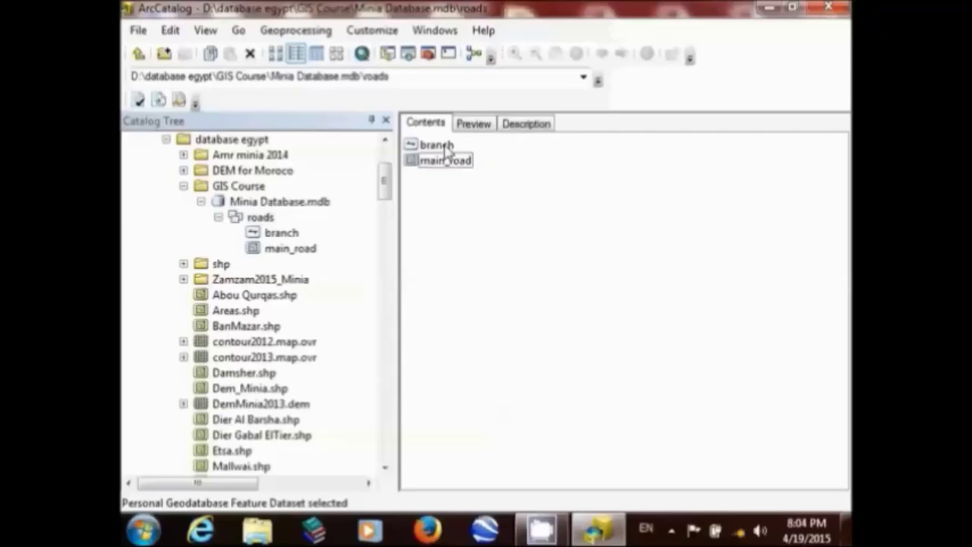
click(450, 162)
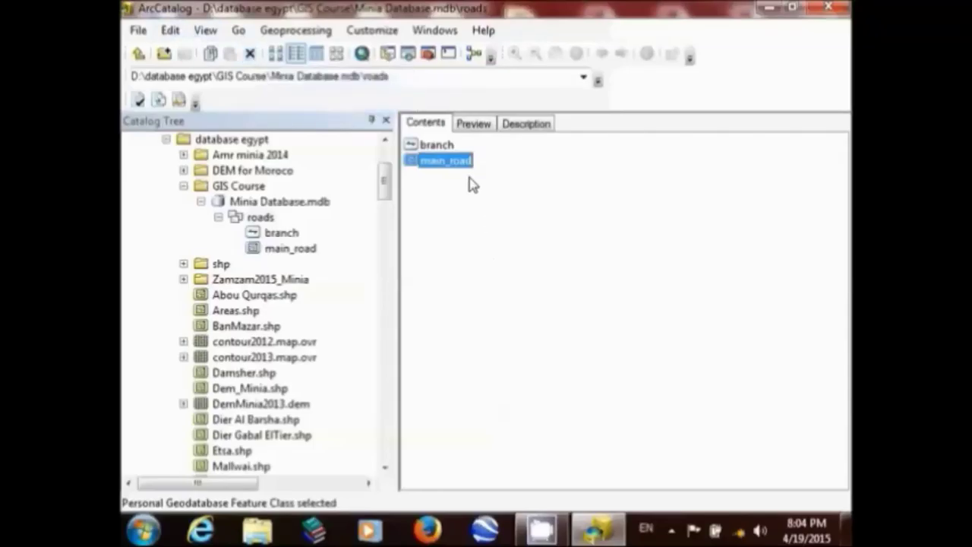
key(Delete)
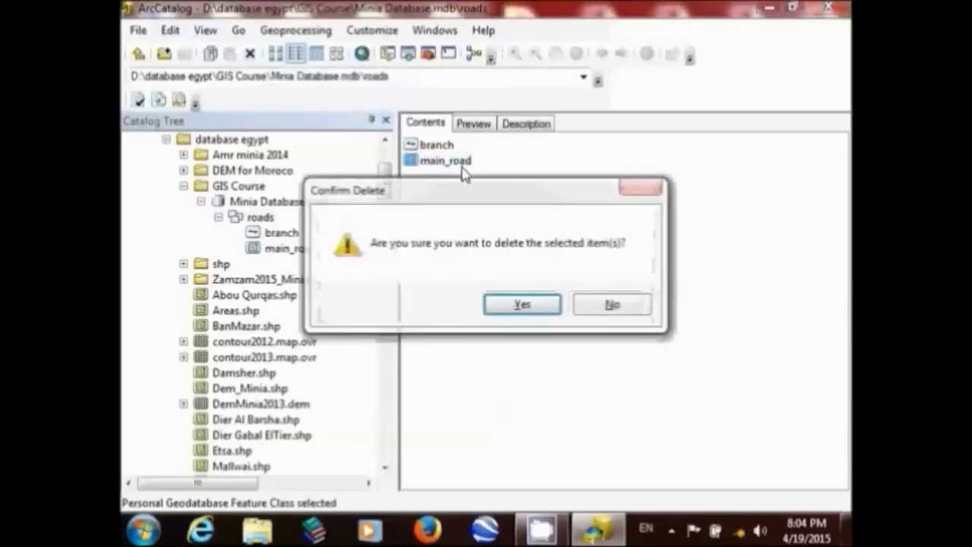
key(Return)
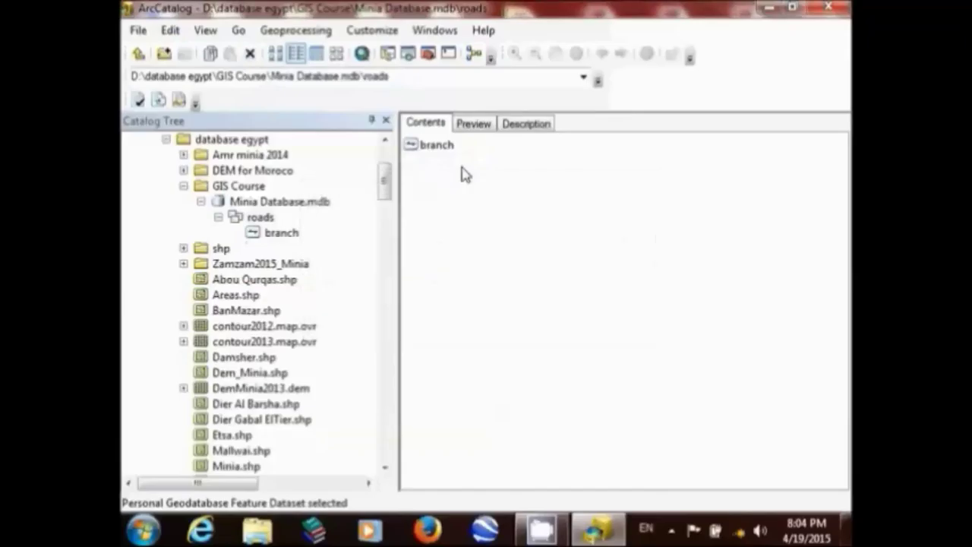
Step: Start a new feature class named main in the roads dataset and set its type to line features
right_click(461, 185)
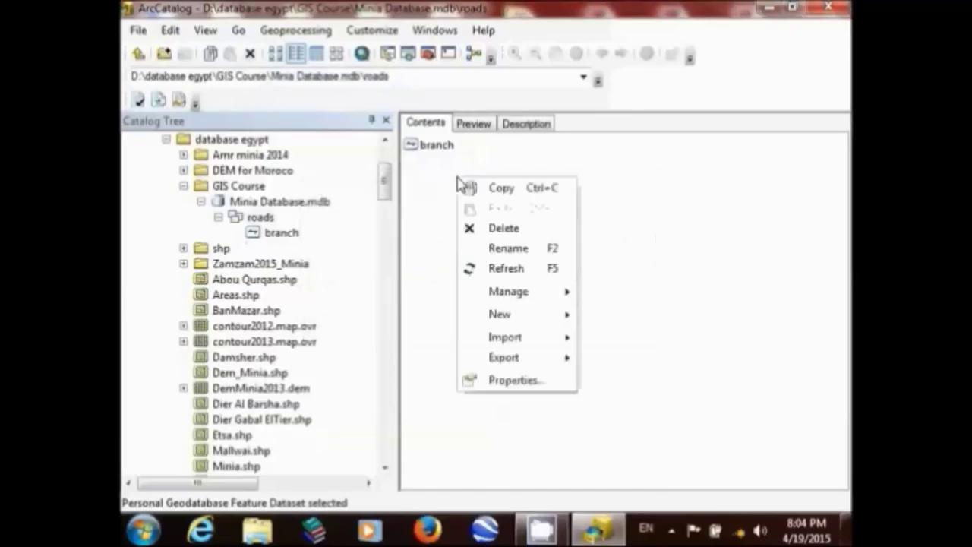
mouse_move(566, 320)
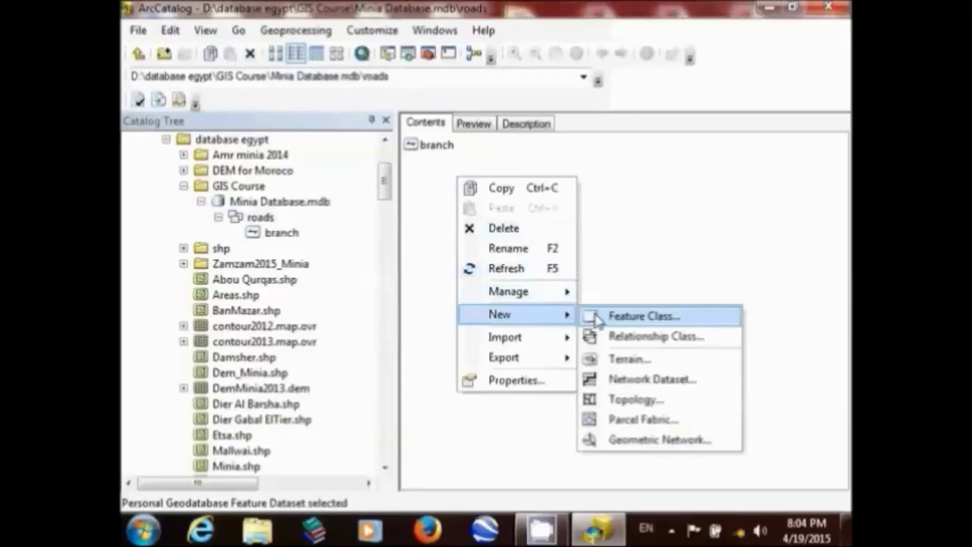
click(598, 318)
text(man)
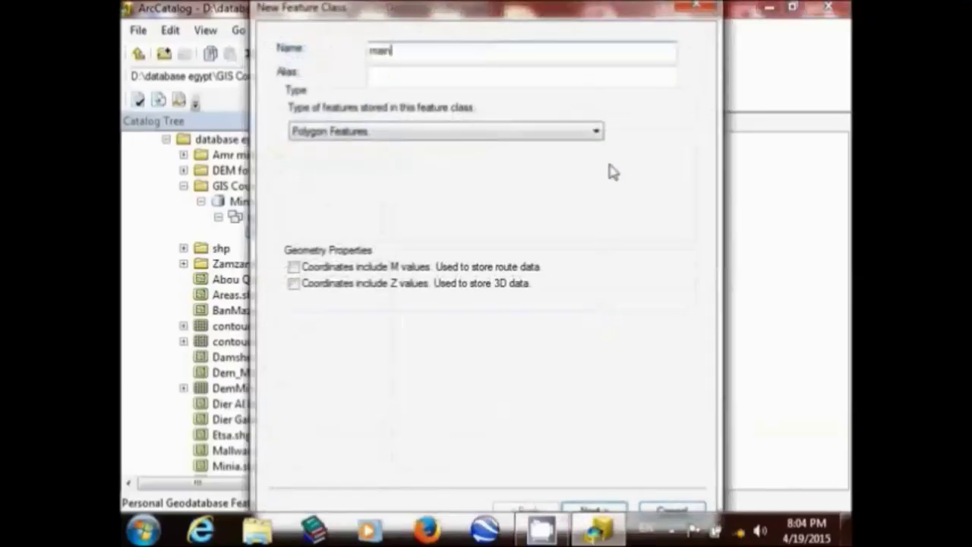
click(596, 132)
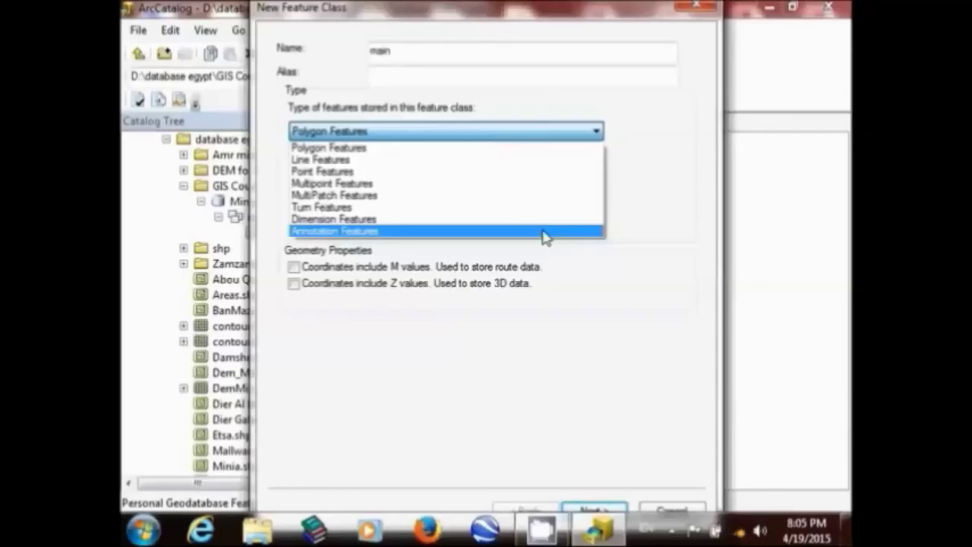
click(536, 171)
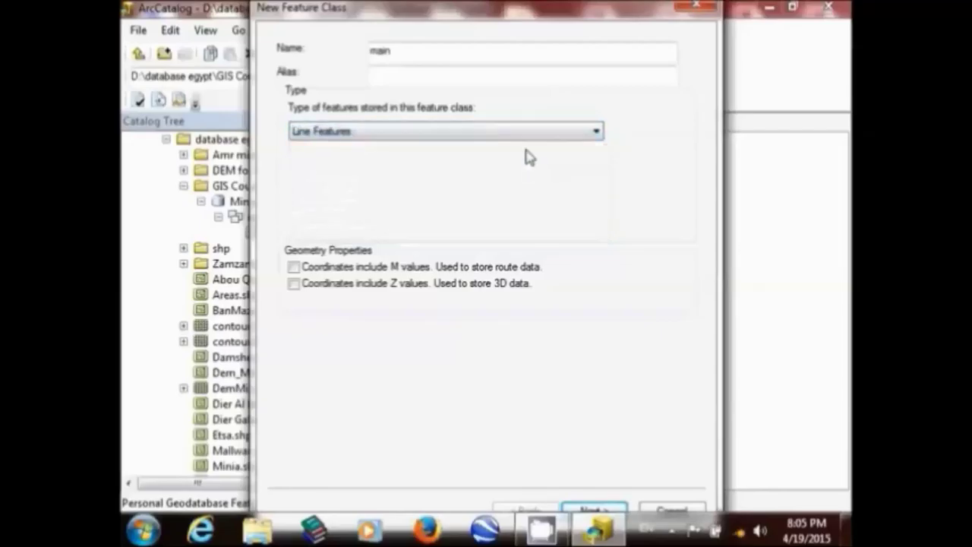
click(512, 77)
Step: Give the main feature class the Arabic alias طريق رئيس and proceed to its field definitions
click(396, 51)
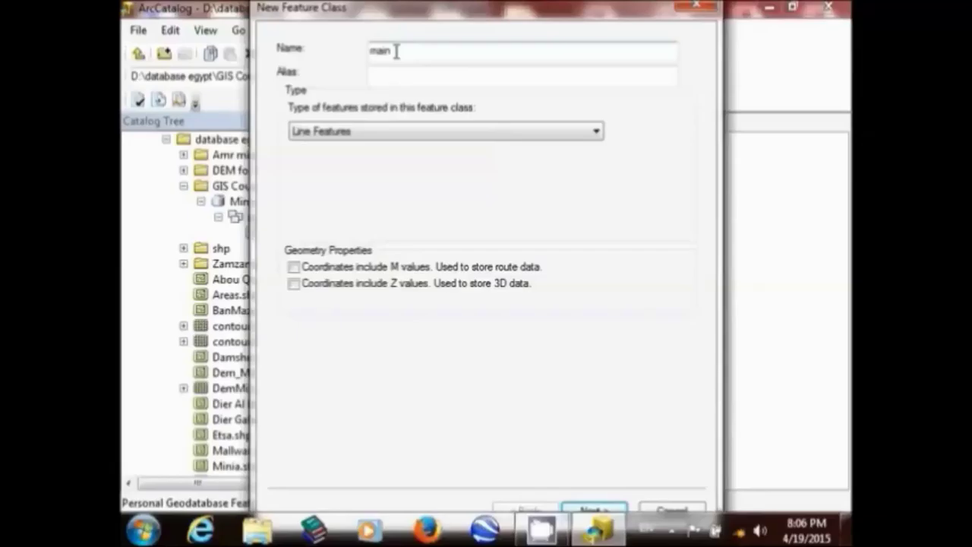
click(401, 71)
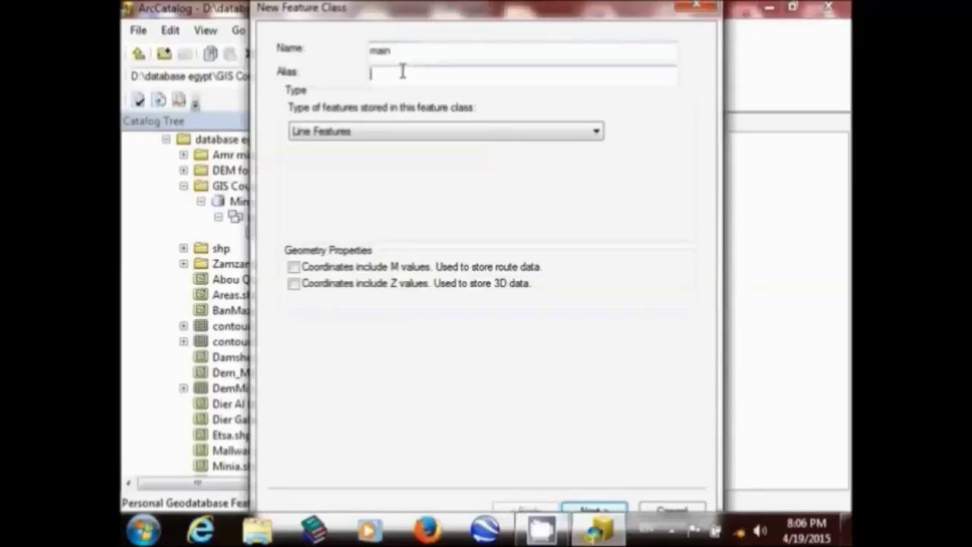
key(alt+shift)
text(طريق ر)
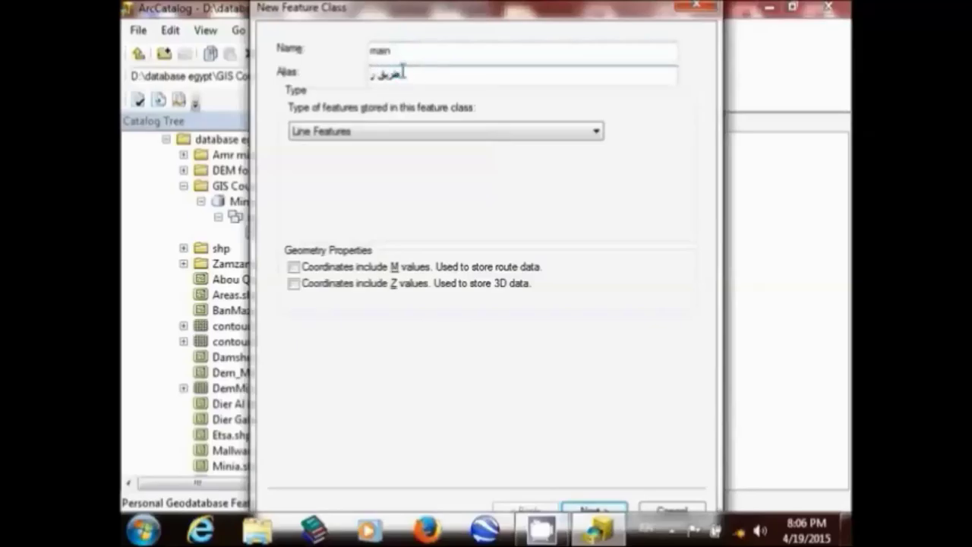
text(ئيسييسيا)
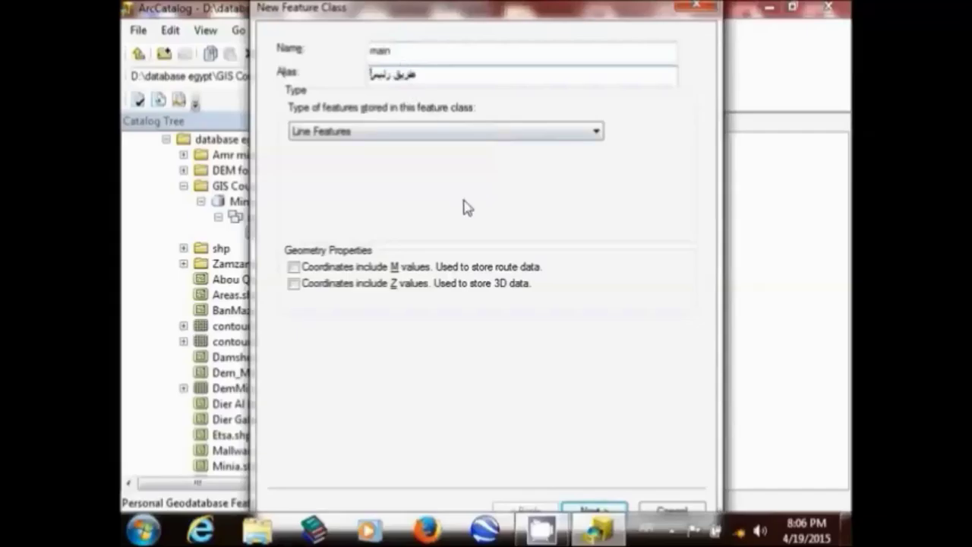
key(BackSpace)
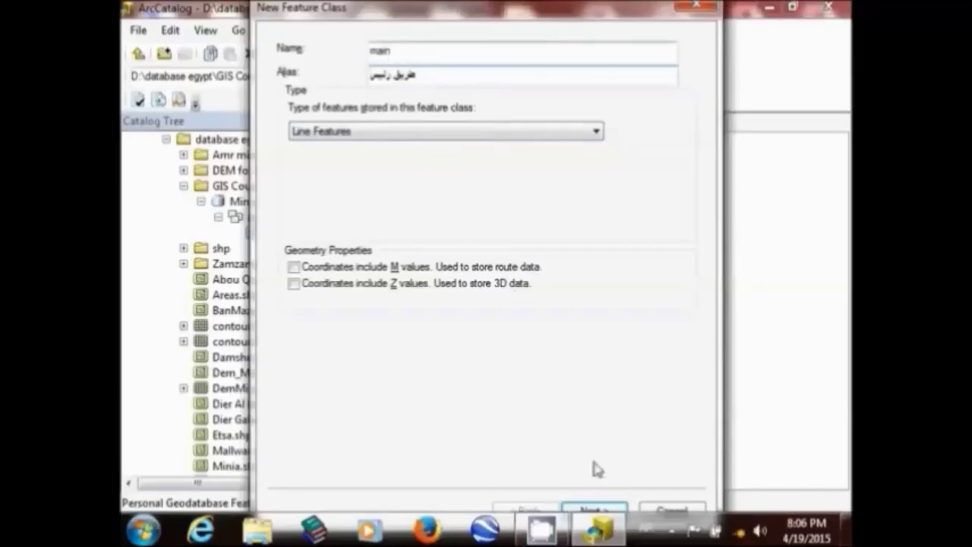
click(597, 510)
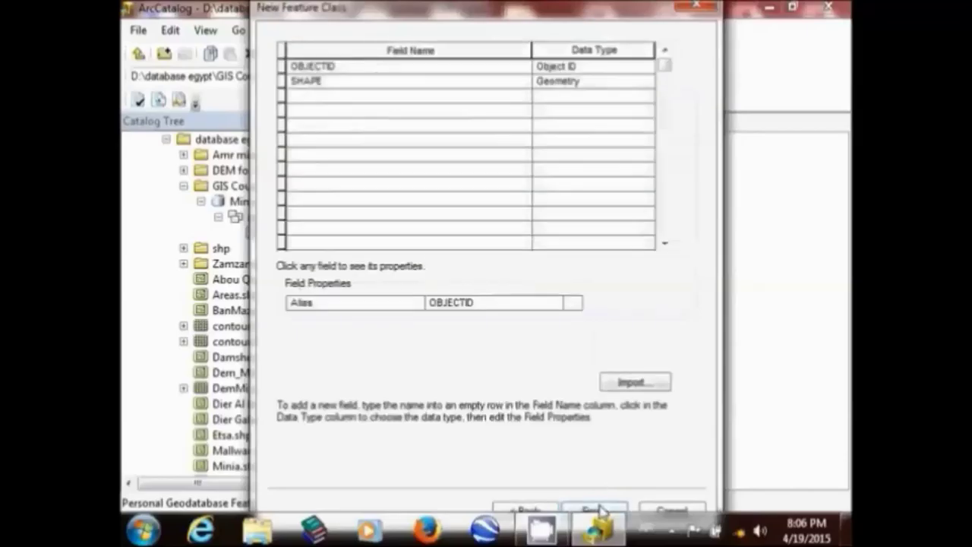
Step: Add a field with an Arabic name below SHAPE, using the Text data type
click(313, 104)
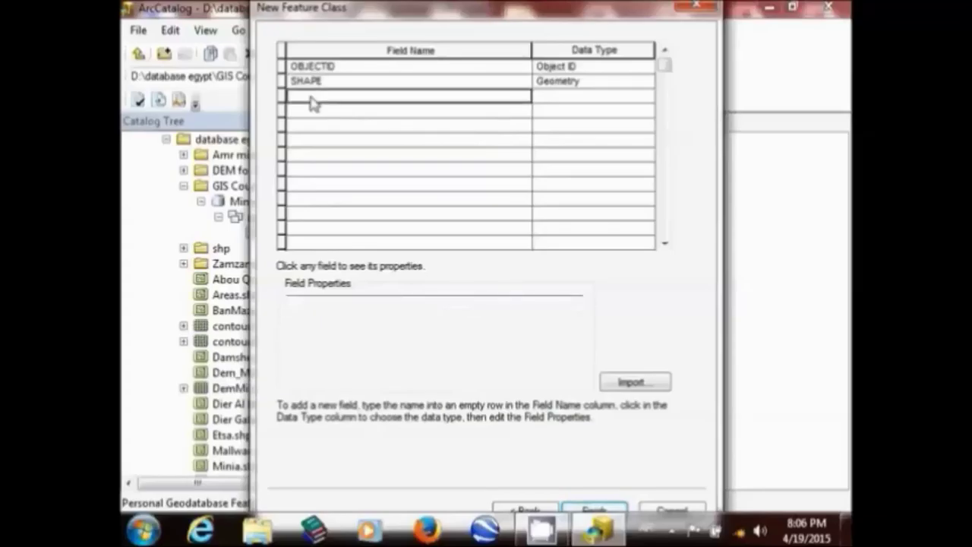
click(311, 96)
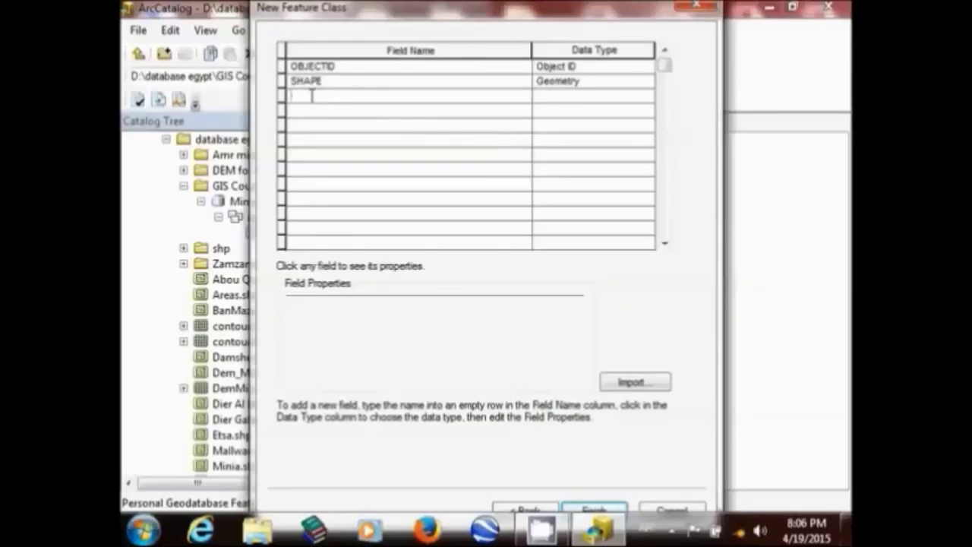
text(P)
click(560, 102)
click(560, 101)
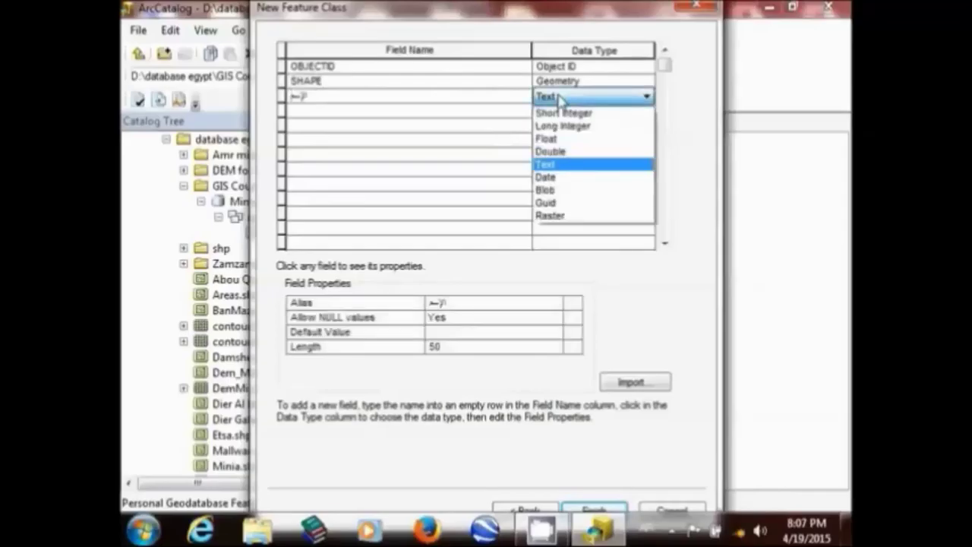
click(560, 100)
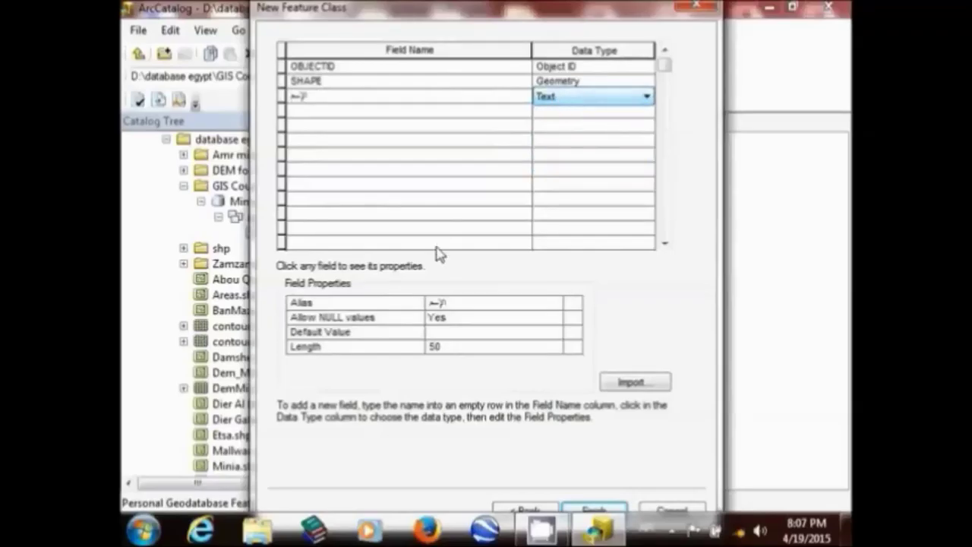
Step: Set the new text field's length to 60 and finish creating the main feature class
click(444, 349)
click(445, 348)
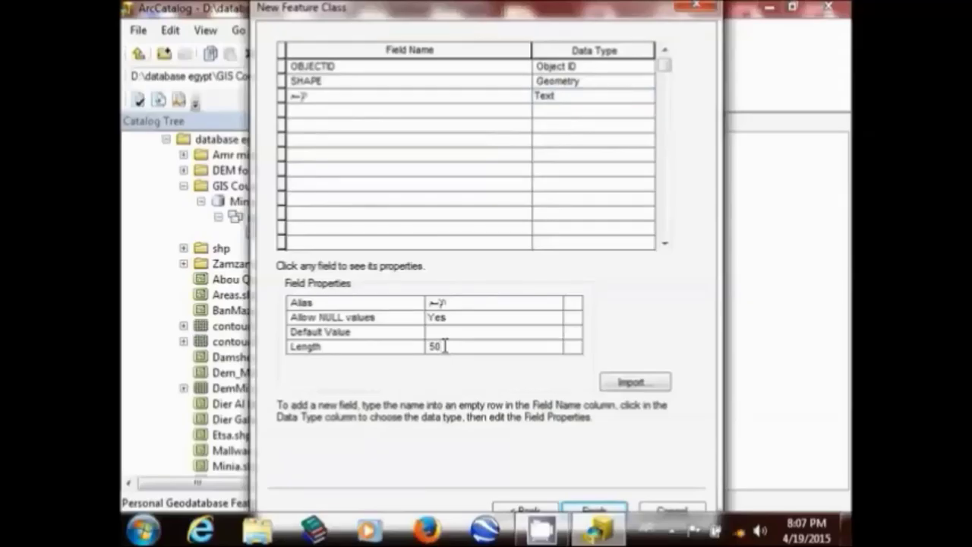
key(BackSpace)
key(BackSpace)
text(10)
key(BackSpace)
key(BackSpace)
text(50)
key(BackSpace)
key(BackSpace)
text(60)
click(619, 511)
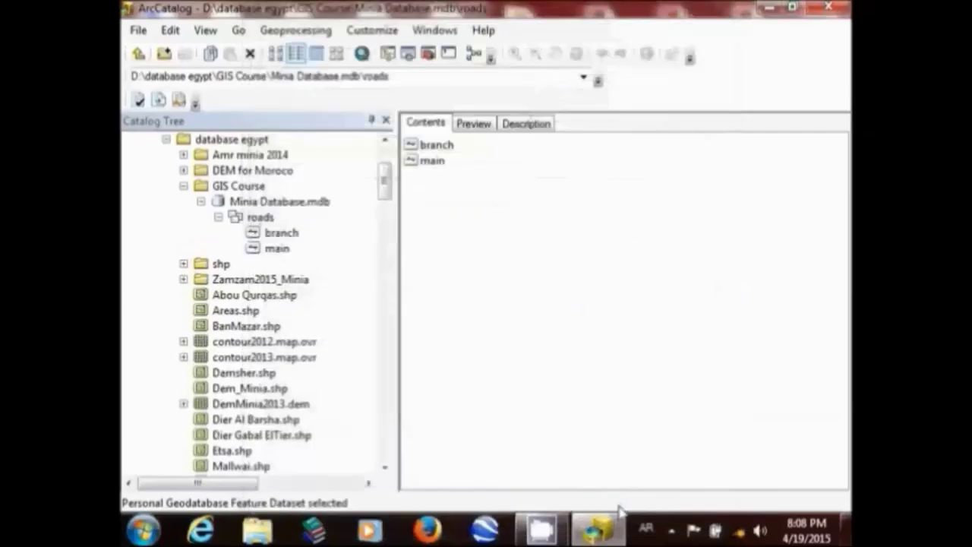
Step: Open the feature class properties of main to check its XY coordinate system
click(442, 168)
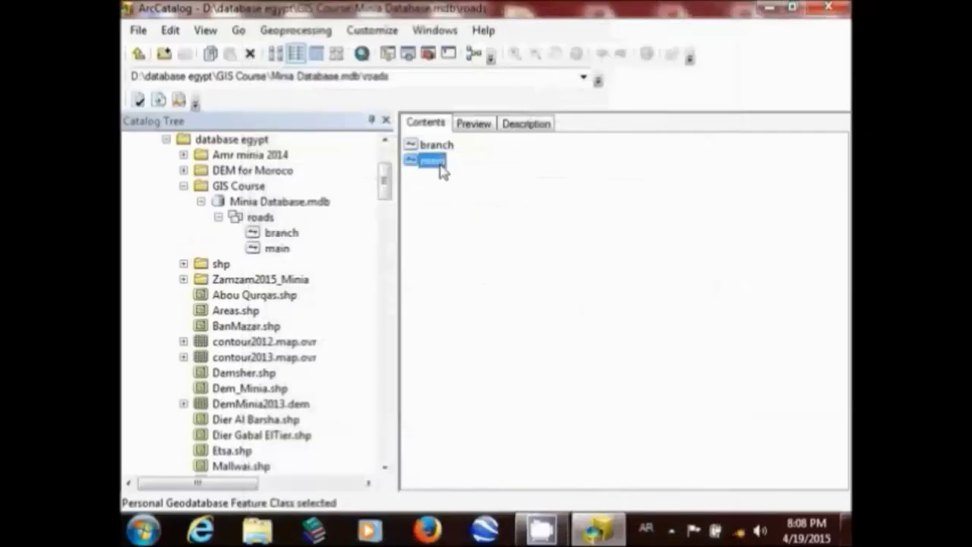
right_click(443, 171)
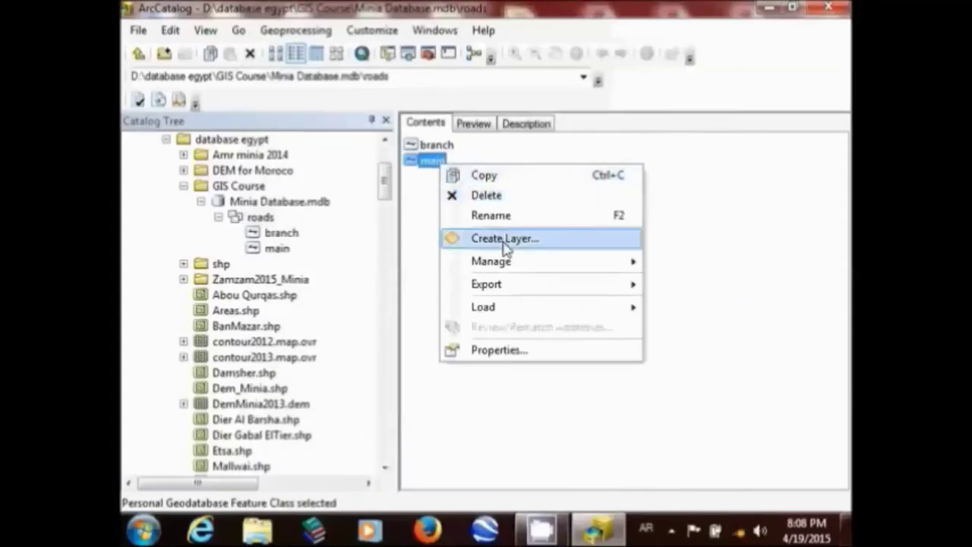
click(516, 352)
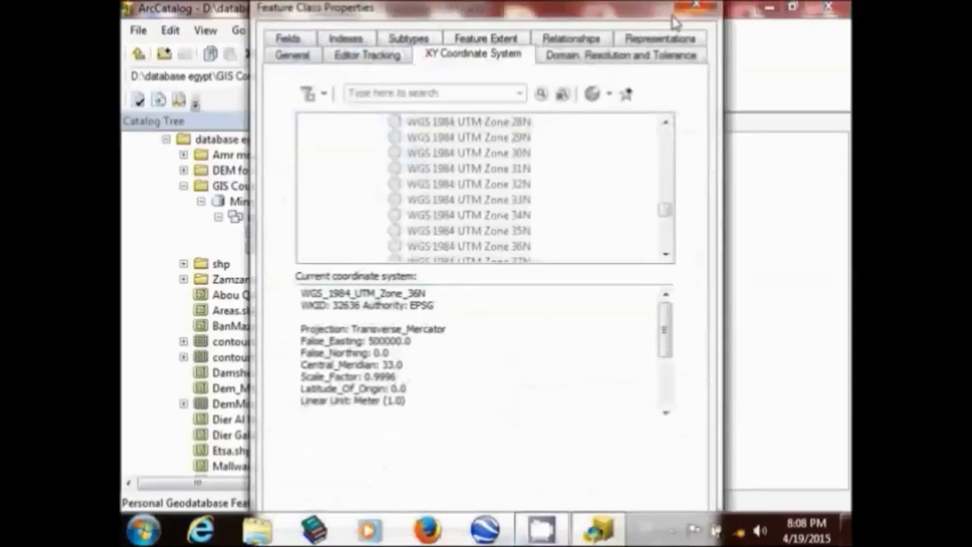
Step: Add a field named عدد المطبات with the Short Integer data type to the main feature class
click(705, 9)
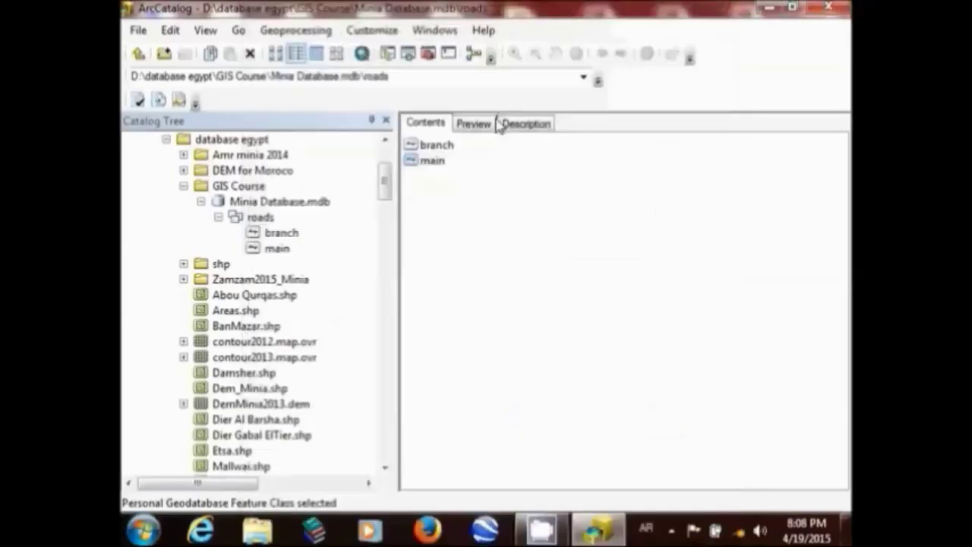
double_click(435, 166)
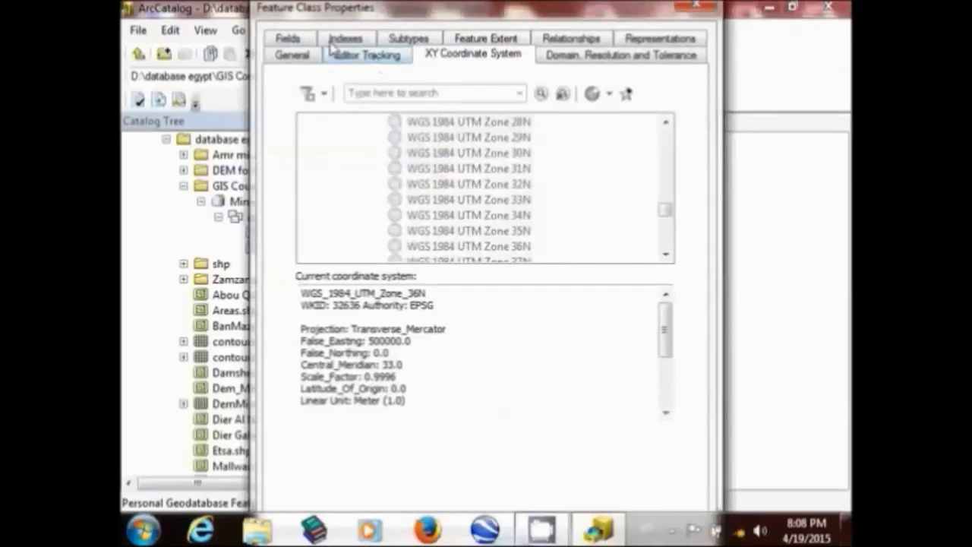
click(302, 41)
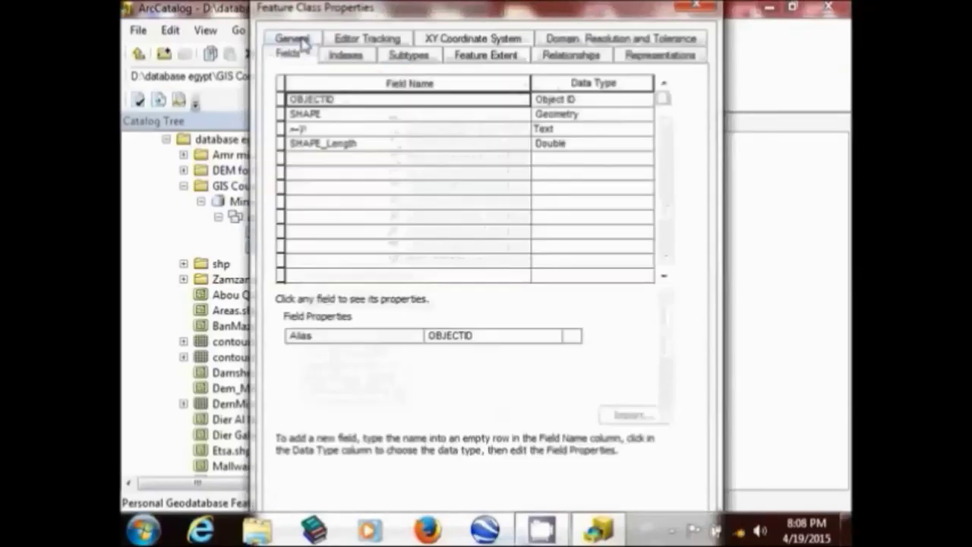
click(336, 162)
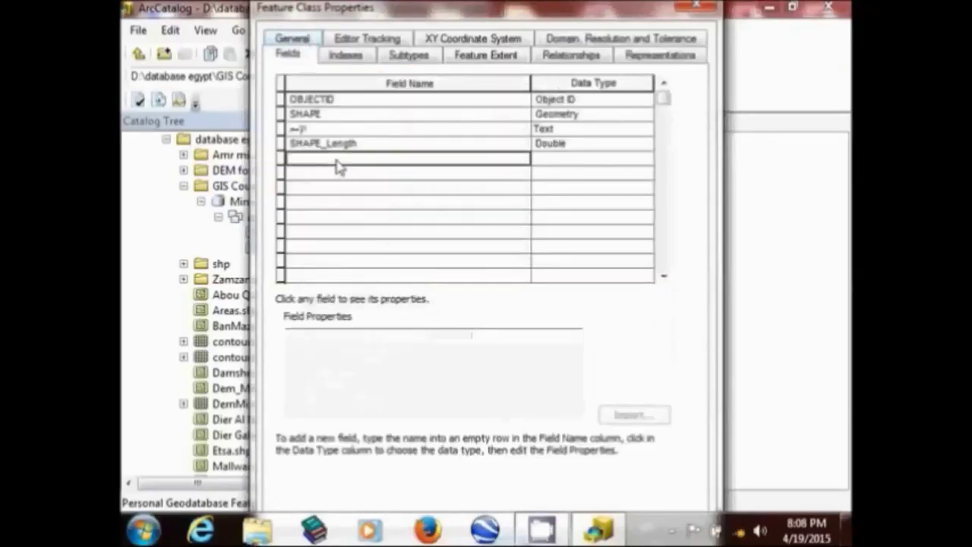
click(338, 159)
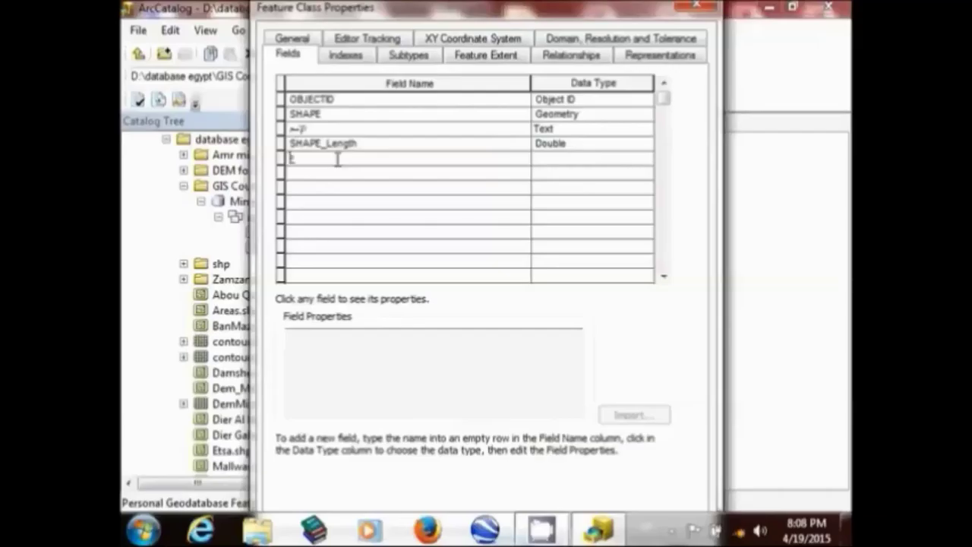
text(شارع ال)
text(طبقات)
click(543, 161)
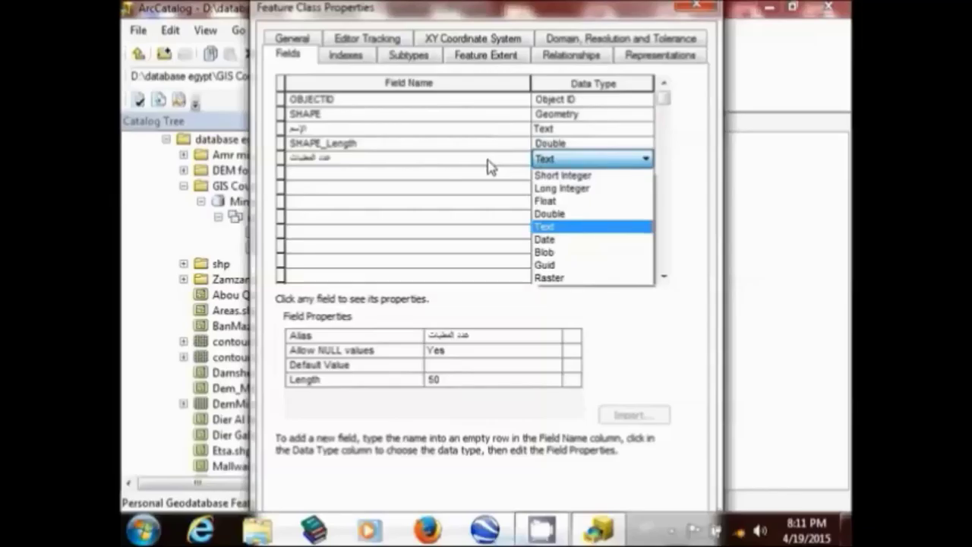
click(559, 176)
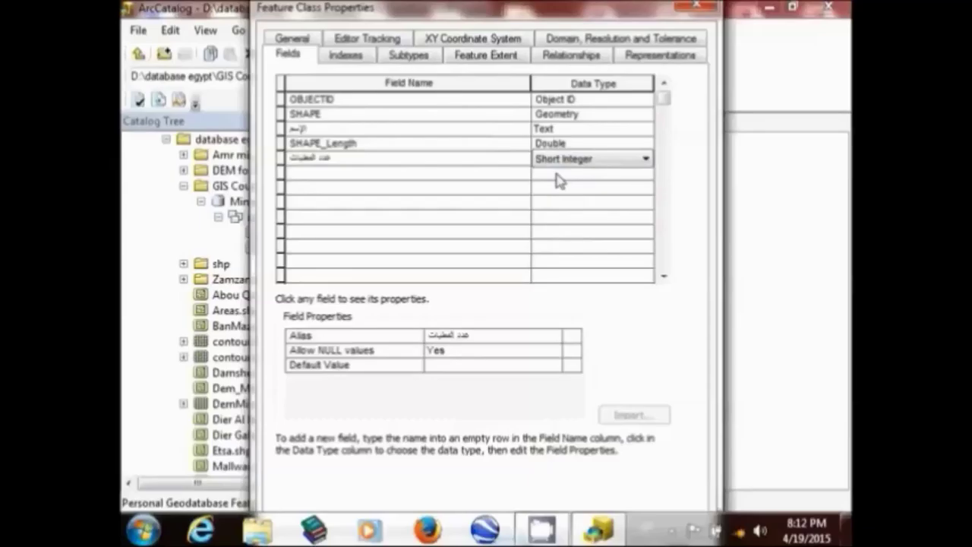
Step: Add a field named عنوان with the Guid data type to the main feature class
click(360, 177)
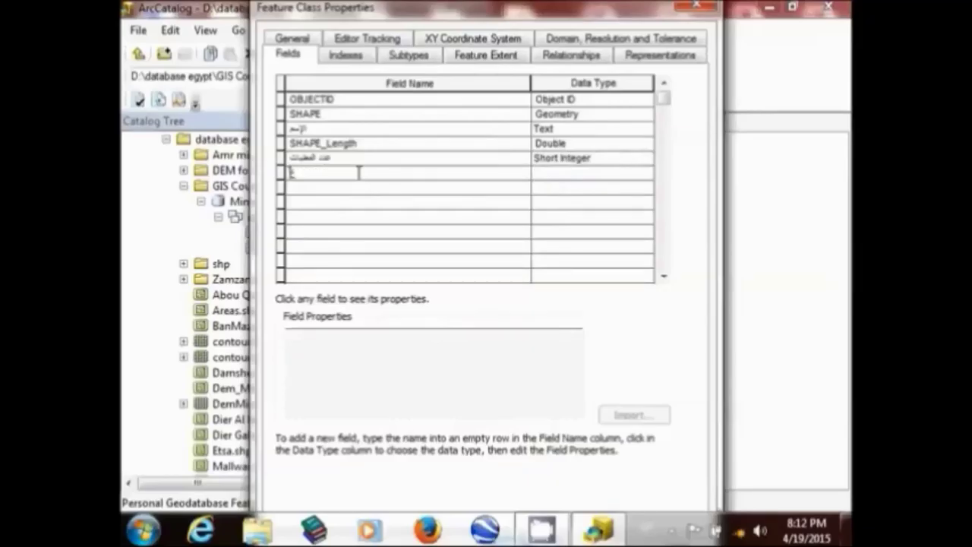
text(عنوان)
click(557, 174)
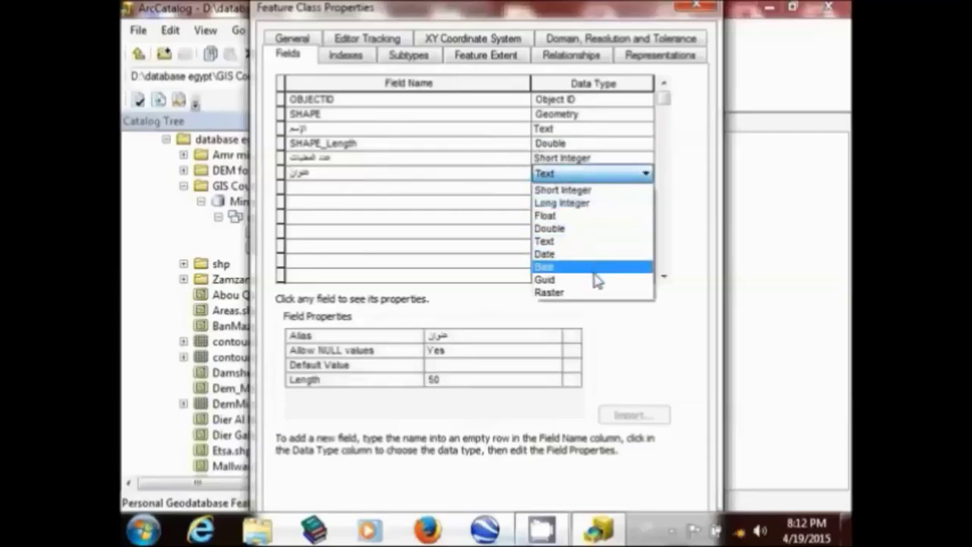
click(595, 280)
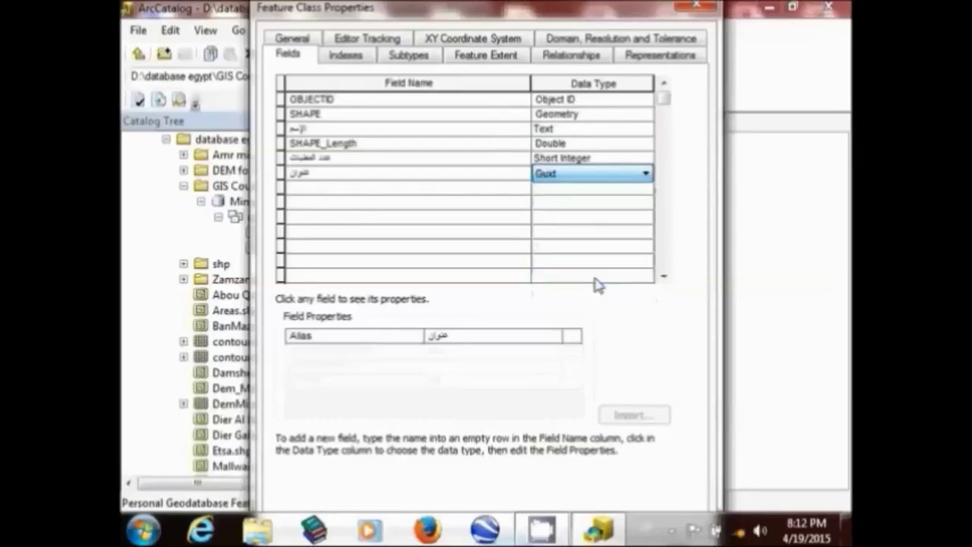
Step: Add a field named تاريخ الانشاء with the Date data type to the main feature class
click(305, 192)
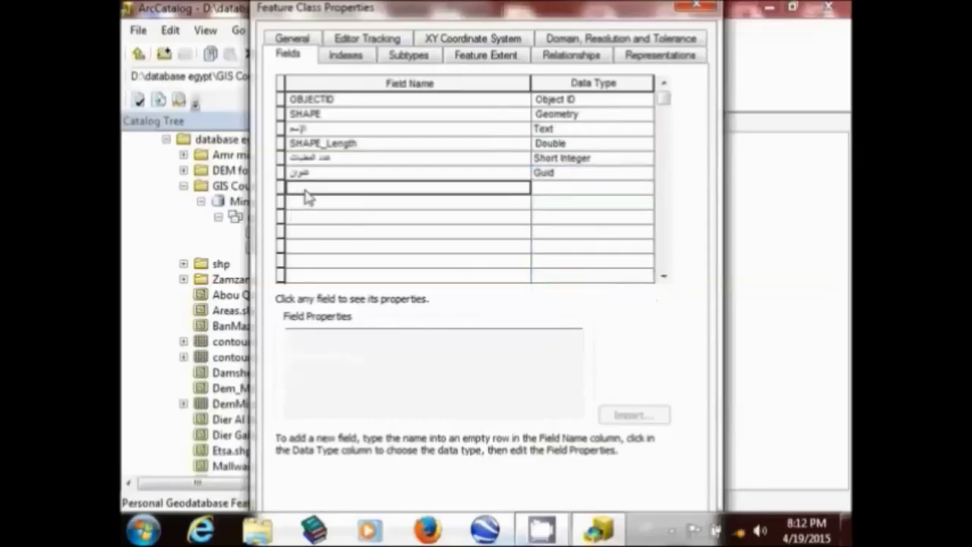
text(التاريخ)
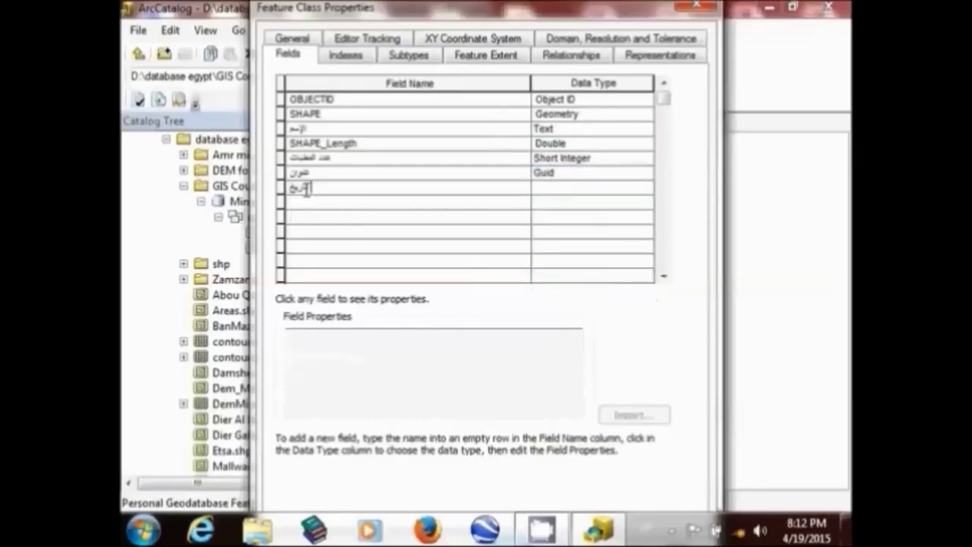
text( الإنشاء)
click(576, 191)
click(576, 194)
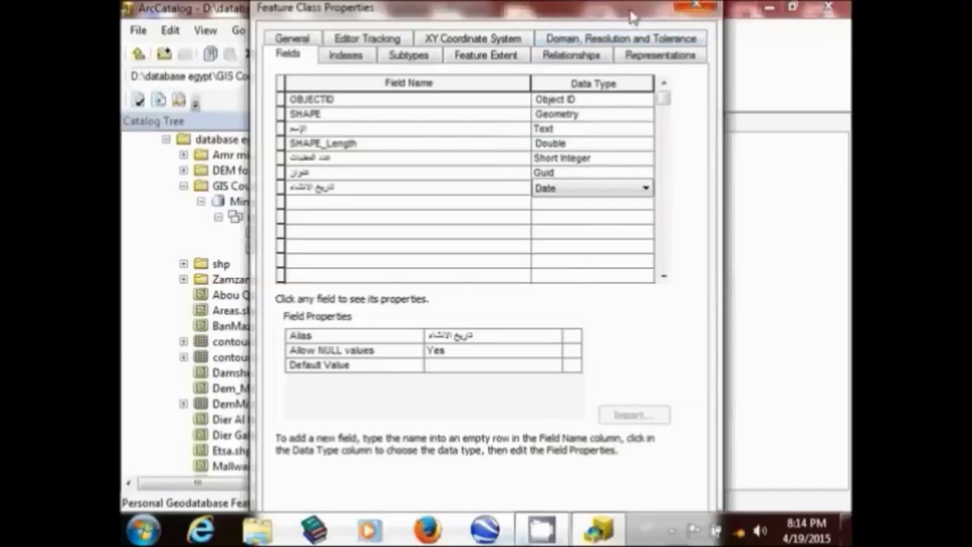
drag(630, 15, 624, 18)
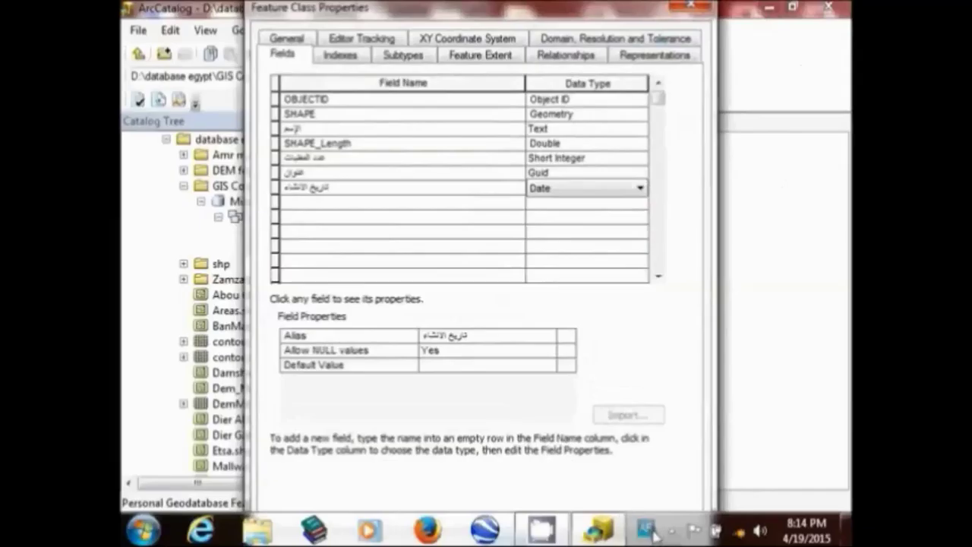
right_click(636, 536)
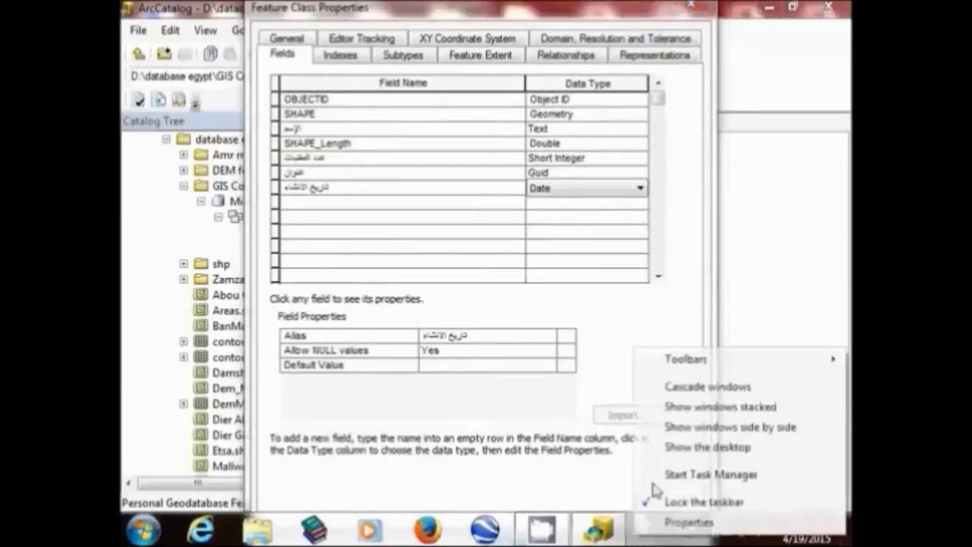
click(672, 448)
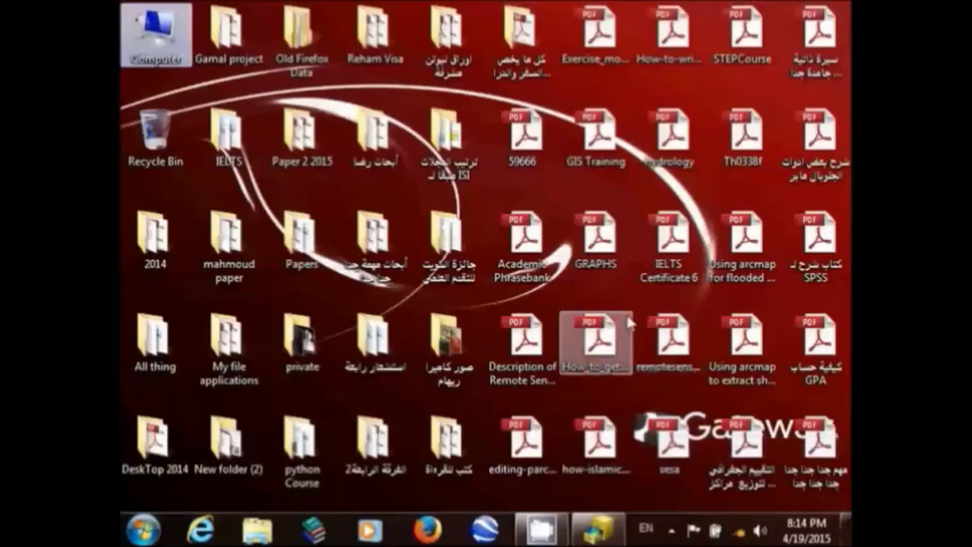
right_click(626, 290)
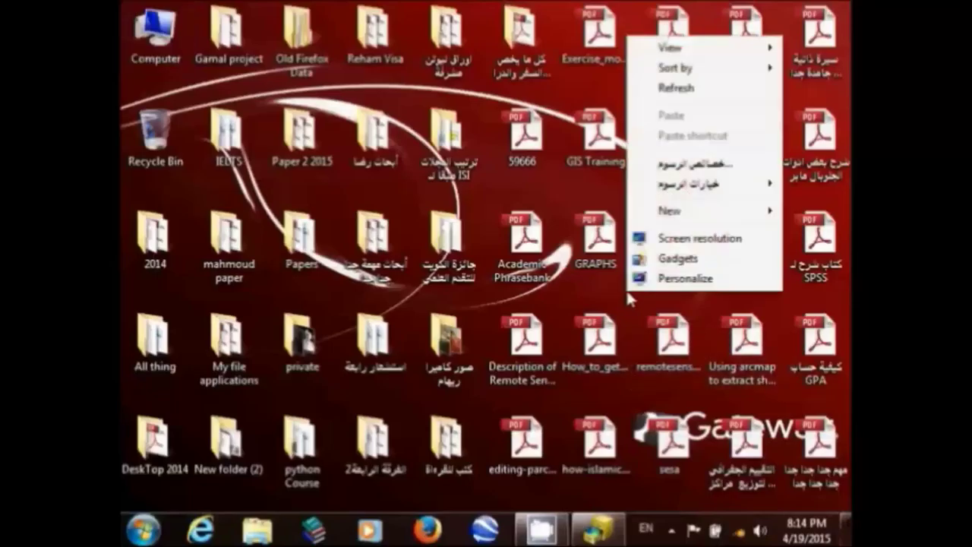
click(659, 279)
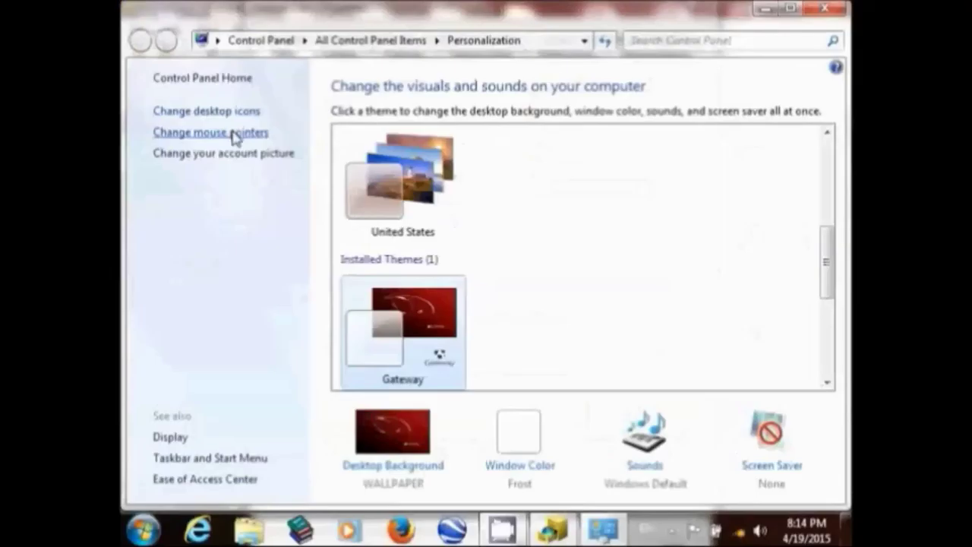
click(169, 437)
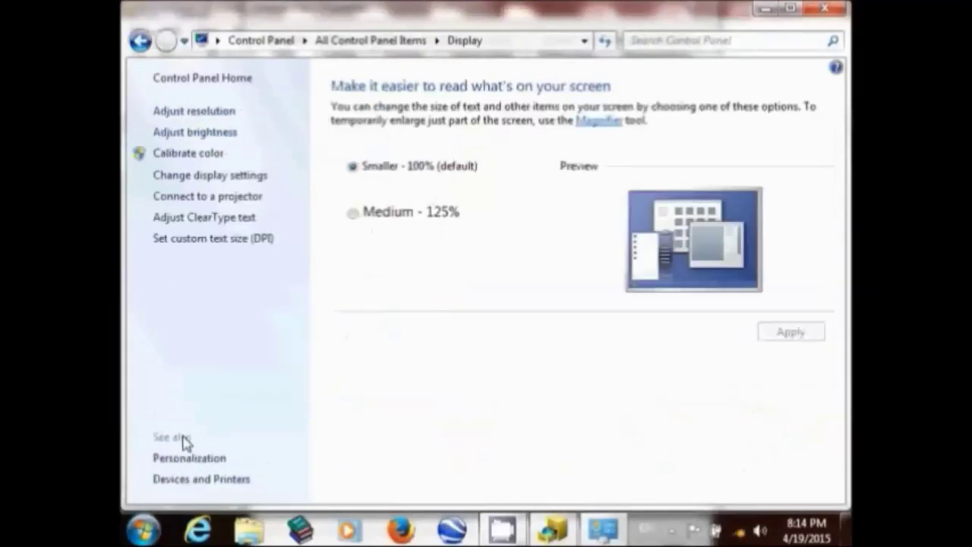
click(353, 217)
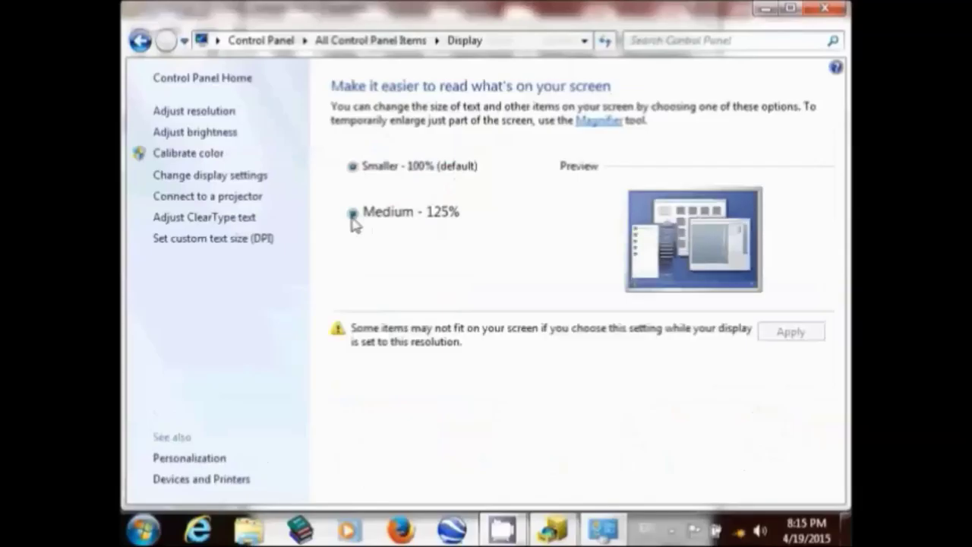
click(357, 166)
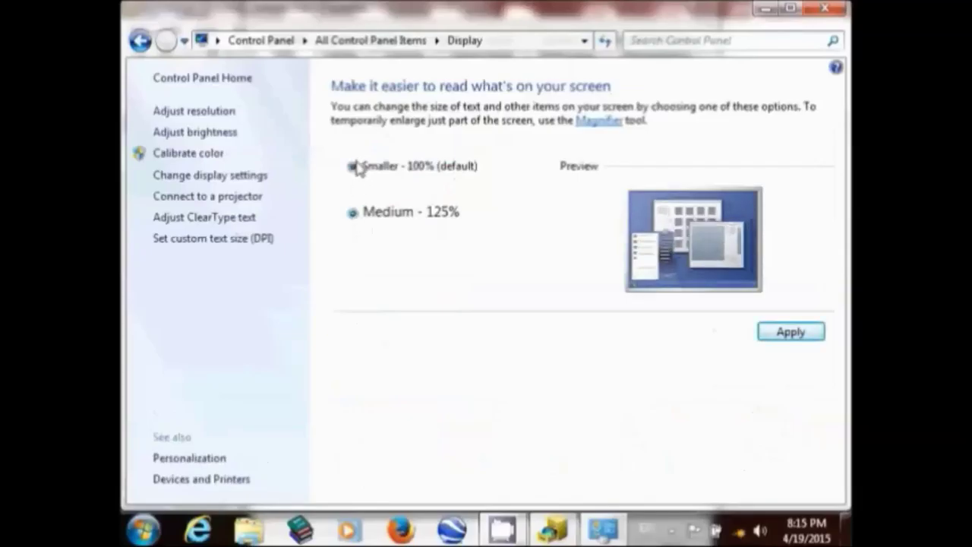
click(220, 459)
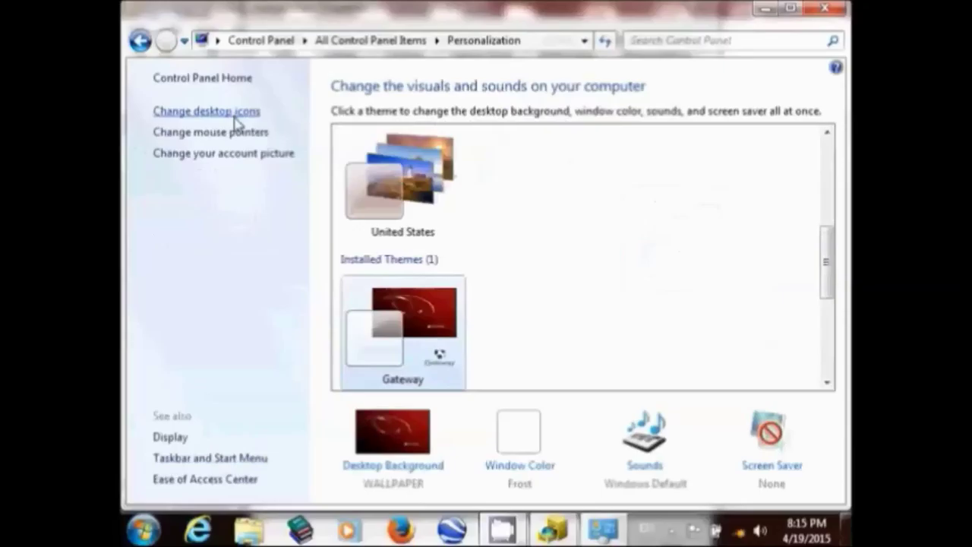
click(829, 12)
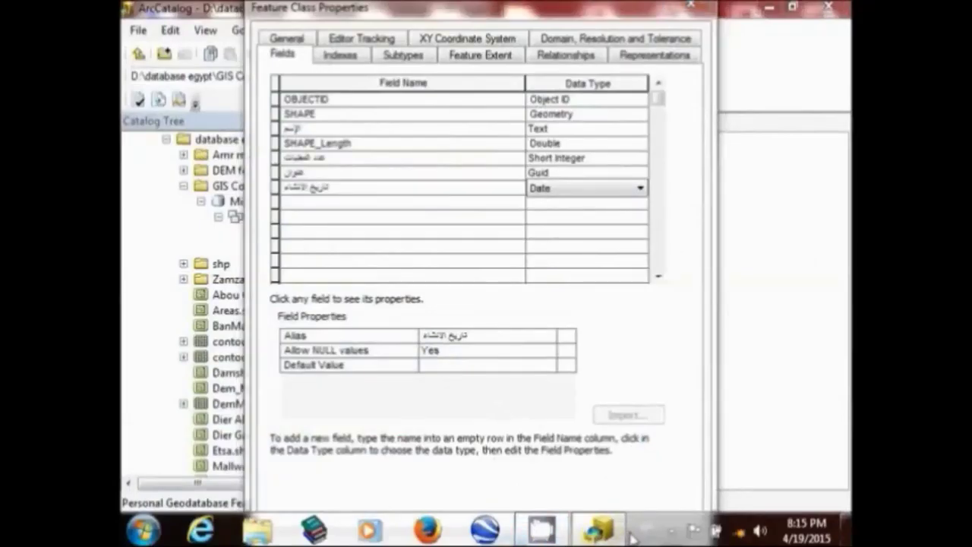
Step: Switch to the Windows desktop's display settings, set the screen resolution to 1280 × 720 and keep the change
right_click(633, 536)
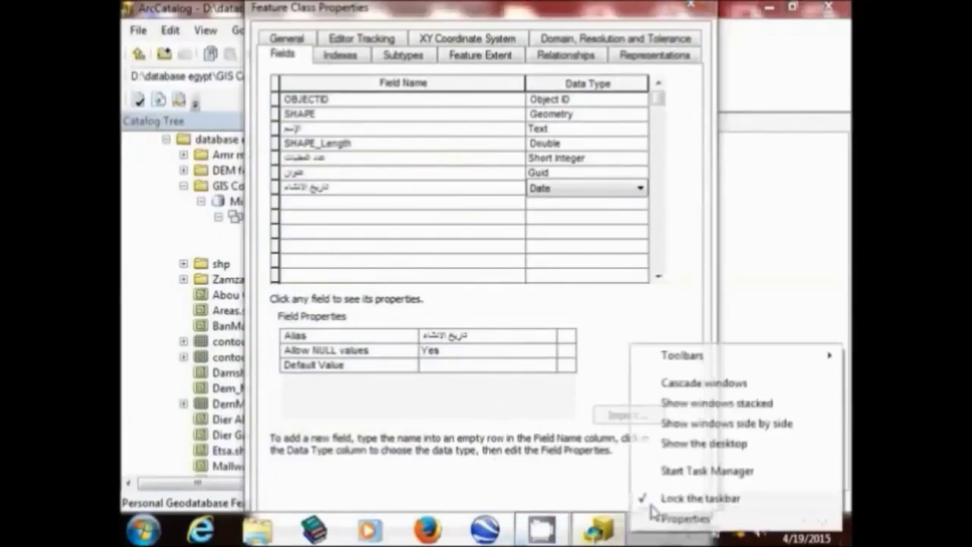
click(679, 449)
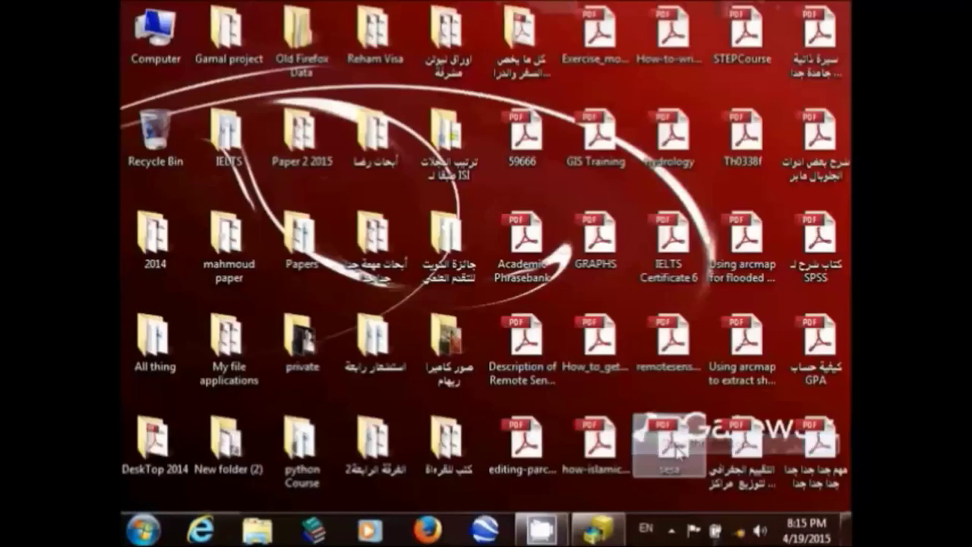
right_click(628, 292)
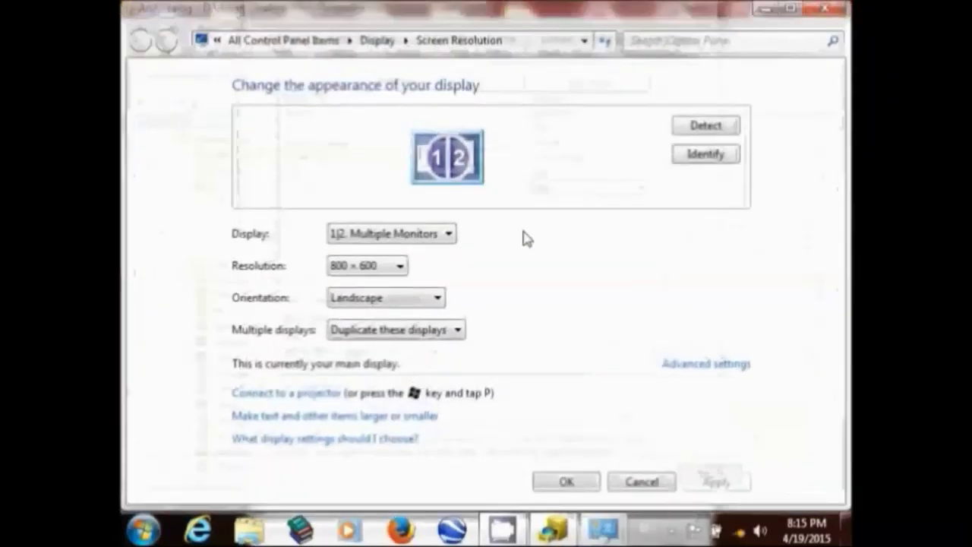
click(401, 265)
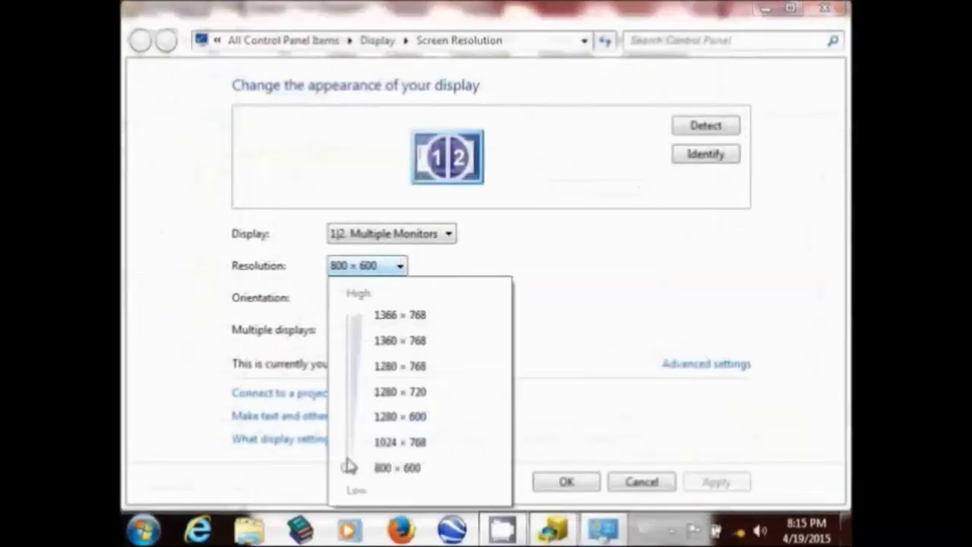
drag(349, 470, 354, 406)
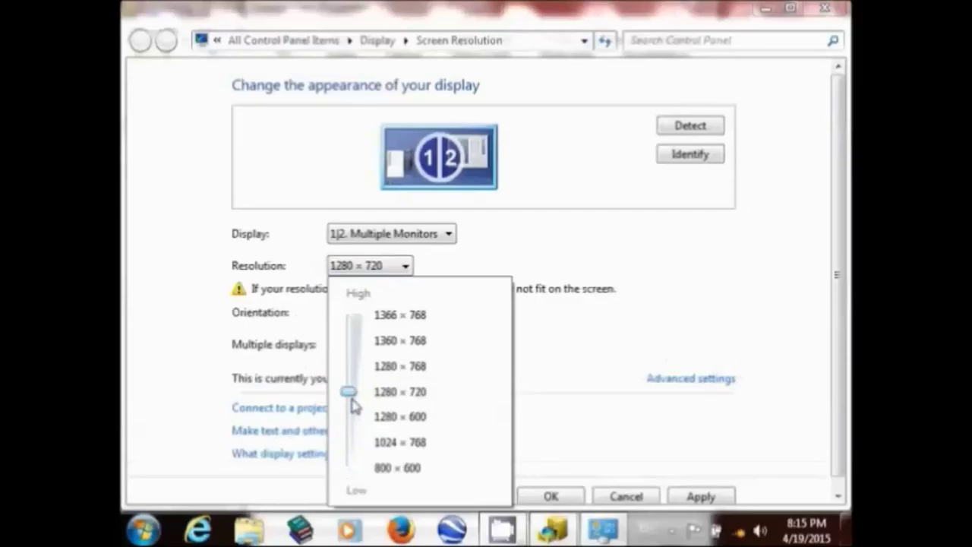
click(704, 496)
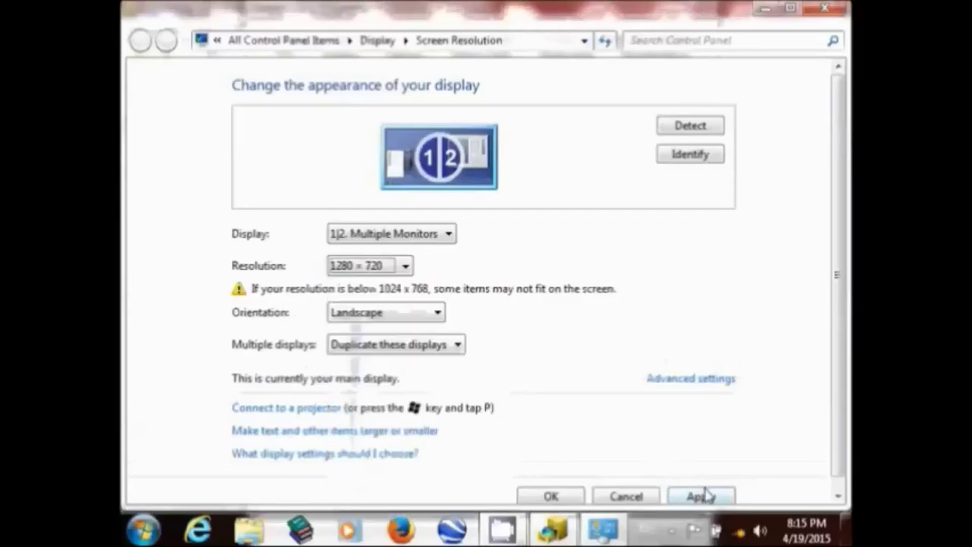
click(702, 497)
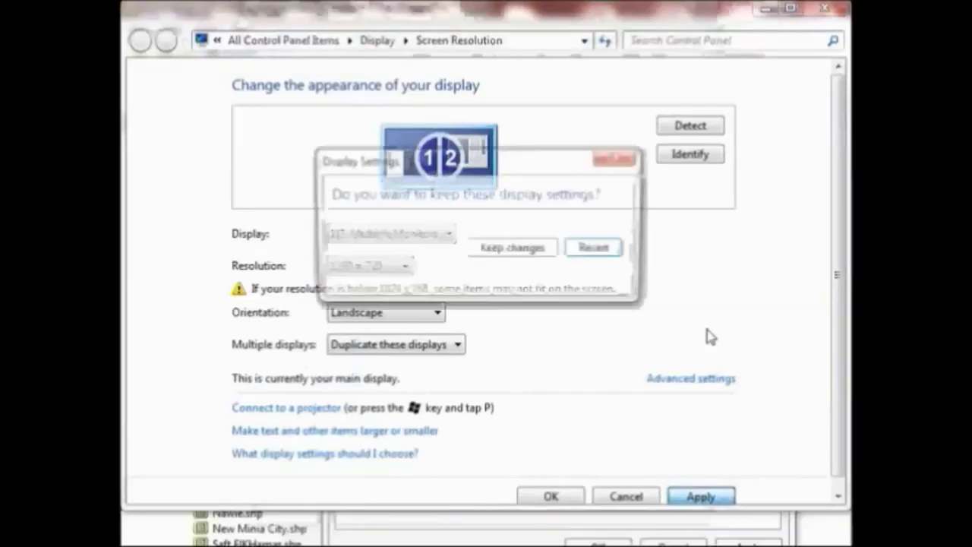
click(514, 250)
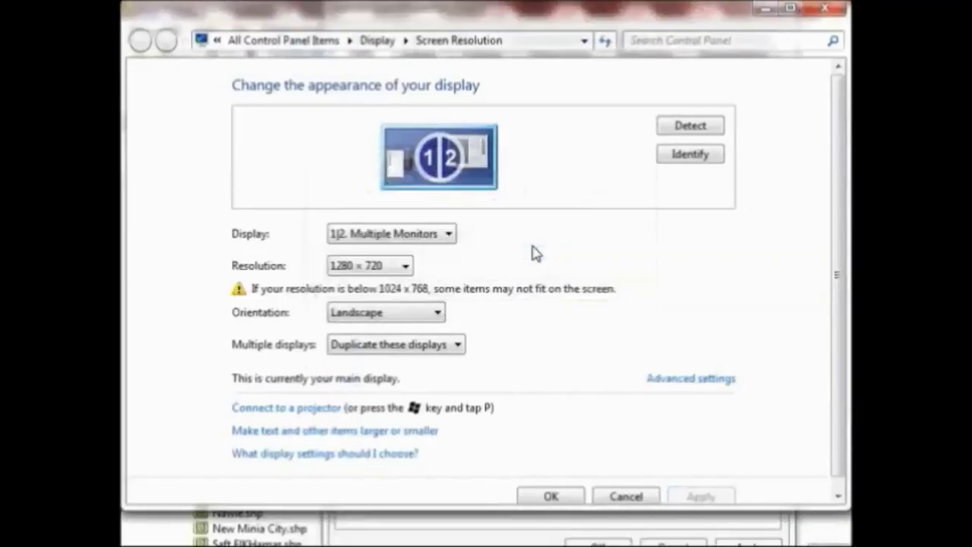
click(552, 496)
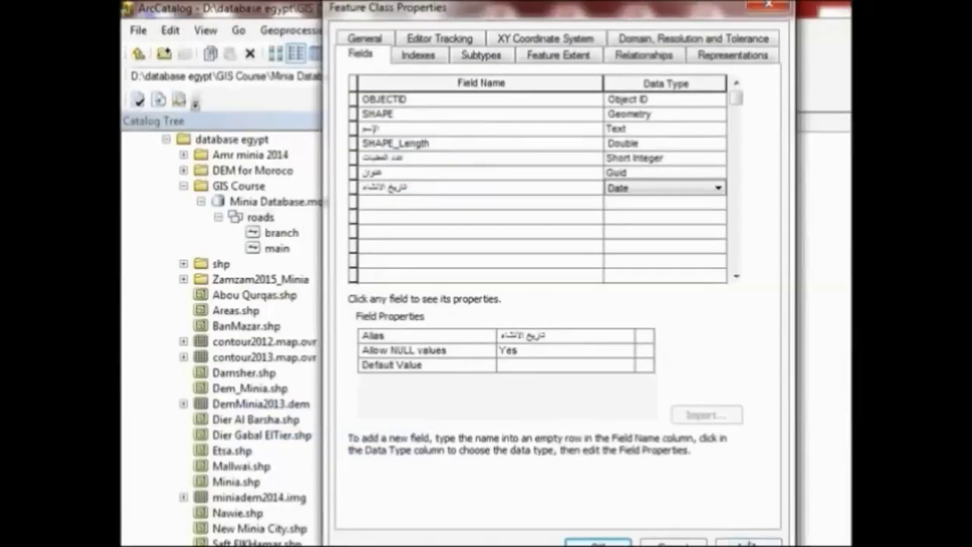
Step: Apply the new fields to the main feature class, accept automatic renaming of the invalid field names, and close its properties
click(749, 544)
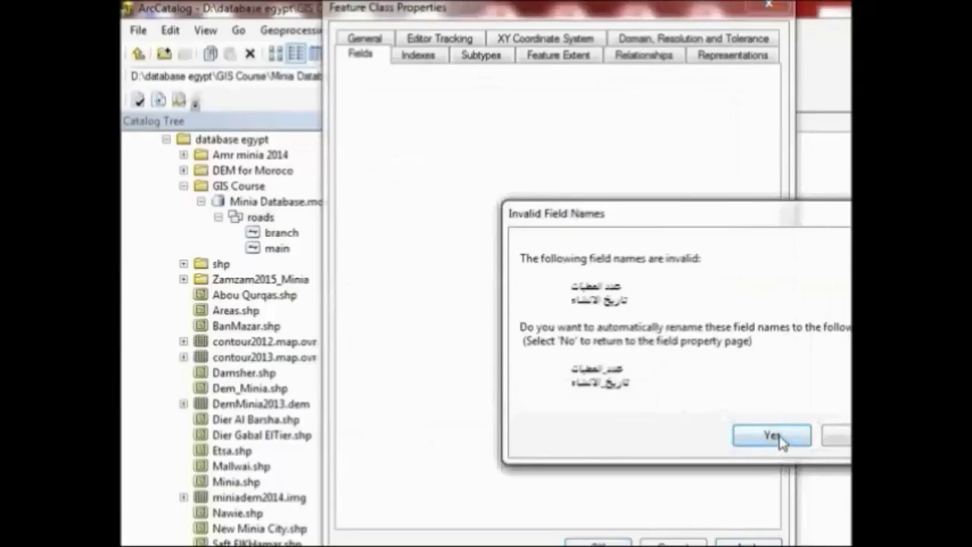
click(780, 439)
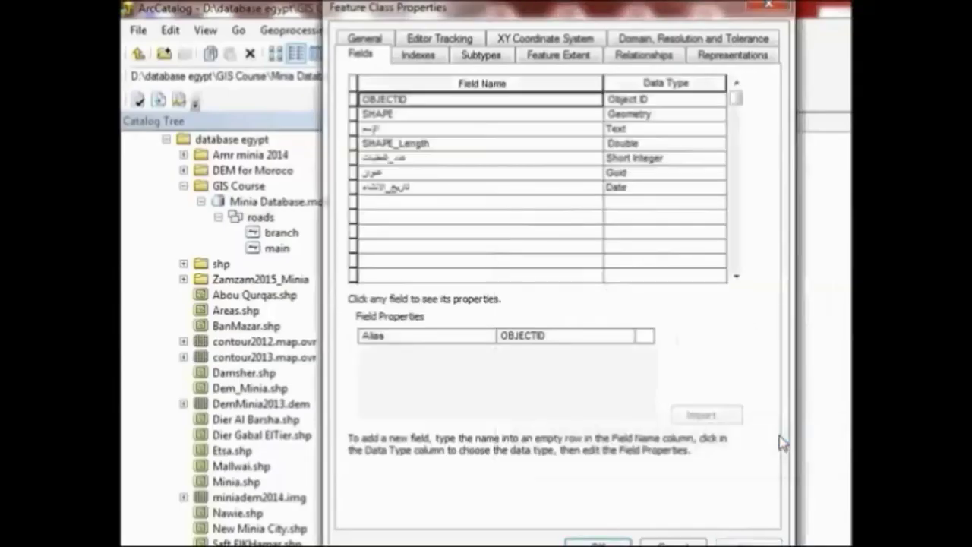
click(598, 542)
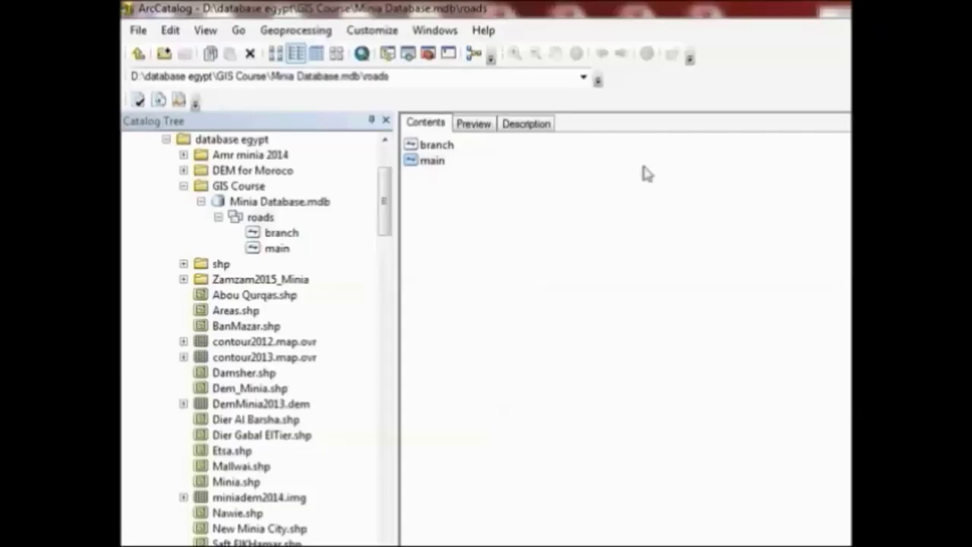
right_click(529, 249)
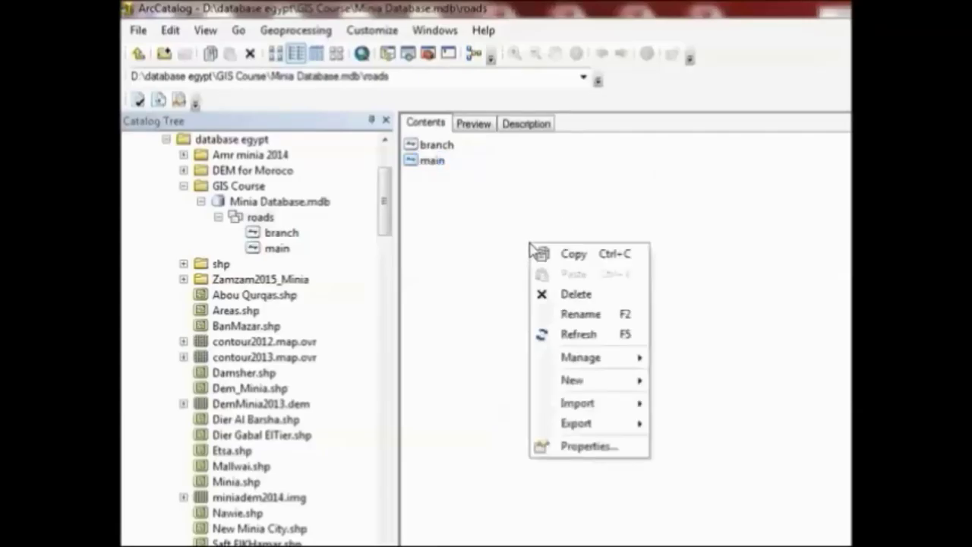
mouse_move(645, 407)
mouse_move(642, 381)
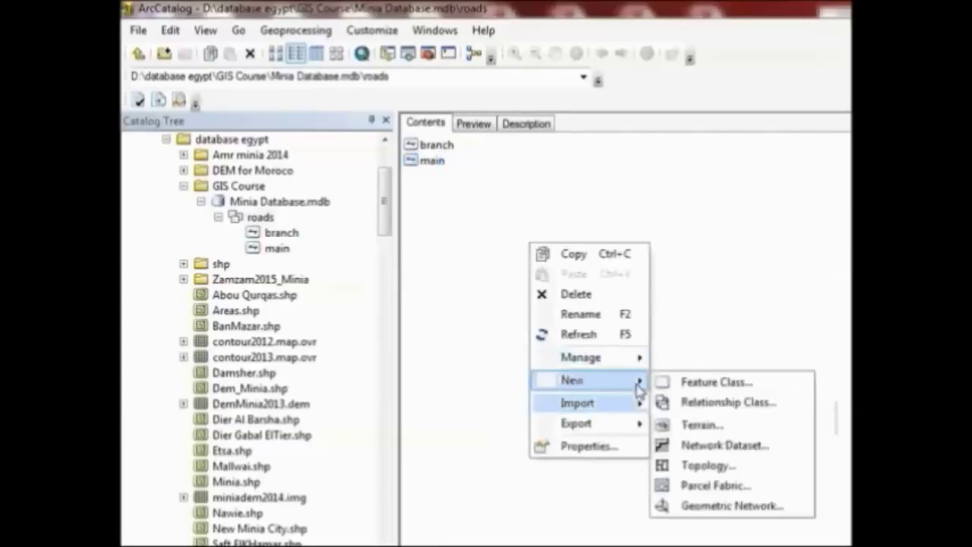
click(691, 384)
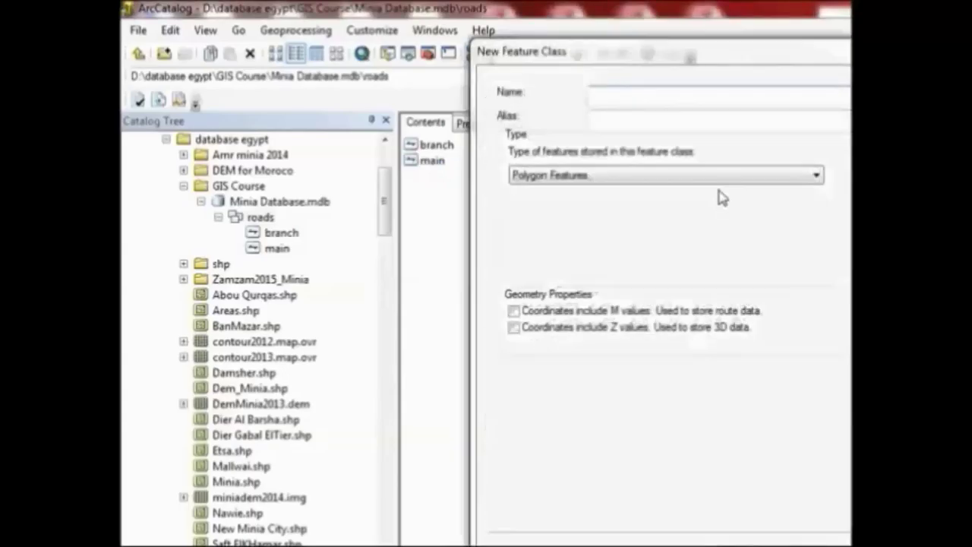
click(719, 183)
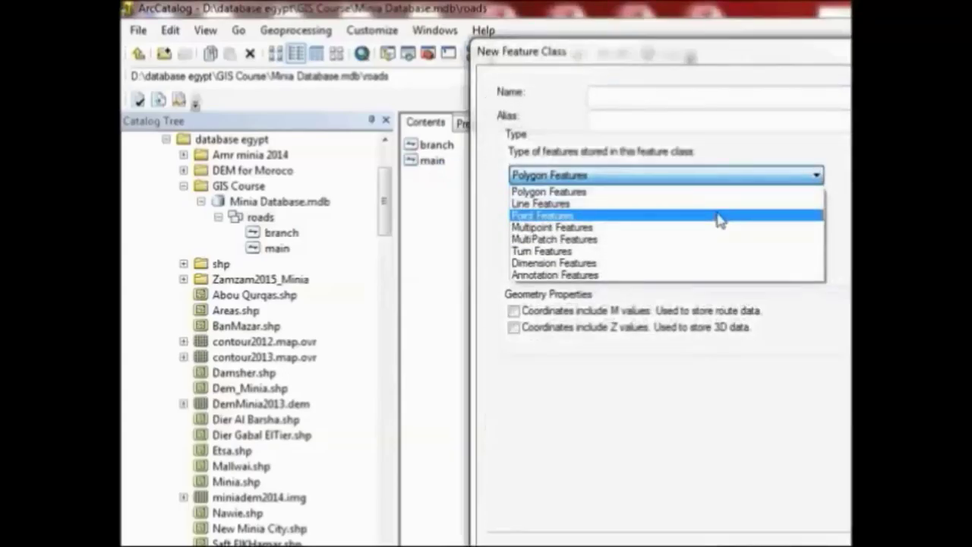
click(718, 215)
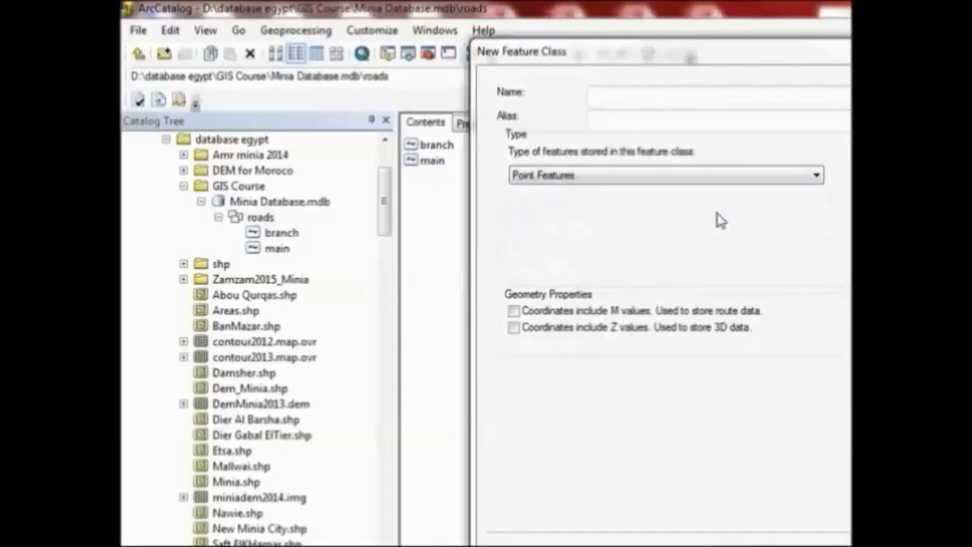
click(711, 180)
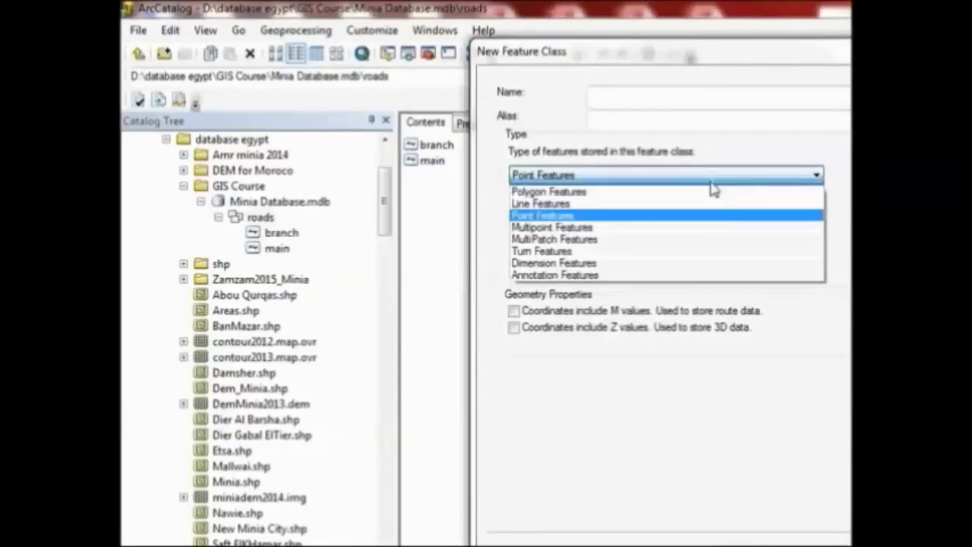
click(712, 193)
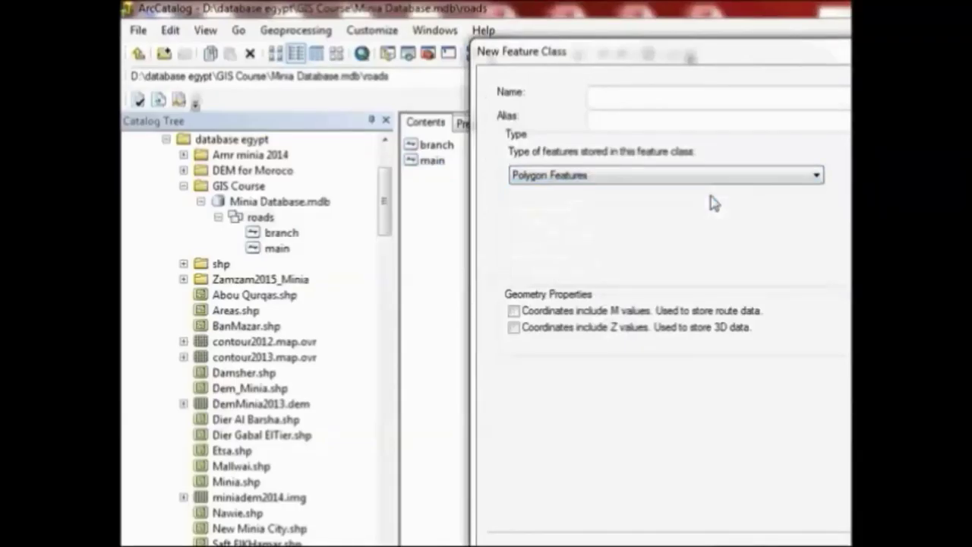
key(Escape)
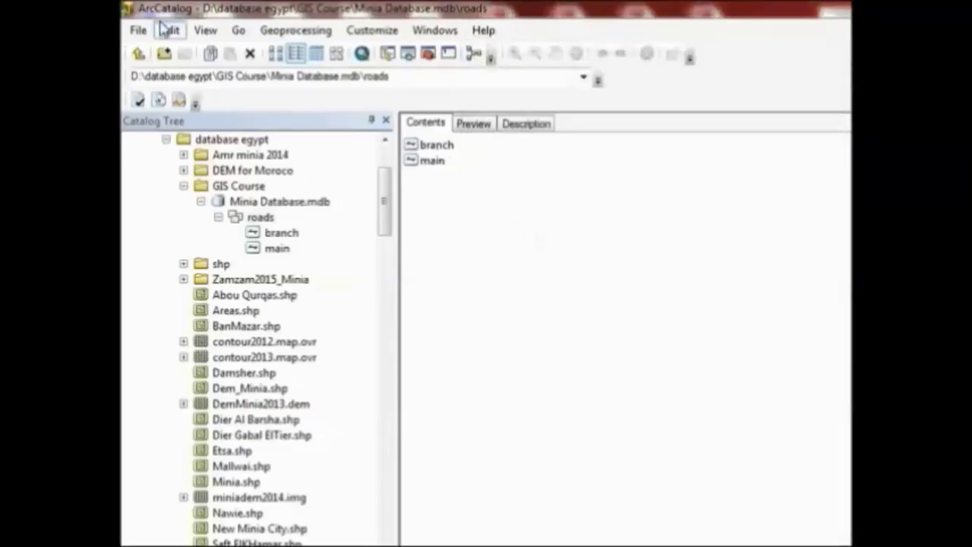
Step: Start a new feature dataset in the Minia Database geodatabase and name it Hotels and hospitals
click(137, 52)
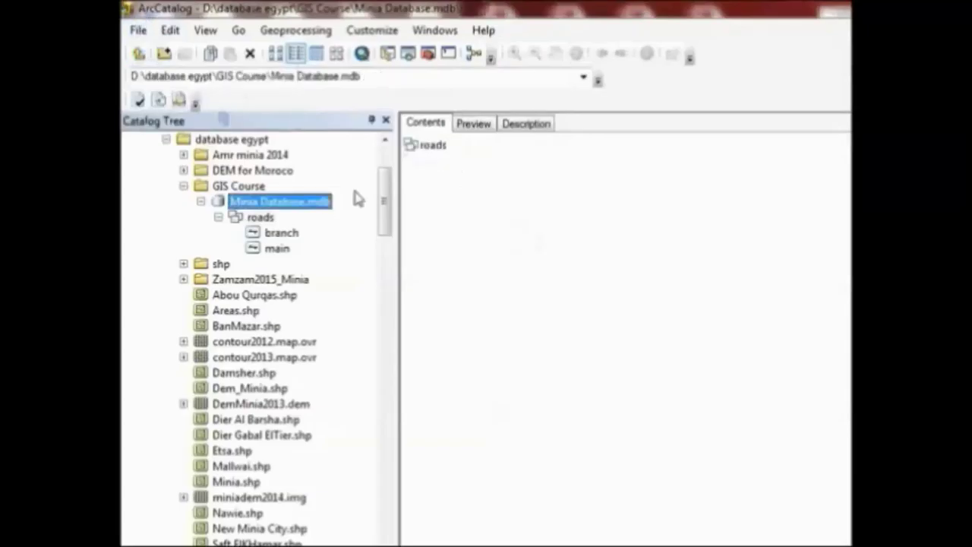
right_click(448, 199)
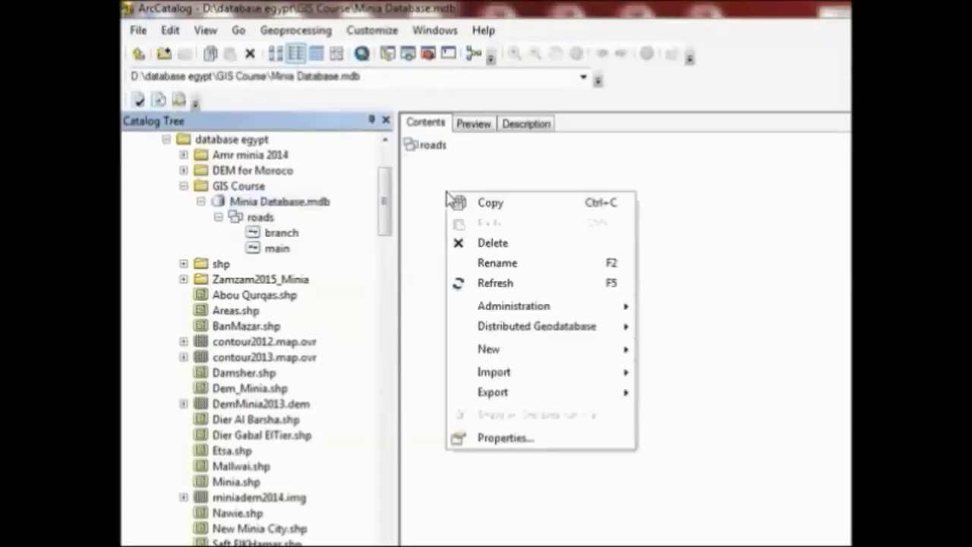
mouse_move(621, 351)
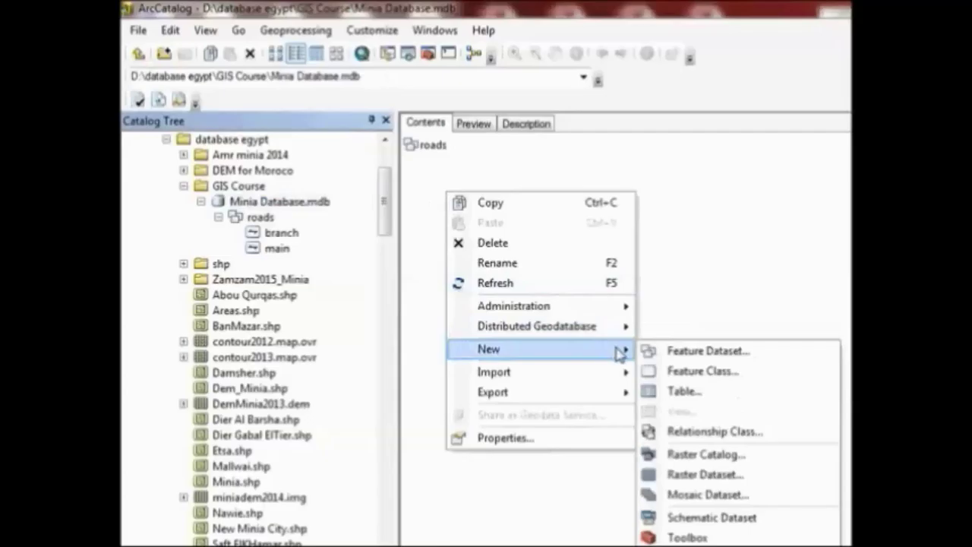
click(656, 353)
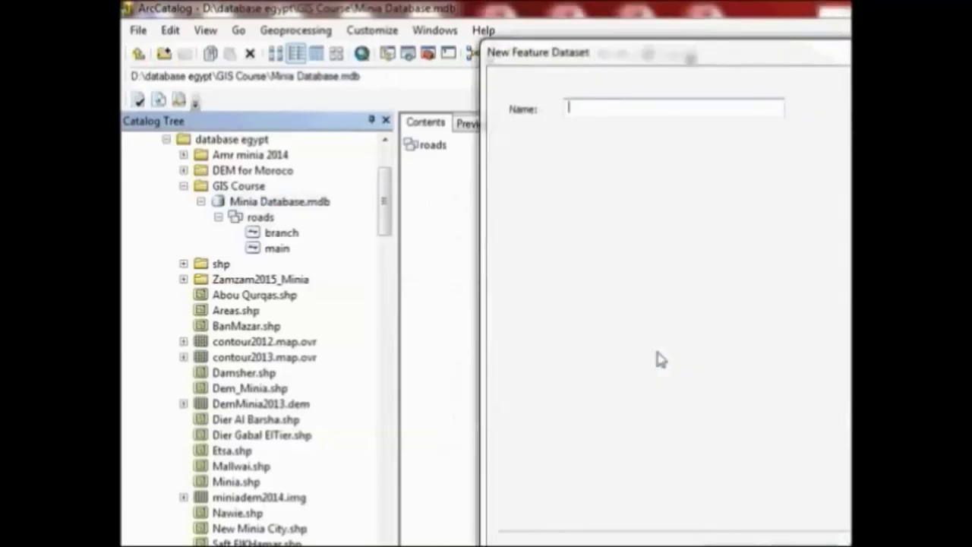
text(Hotels an)
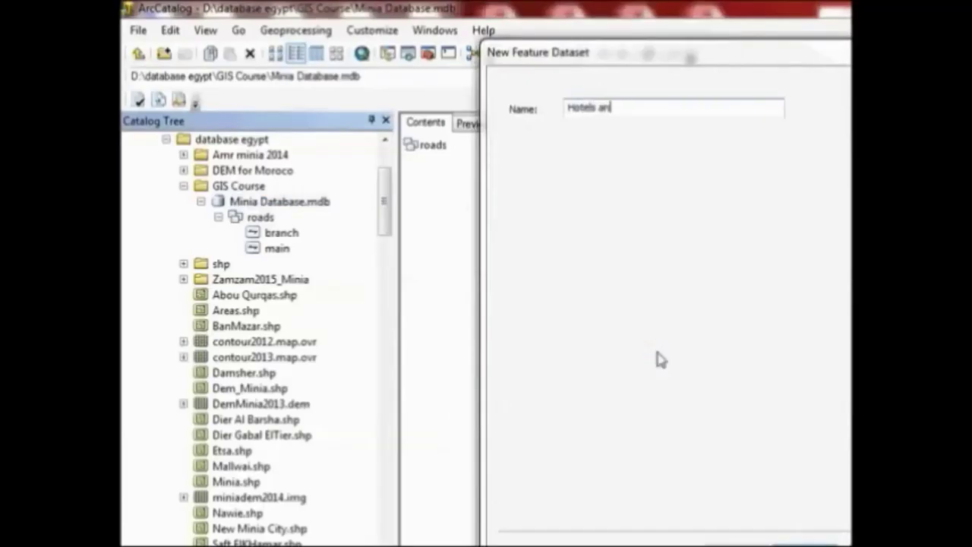
text(d hospitals)
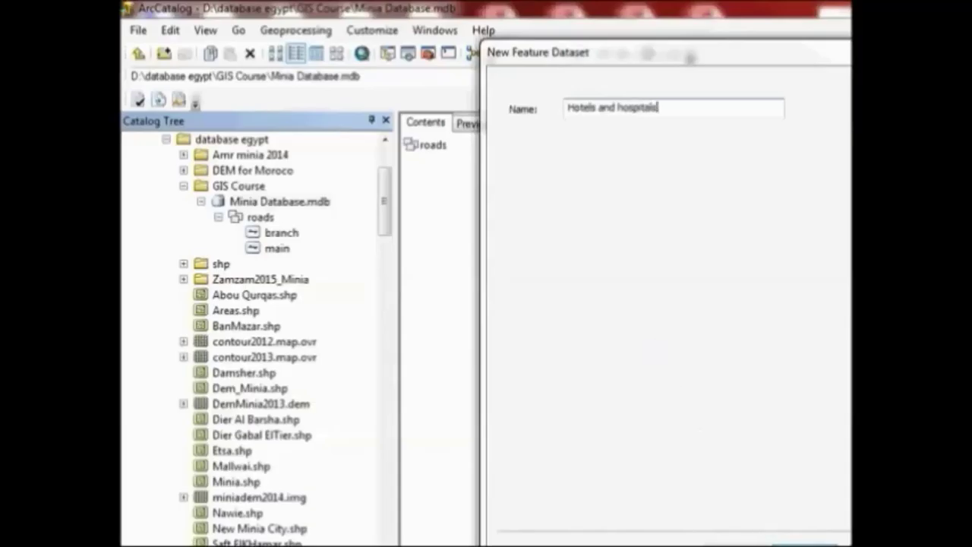
click(805, 544)
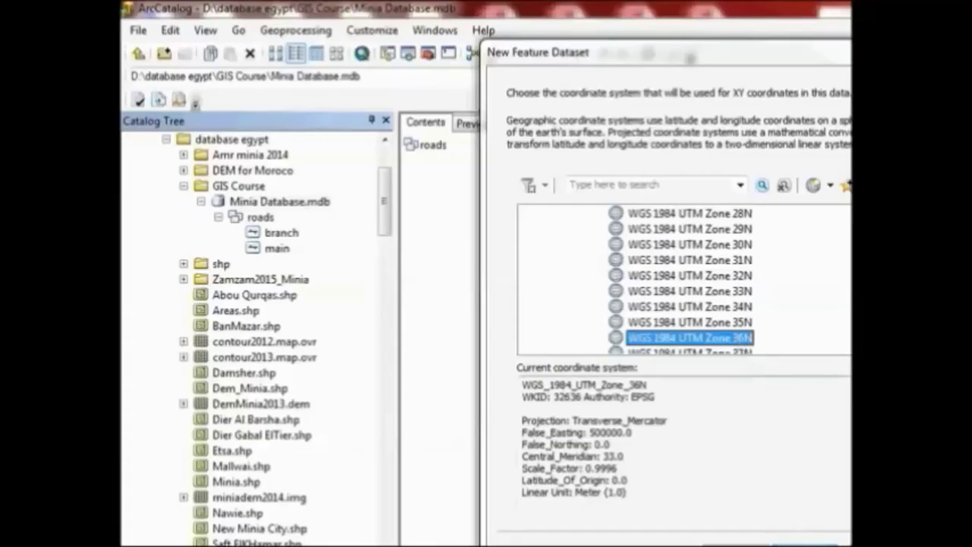
Step: Accept WGS 1984 UTM Zone 36N for the dataset's XY coordinates and continue without choosing a vertical coordinate system
key(Return)
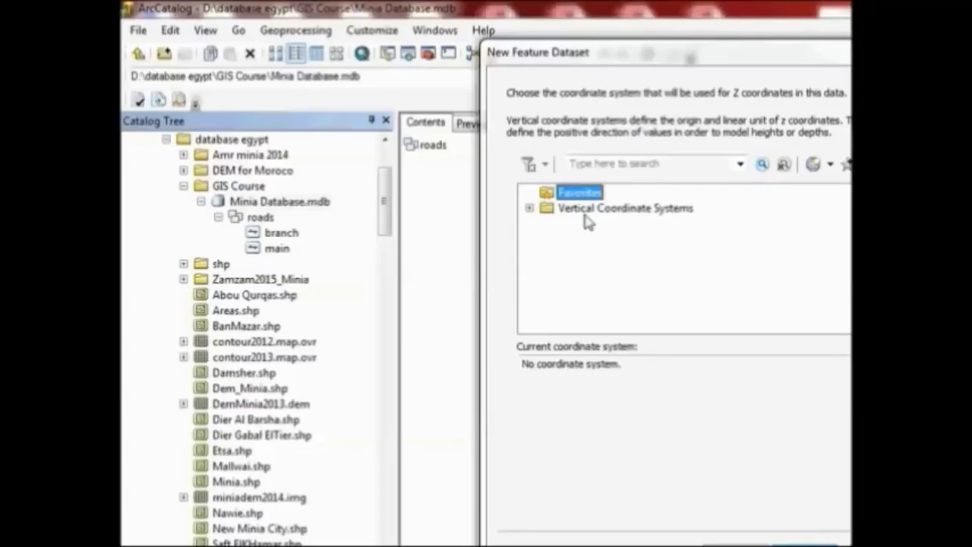
click(530, 208)
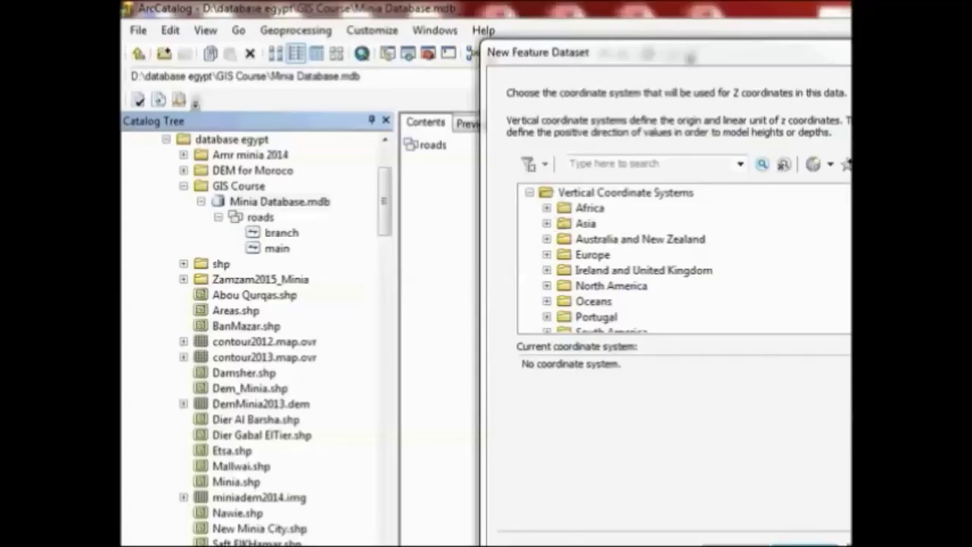
click(807, 545)
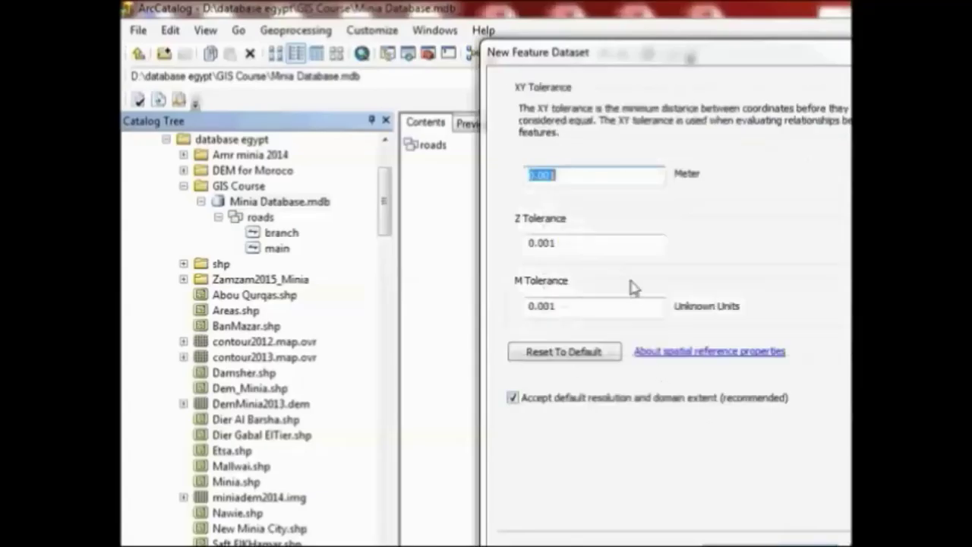
Step: Edit the XY tolerance and finish creating the Hotels and hospitals feature dataset
click(555, 176)
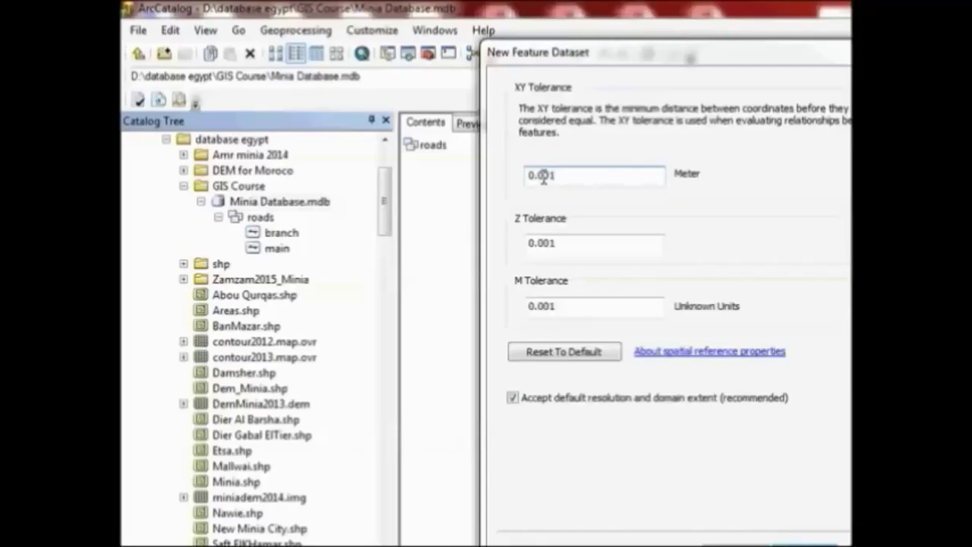
text(000)
key(BackSpace)
key(BackSpace)
key(BackSpace)
text(0)
key(Return)
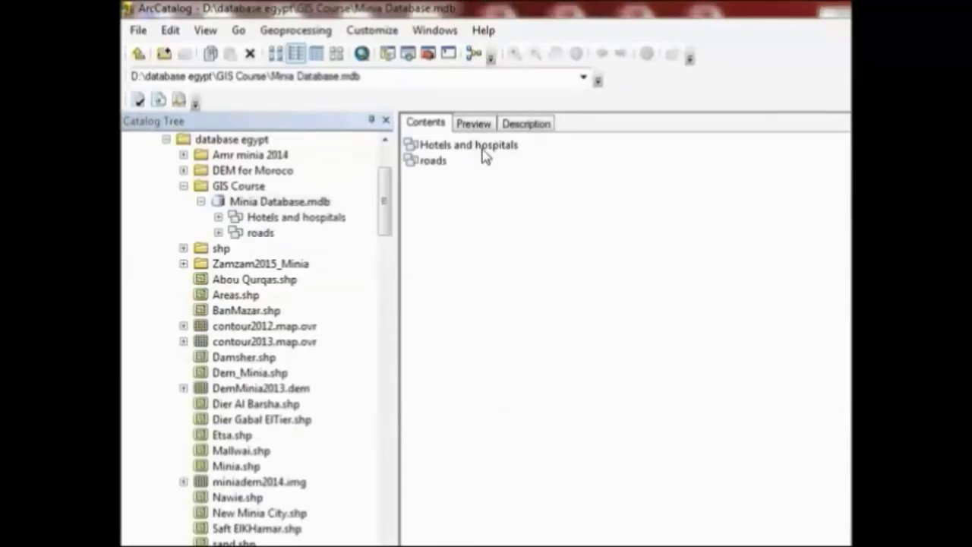
Step: Start a new feature class in the Hotels and hospitals dataset, enter فنادق as name and alias, and open the feature type choices
double_click(483, 152)
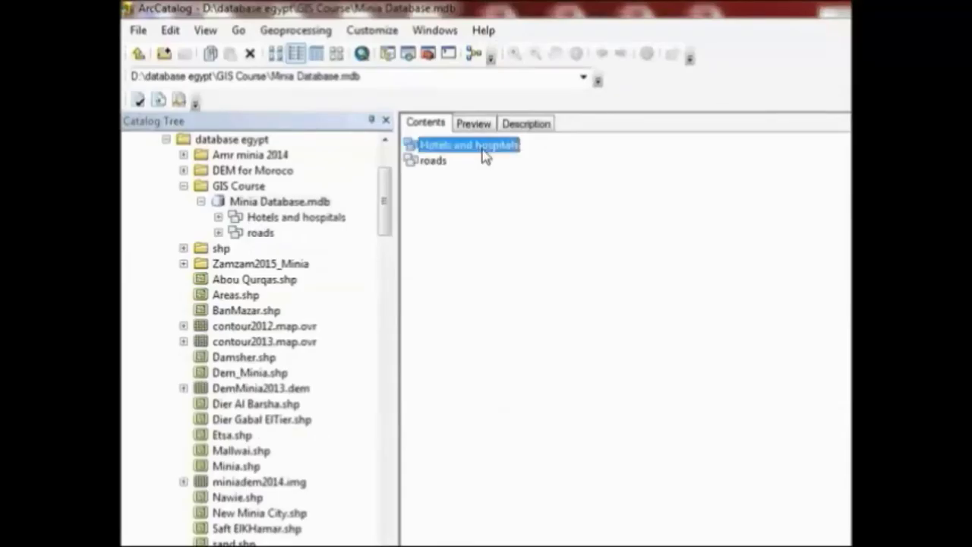
right_click(479, 221)
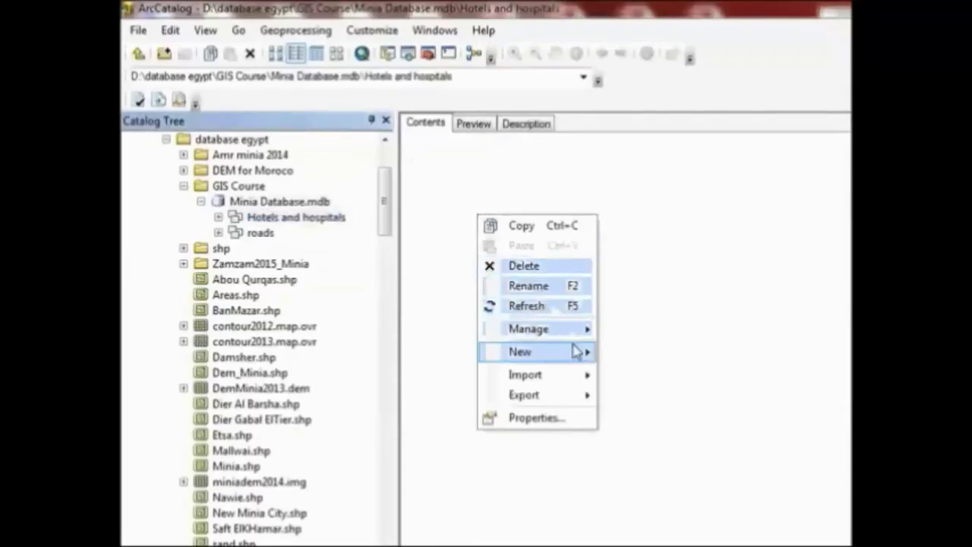
mouse_move(577, 352)
click(624, 354)
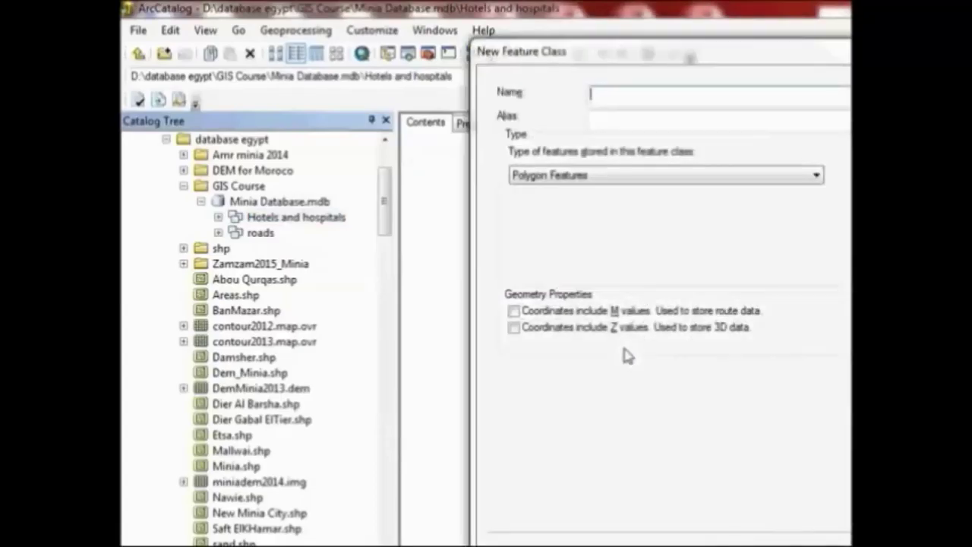
text(فنادق)
click(664, 117)
text(فن)
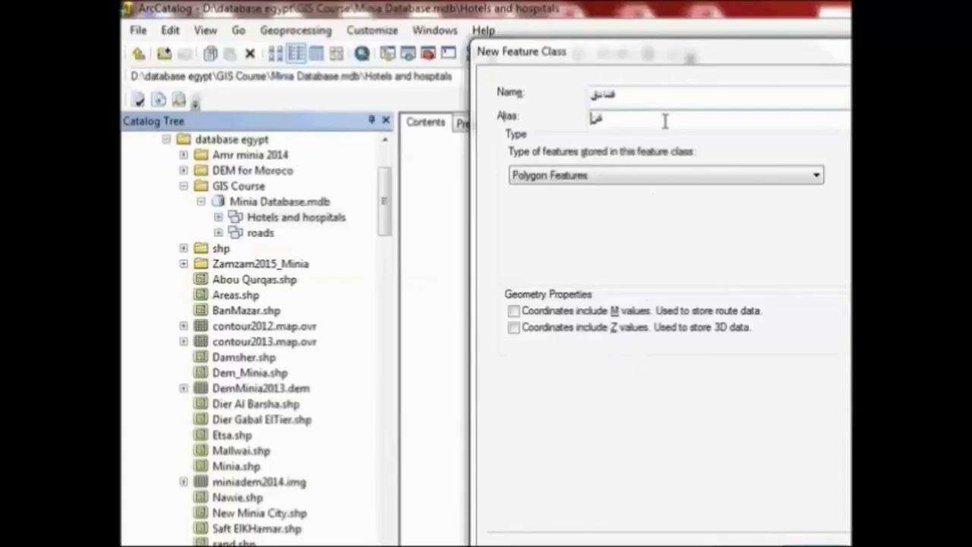
text(ادق)
click(674, 175)
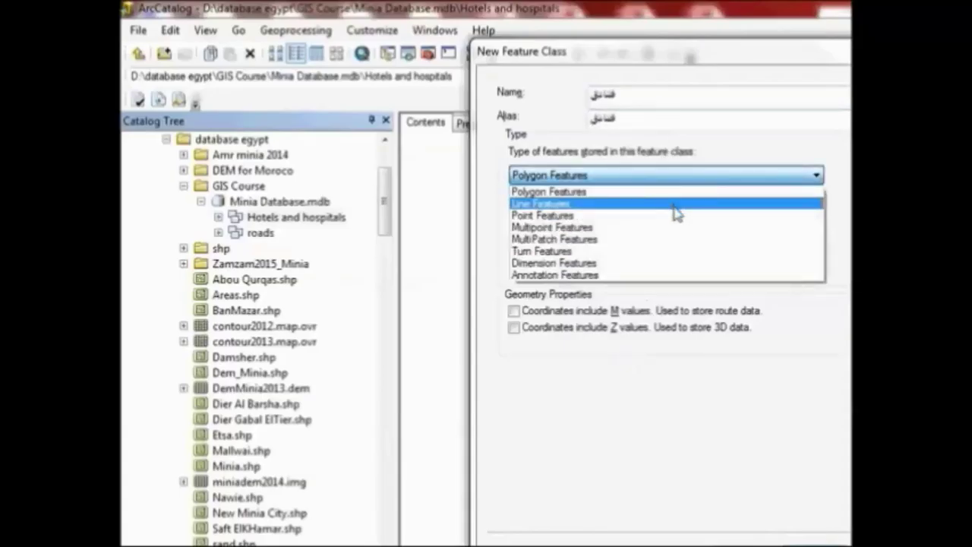
Step: Set the فنادق feature class to store Point Features and add a field named الاسم
click(679, 217)
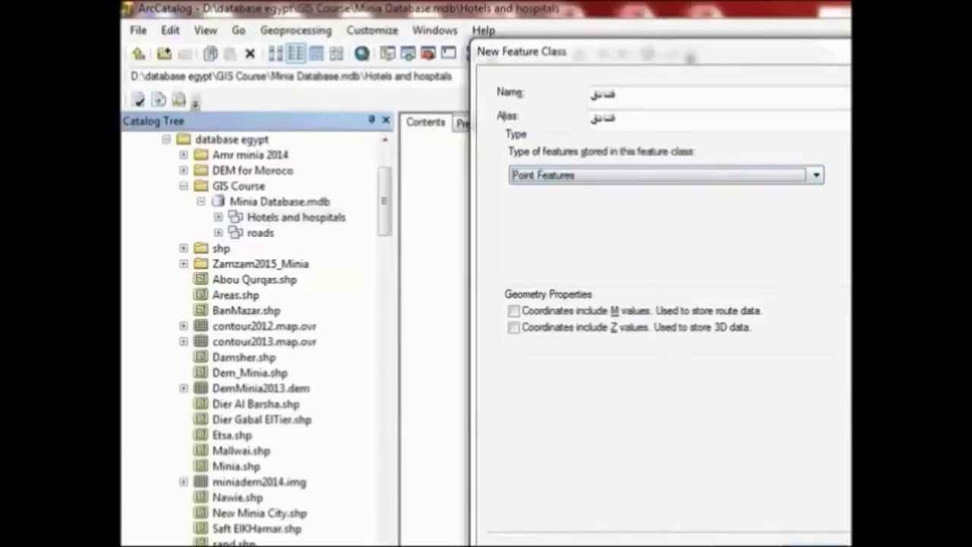
key(Return)
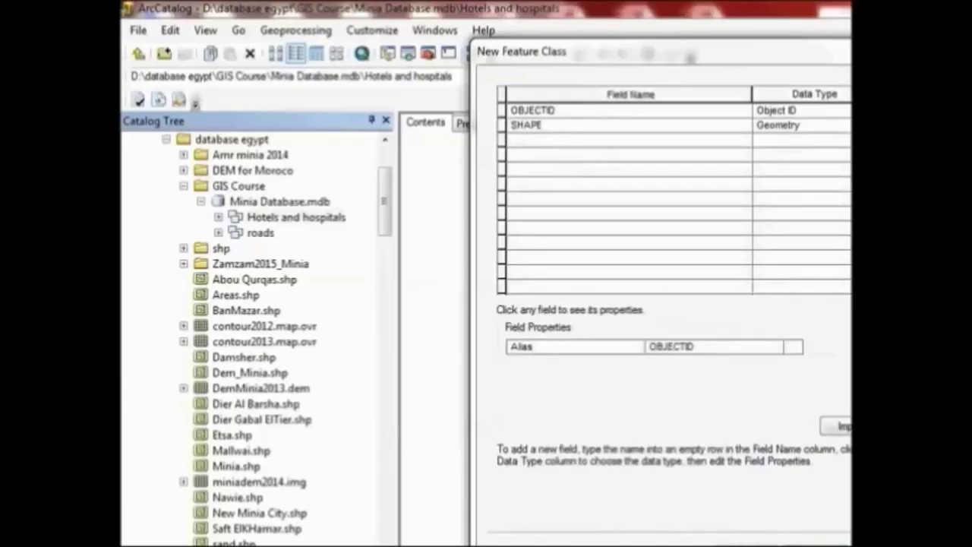
click(577, 144)
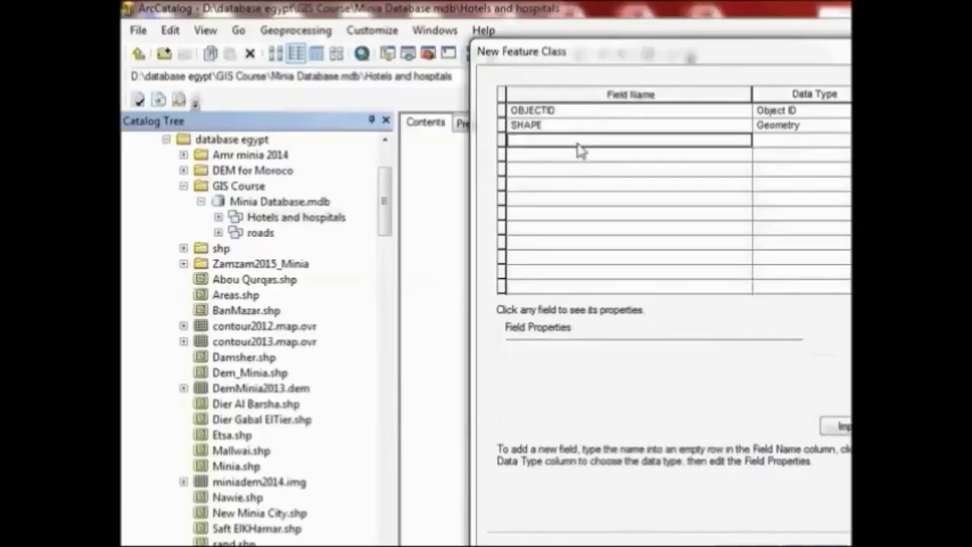
text(الاسم)
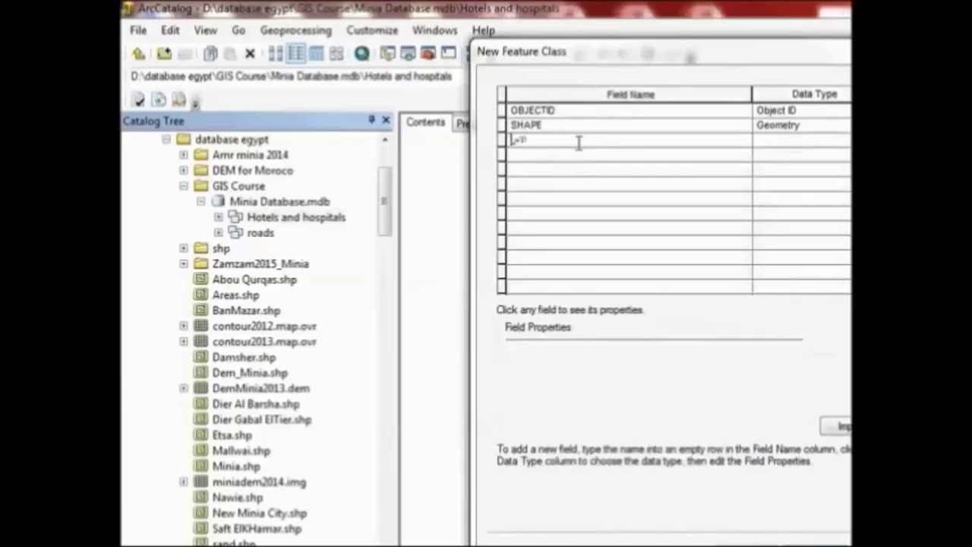
Step: Add a field named عدد الغرف below the الاسم field
click(578, 155)
text(لغرف)
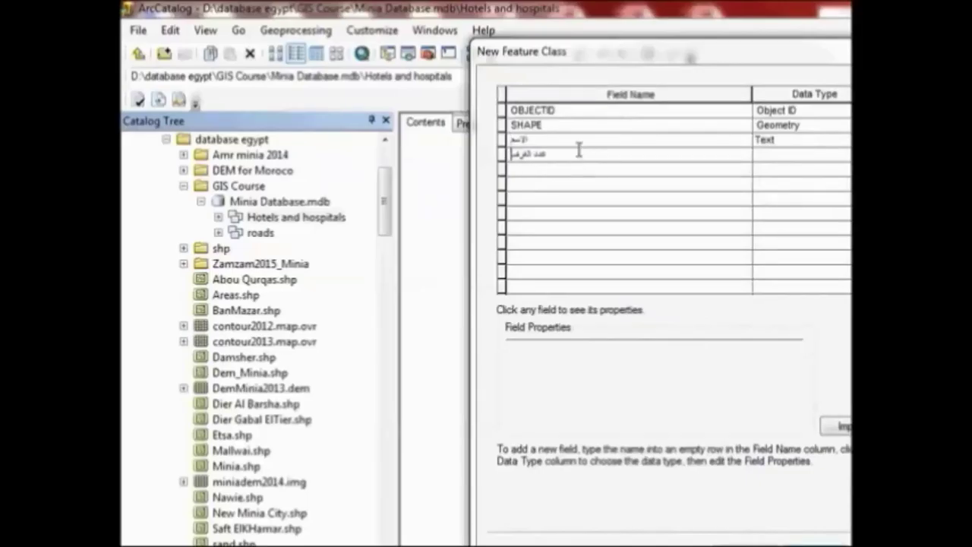
key(Return)
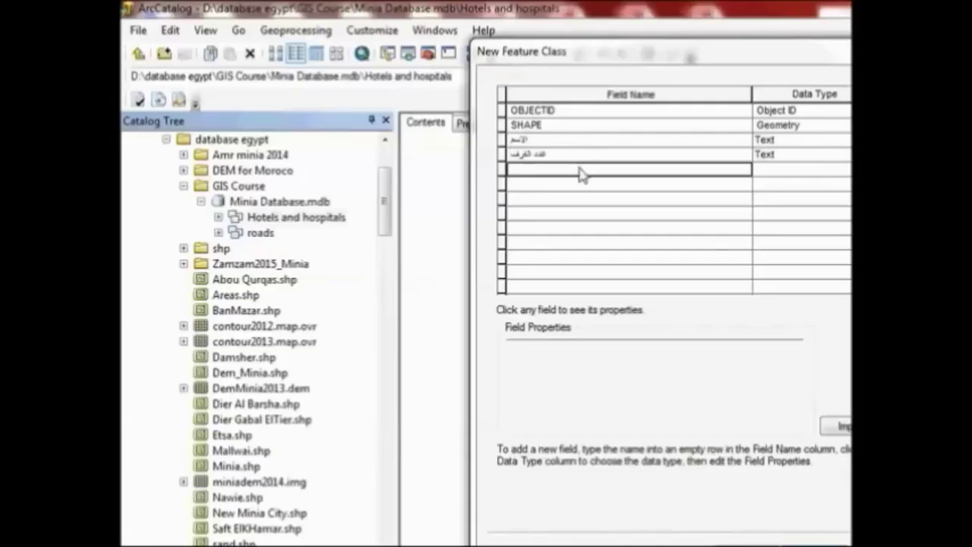
Step: Add a third attribute field named جنسية النزلاء 2000 to the feature class
click(581, 172)
text(الدرجة)
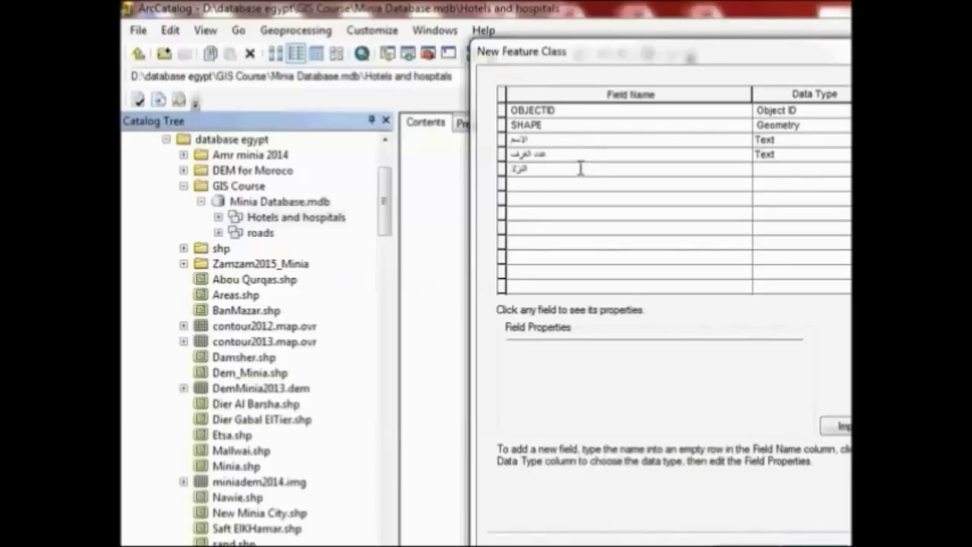
key(BackSpace)
key(BackSpace)
key(BackSpace)
key(BackSpace)
key(BackSpace)
text(ع)
key(BackSpace)
text(جنسية النزلاء 2000)
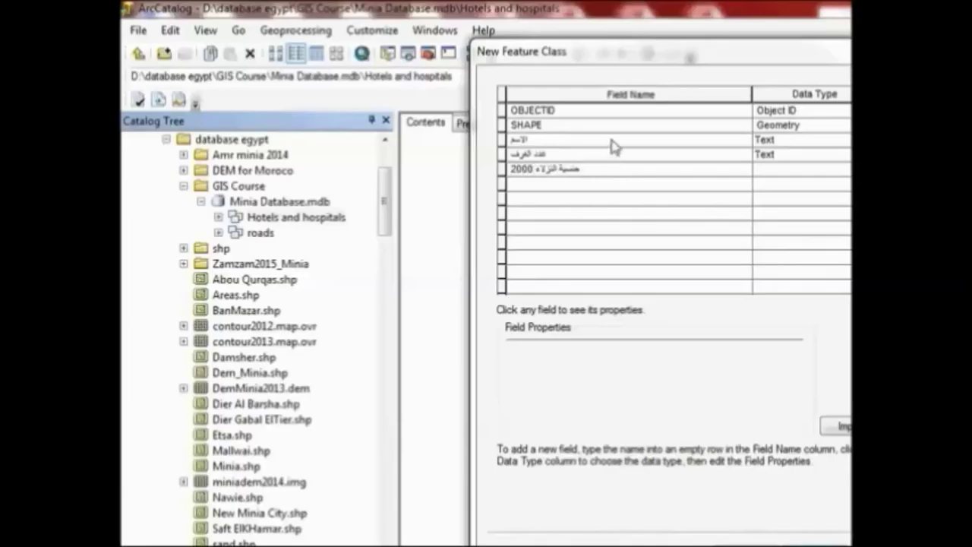
Step: Set the data type of the عدد الغرف field to Short Integer
click(777, 143)
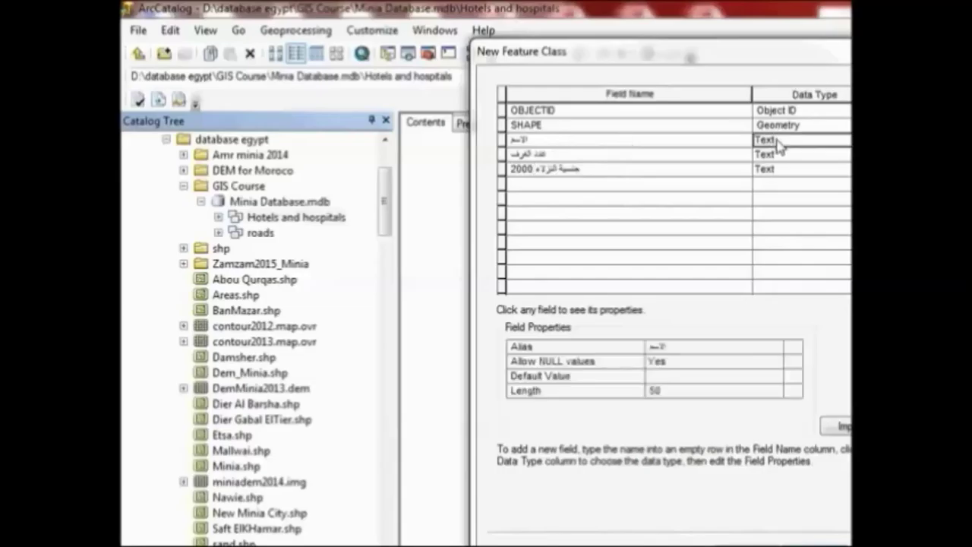
click(778, 144)
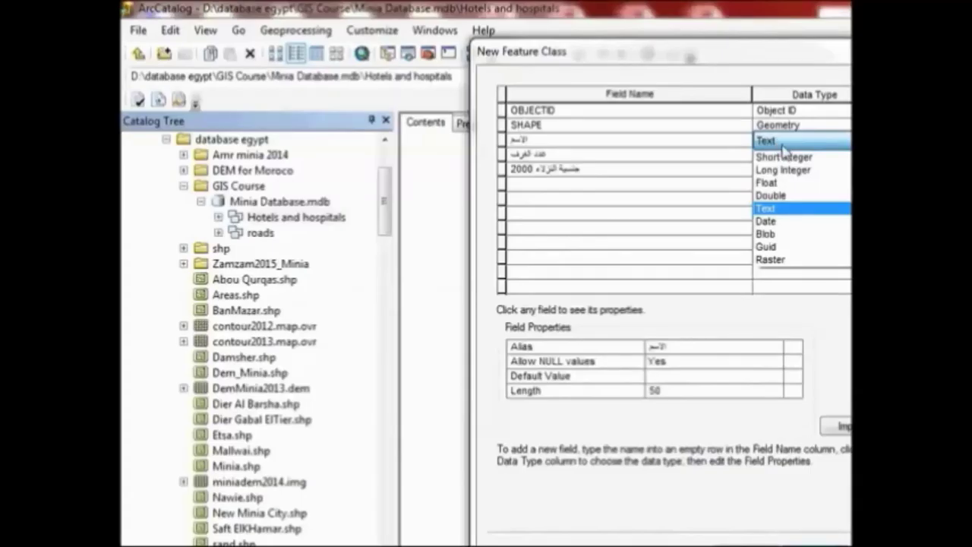
click(781, 144)
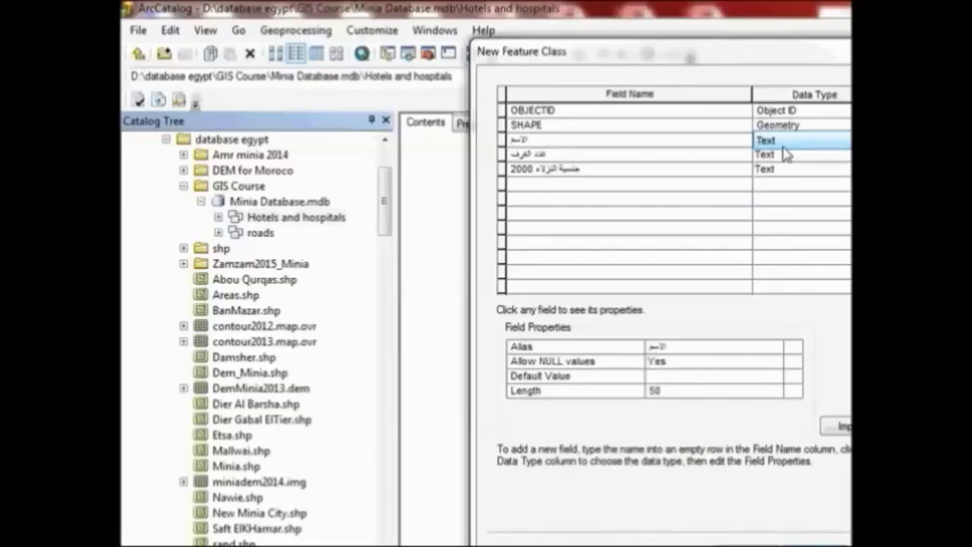
click(628, 157)
click(772, 156)
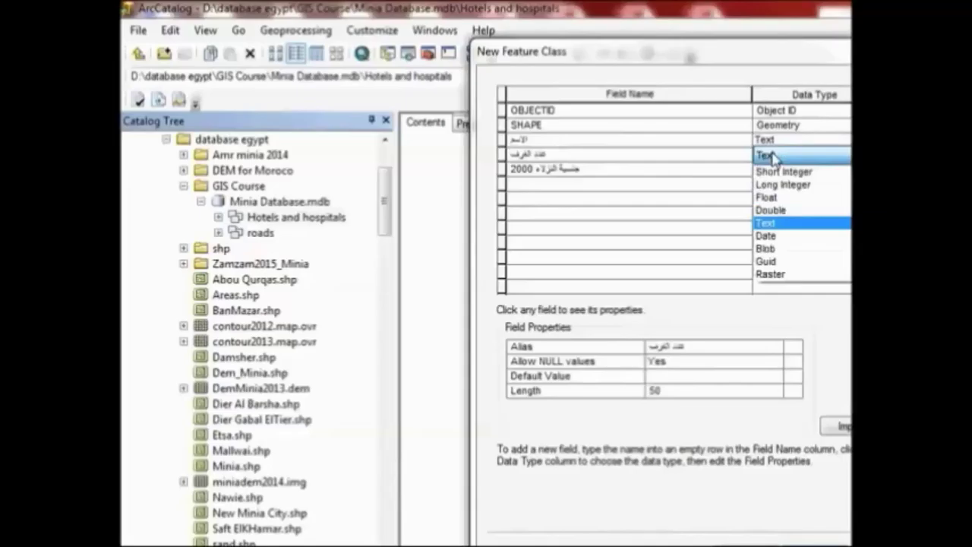
click(790, 174)
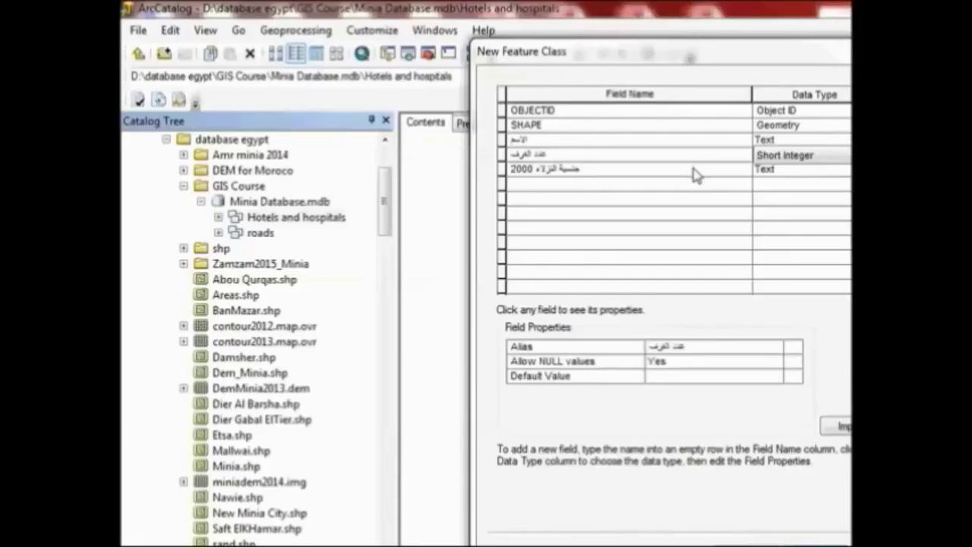
click(798, 173)
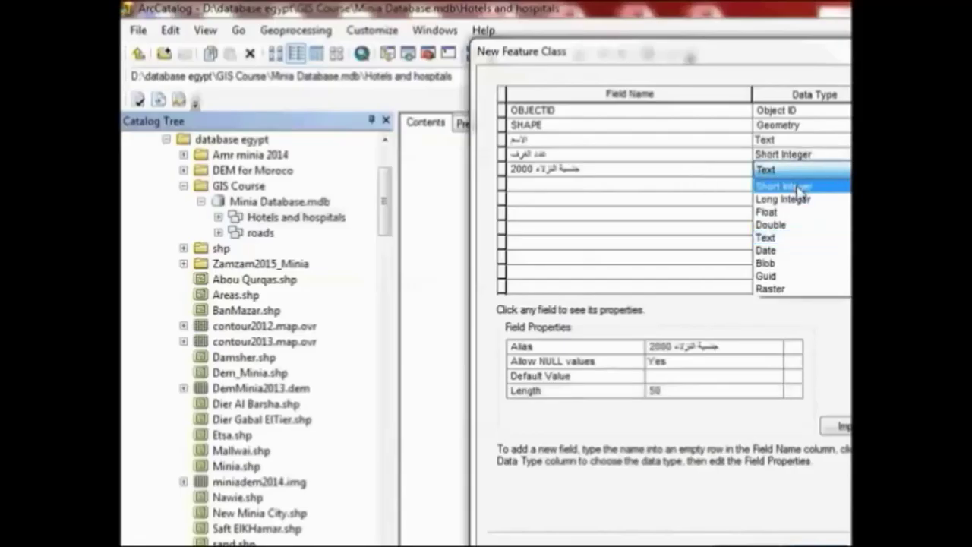
click(801, 174)
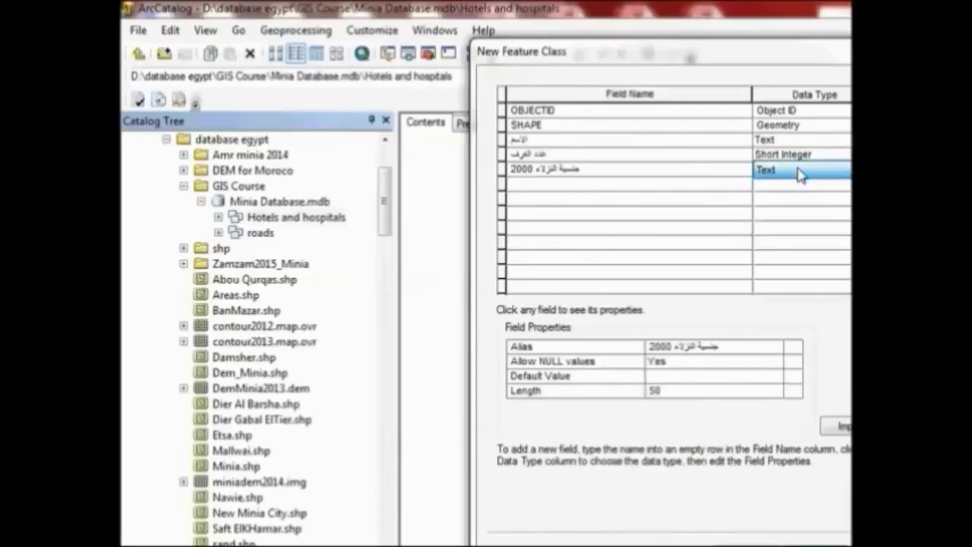
Step: Add a field named تاريخ الوصول and set its data type to Date
click(716, 189)
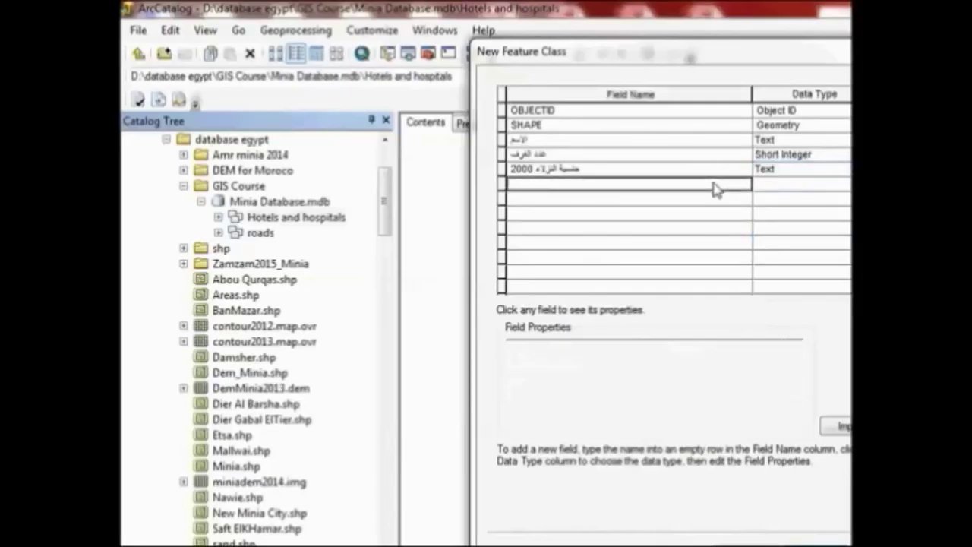
text(تاريخ)
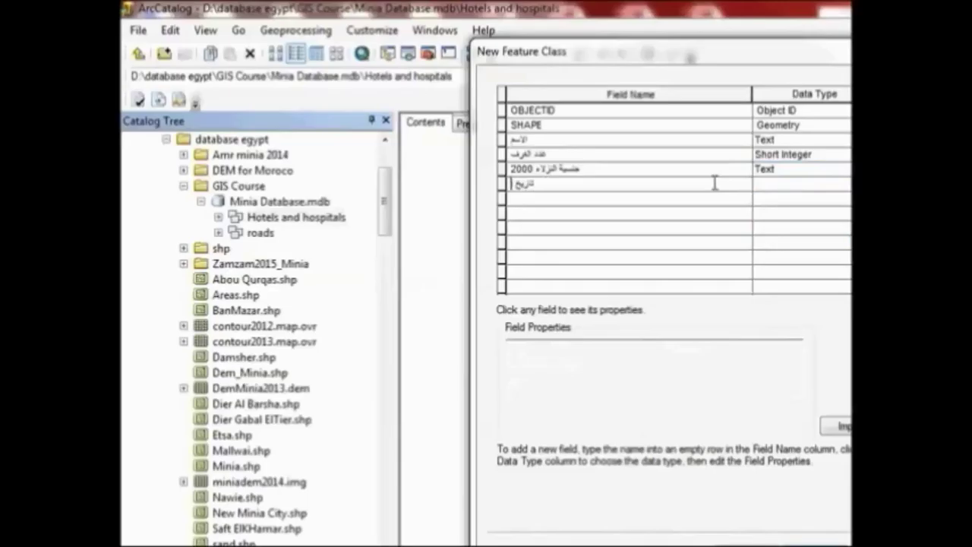
text( الوصول)
click(802, 184)
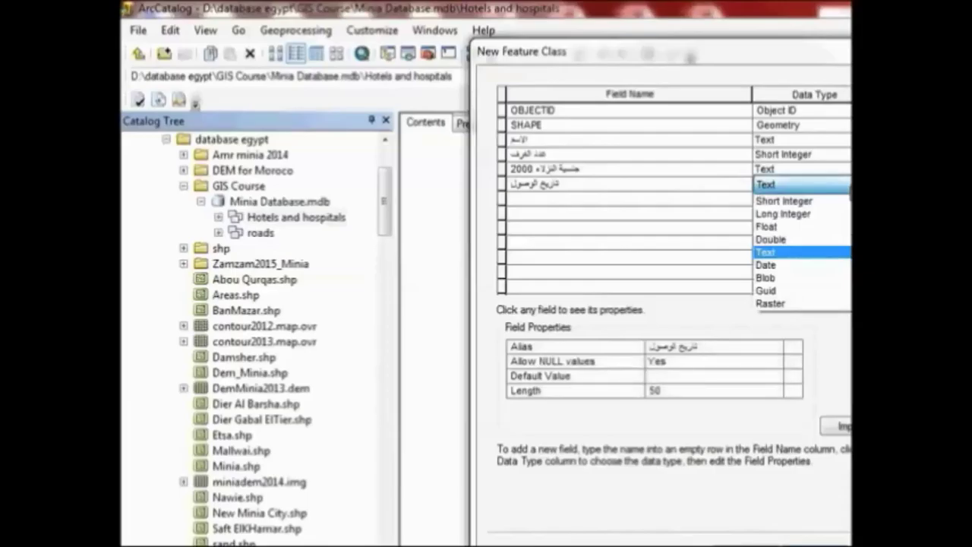
click(839, 240)
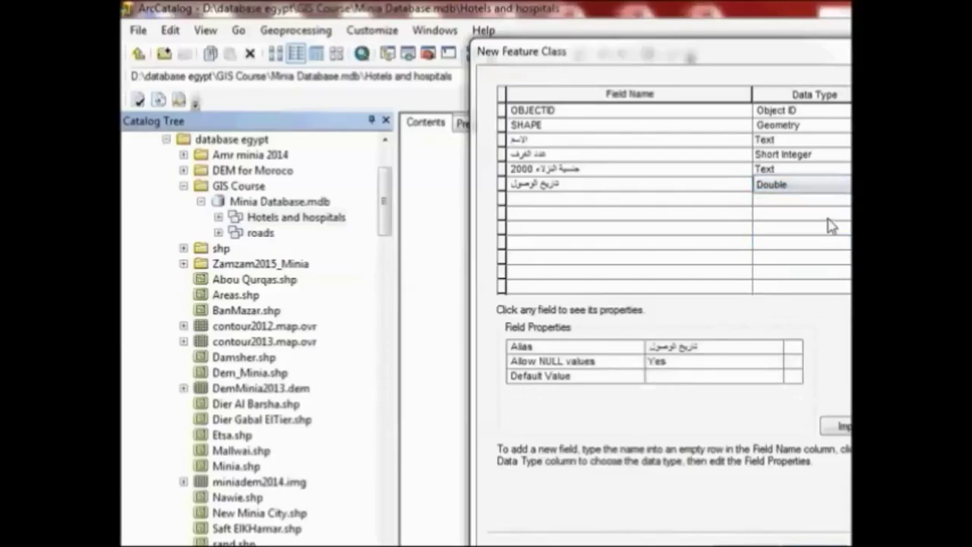
click(830, 188)
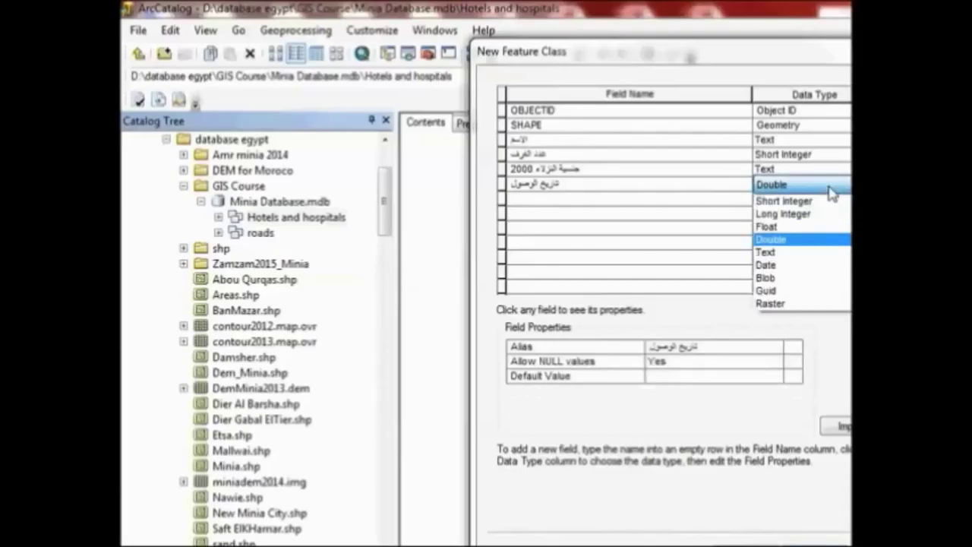
click(813, 265)
click(815, 262)
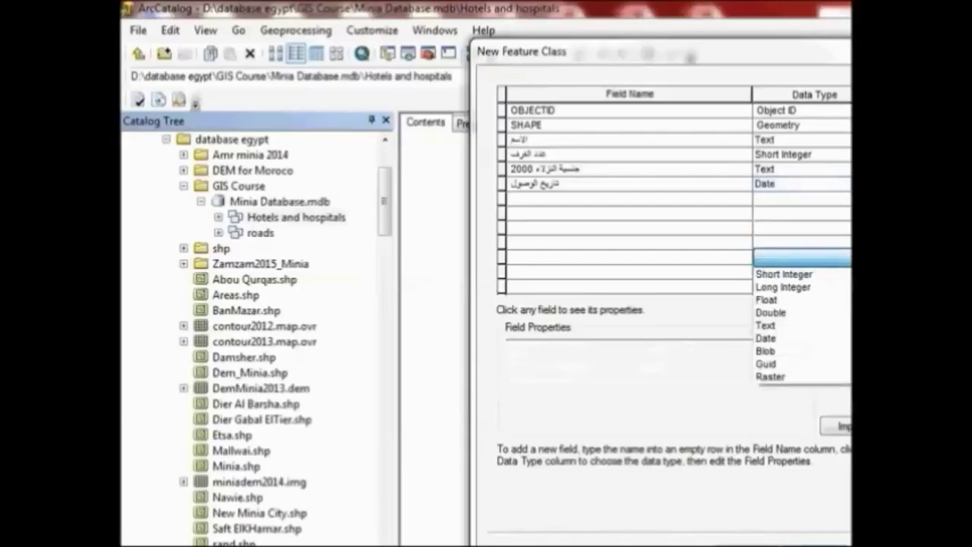
click(813, 263)
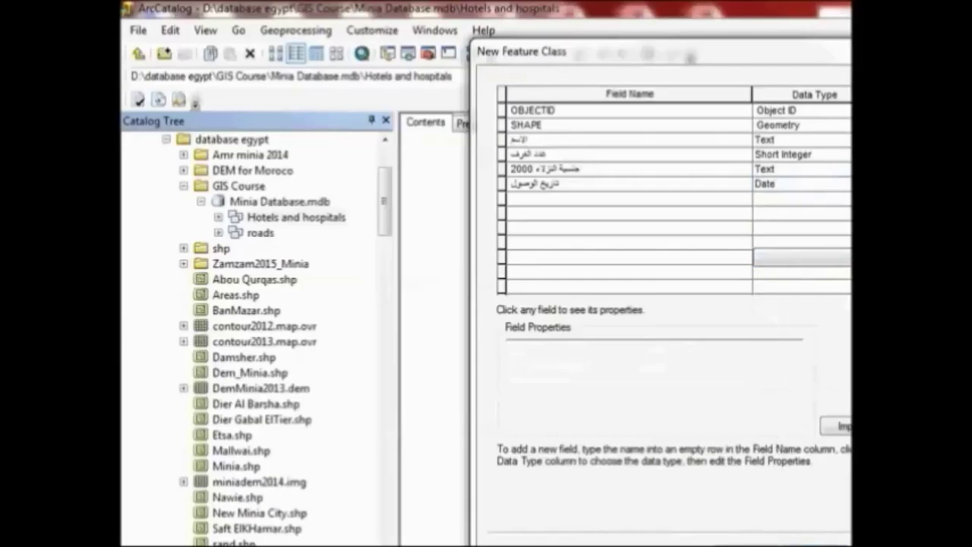
Step: Finish creating the فنادق feature class, accepting the automatic renaming of the invalid field names
key(Return)
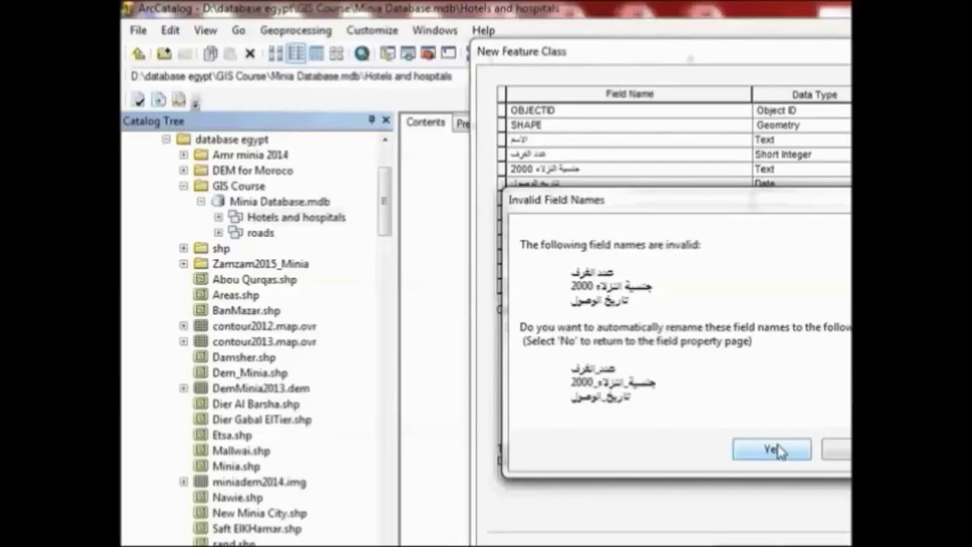
click(775, 451)
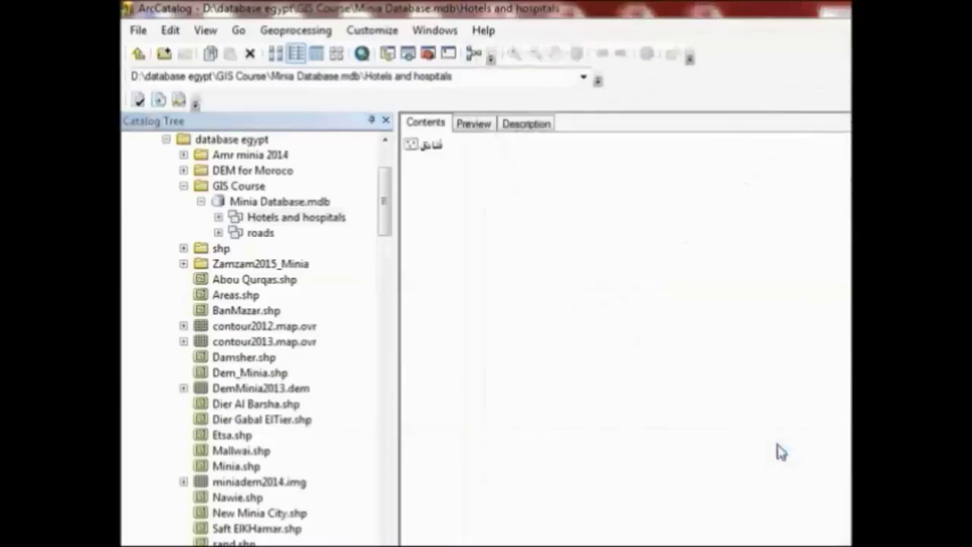
Step: Preview the attribute table of the فنادق feature class and examine its field columns
click(427, 149)
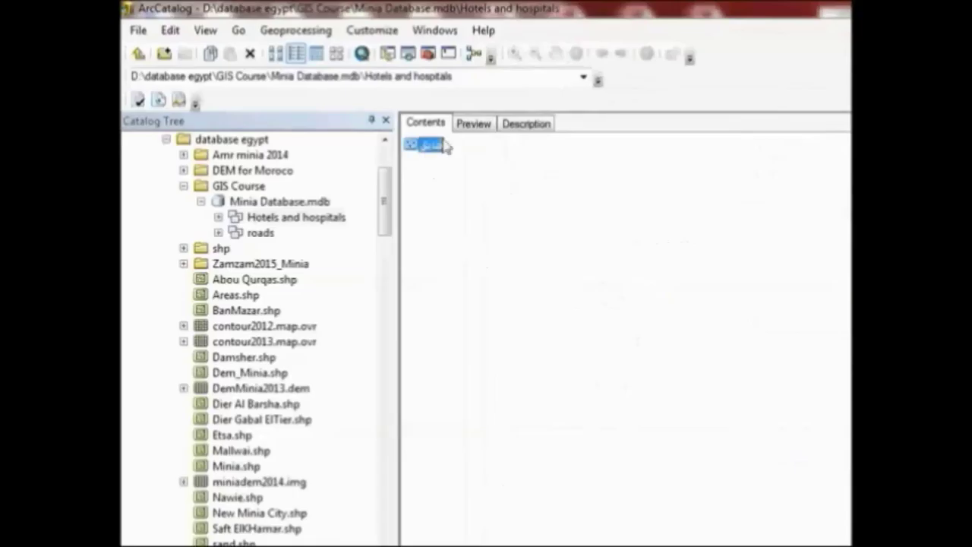
click(475, 124)
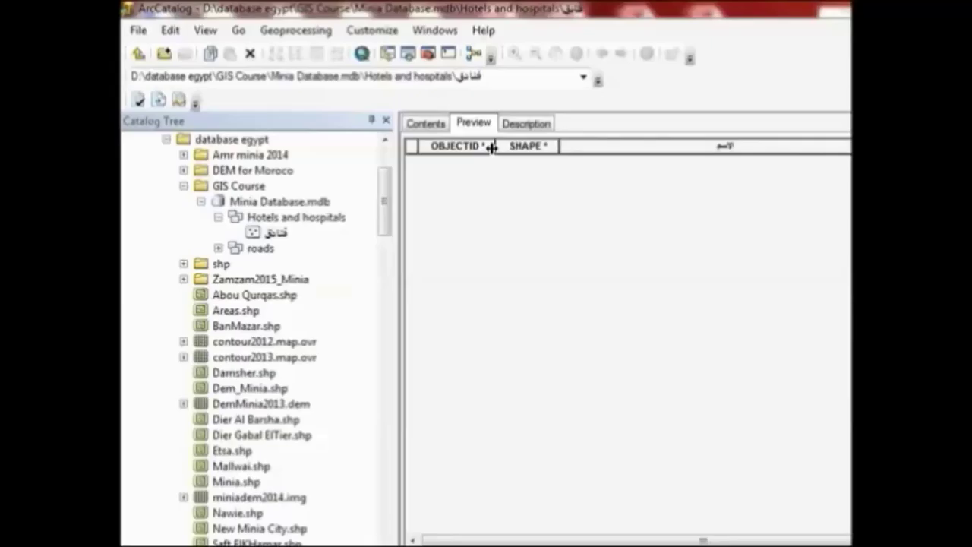
click(783, 543)
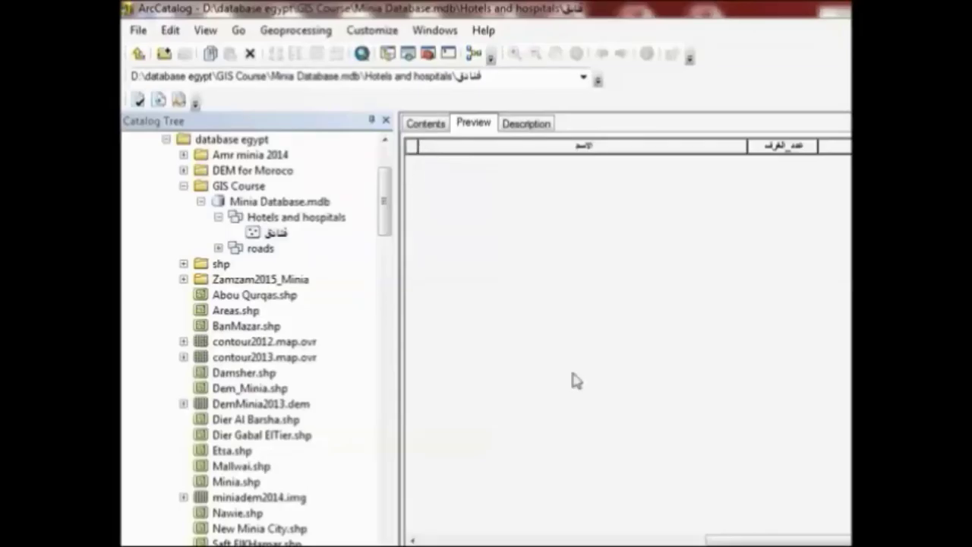
Step: Go back through Minia Database.mdb to the Hotels and hospitals dataset and start a new feature class in it
click(427, 124)
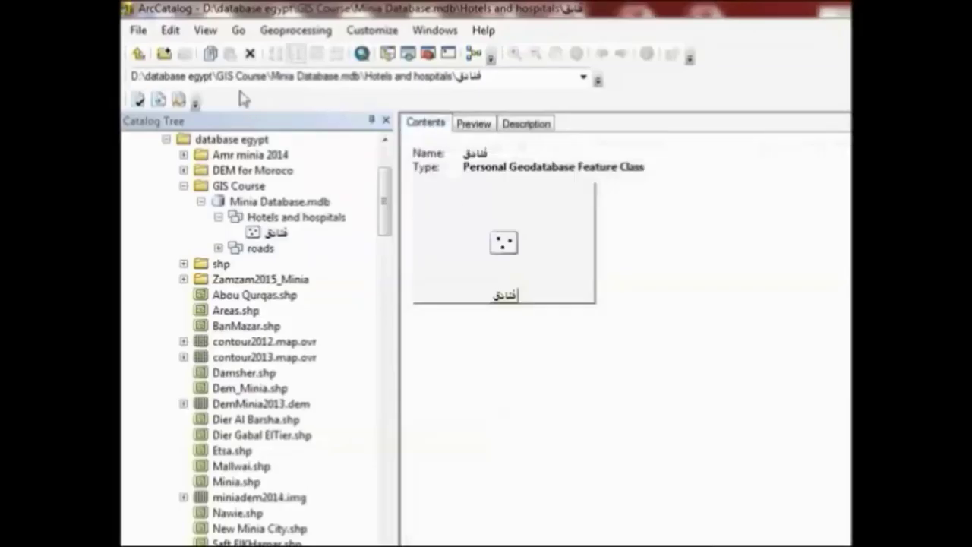
click(137, 54)
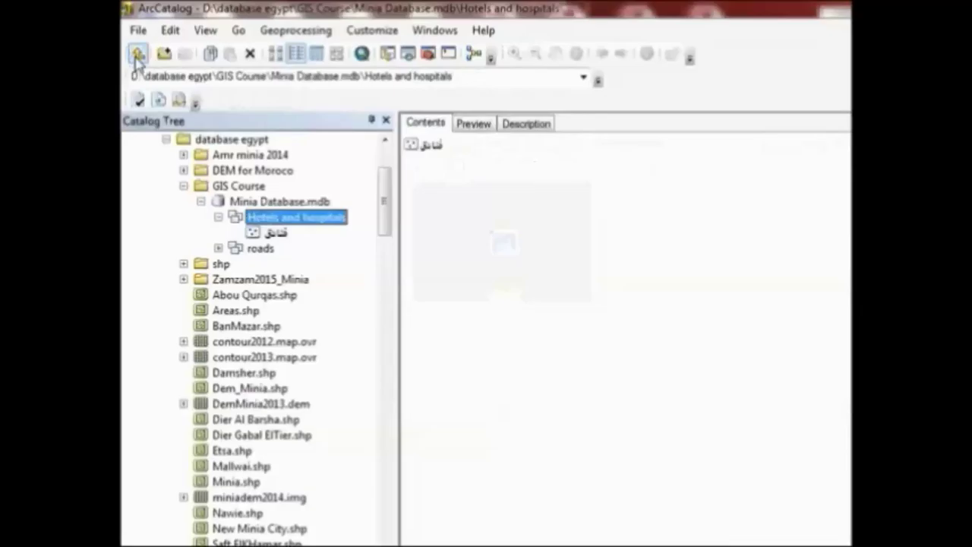
click(138, 55)
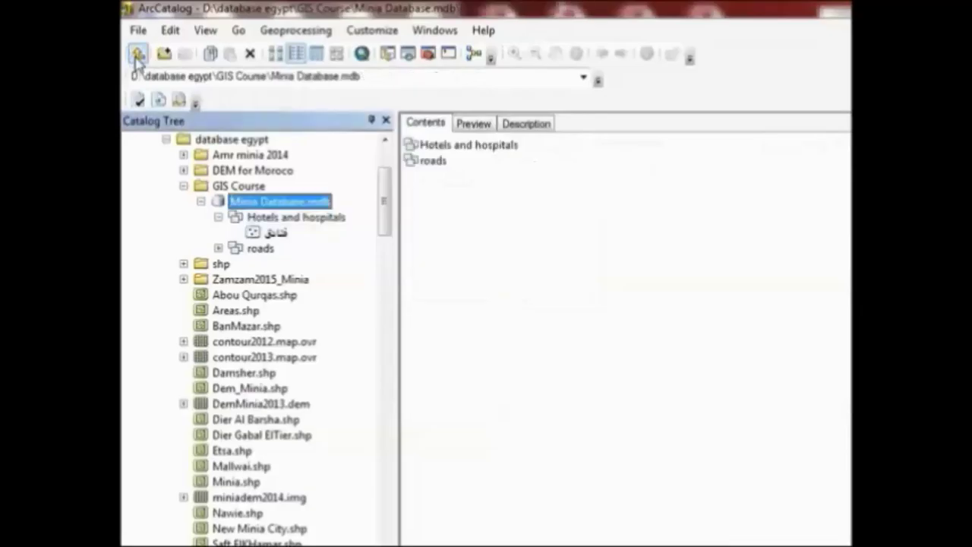
double_click(461, 148)
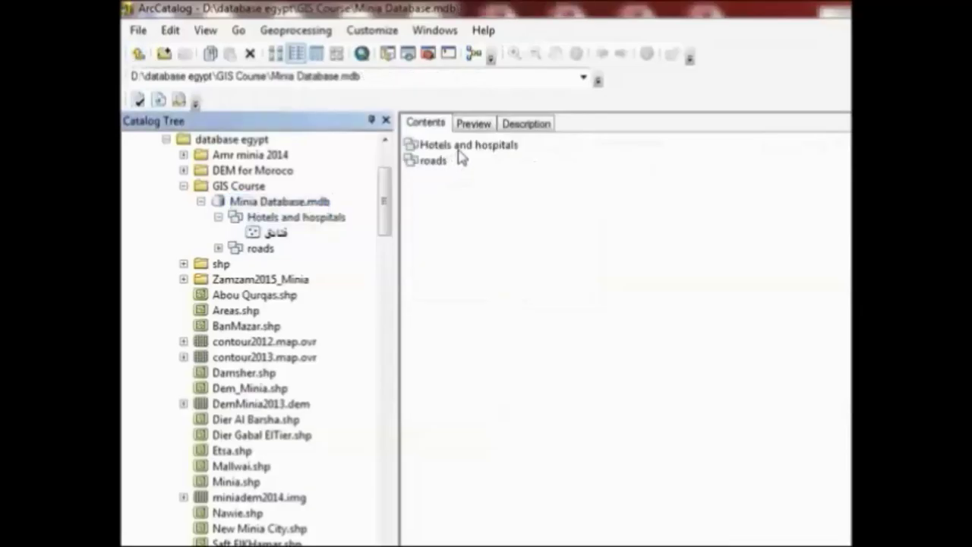
right_click(447, 197)
mouse_move(566, 313)
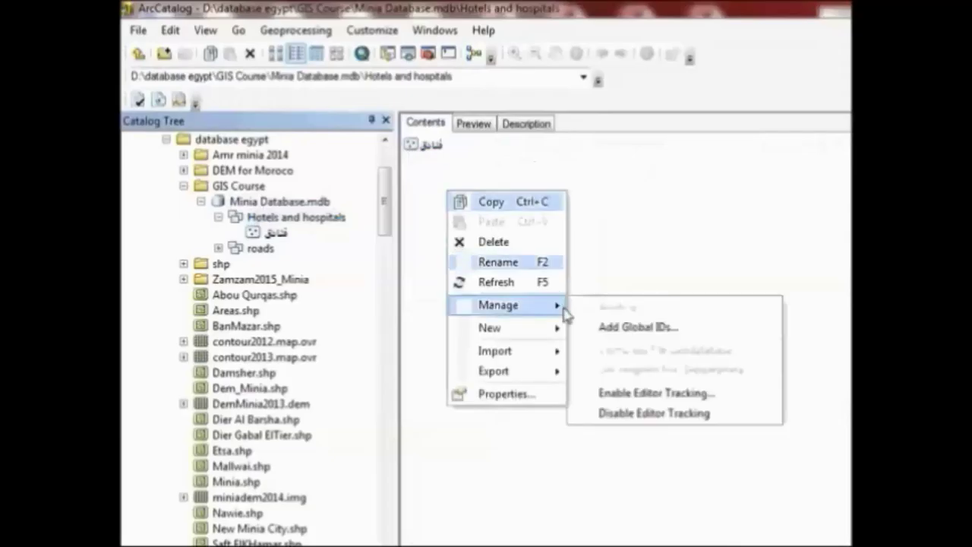
mouse_move(531, 327)
click(602, 333)
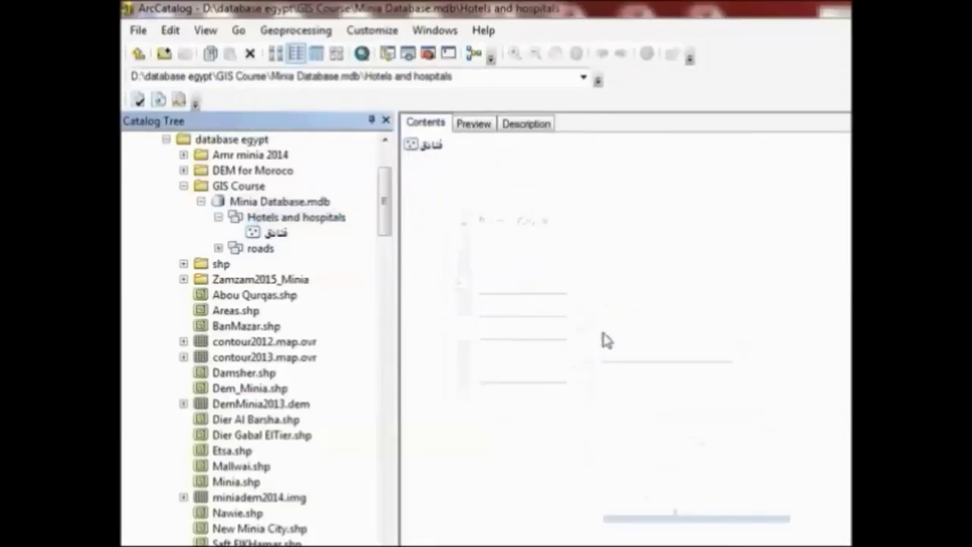
Step: Name the new feature class مستشفيات, set its type to Point Features and proceed to its field definitions
text(مست)
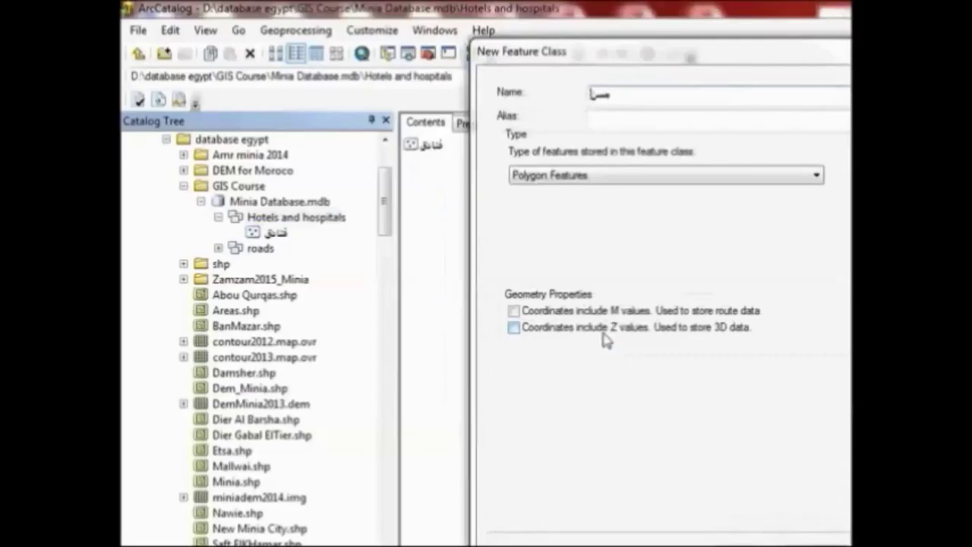
key(BackSpace)
text(ستشفىيات)
click(627, 185)
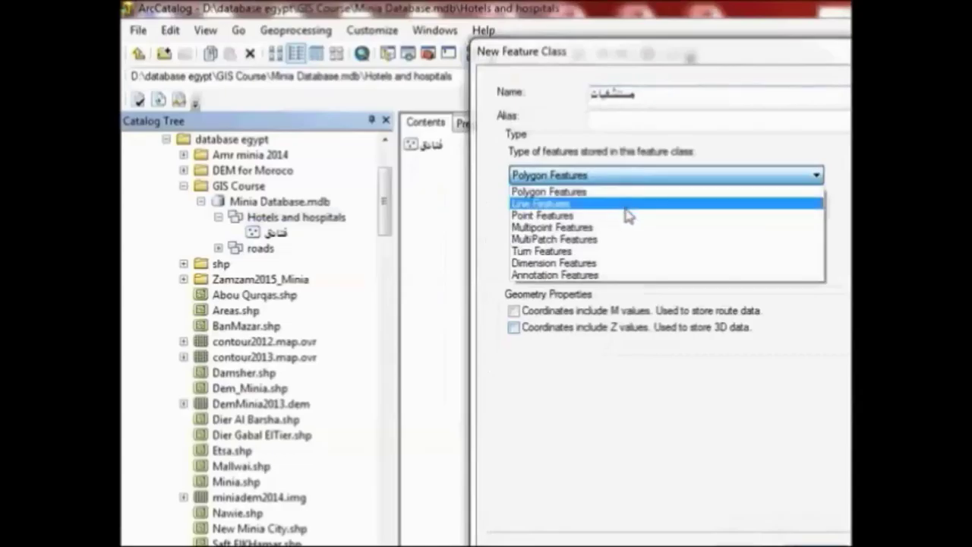
click(631, 216)
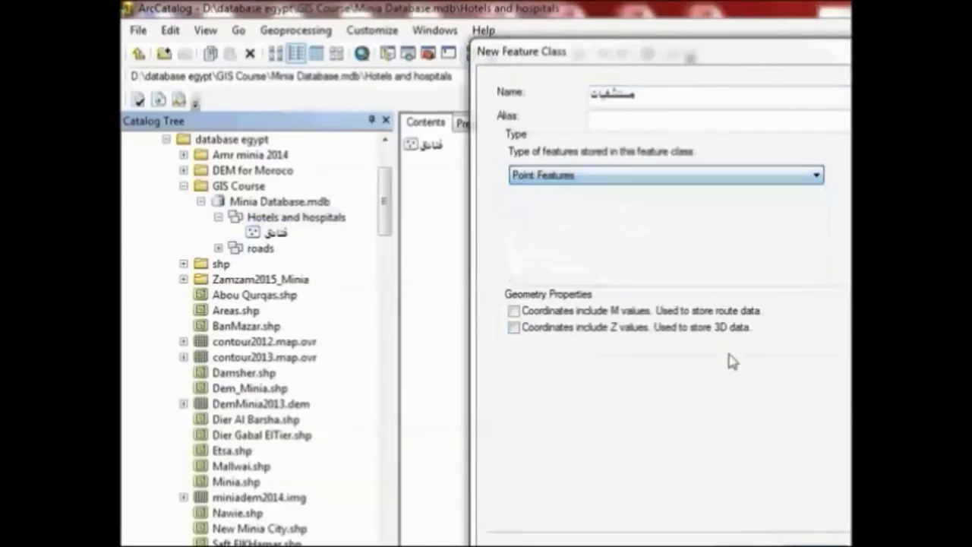
key(Return)
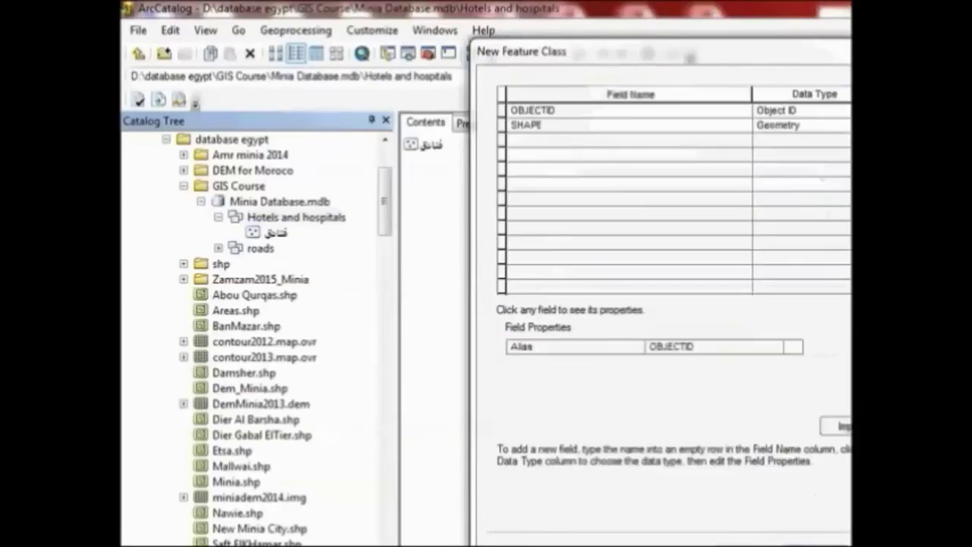
Step: Add a field named اسم to the مستشفيات feature class with the Text data type
click(610, 144)
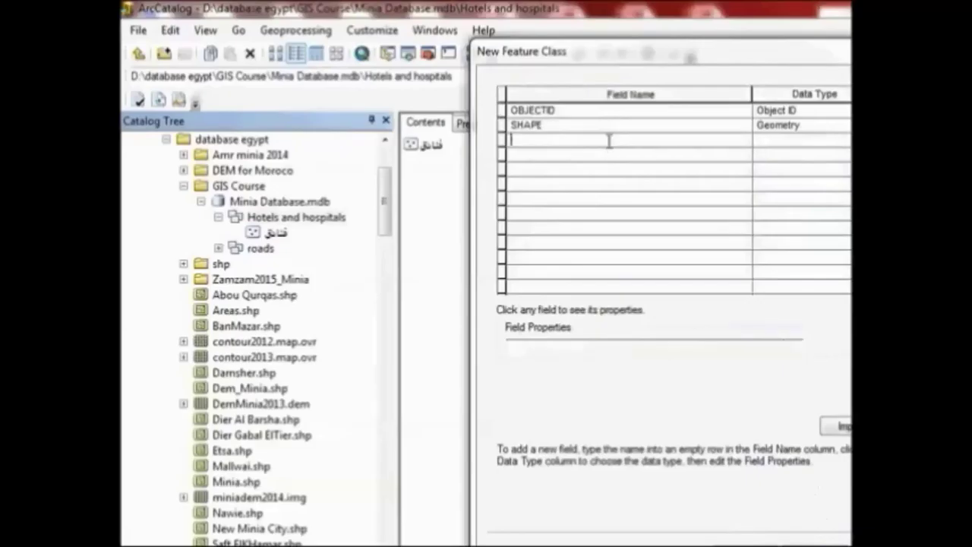
text(سم)
click(779, 145)
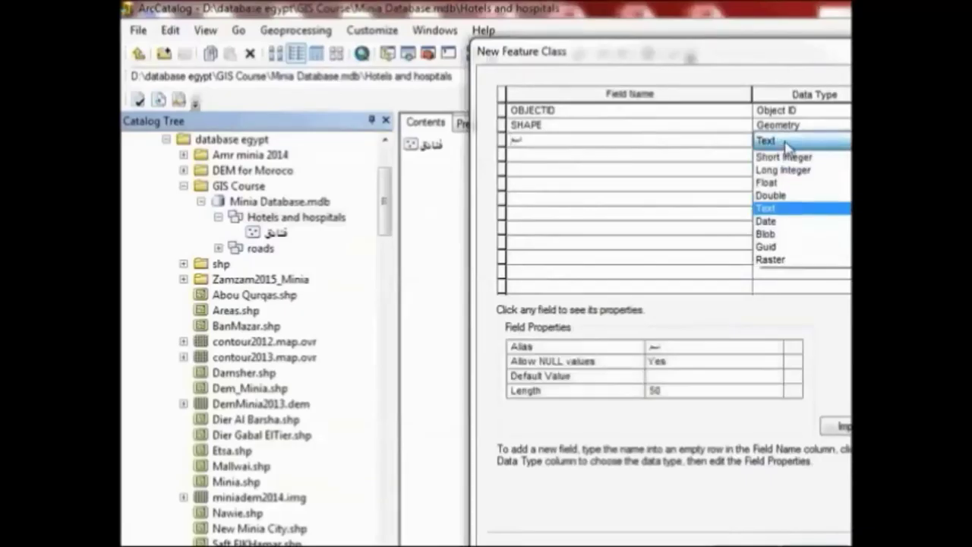
click(785, 146)
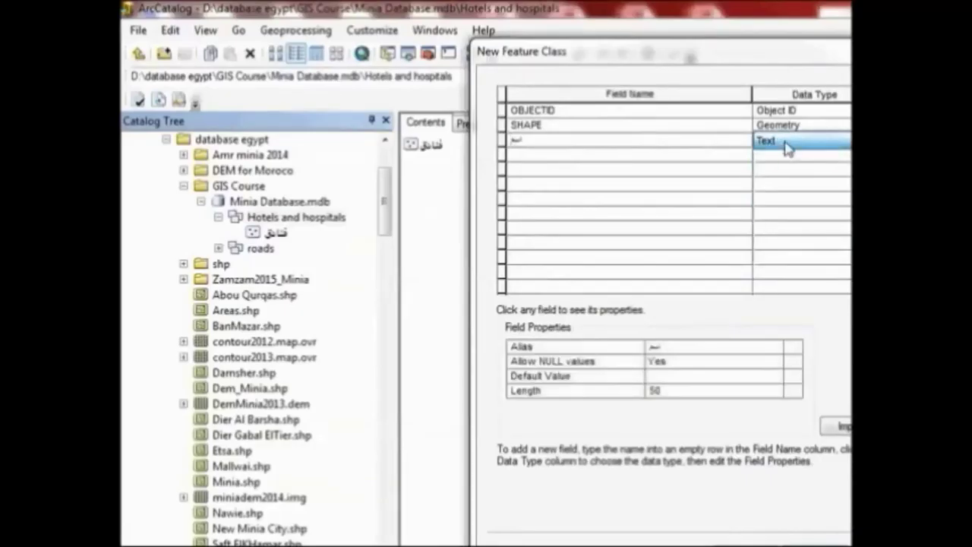
Step: Add a Short Integer field named عدد المرضي and finish creating the feature class, accepting the automatic renaming of the invalid field name
click(641, 158)
text(عدد ال)
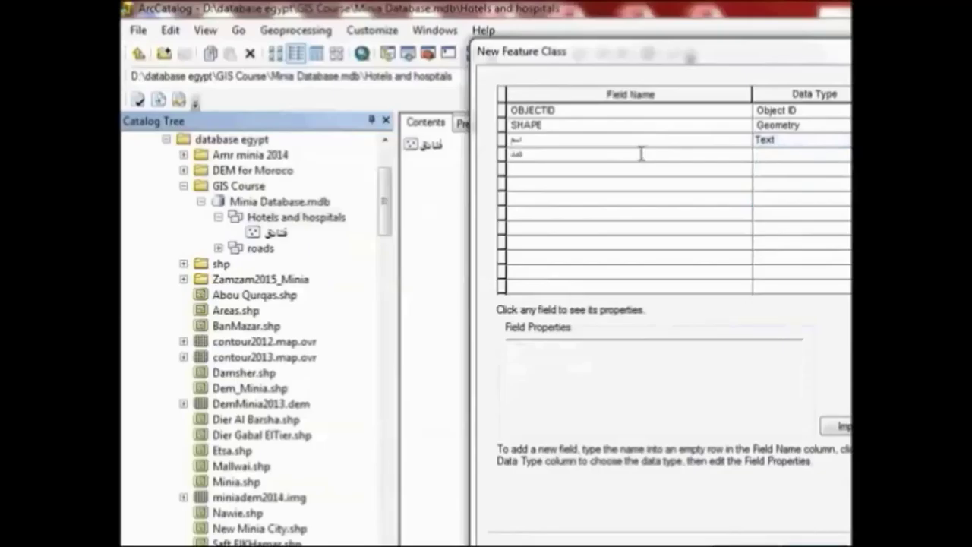
text(مرضى)
click(775, 156)
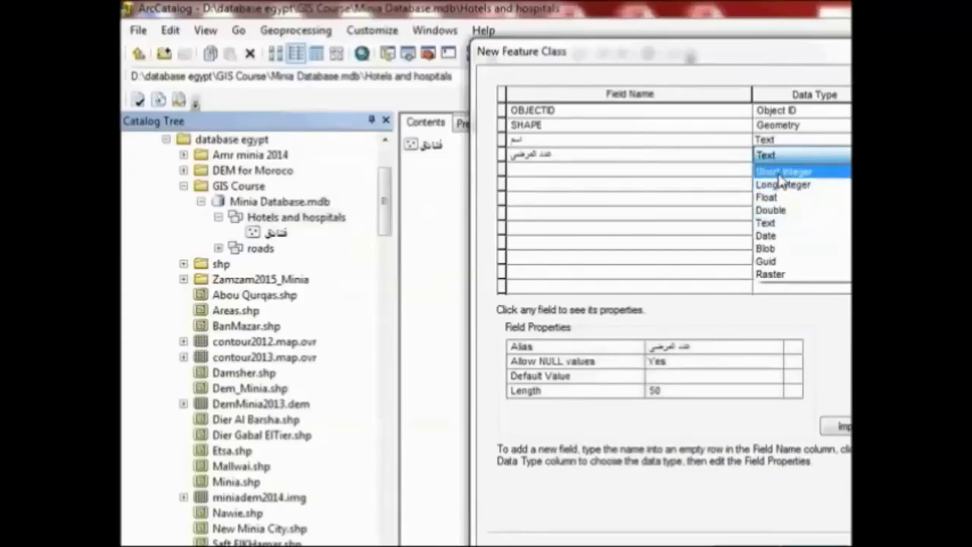
click(783, 172)
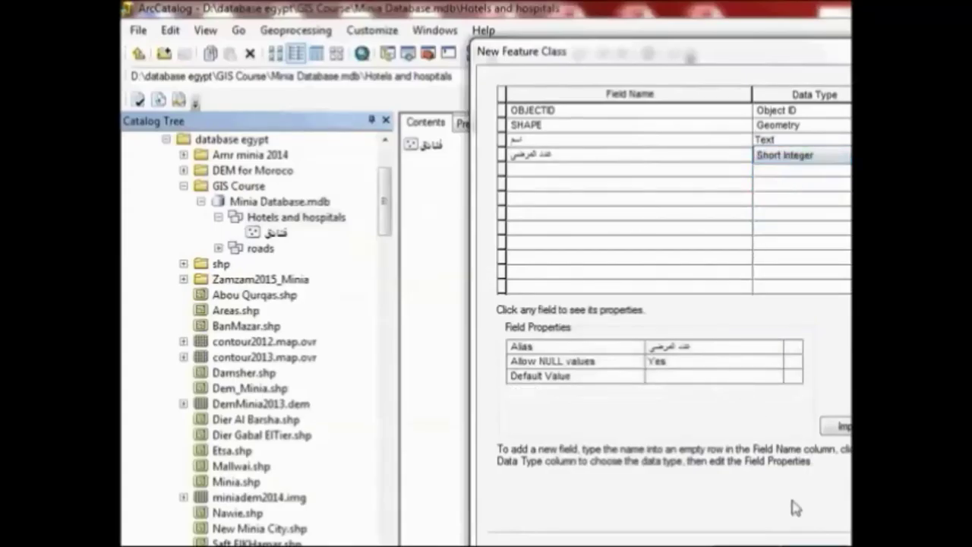
key(Return)
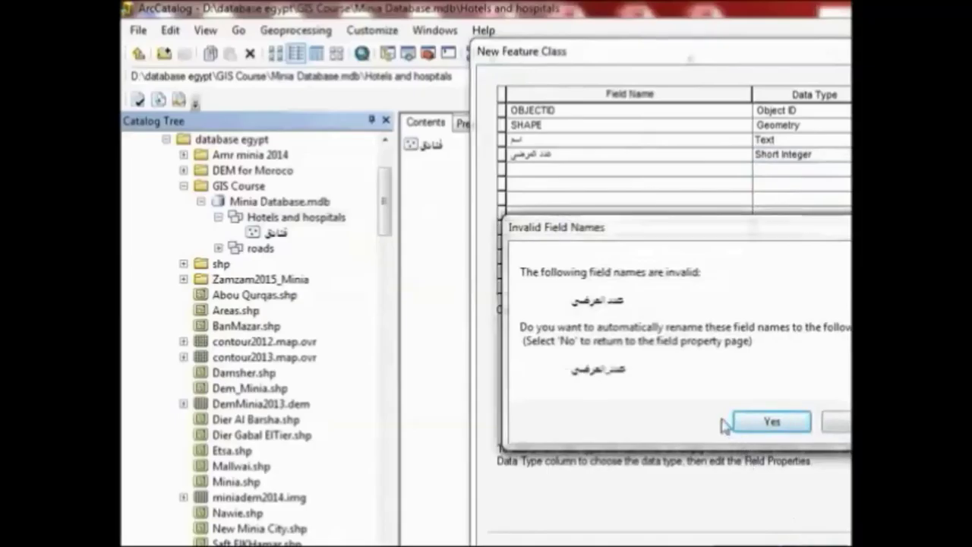
click(763, 424)
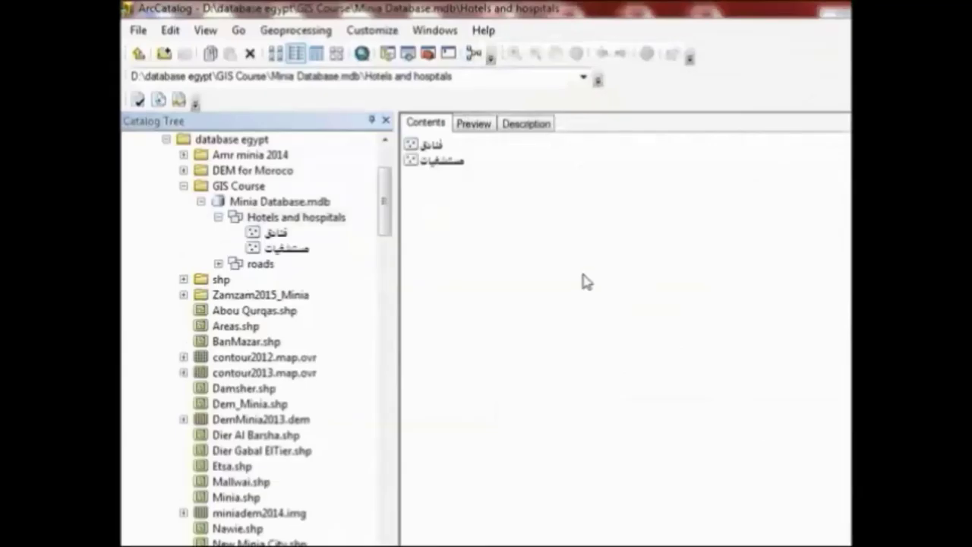
Step: Go back to Minia Database.mdb and start a new feature dataset named parcel in it
click(138, 53)
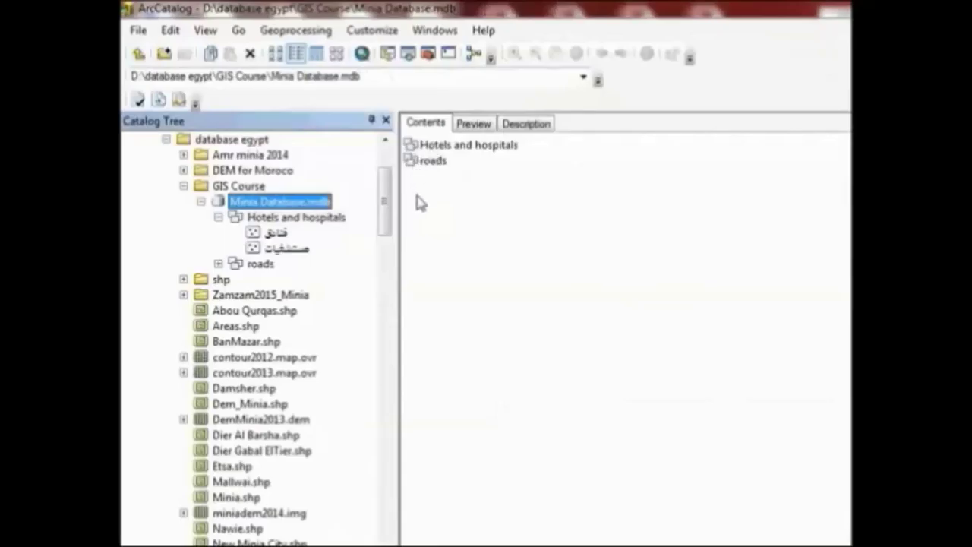
right_click(420, 201)
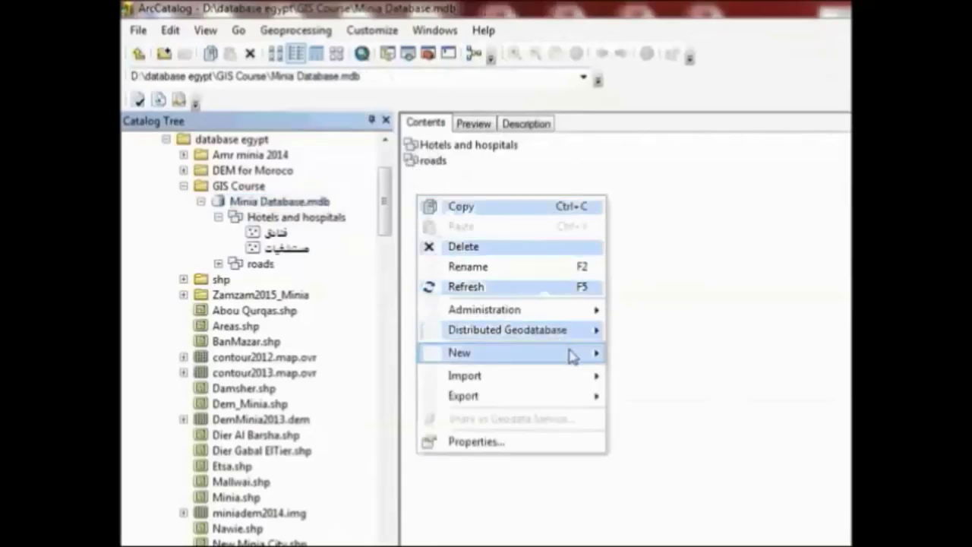
mouse_move(578, 361)
click(623, 354)
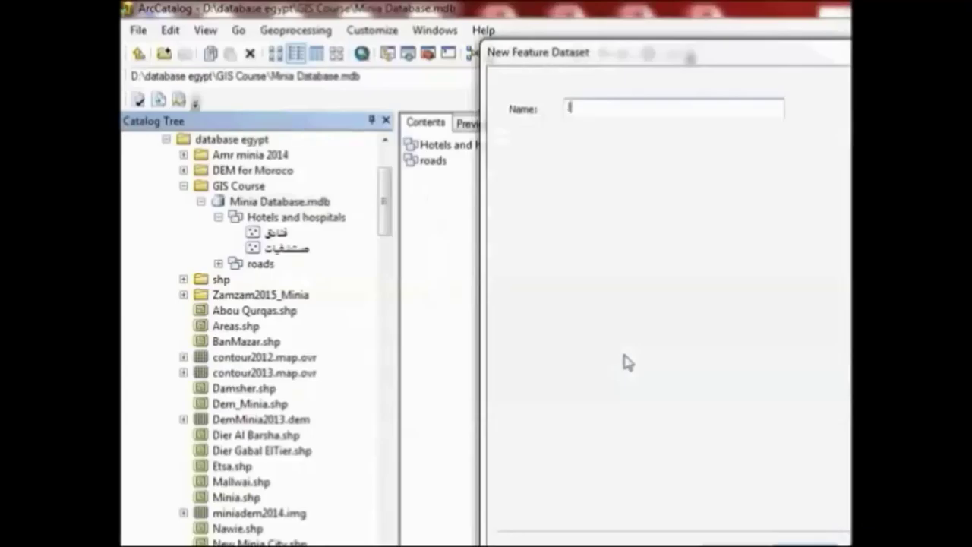
text(parcel)
click(805, 544)
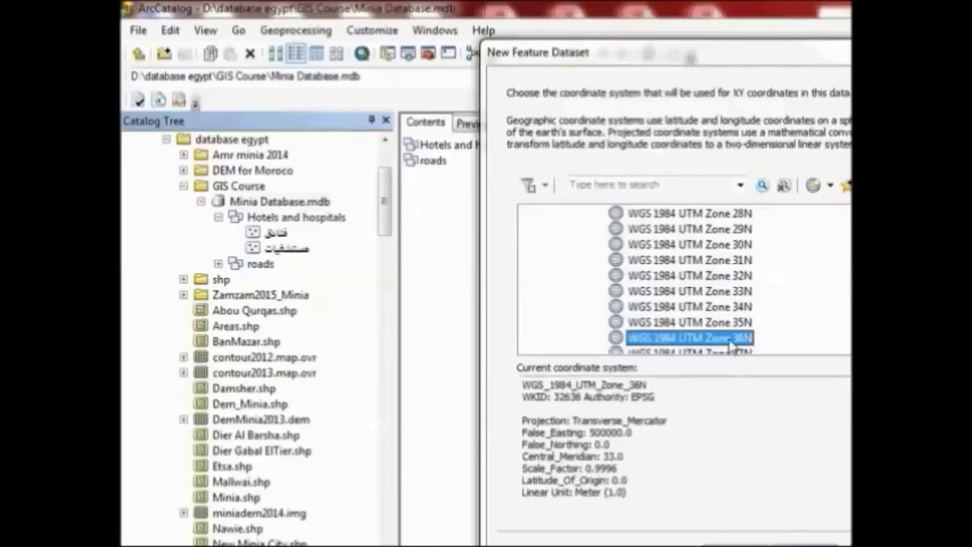
Step: Use WGS 1984 UTM Zone 36N with no vertical coordinate system for the parcel dataset and finish creating it
click(805, 544)
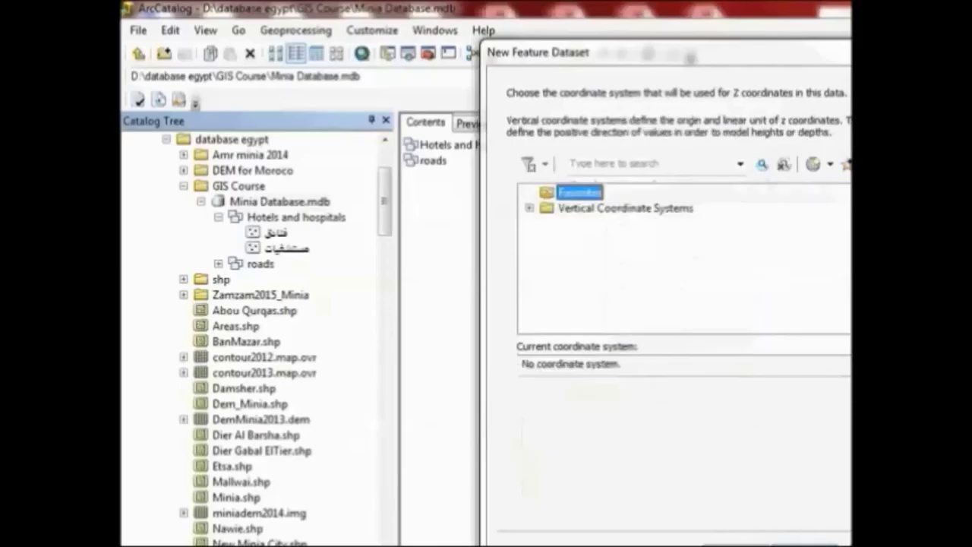
key(Return)
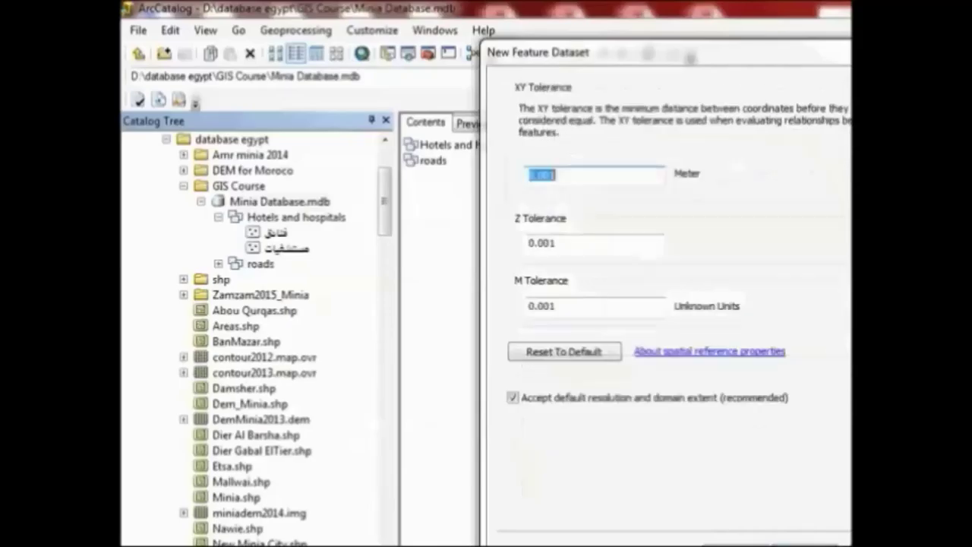
click(548, 173)
text(0)
click(804, 546)
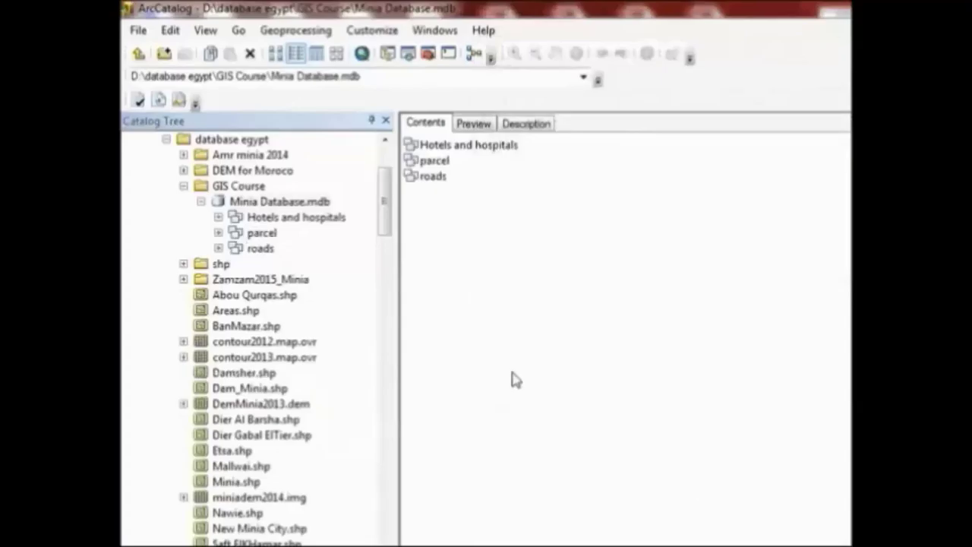
Step: Start a new feature class named houses in the parcel dataset, with the alias منازل and the type Polygon Features
double_click(431, 162)
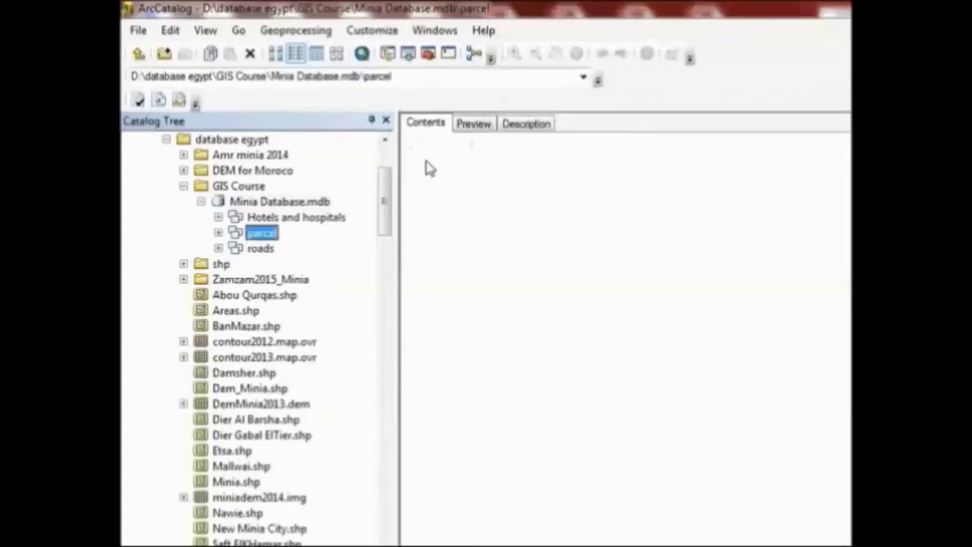
right_click(440, 187)
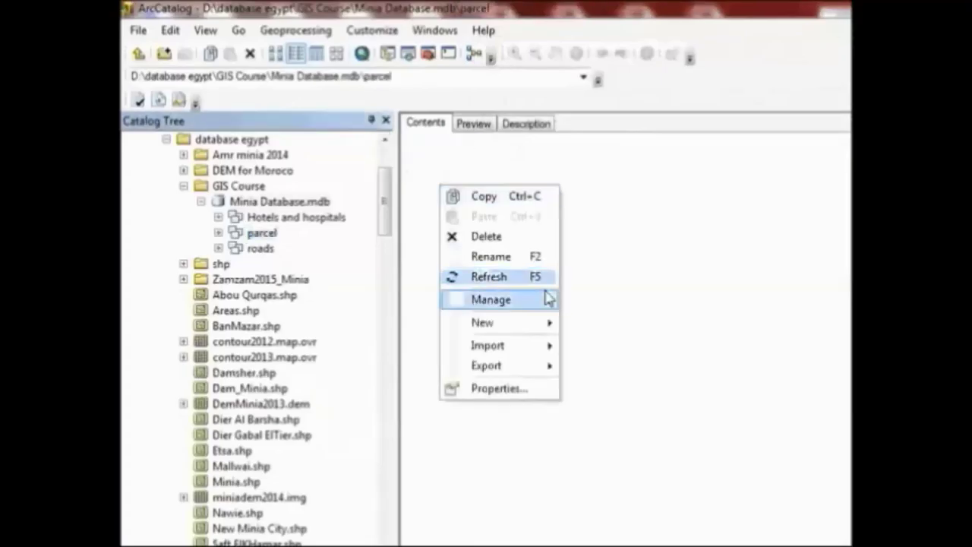
mouse_move(547, 323)
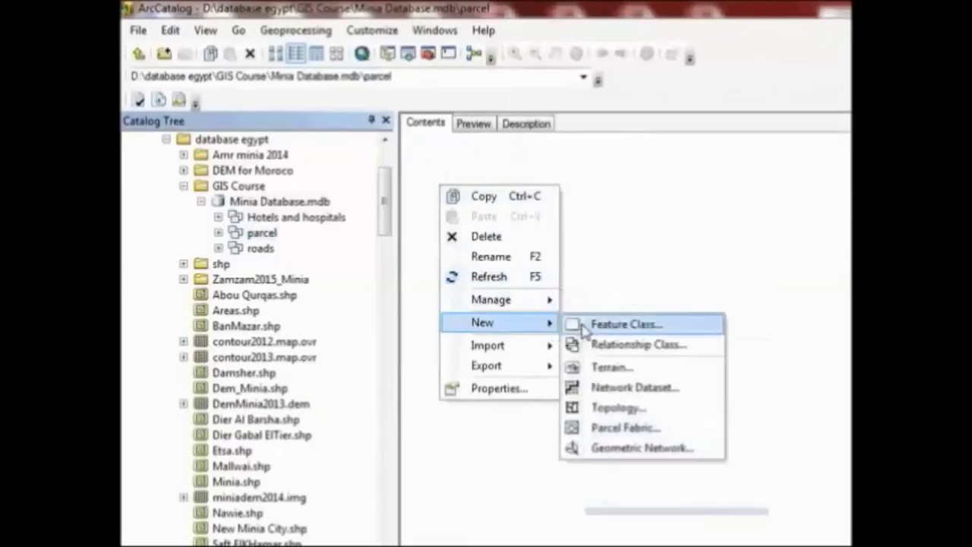
click(584, 325)
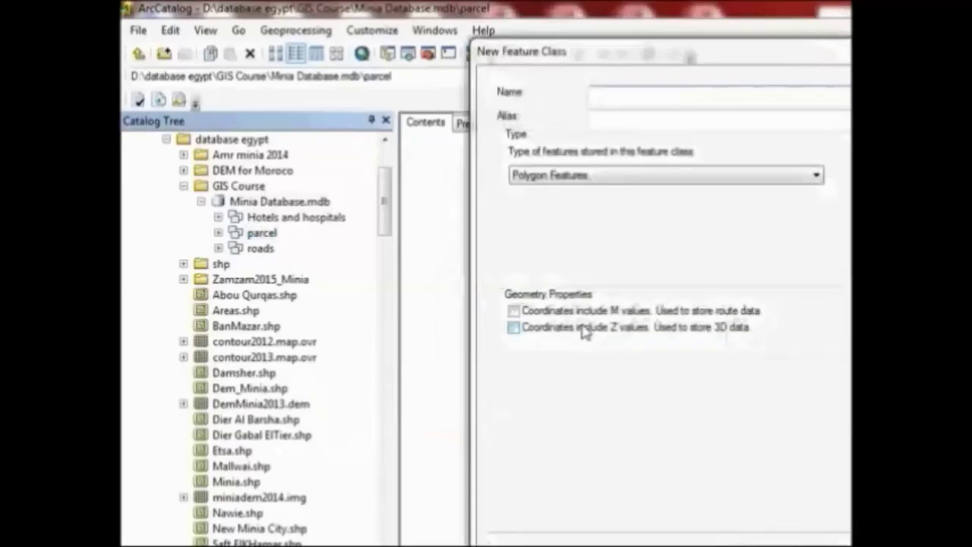
text(houses)
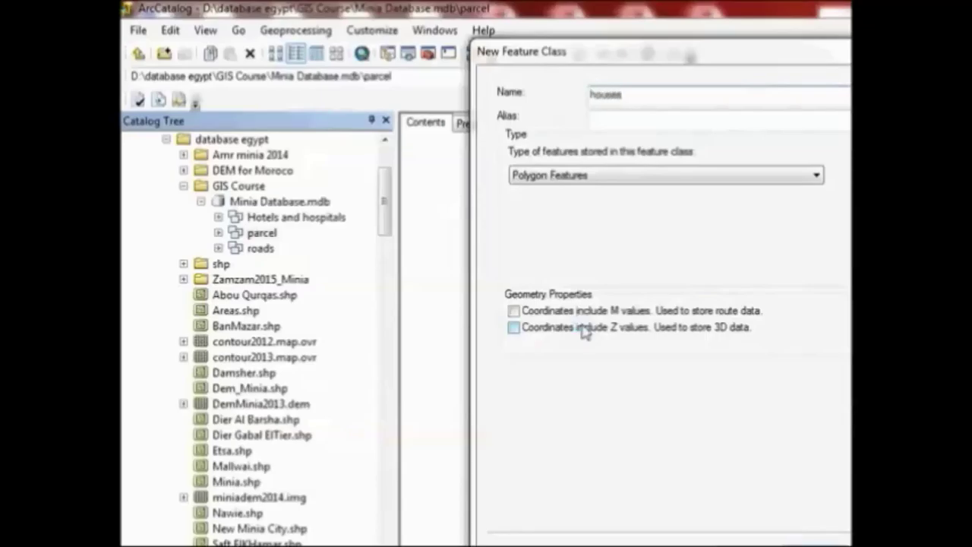
click(680, 123)
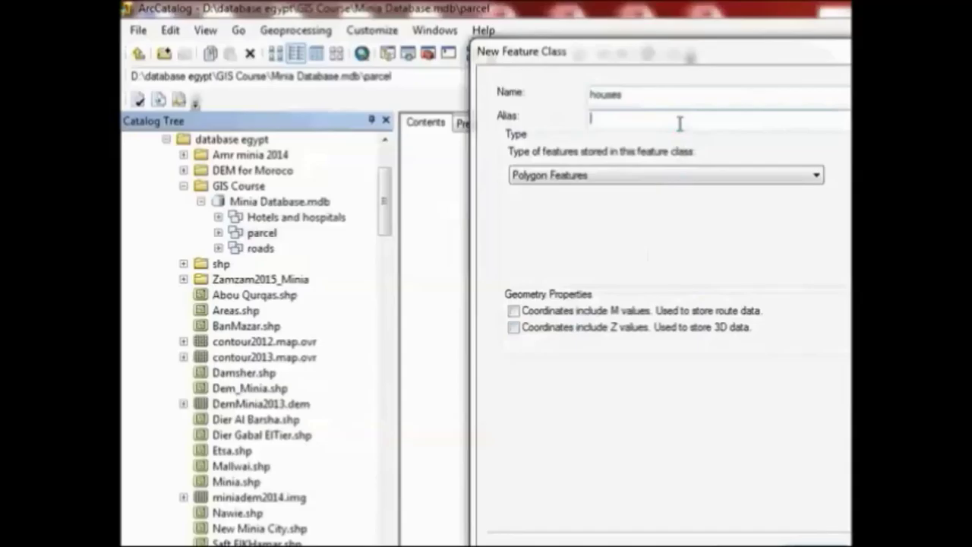
text(منازل)
click(700, 180)
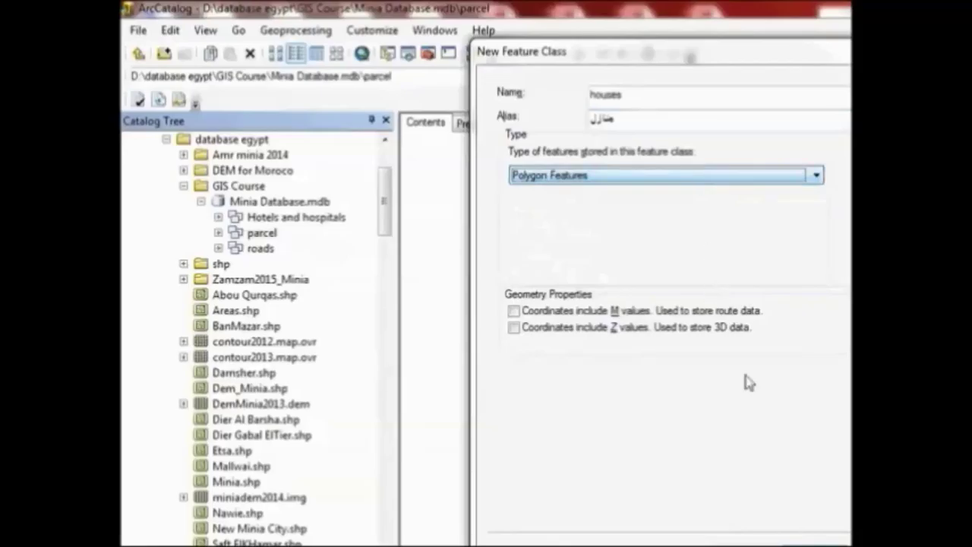
key(Return)
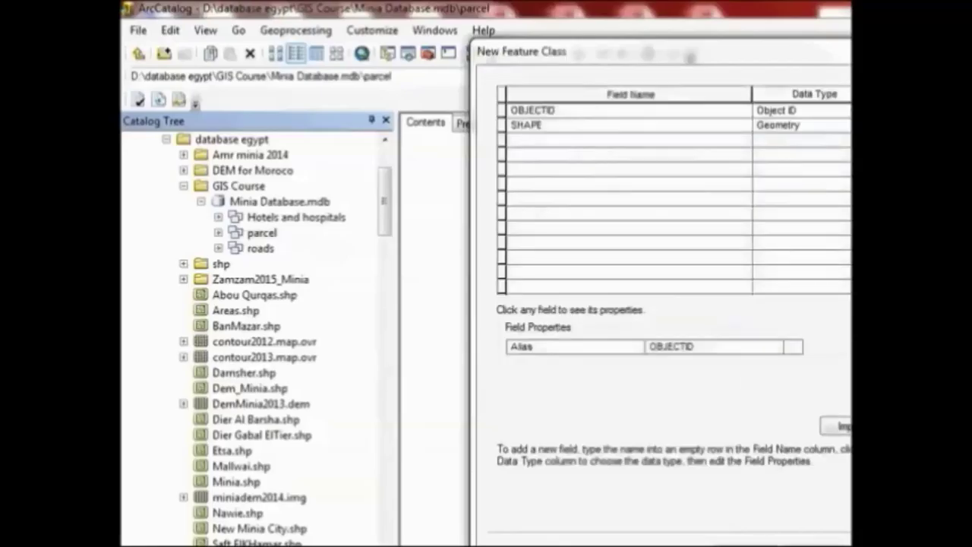
Step: Add a field named استخدام المنزل to the houses feature class with the Text data type
click(531, 143)
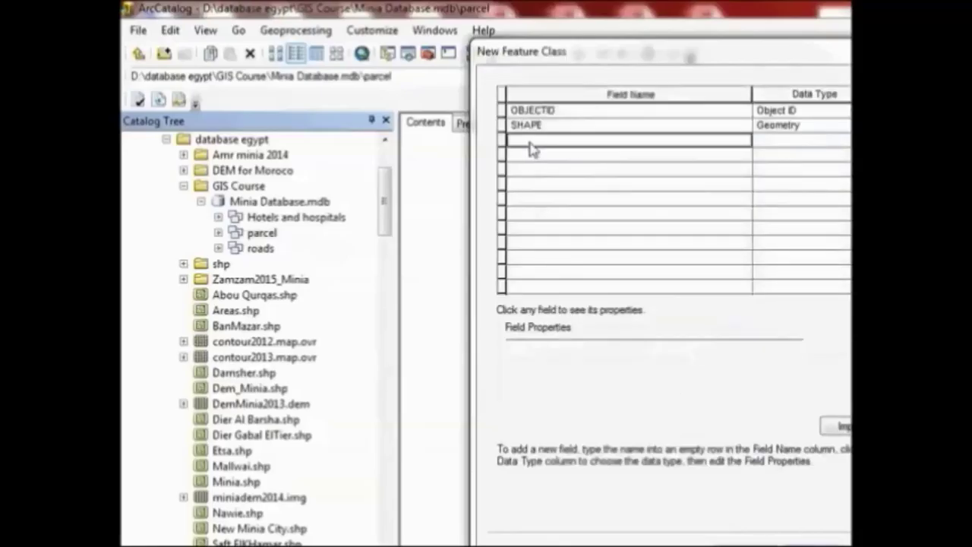
text(اسم)
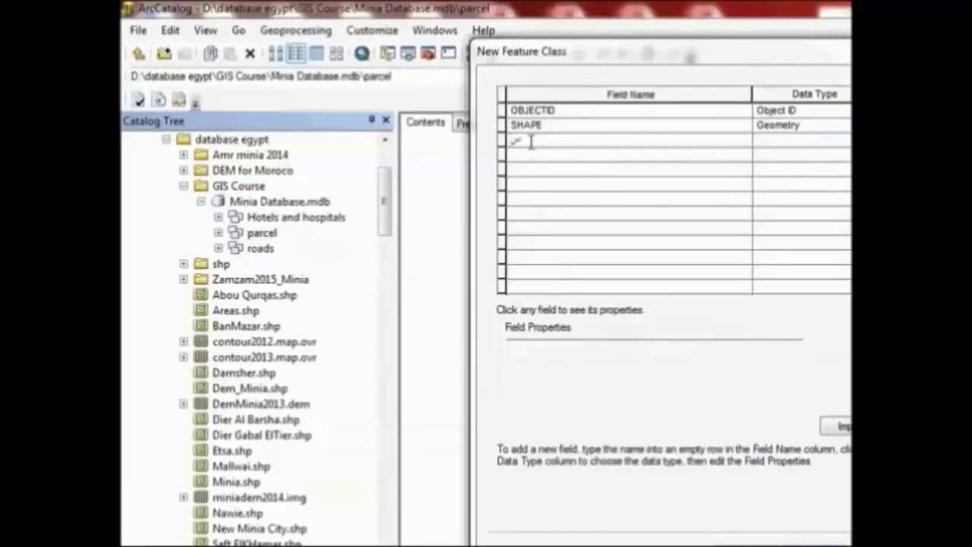
text(_المالك)
text(استخدام_المنزل)
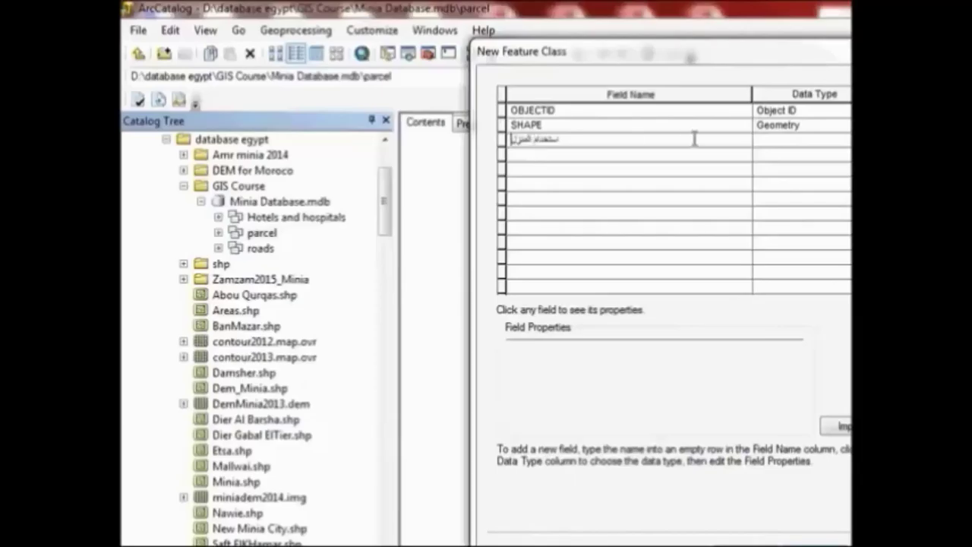
click(763, 150)
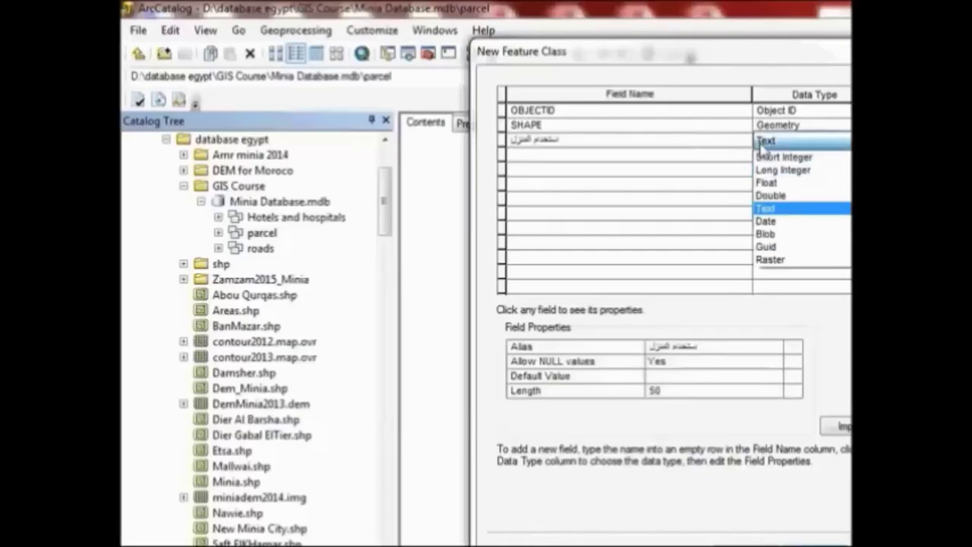
click(764, 150)
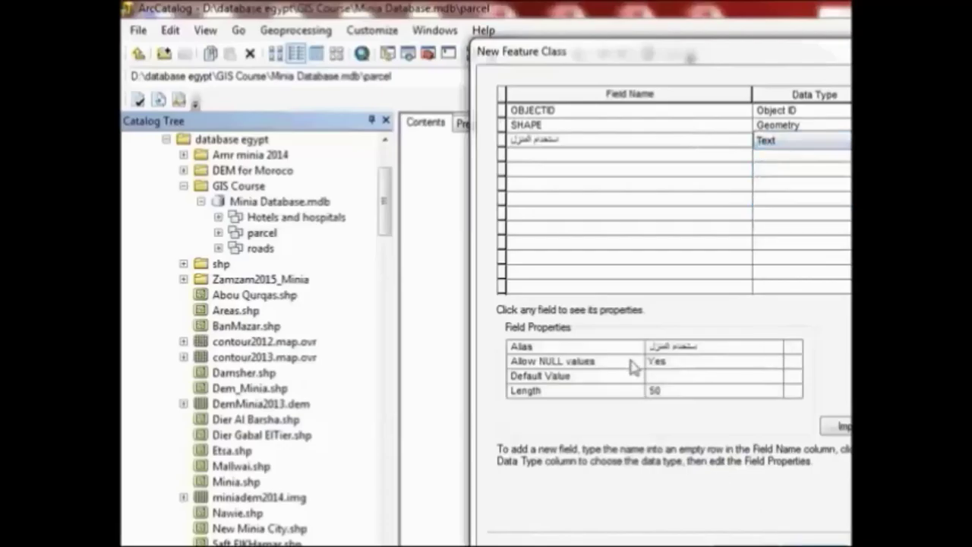
Step: Finish creating the houses feature class, accepting the automatic field renaming, and show the parcel dataset's contents as thumbnails
click(798, 541)
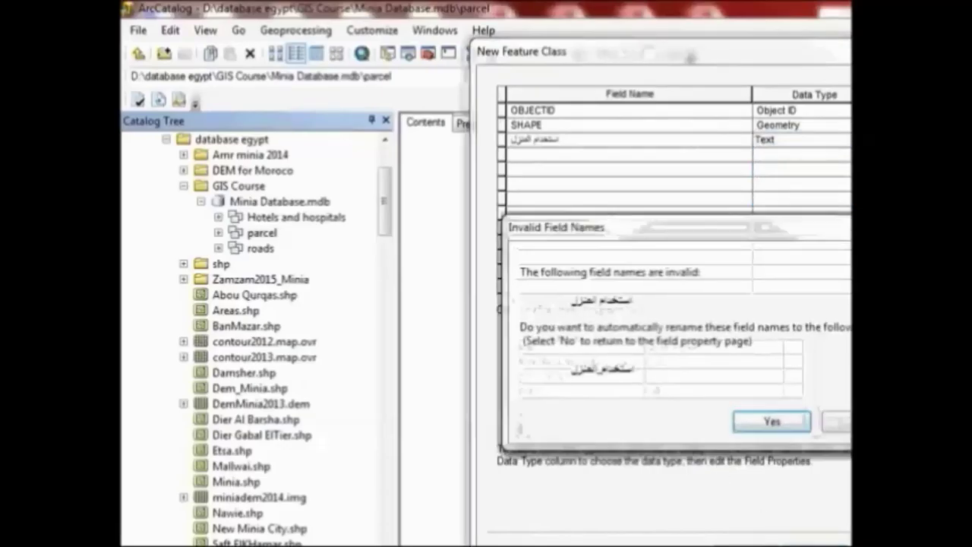
click(790, 426)
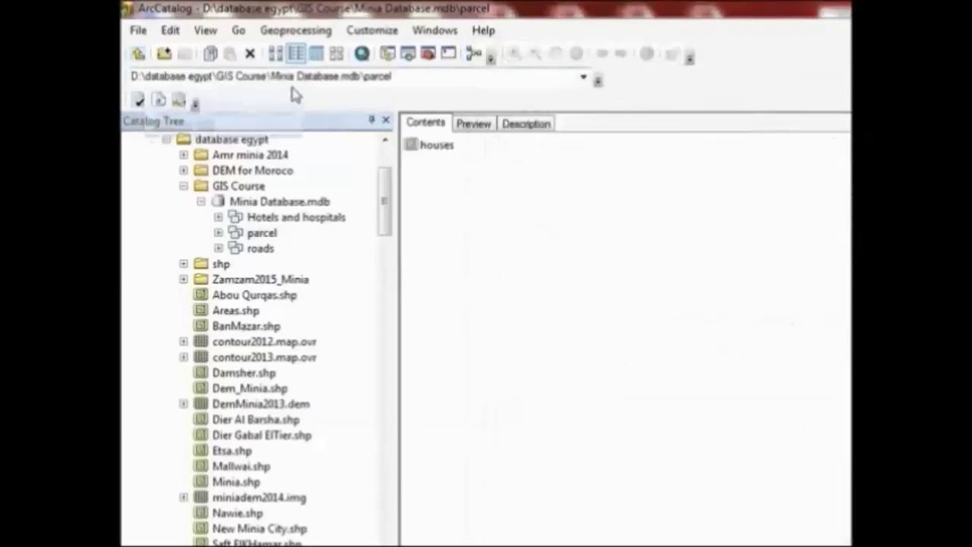
click(338, 55)
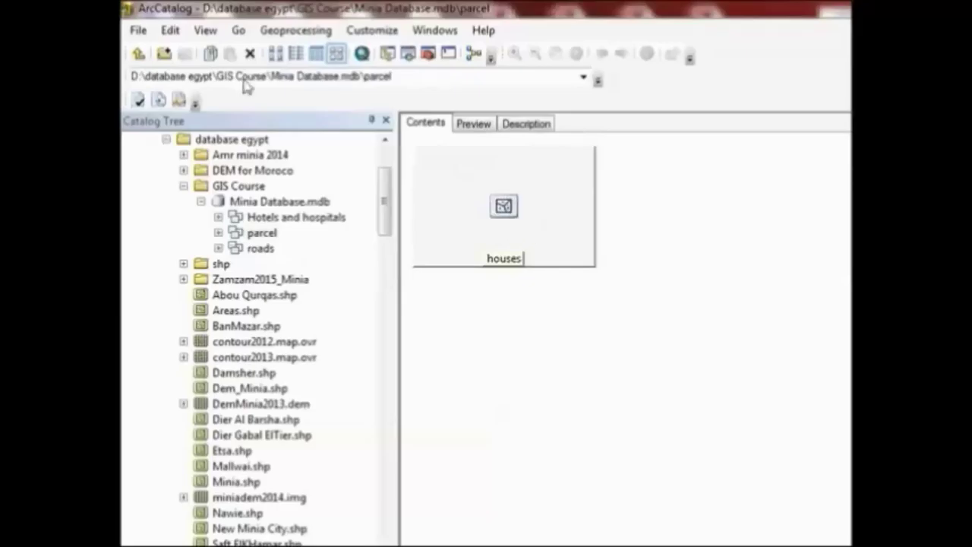
Step: Look through the contents of the roads and Hotels and hospitals datasets in Minia Database.mdb and return to the parcel dataset
click(140, 54)
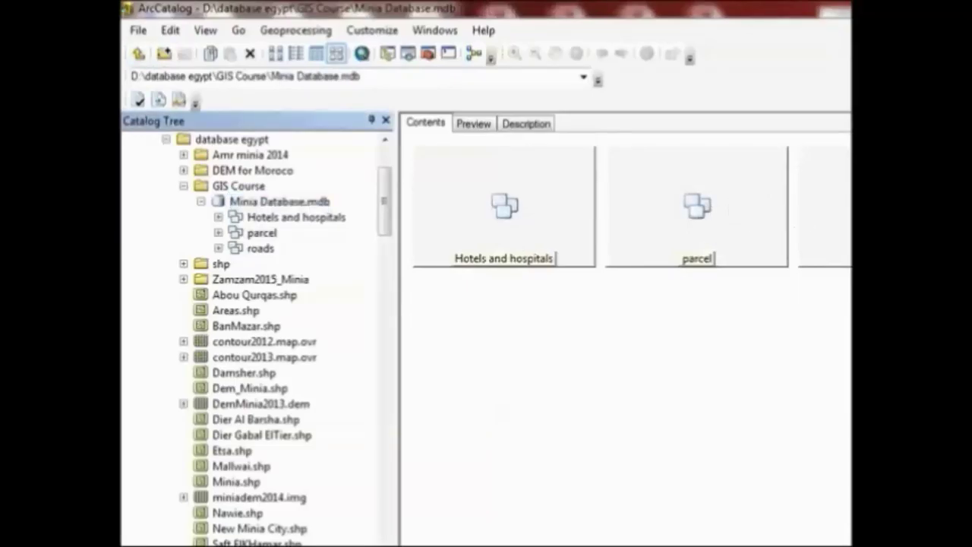
click(260, 249)
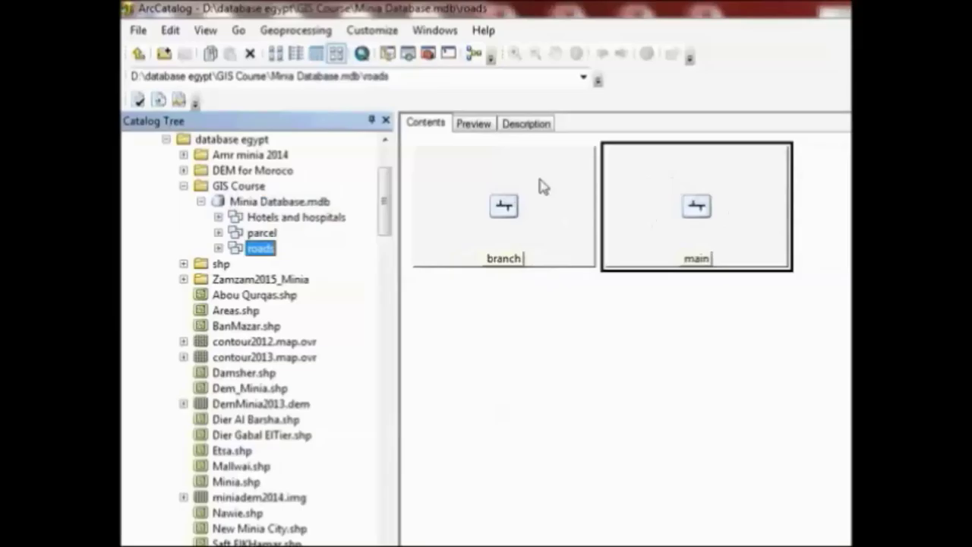
click(138, 53)
double_click(503, 217)
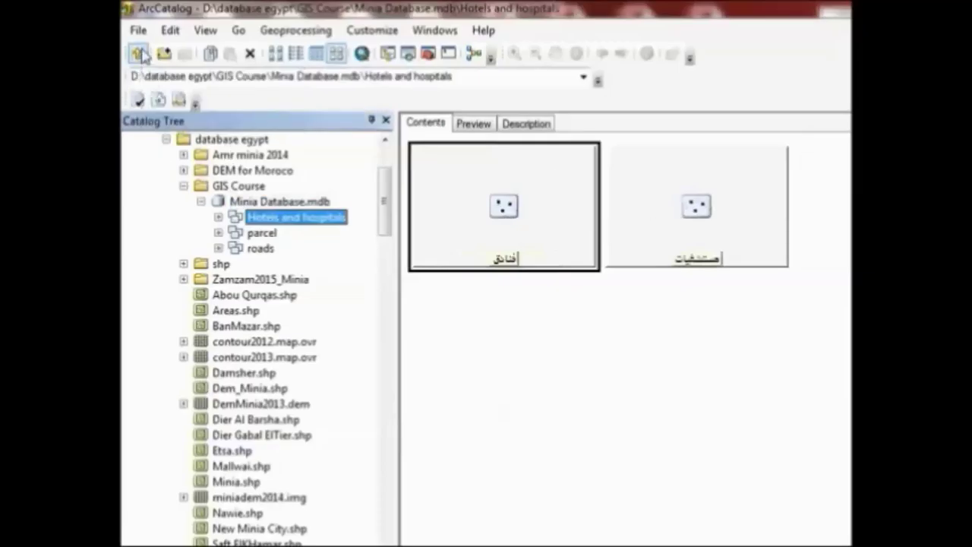
click(139, 55)
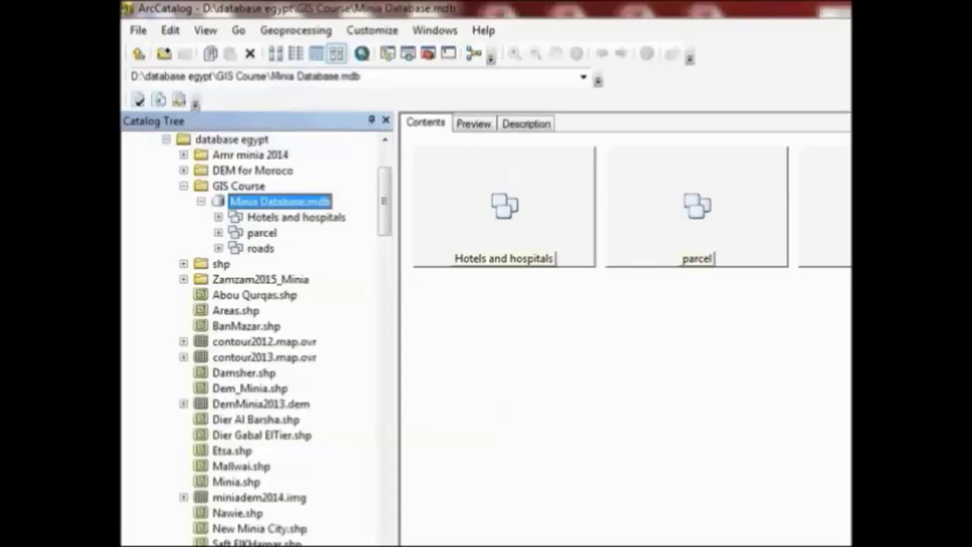
double_click(672, 210)
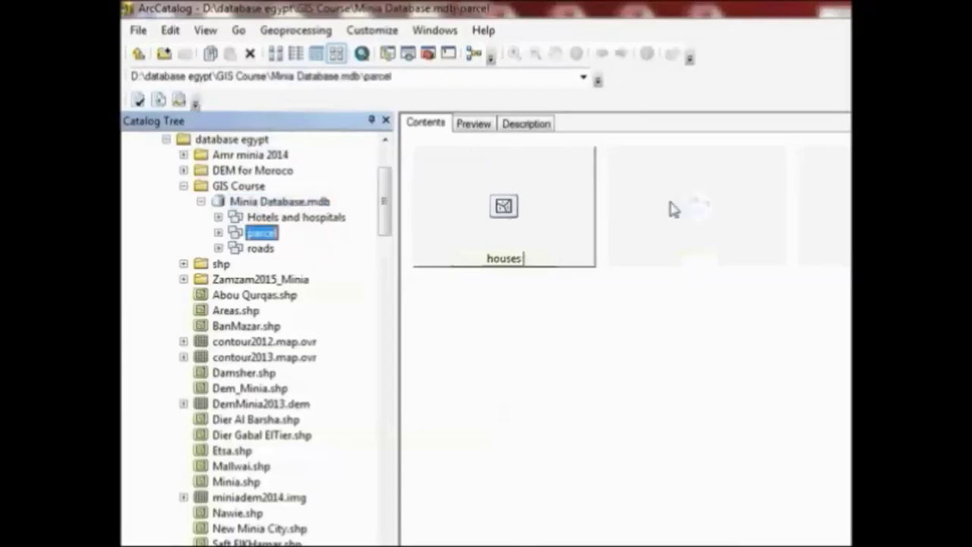
Step: Show the parcel dataset's contents as large icons instead of thumbnails
right_click(672, 287)
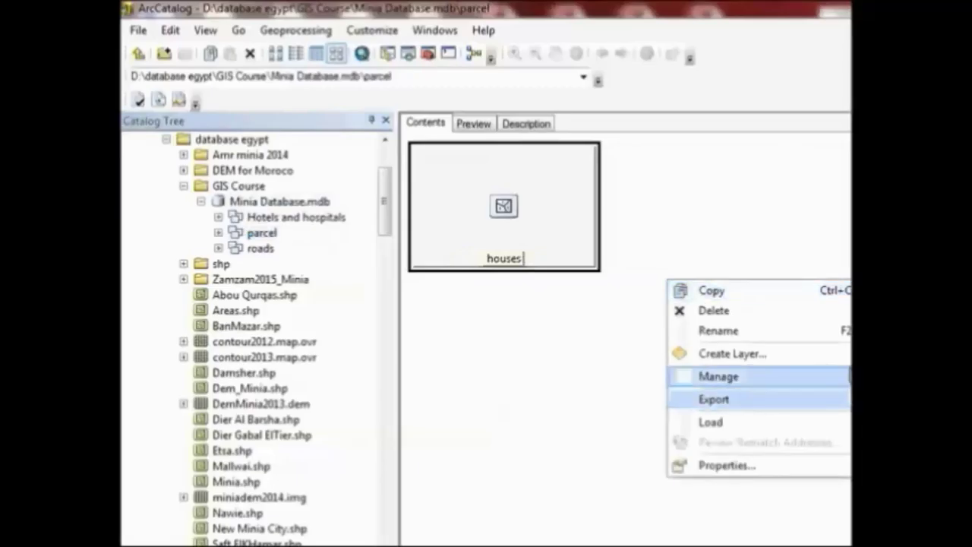
click(804, 251)
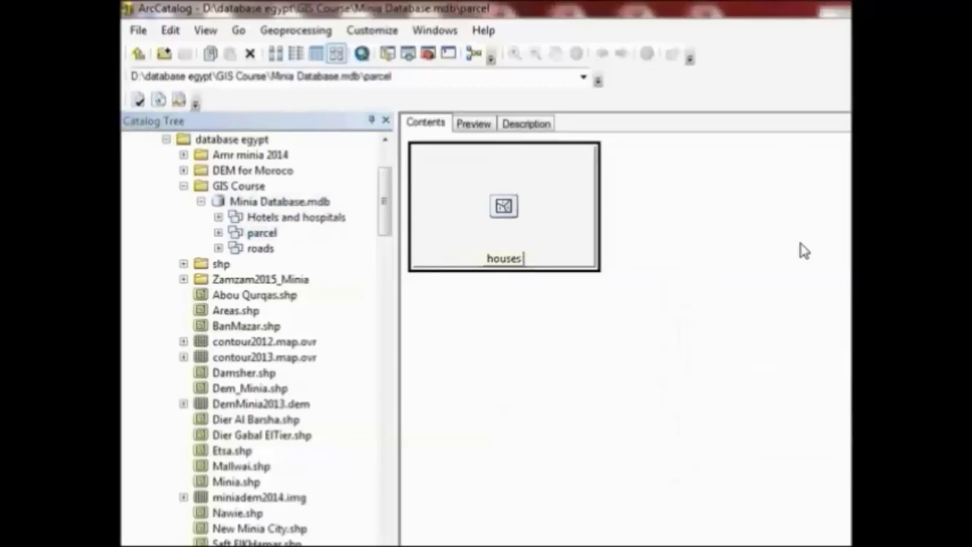
right_click(804, 251)
click(737, 260)
click(275, 54)
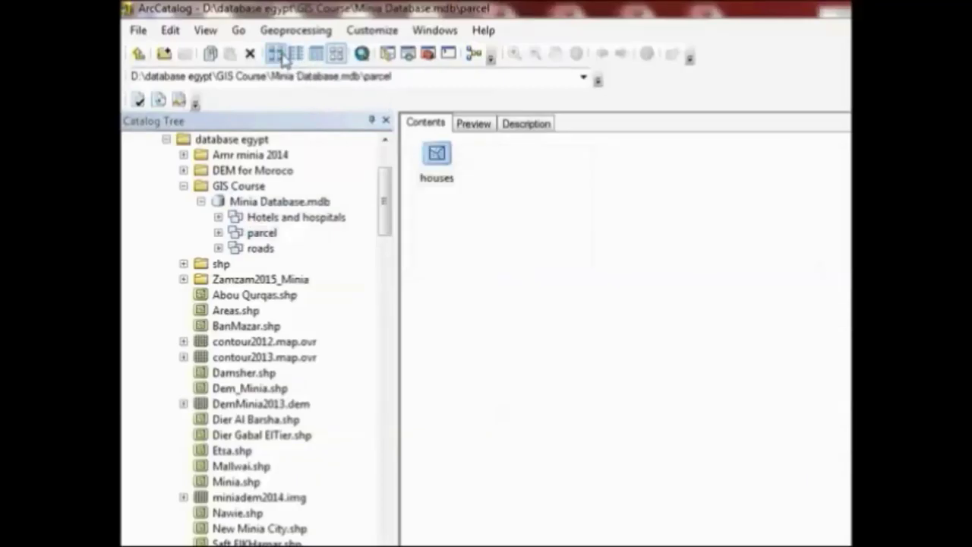
right_click(531, 283)
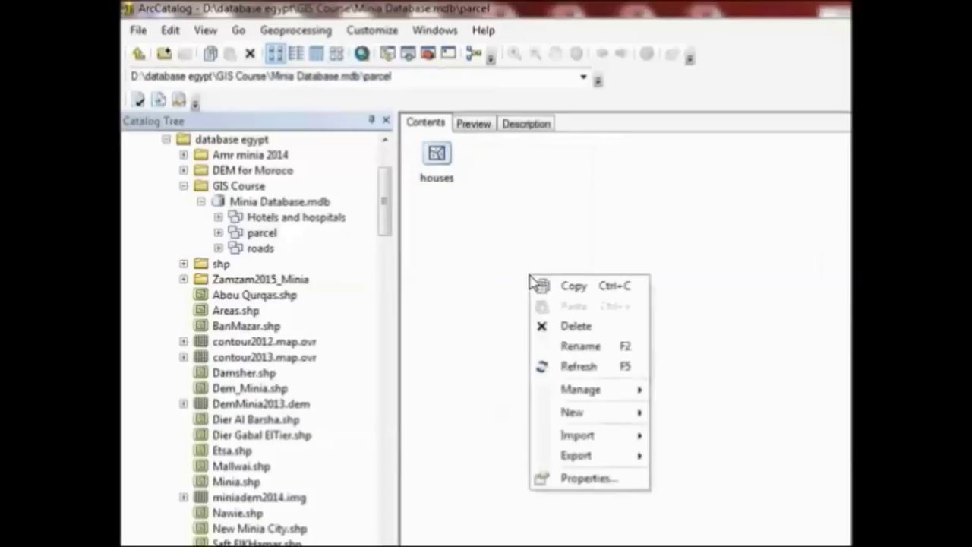
click(580, 346)
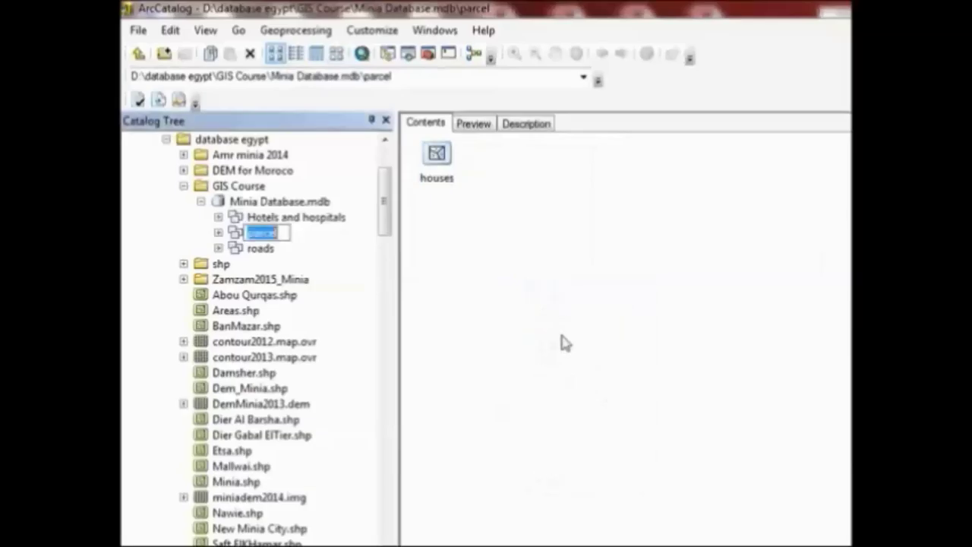
click(501, 275)
Step: Start a new feature class named Anootation in the parcel dataset with the type Annotation Features
right_click(501, 275)
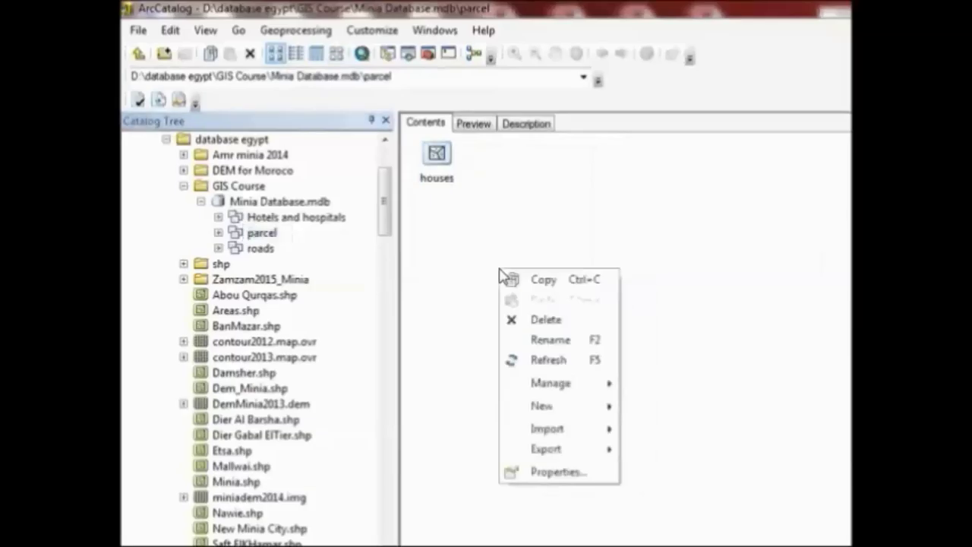
mouse_move(607, 407)
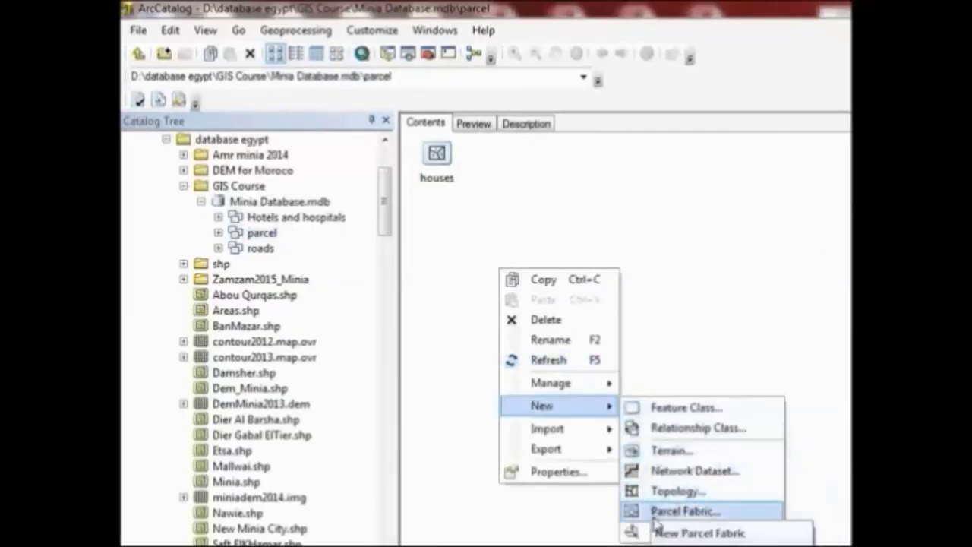
click(650, 412)
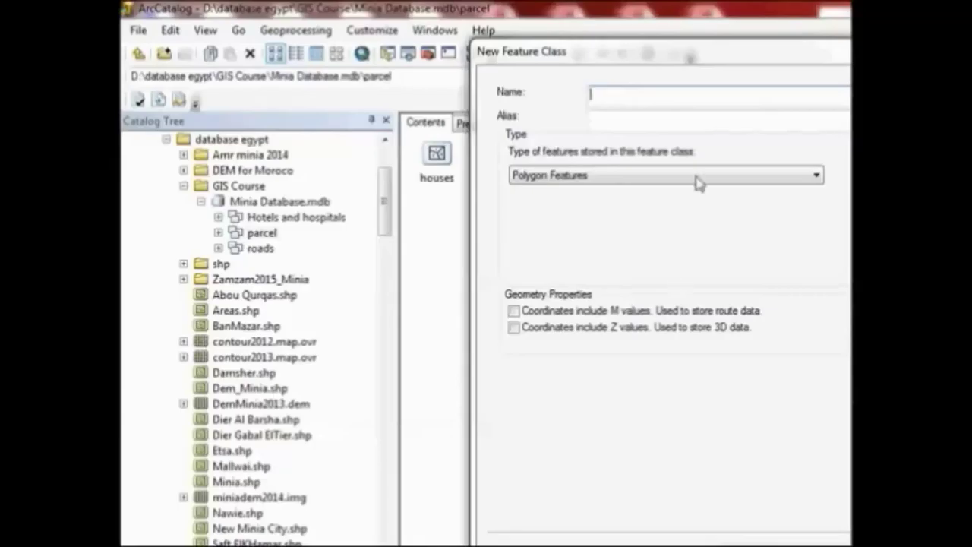
key(alt)
text(Anosta)
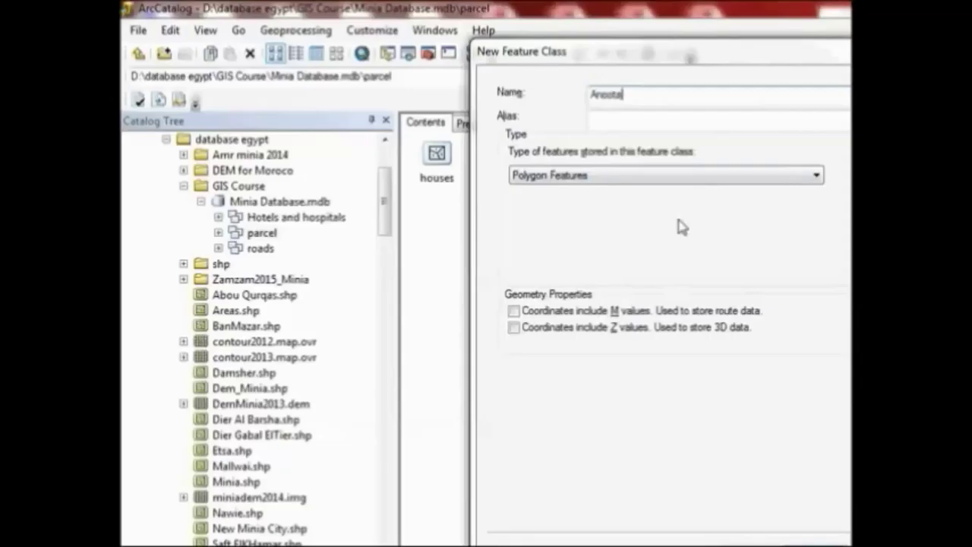
text(tion)
click(680, 185)
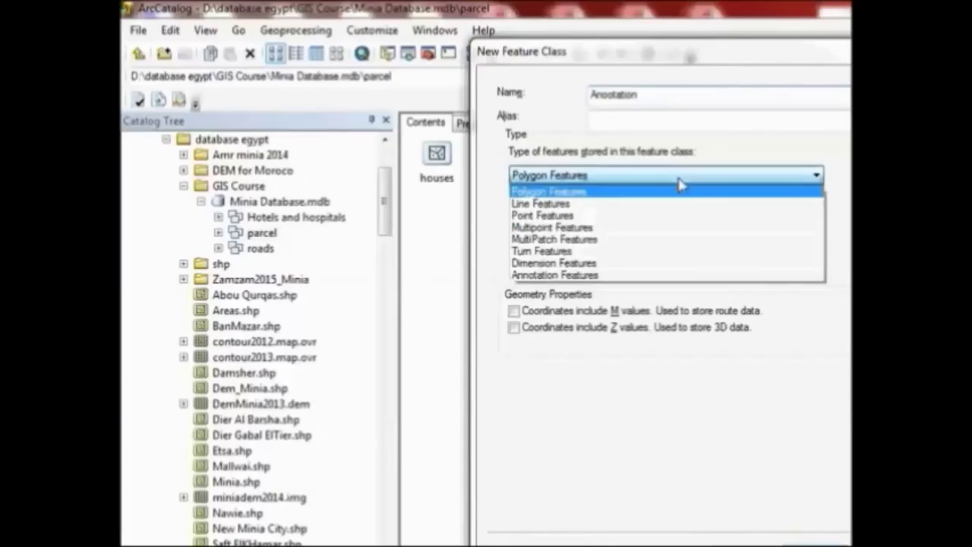
click(658, 275)
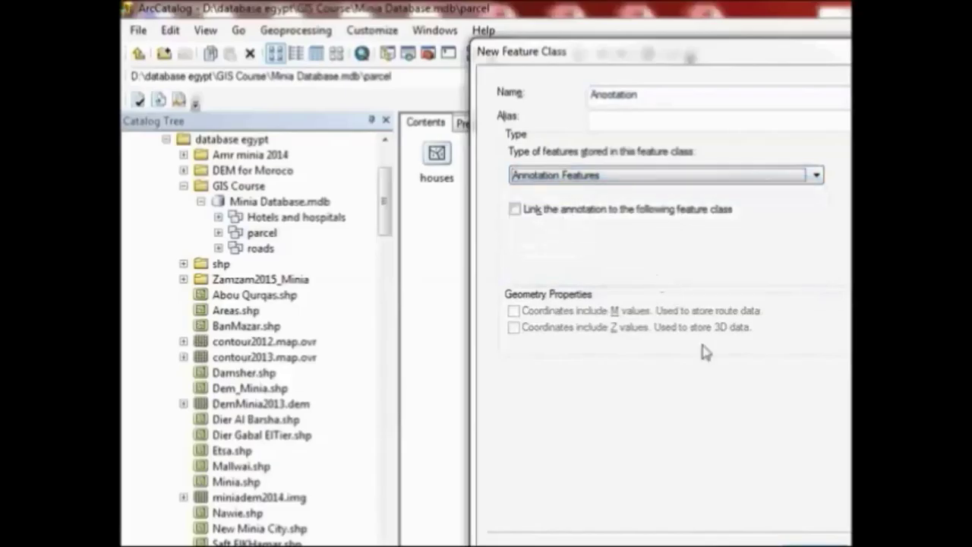
key(Return)
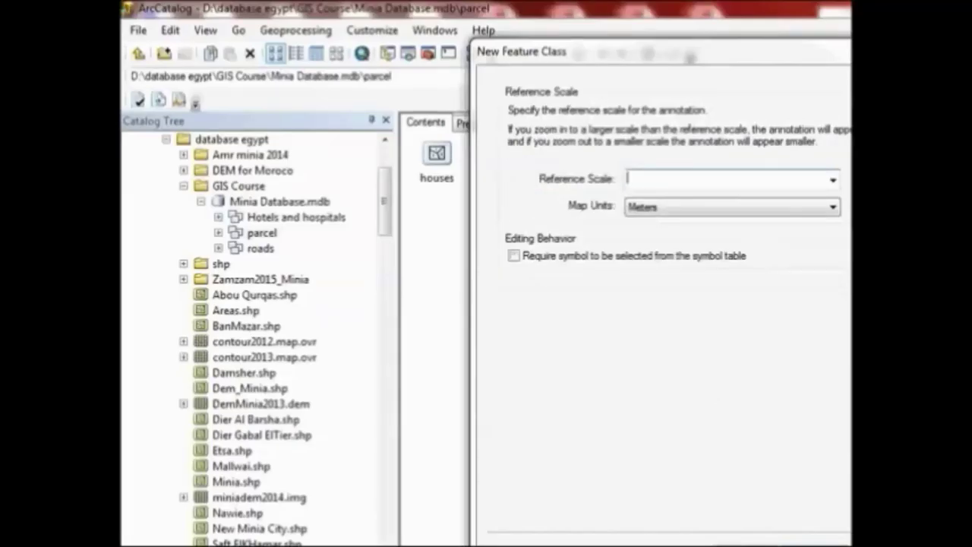
Step: Set the annotation's reference scale to 1:10,000, keeping Meters as the map units
click(834, 180)
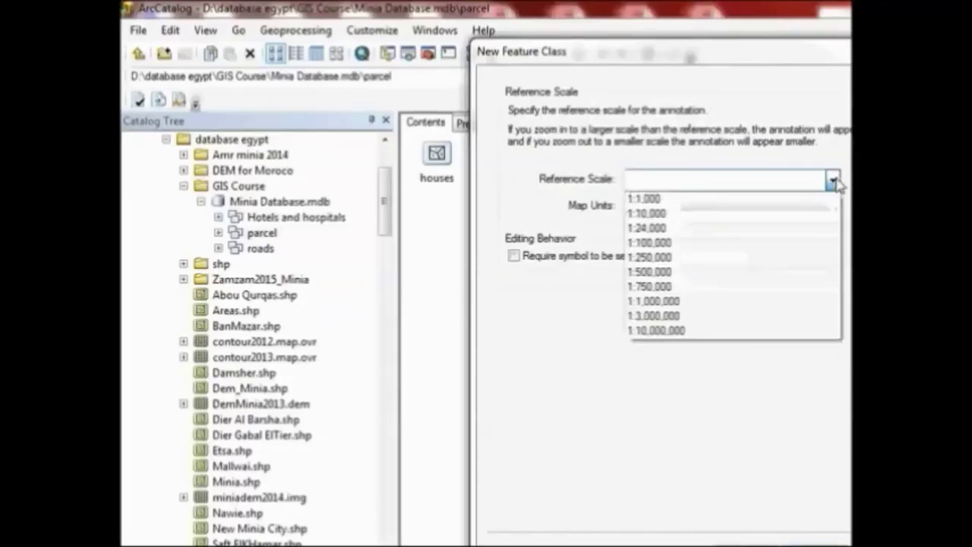
click(815, 215)
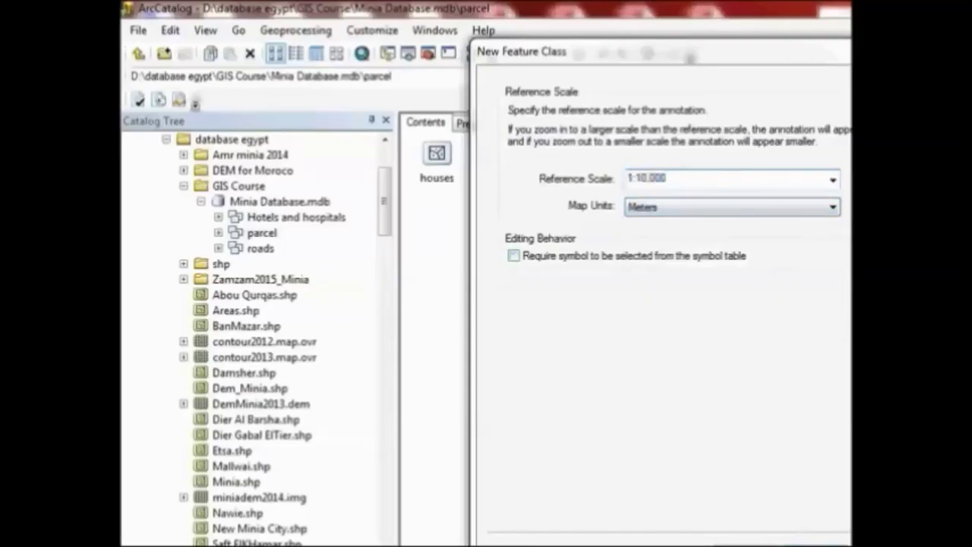
key(Return)
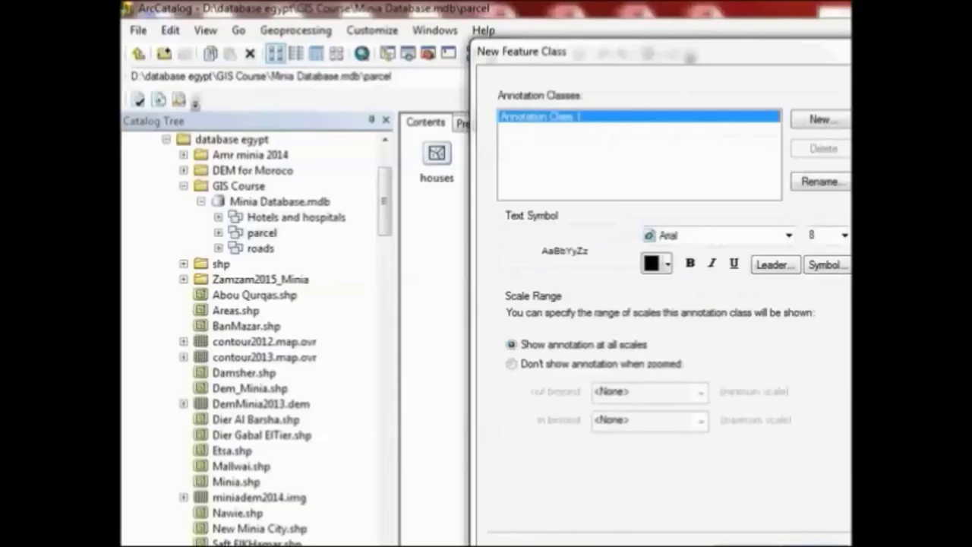
Step: Make the annotation class's text symbol size 12, bold and red, and finish creating the feature class with the default fields
click(846, 238)
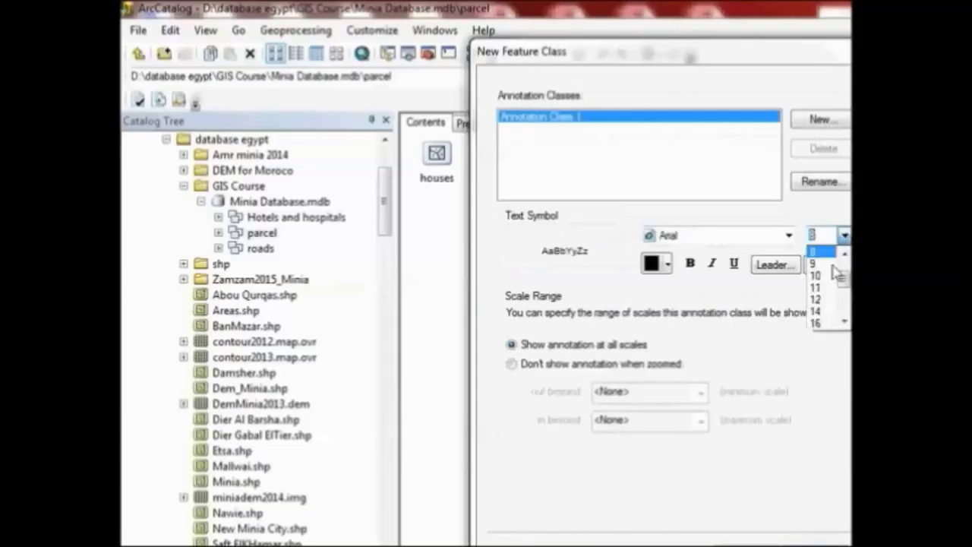
click(830, 301)
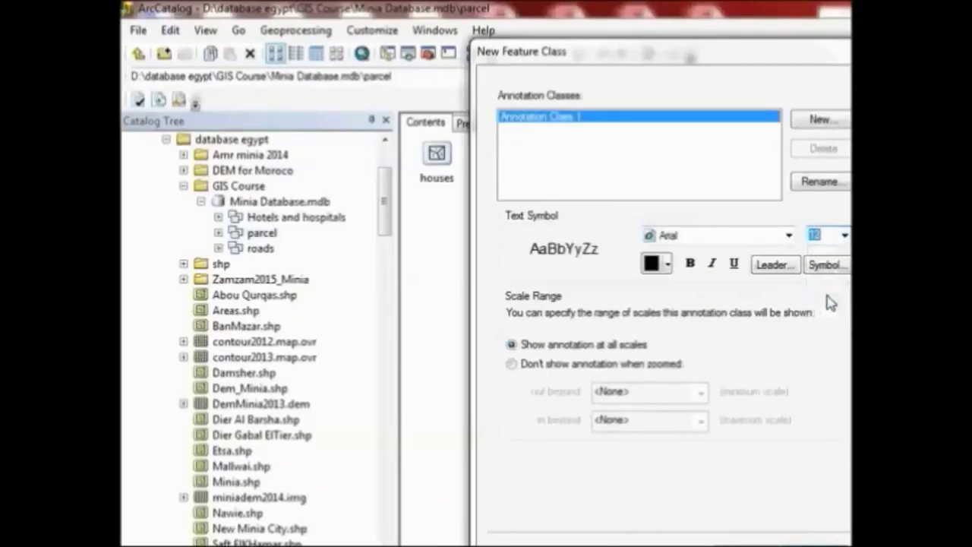
click(690, 264)
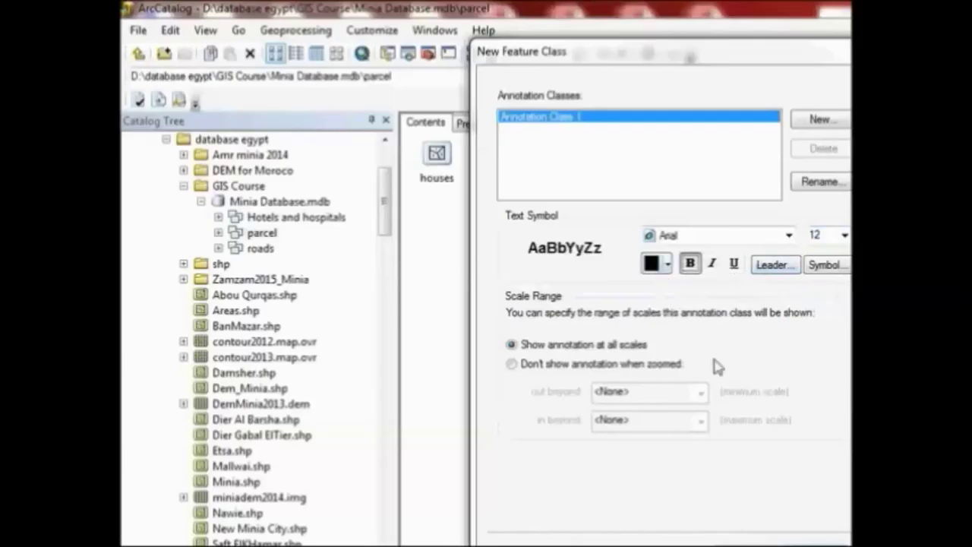
click(668, 263)
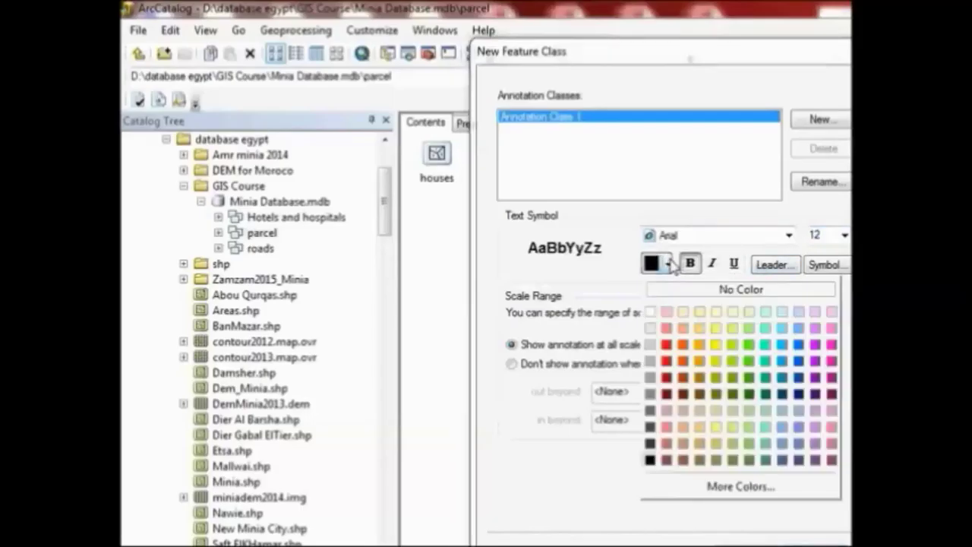
click(667, 345)
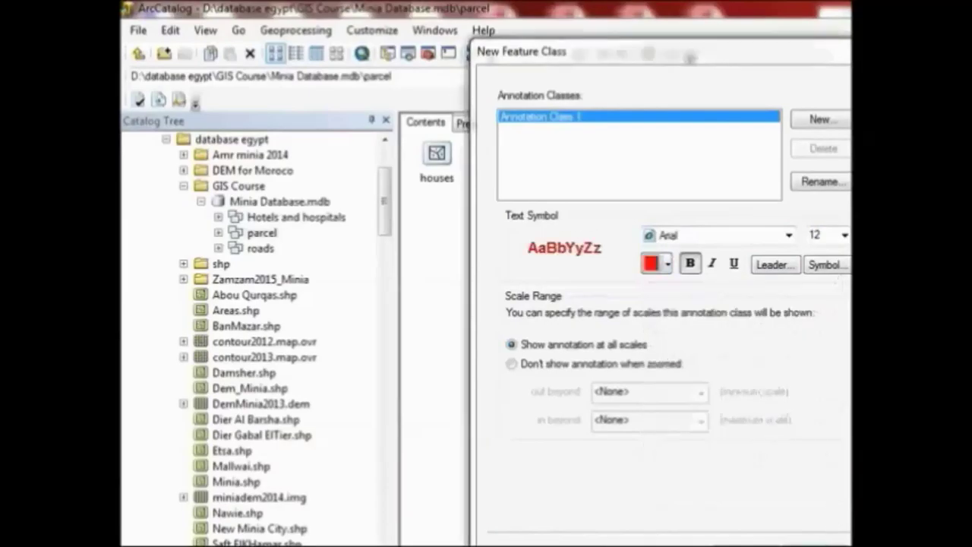
key(Return)
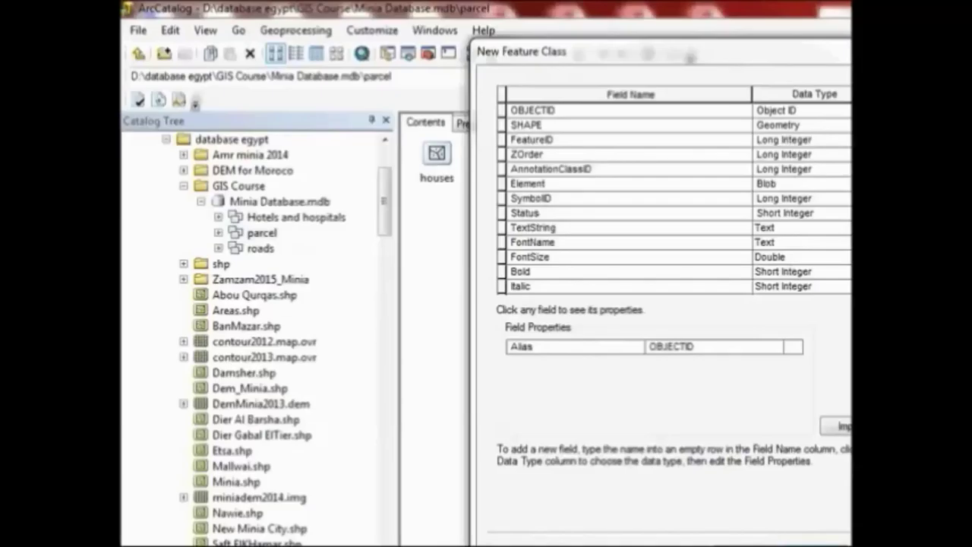
key(Return)
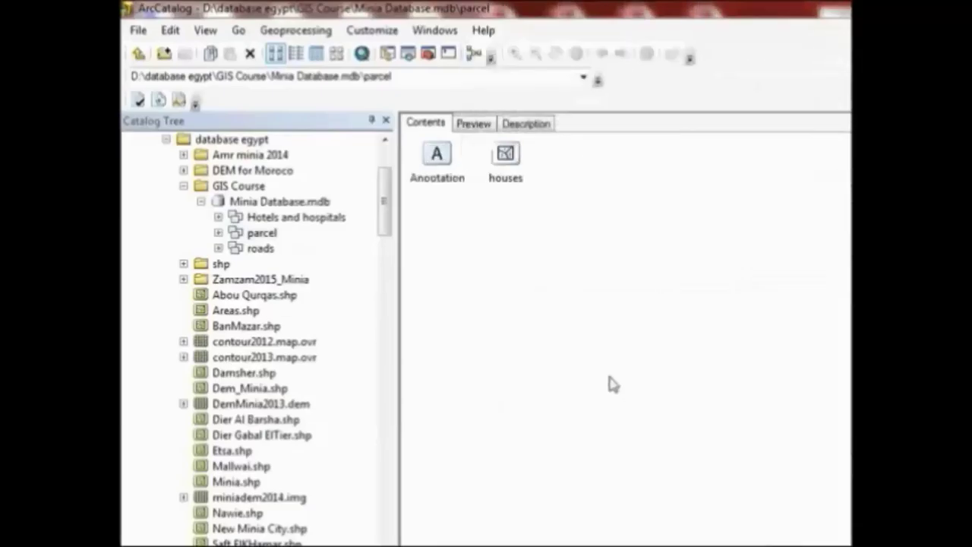
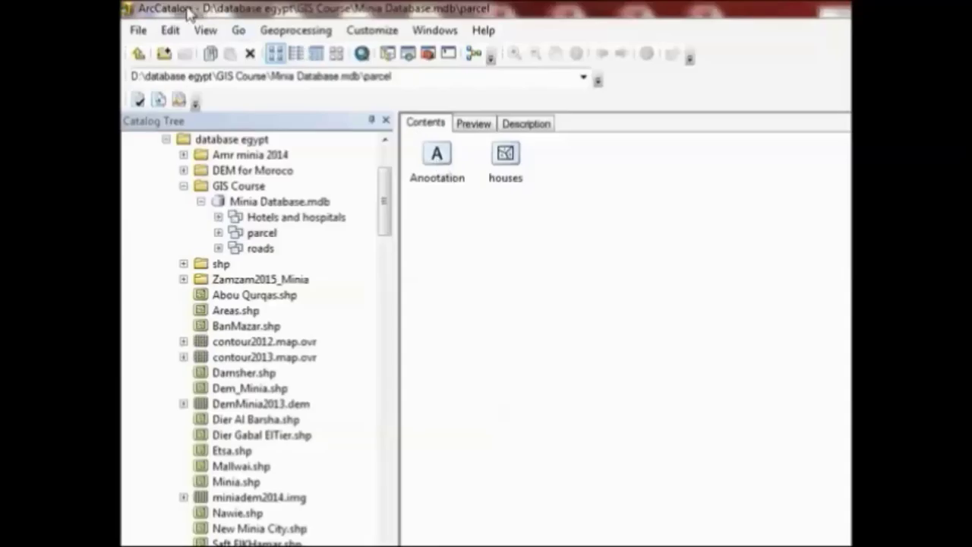
Step: Start a new shapefile named roads2_shap in the GIS Course folder with the feature type Polyline
click(140, 57)
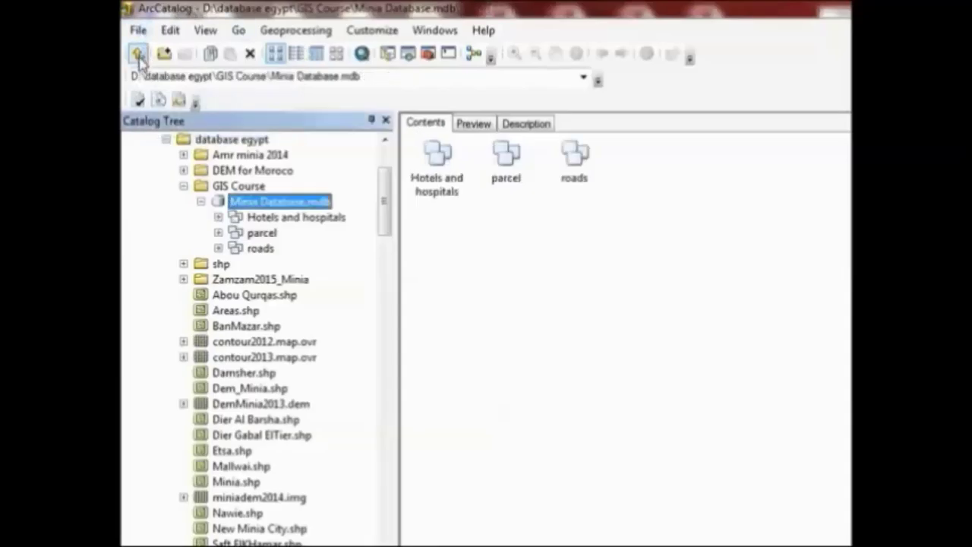
click(139, 56)
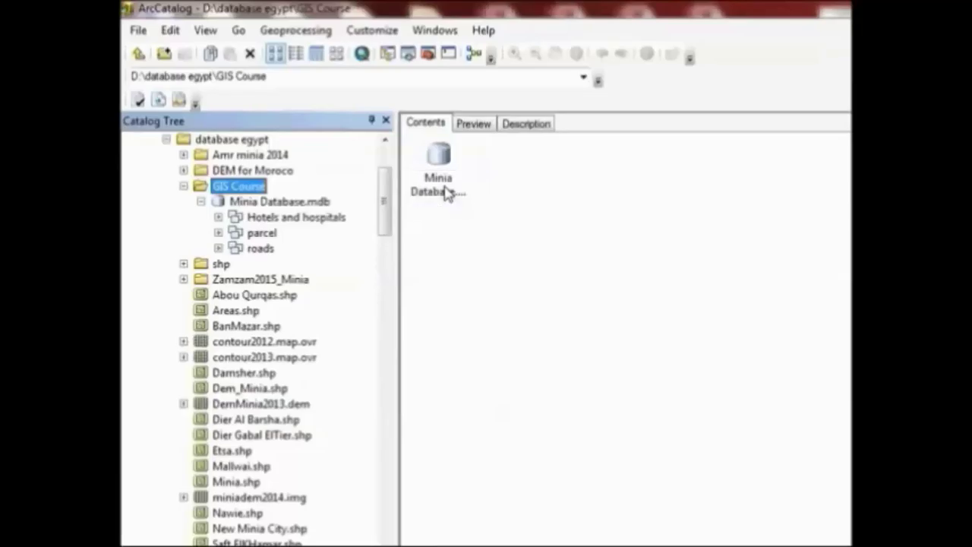
right_click(535, 184)
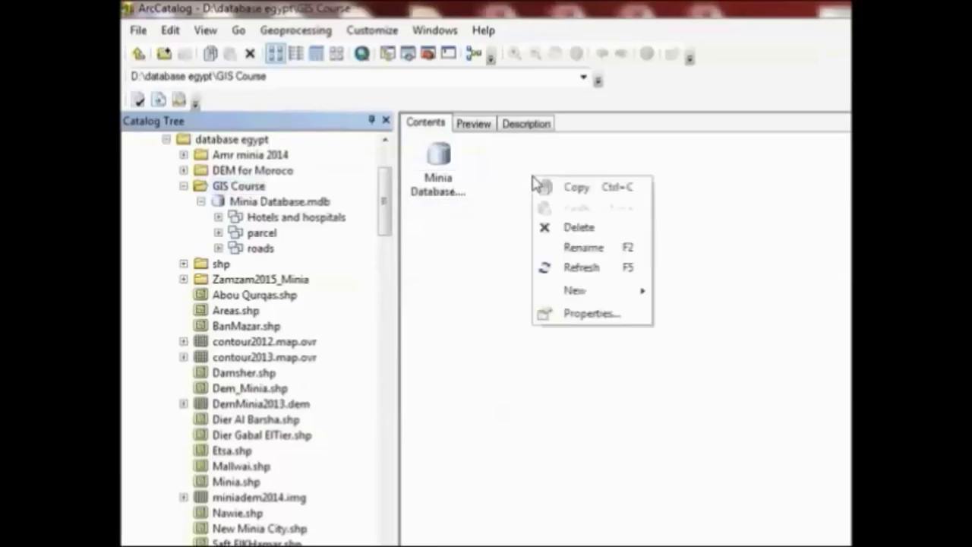
mouse_move(635, 294)
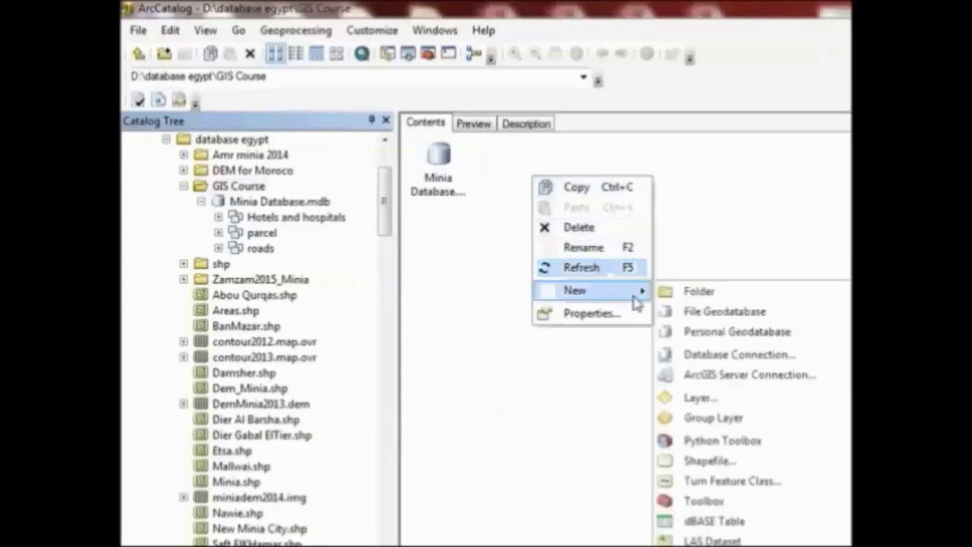
click(710, 461)
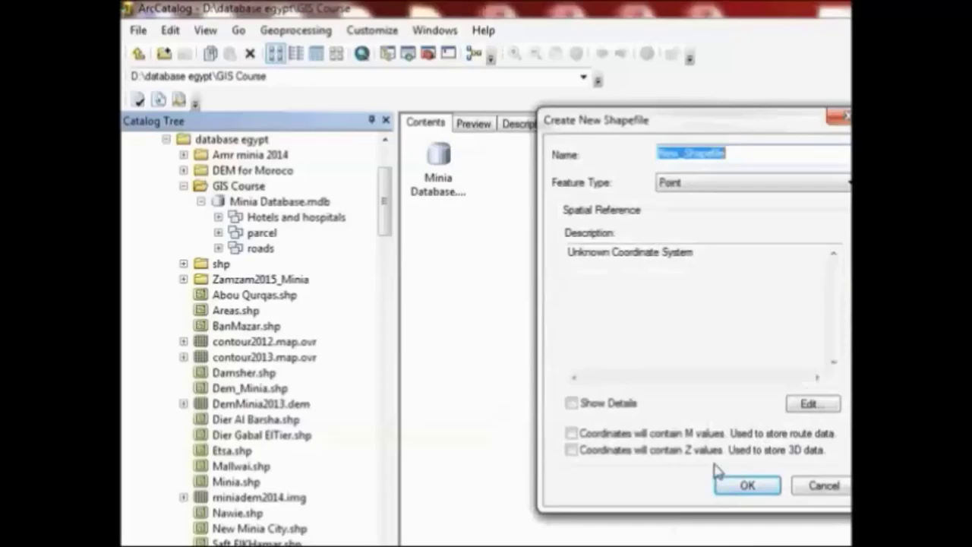
text(r)
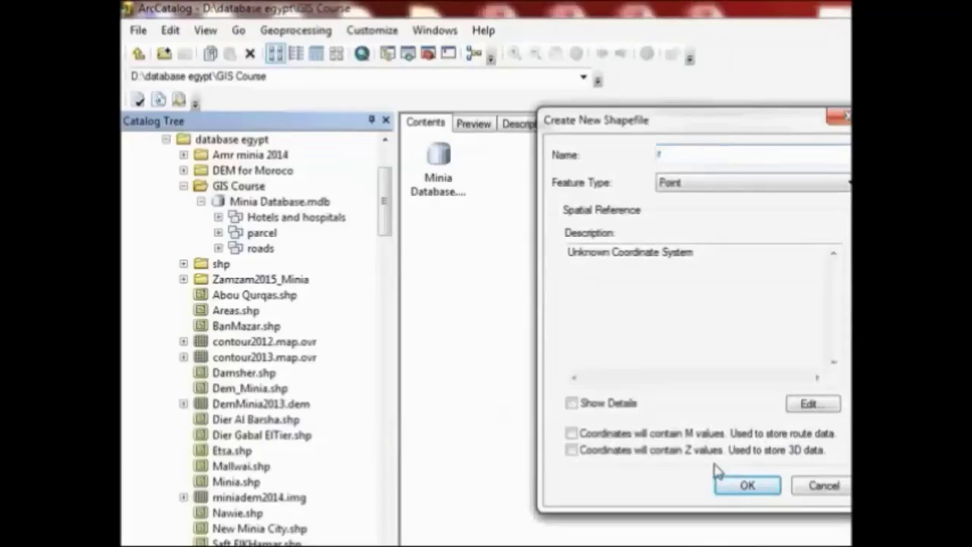
text(oads2_shap)
click(746, 190)
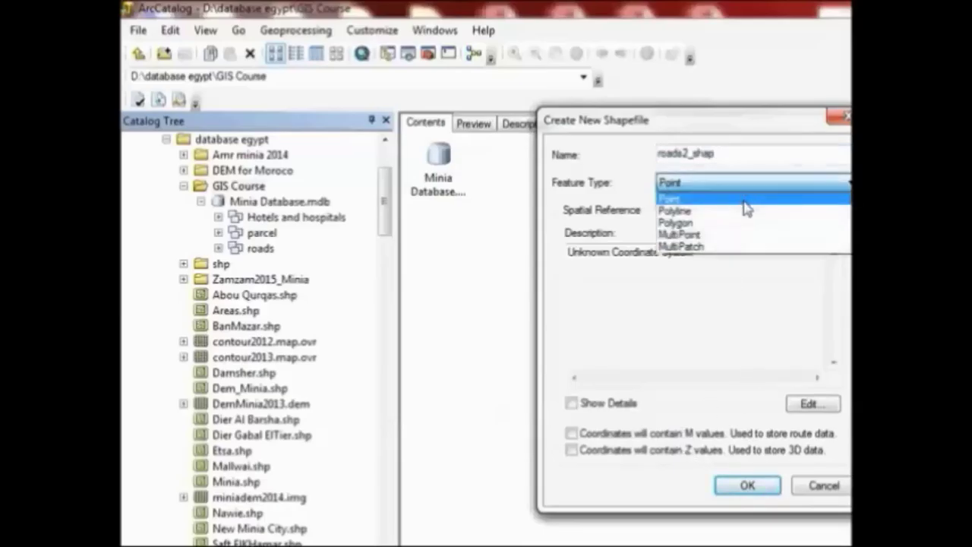
click(748, 213)
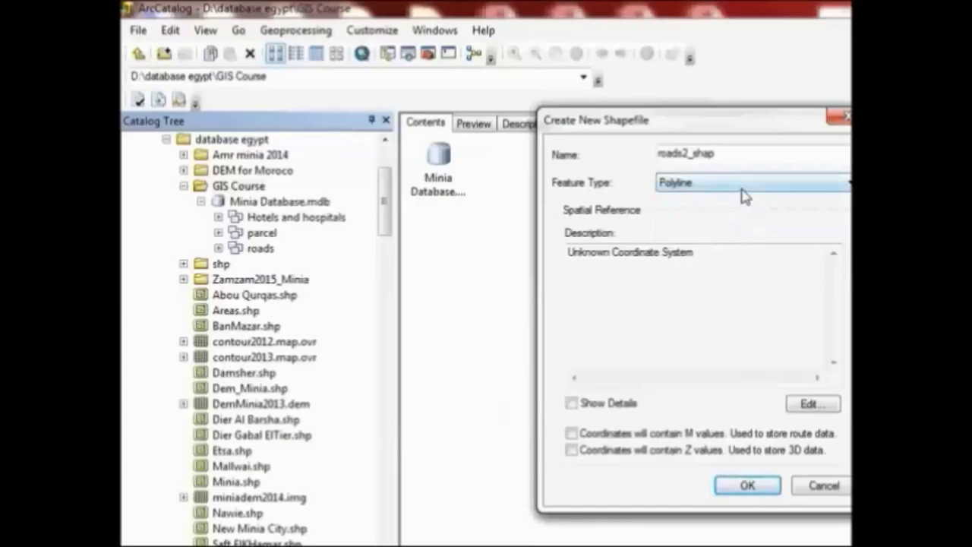
click(742, 190)
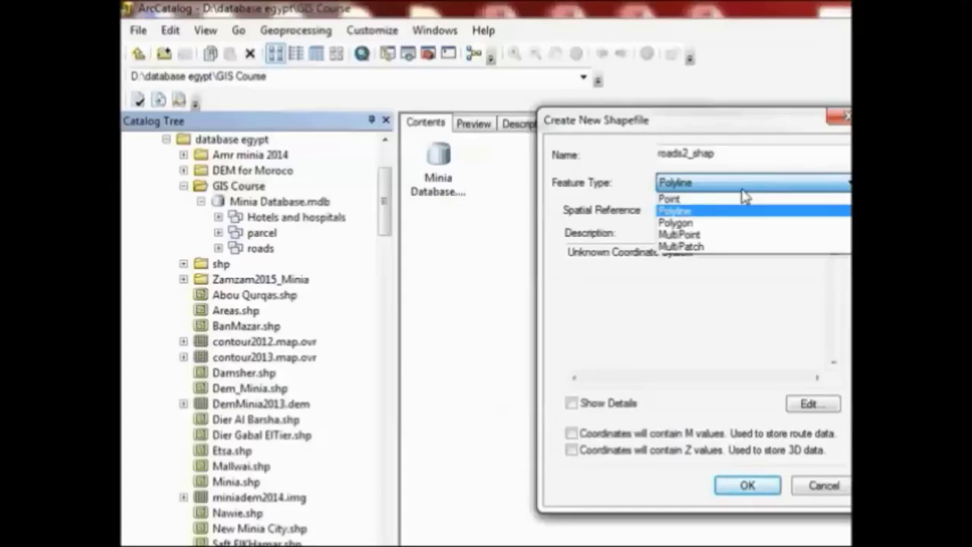
click(712, 220)
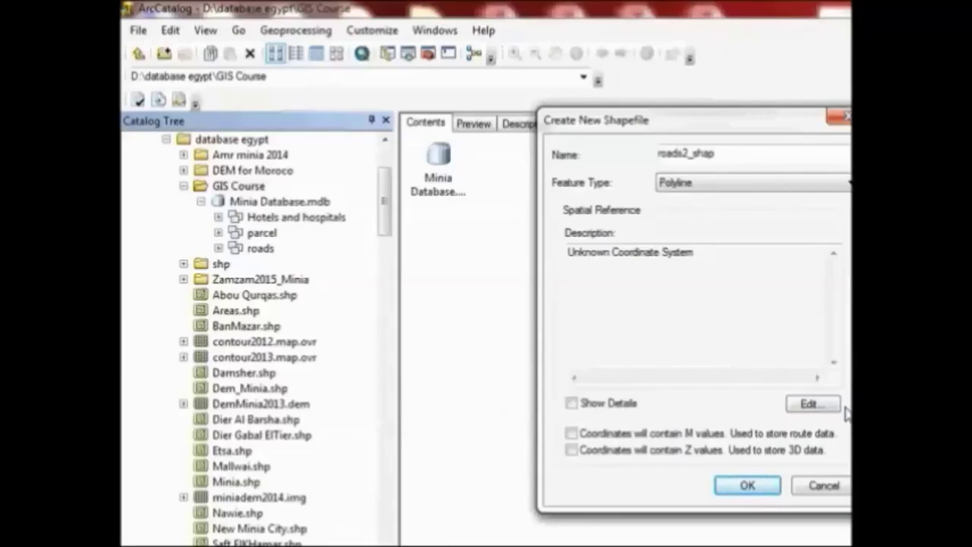
Step: Assign the projected coordinate system WGS 1984 UTM Zone 36N from the Northern Hemisphere group to roads2_shap and create the shapefile
click(825, 409)
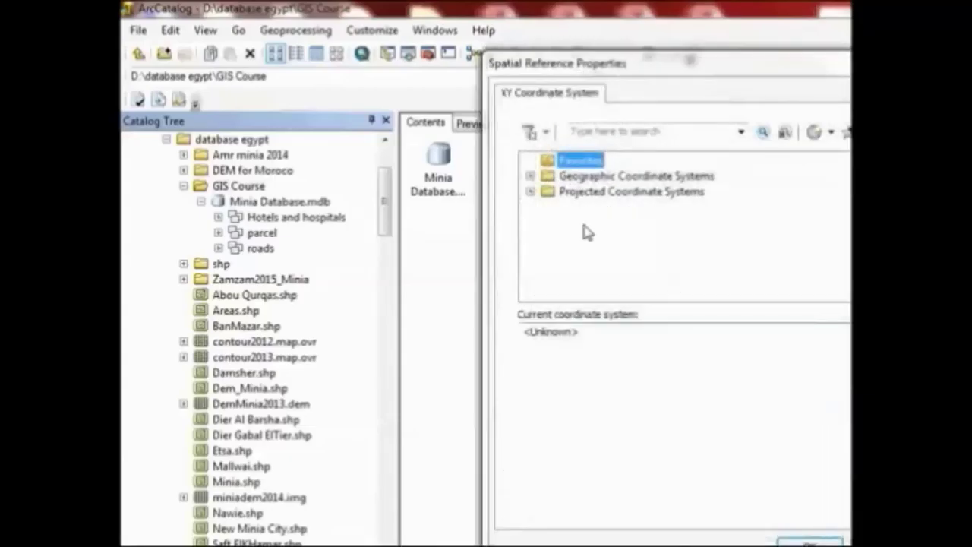
click(531, 192)
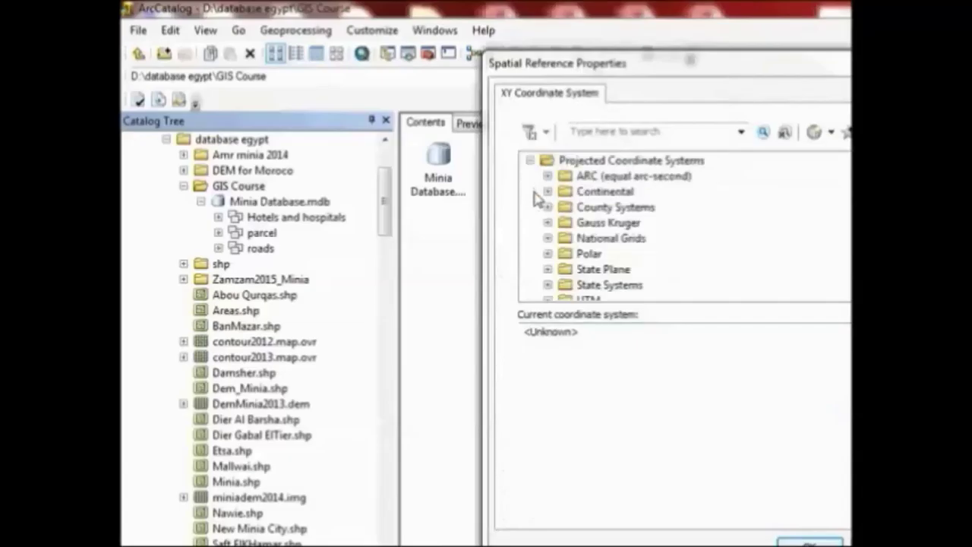
click(587, 298)
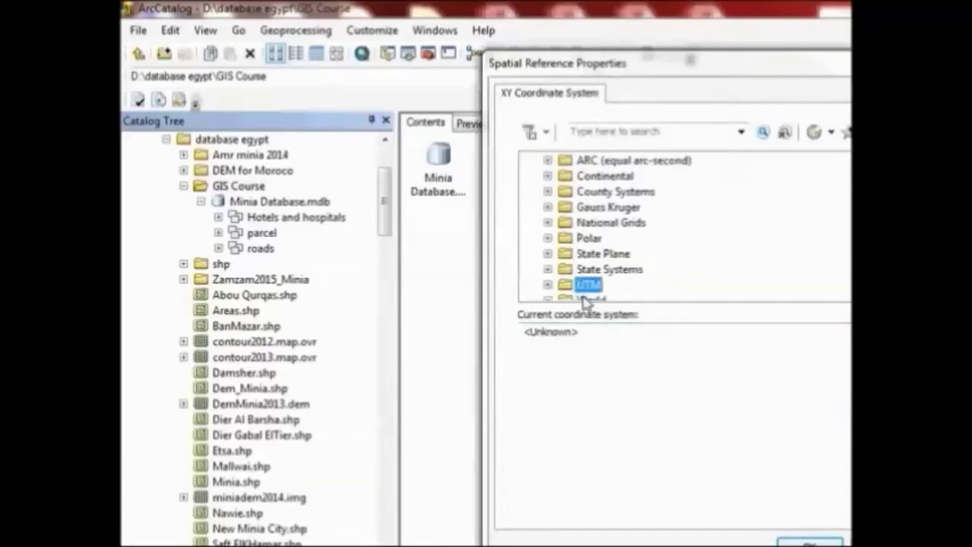
click(548, 285)
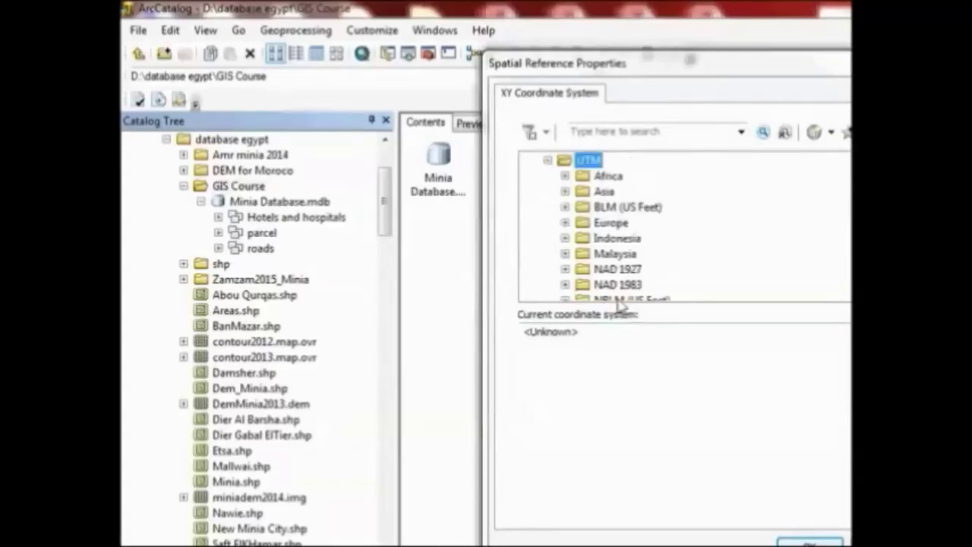
scroll(718, 284, down, 3)
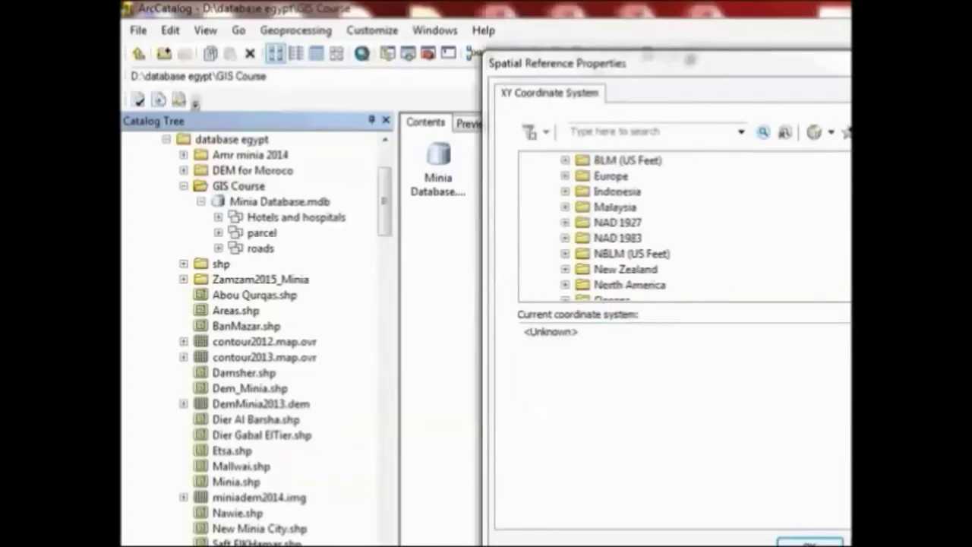
scroll(719, 275, down, 5)
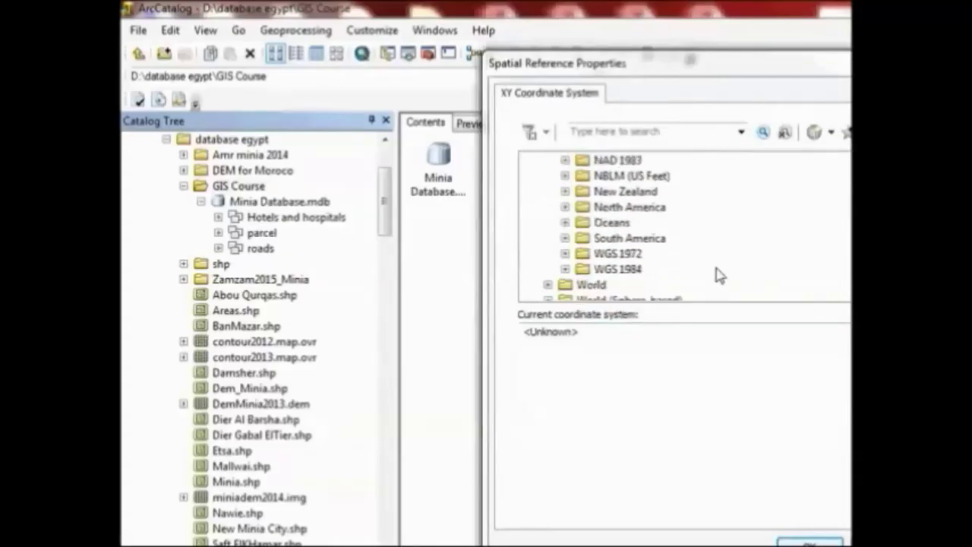
click(566, 270)
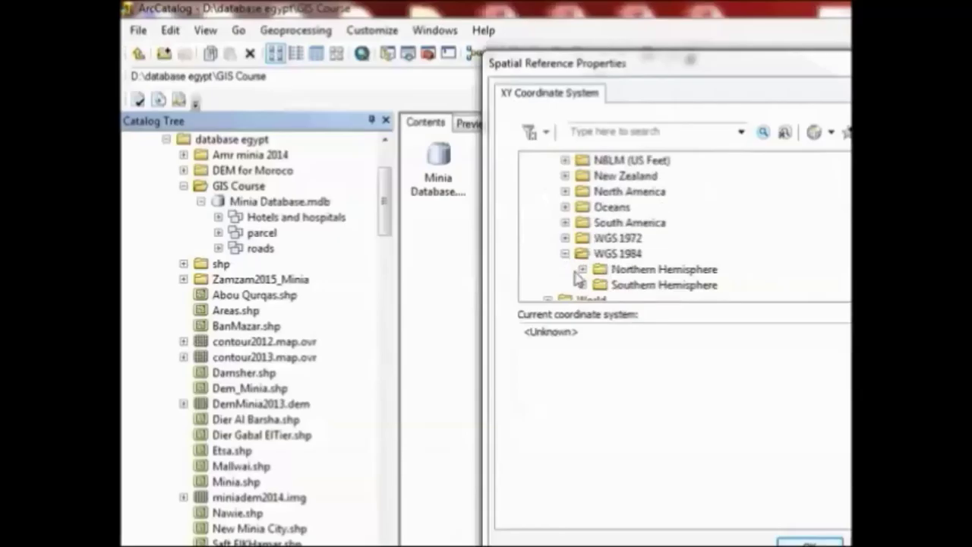
click(582, 269)
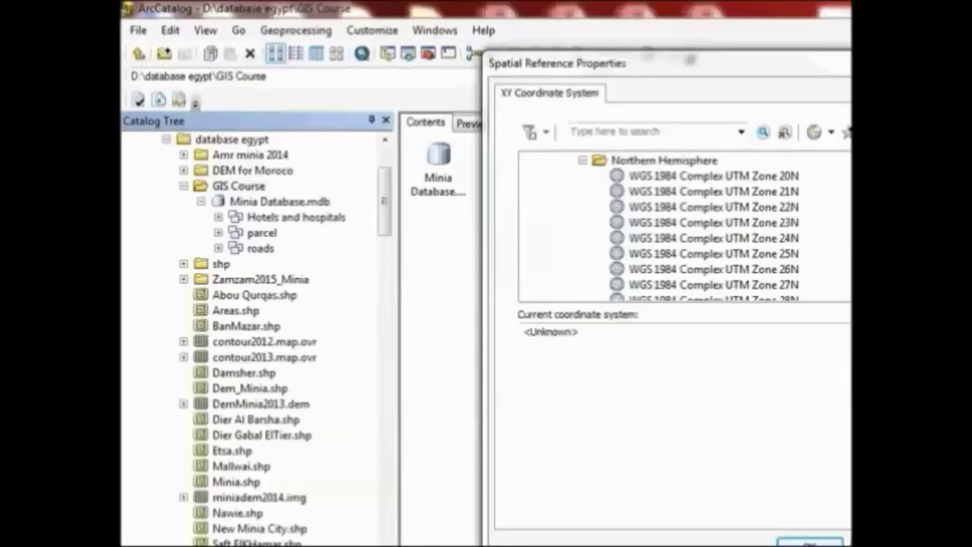
scroll(684, 228, down, 5)
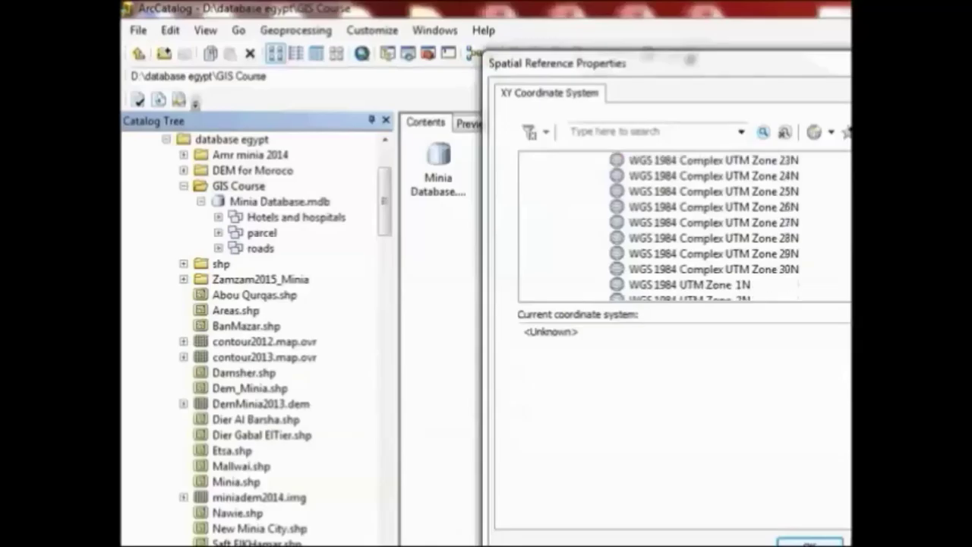
scroll(684, 228, down, 9)
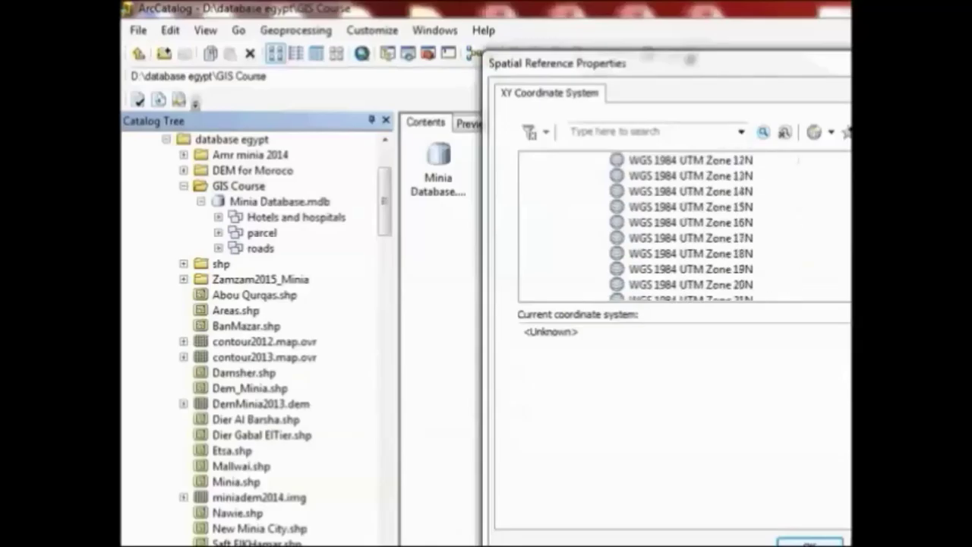
scroll(684, 228, down, 7)
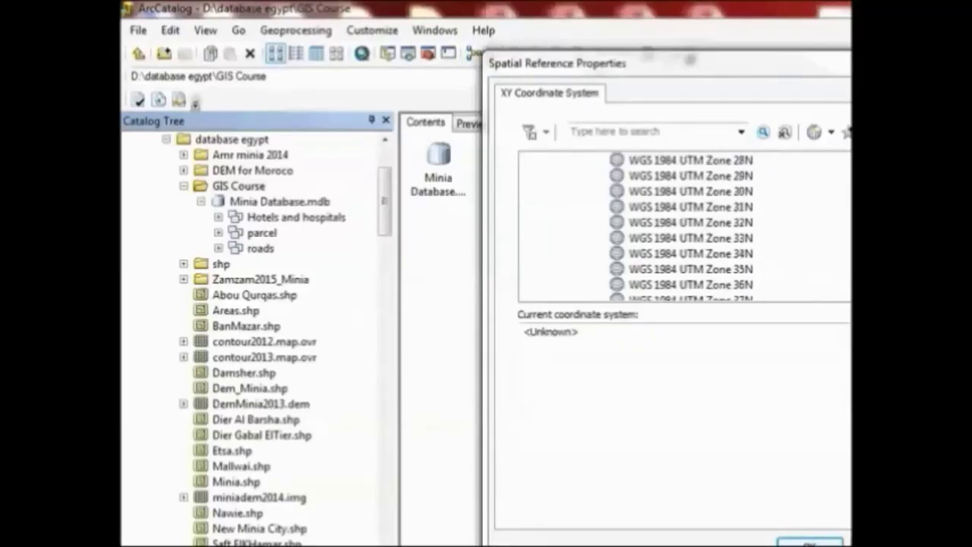
scroll(749, 287, down, 1)
click(749, 285)
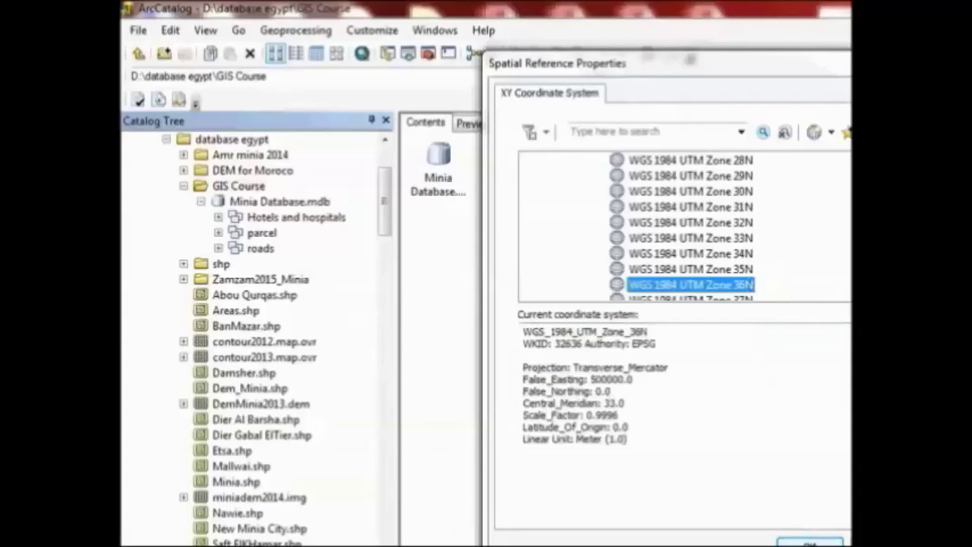
click(809, 540)
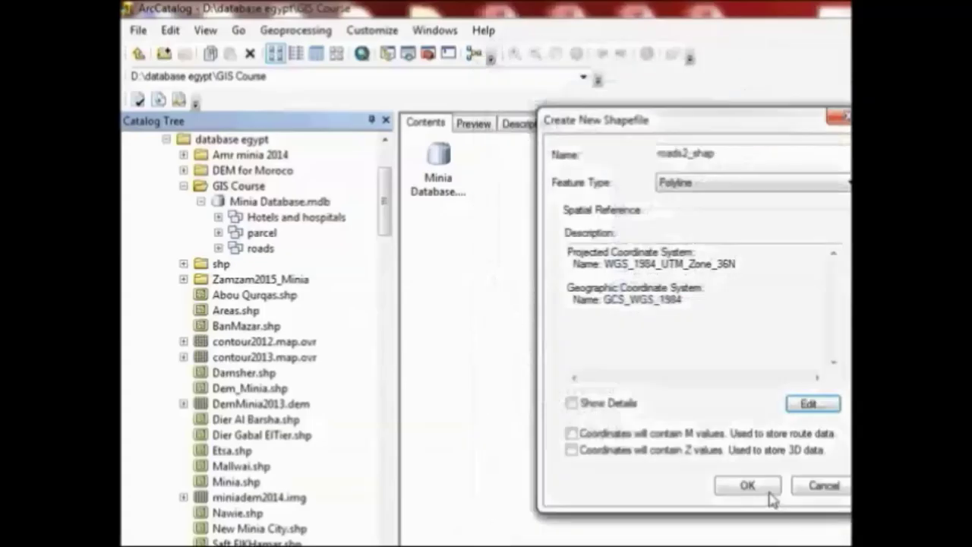
click(748, 487)
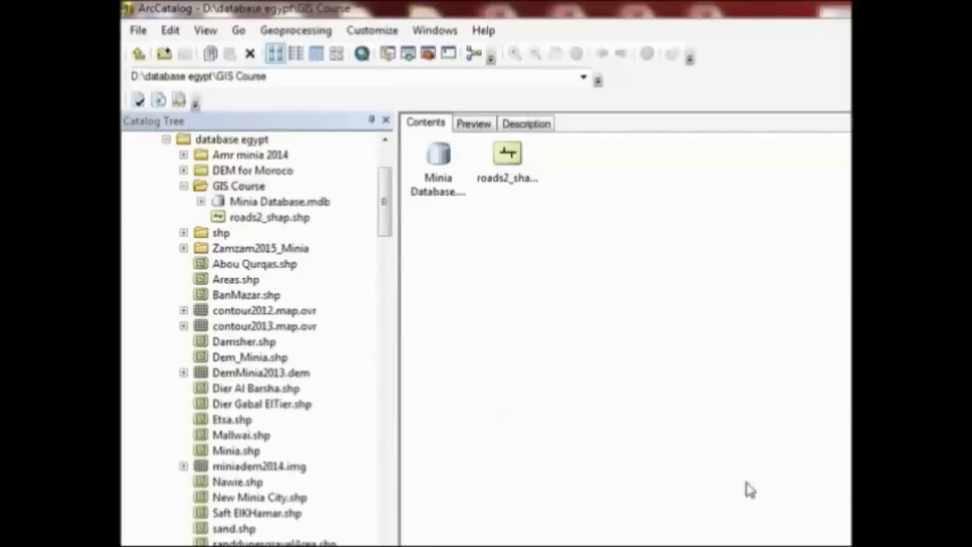
Step: Start another new shapefile in the GIS Course folder named cafee, keeping the feature type Point
right_click(580, 196)
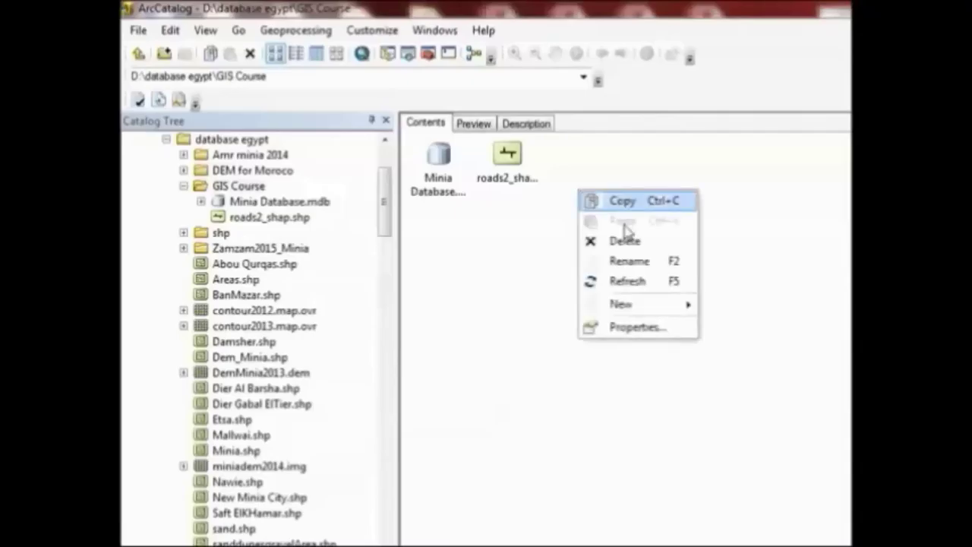
mouse_move(684, 306)
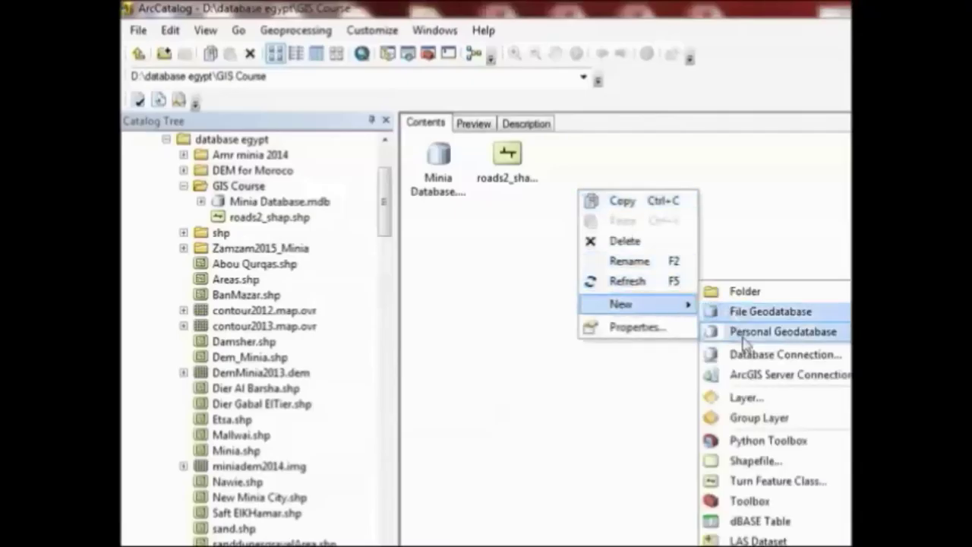
click(787, 468)
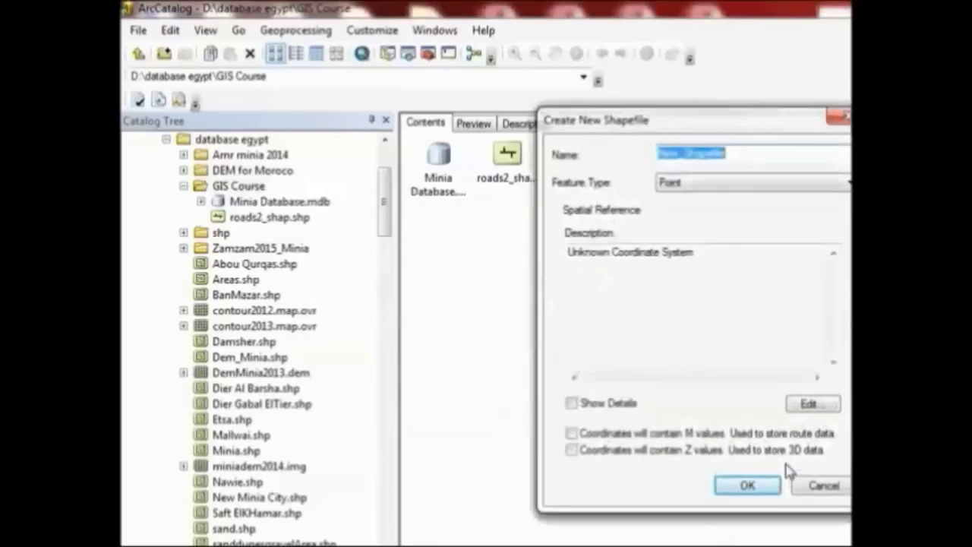
text(cafee)
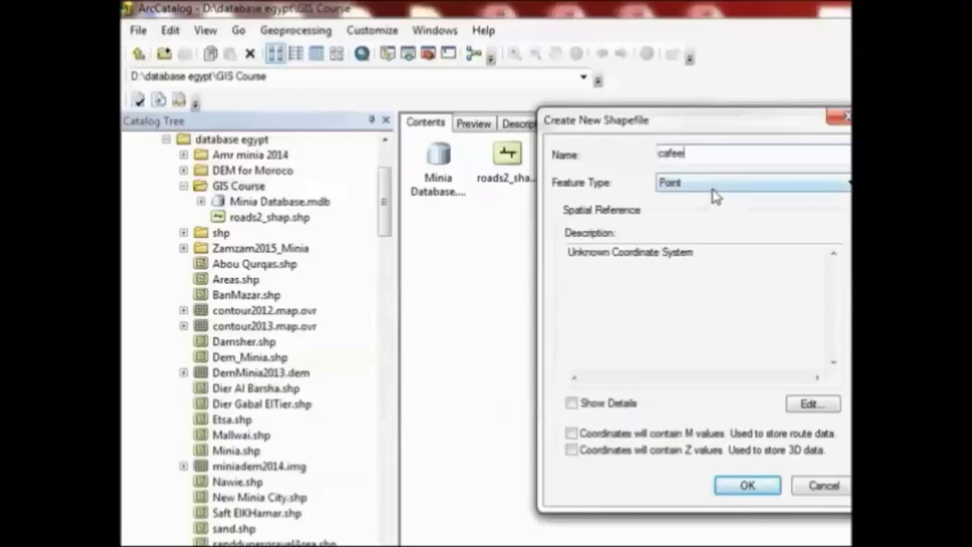
Step: Open the spatial reference settings of the cafee shapefile and start importing a coordinate system from an existing dataset
click(832, 407)
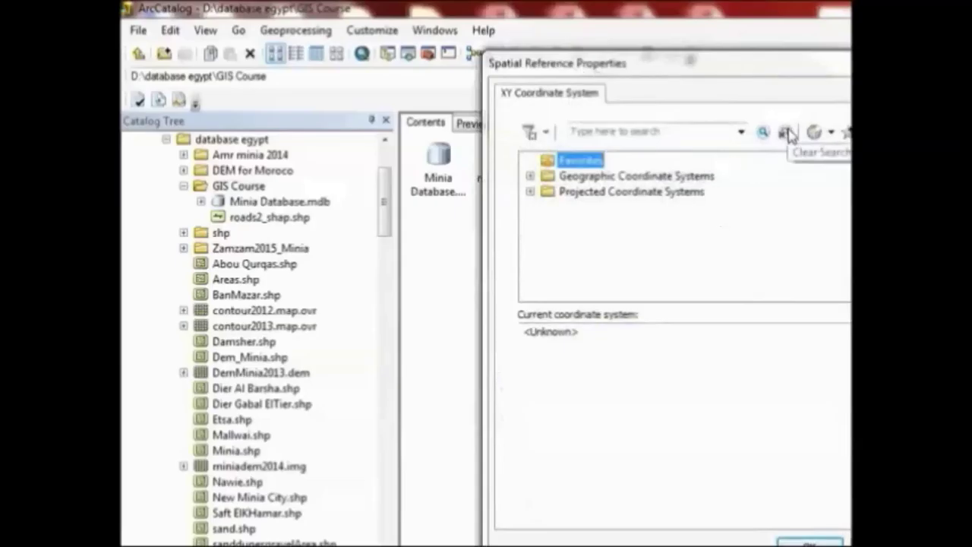
click(832, 134)
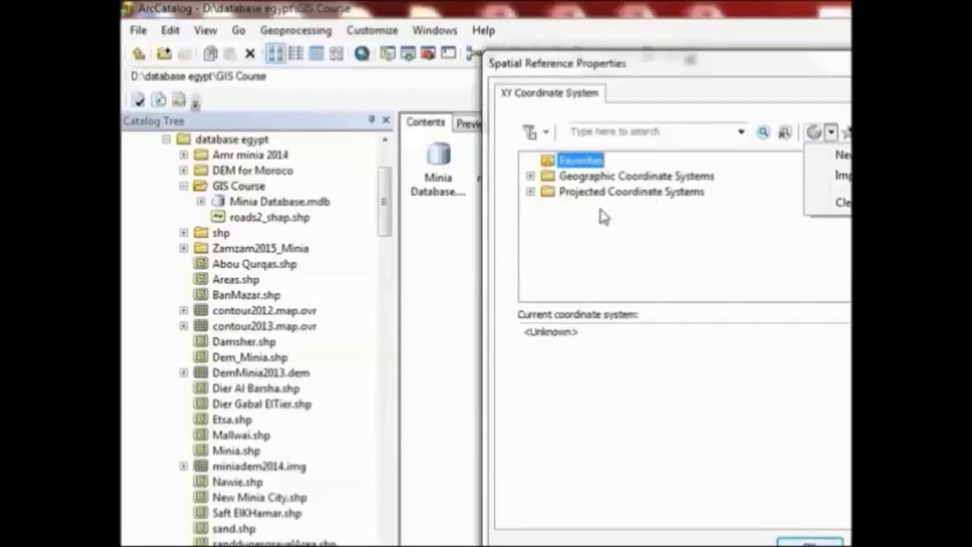
click(535, 195)
click(535, 194)
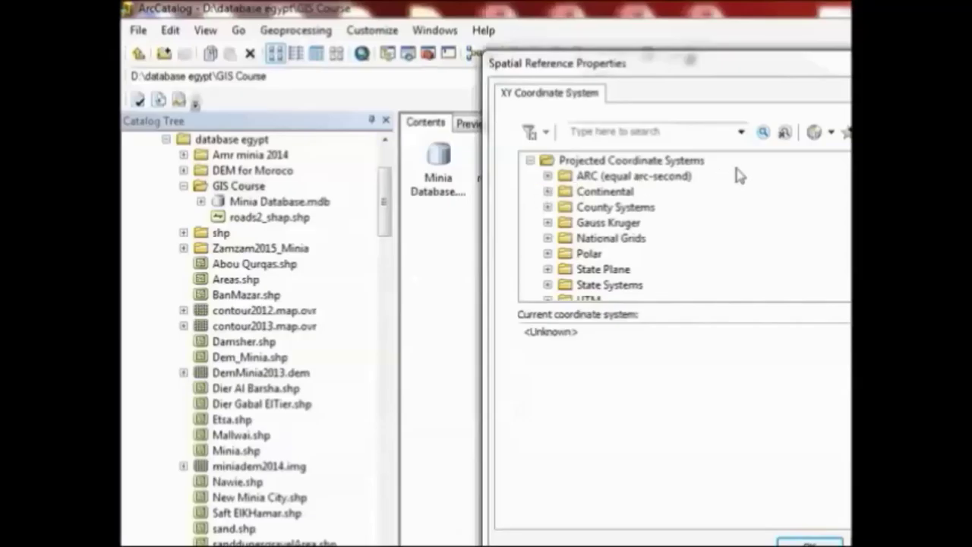
click(831, 134)
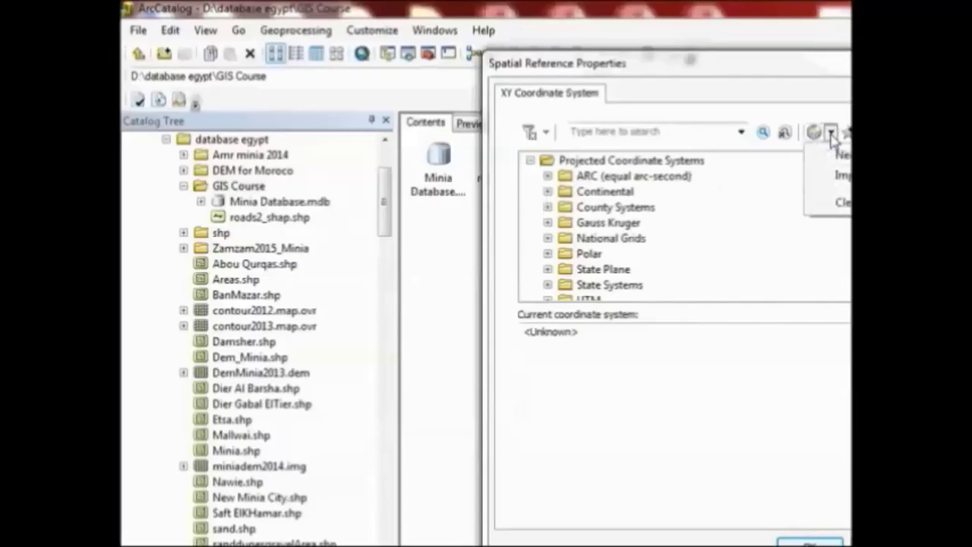
click(844, 175)
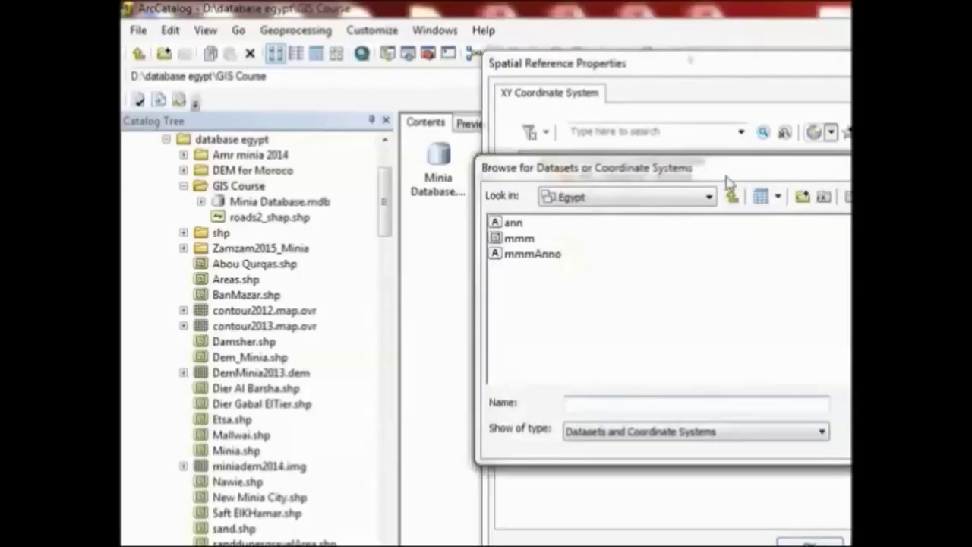
Step: Browse for the coordinate system source in the GIS Course folder inside database egypt on drive D
click(733, 198)
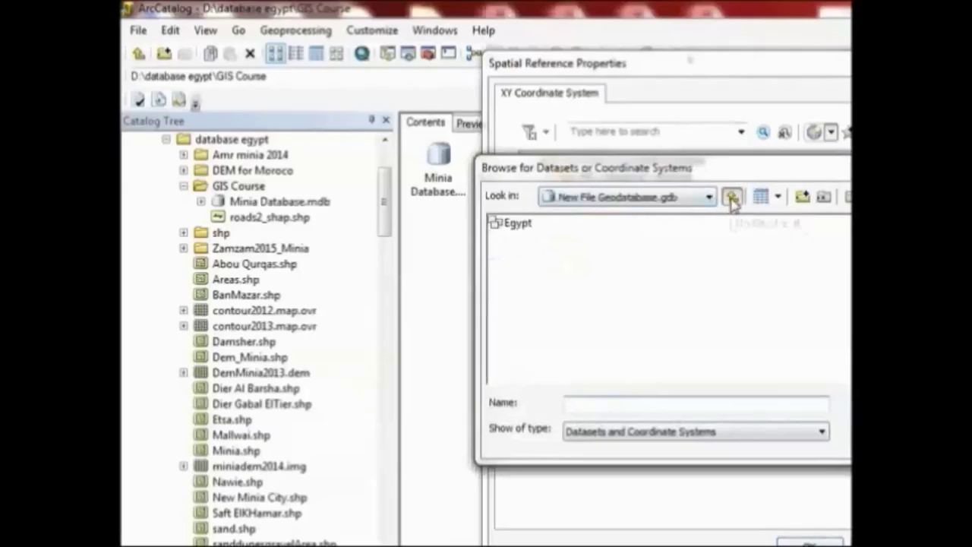
click(732, 199)
click(732, 199)
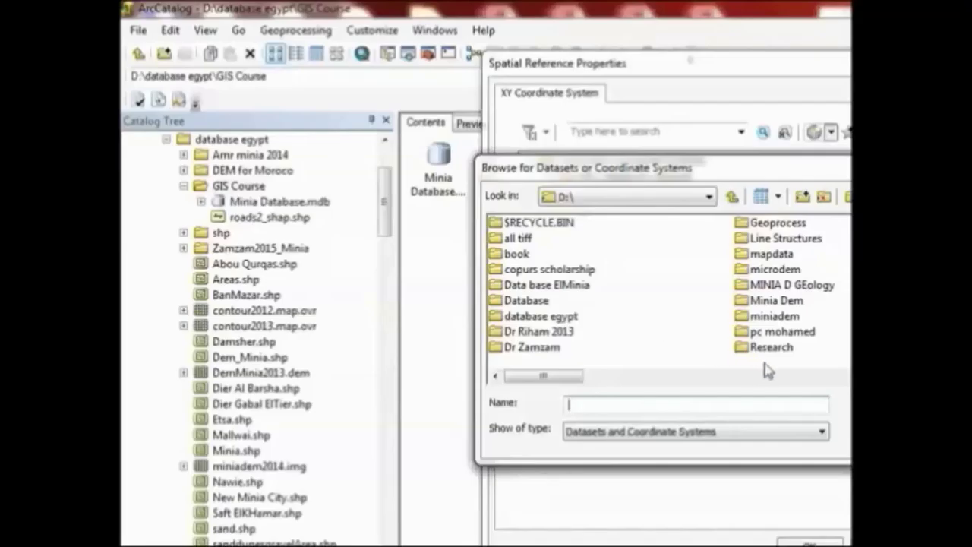
scroll(669, 296, right, 3)
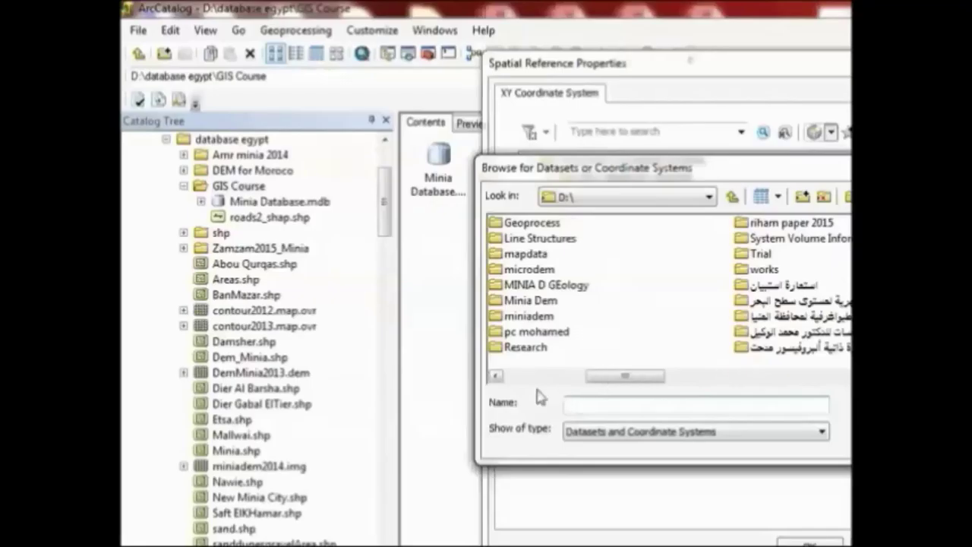
click(496, 376)
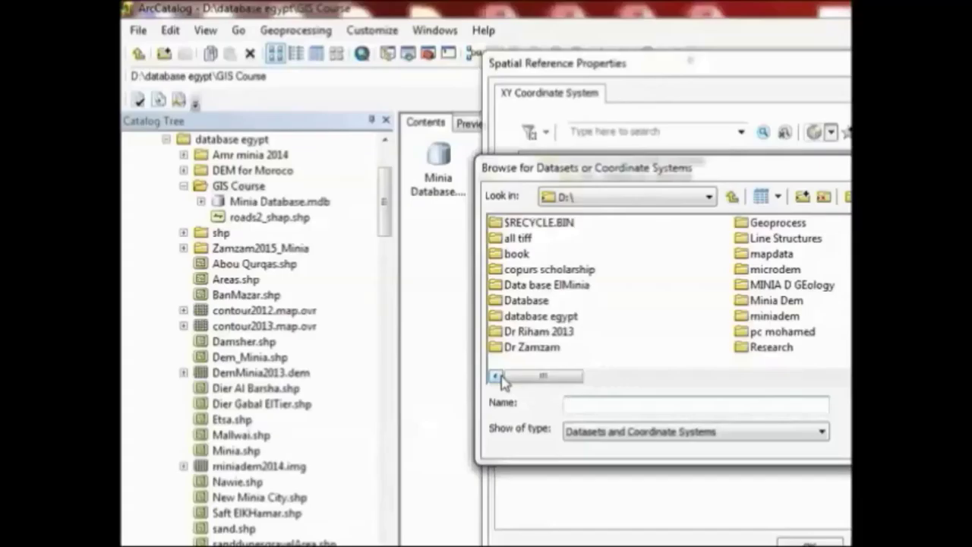
double_click(541, 316)
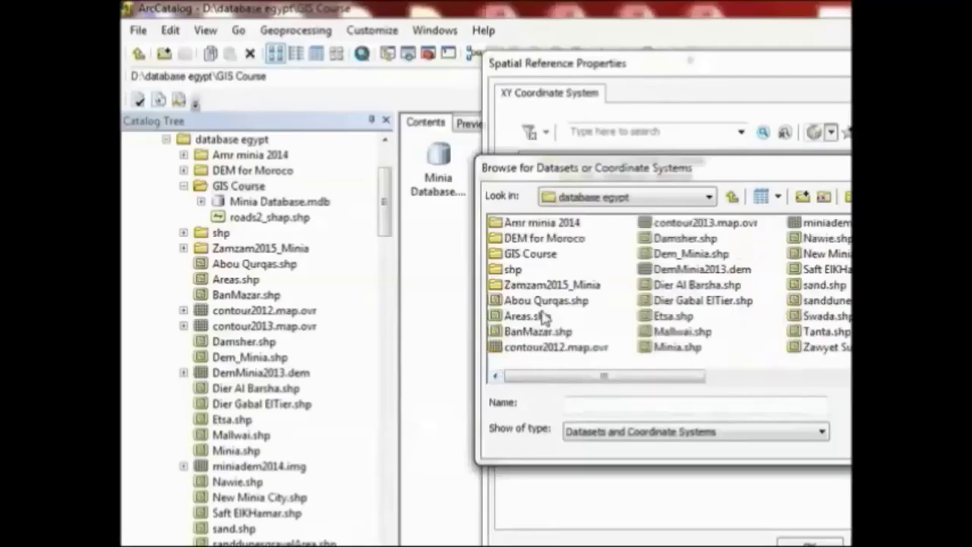
double_click(540, 258)
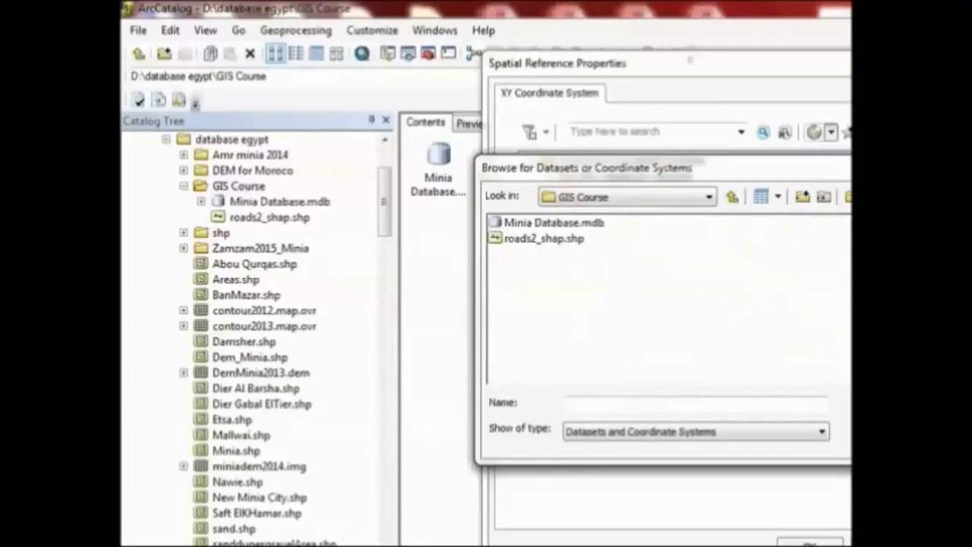
key(Escape)
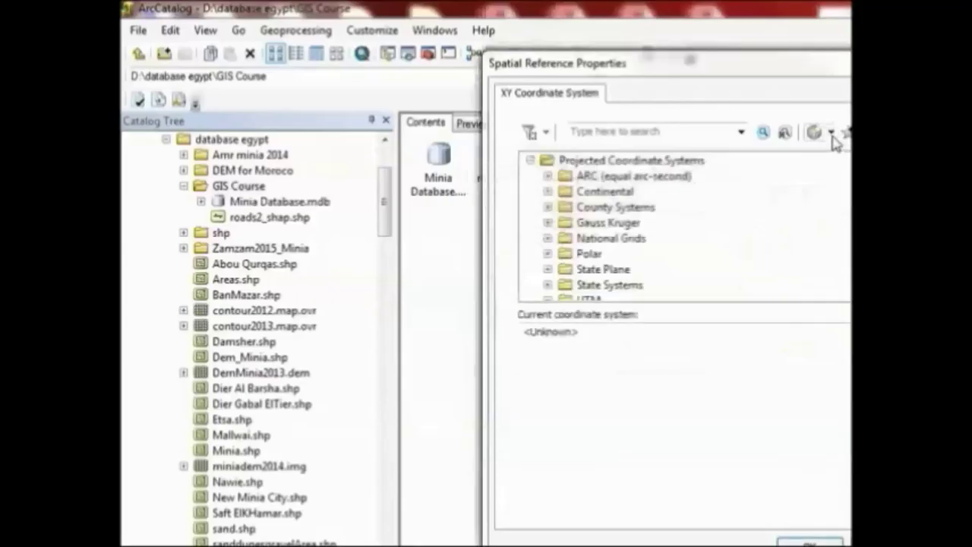
Step: Import the coordinate system of roads2_shap.shp into cafee and create the shapefile
click(832, 133)
click(843, 175)
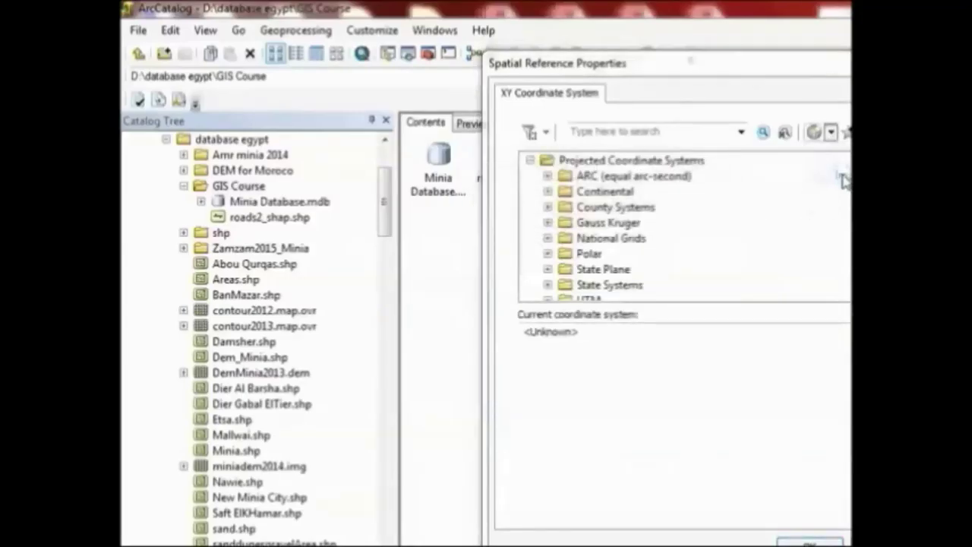
click(569, 241)
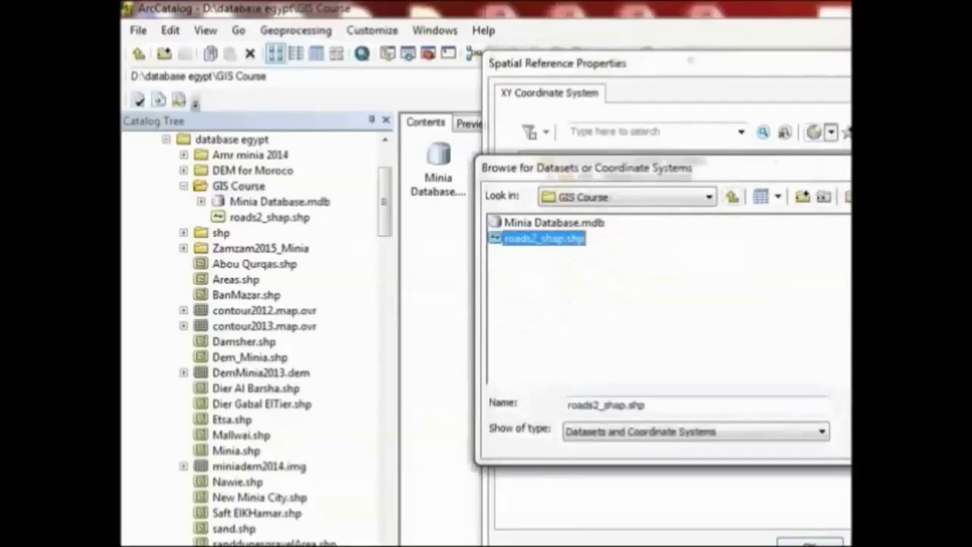
key(Return)
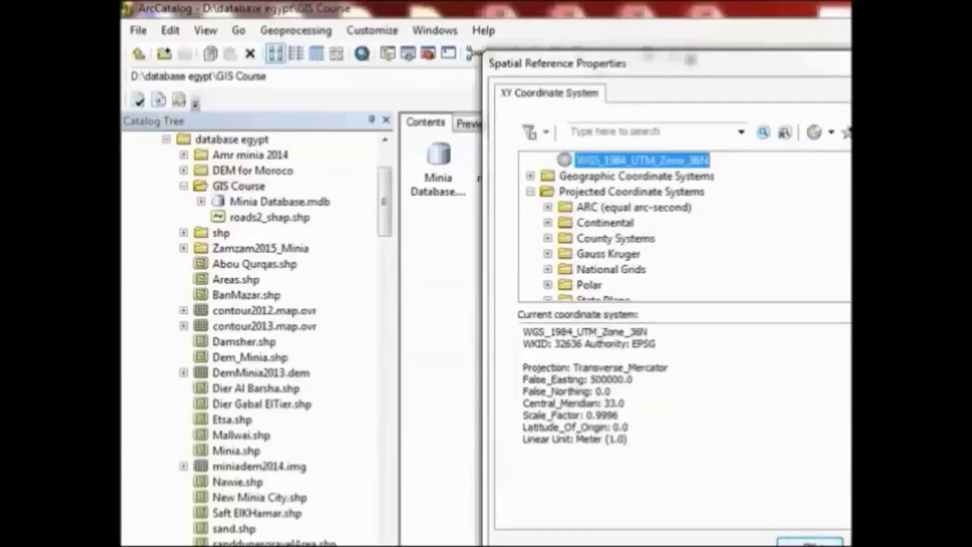
click(810, 542)
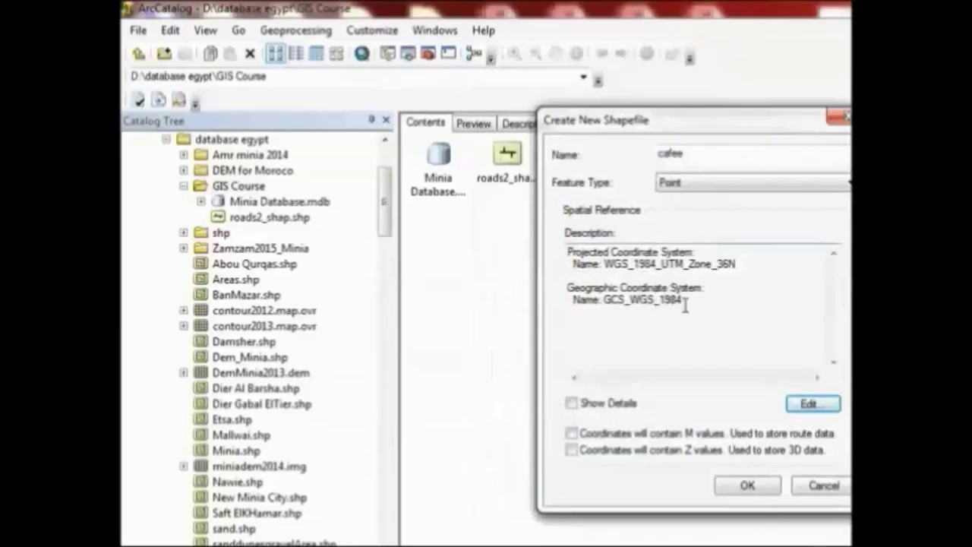
click(747, 486)
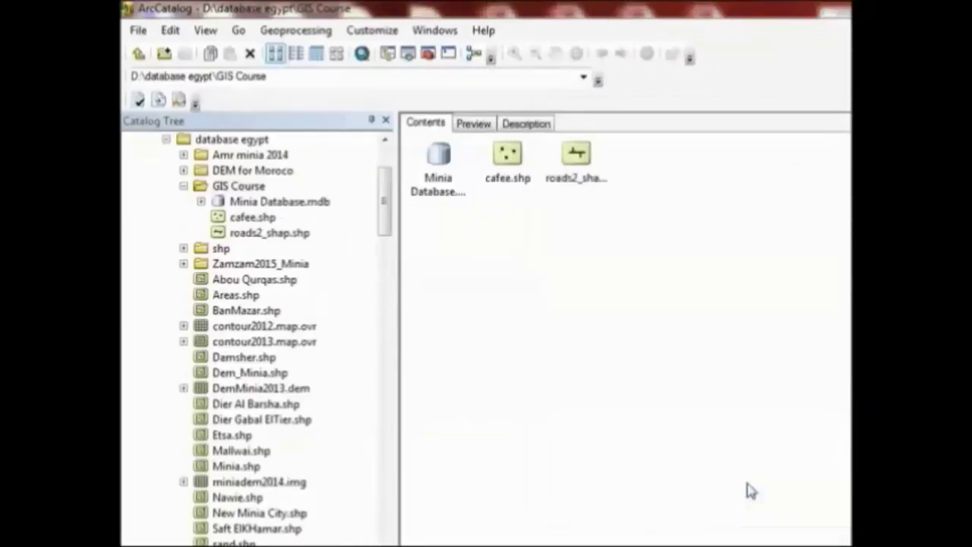
Step: Start a new shapefile in the GIS Course folder named Built_in with the feature type Polygon
right_click(671, 214)
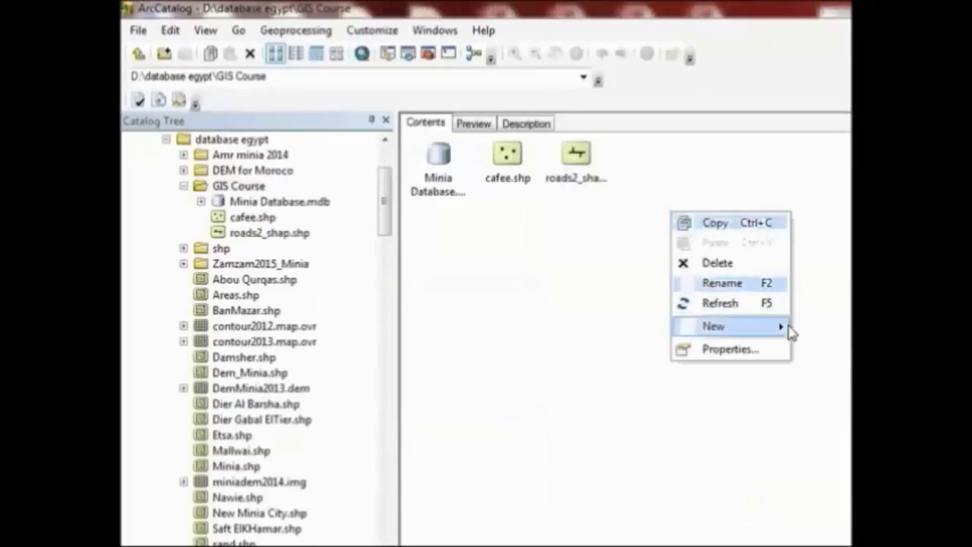
mouse_move(785, 328)
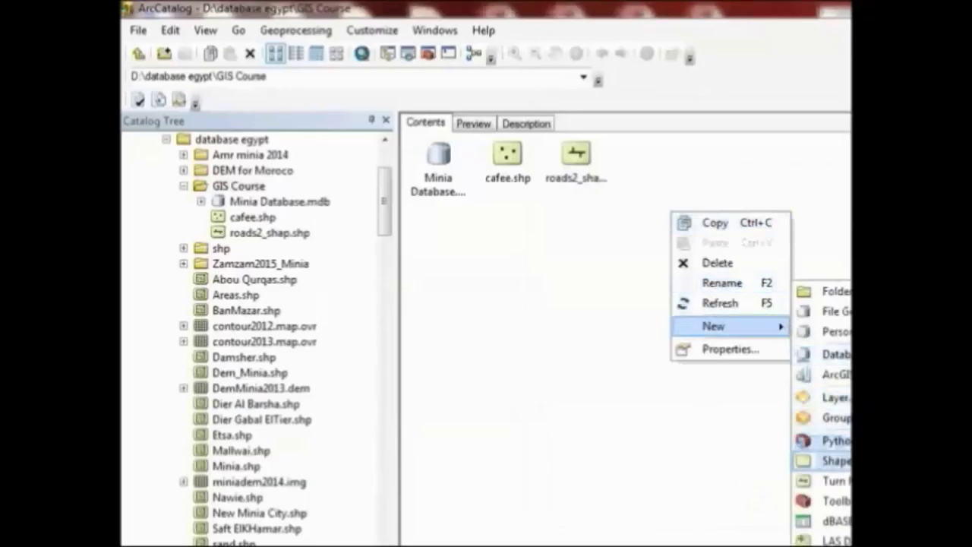
click(836, 460)
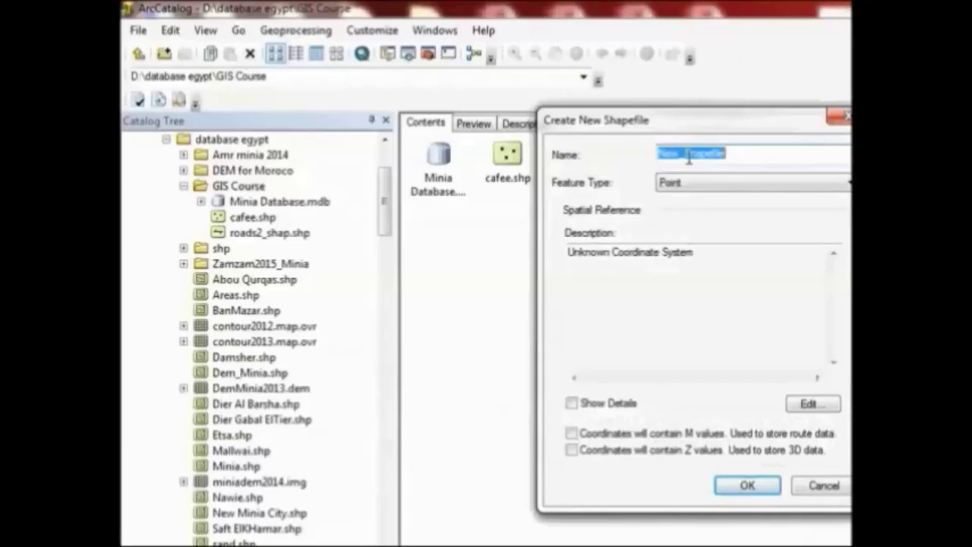
click(697, 187)
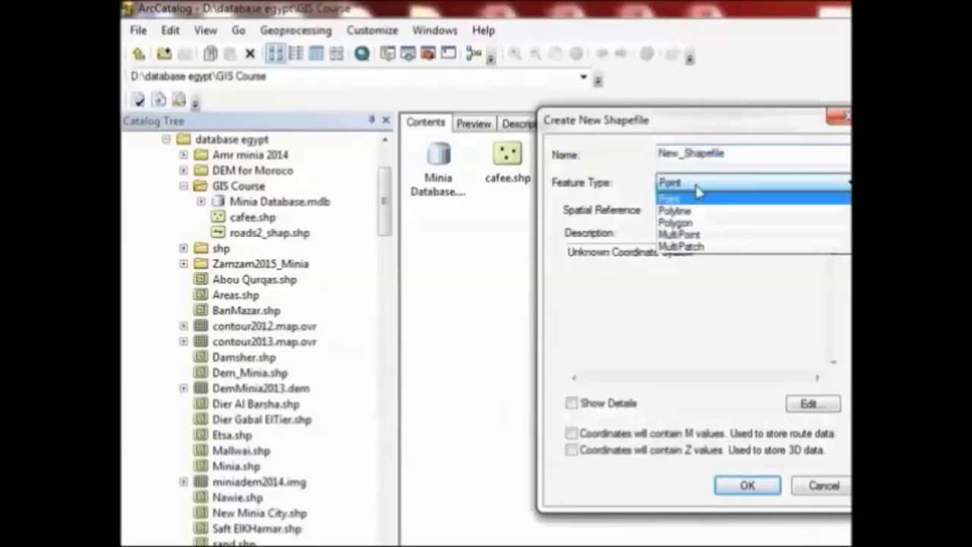
click(672, 310)
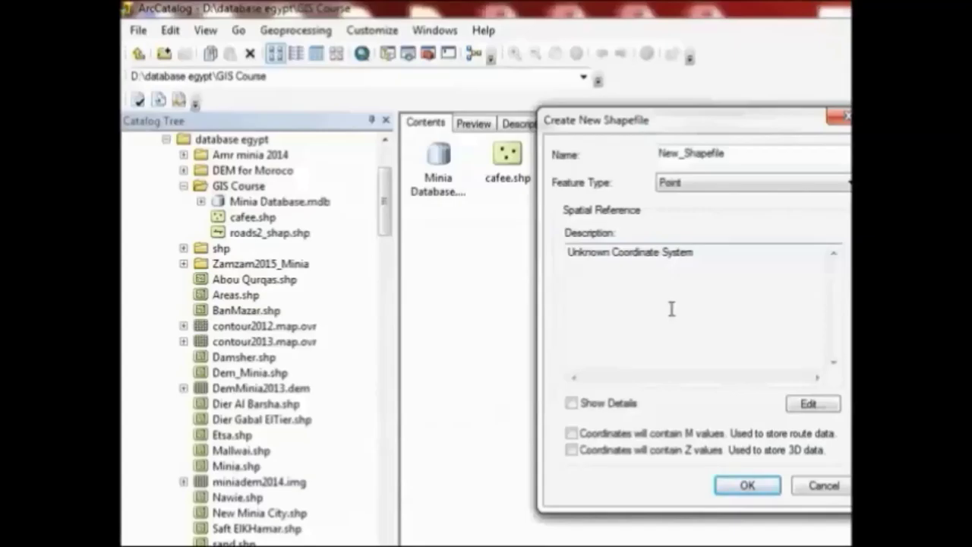
double_click(736, 158)
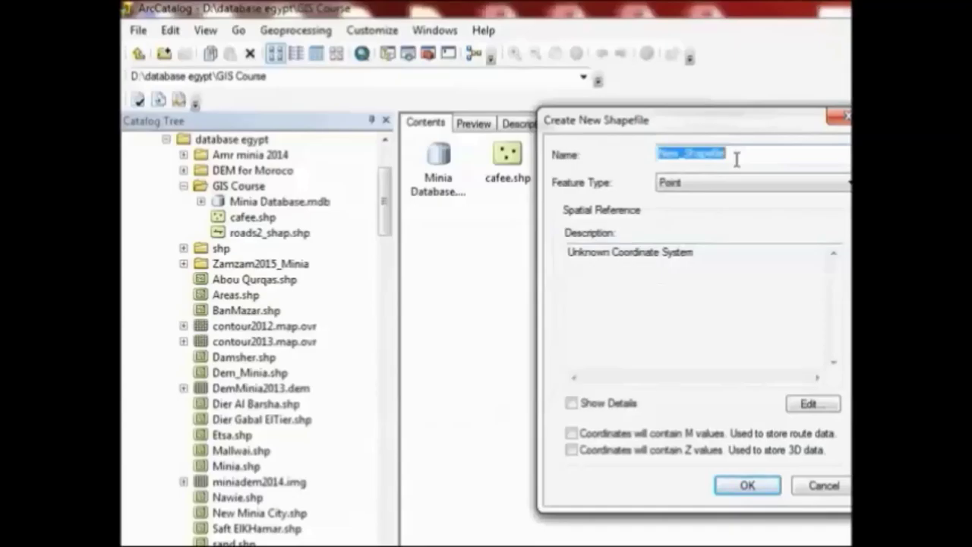
text(Bu)
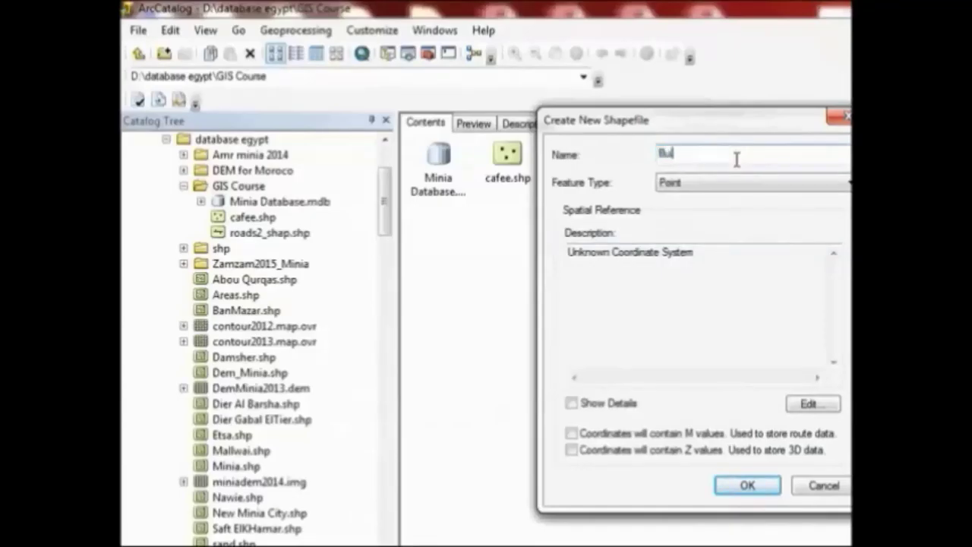
text(ilt_in)
click(729, 189)
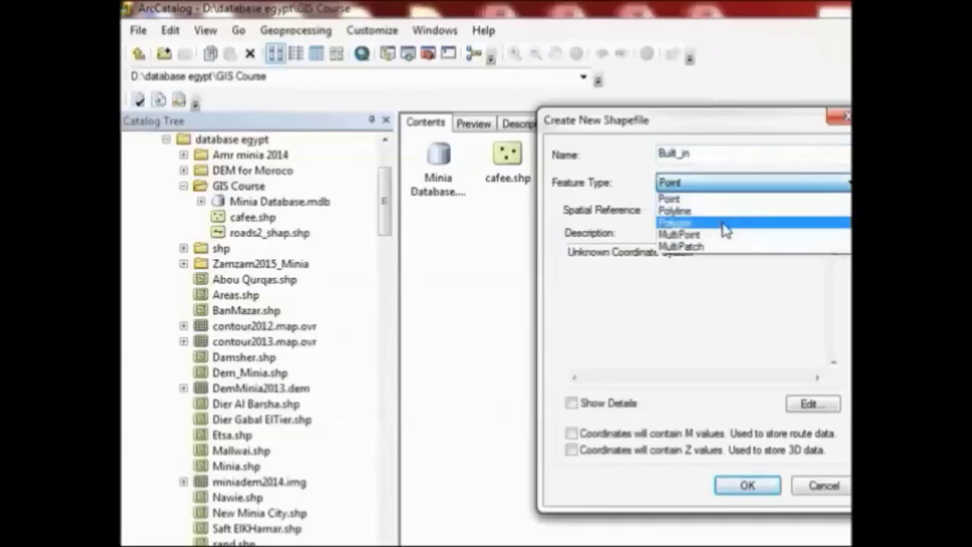
click(724, 224)
Step: Assign the favorite coordinate system WGS_1984_UTM_Zone_36N to Built_in and create the shapefile
click(813, 404)
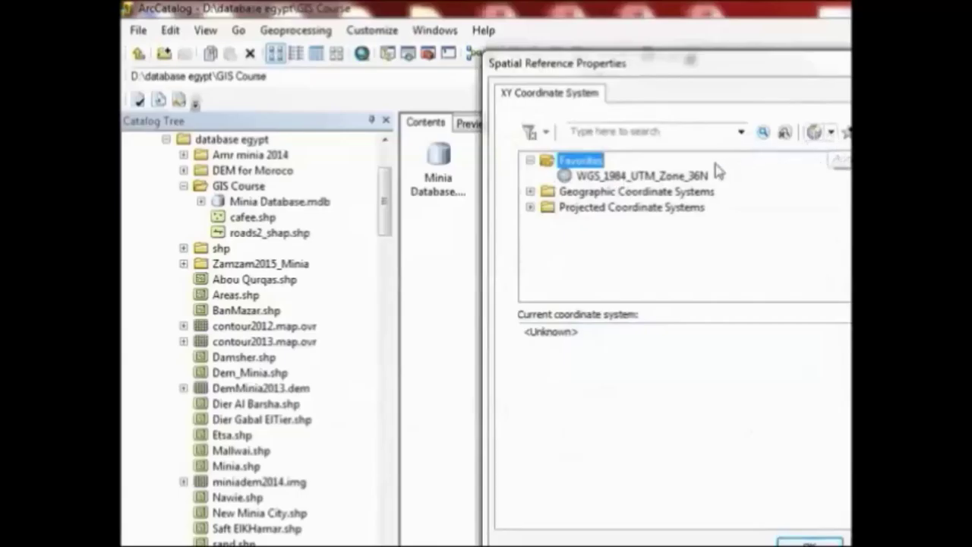
click(586, 177)
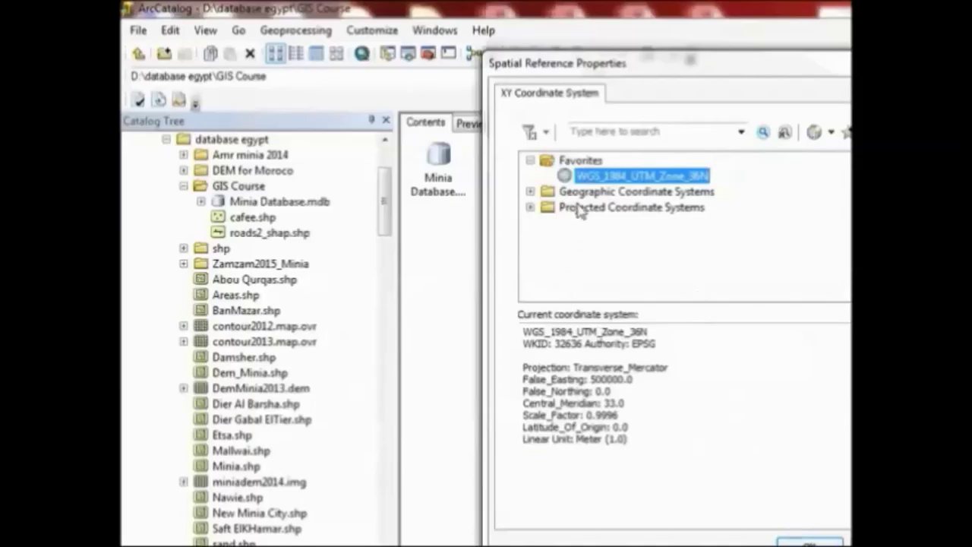
click(832, 134)
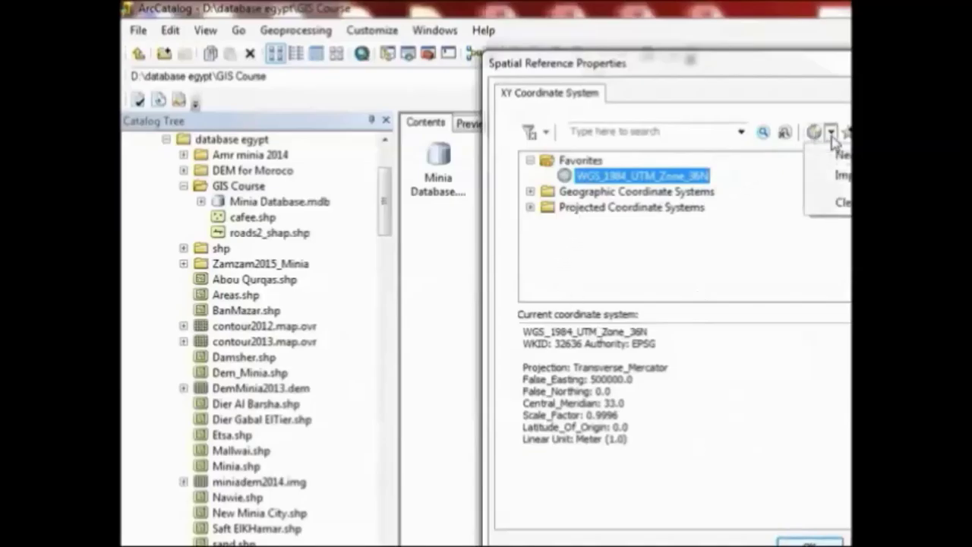
click(695, 178)
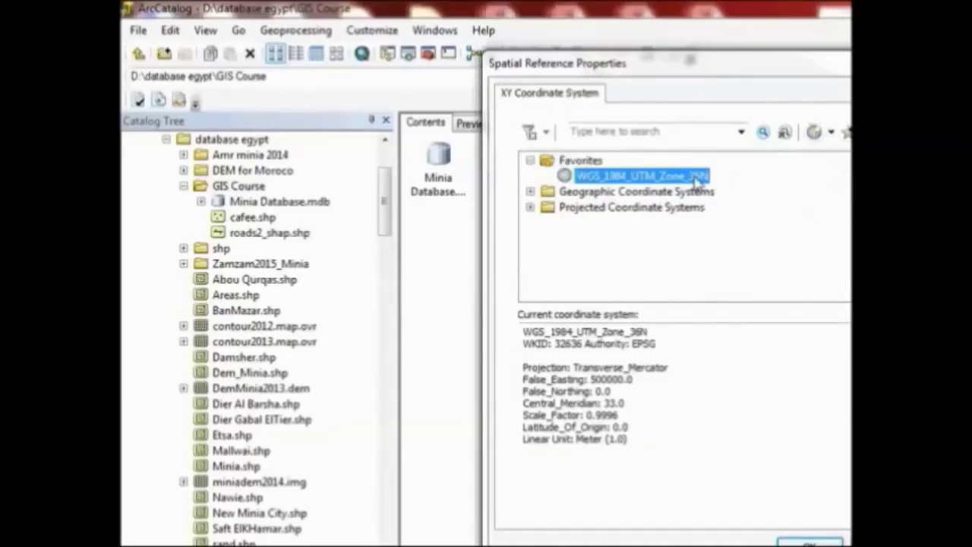
click(809, 541)
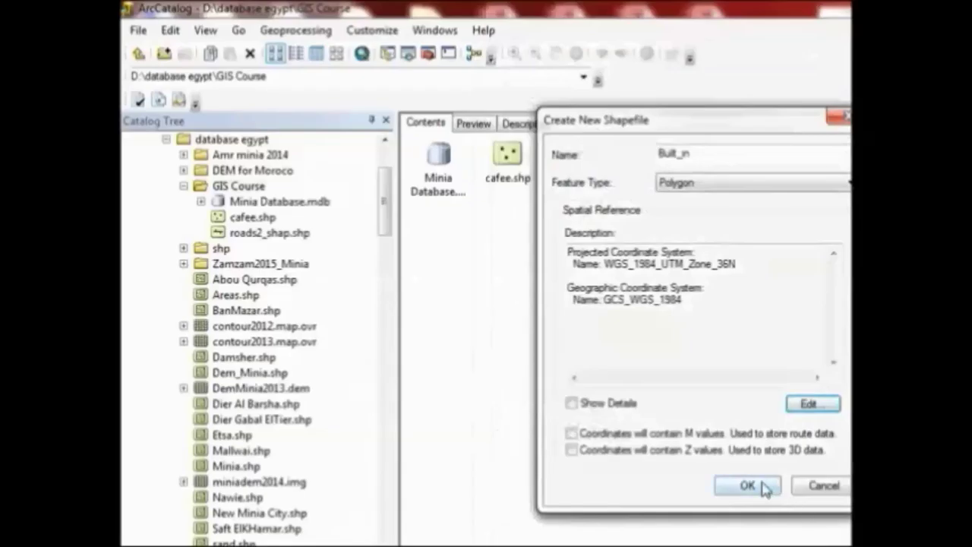
click(764, 489)
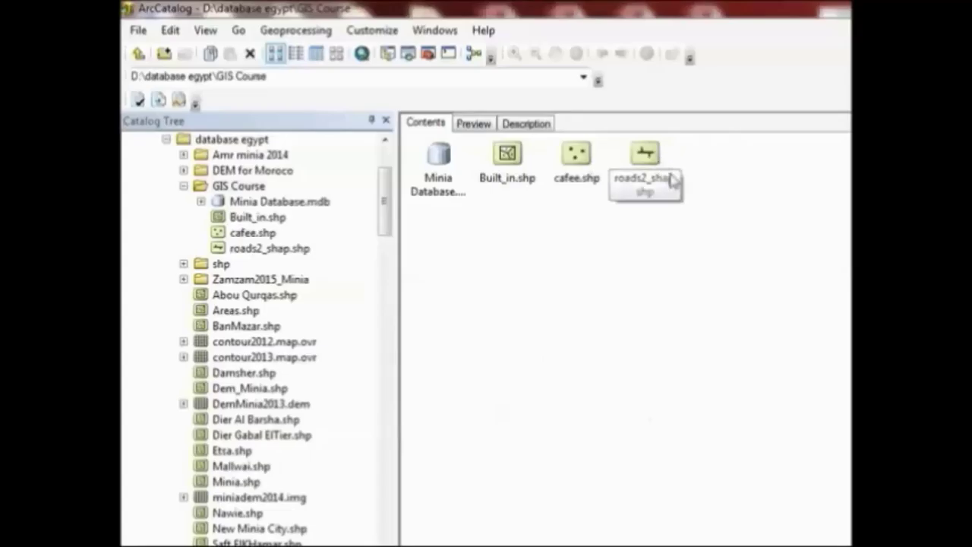
Step: Examine the preview and the item description of Built_in.shp
right_click(749, 260)
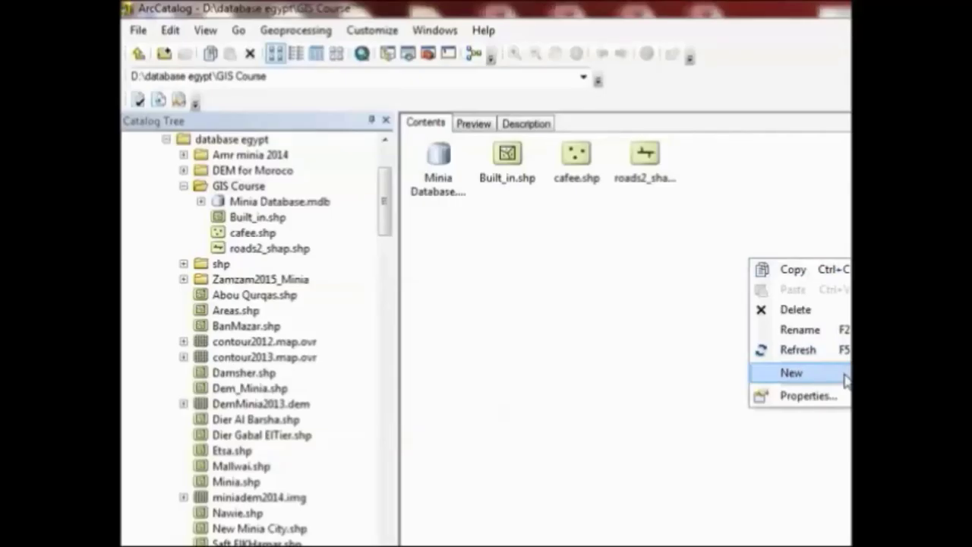
click(572, 328)
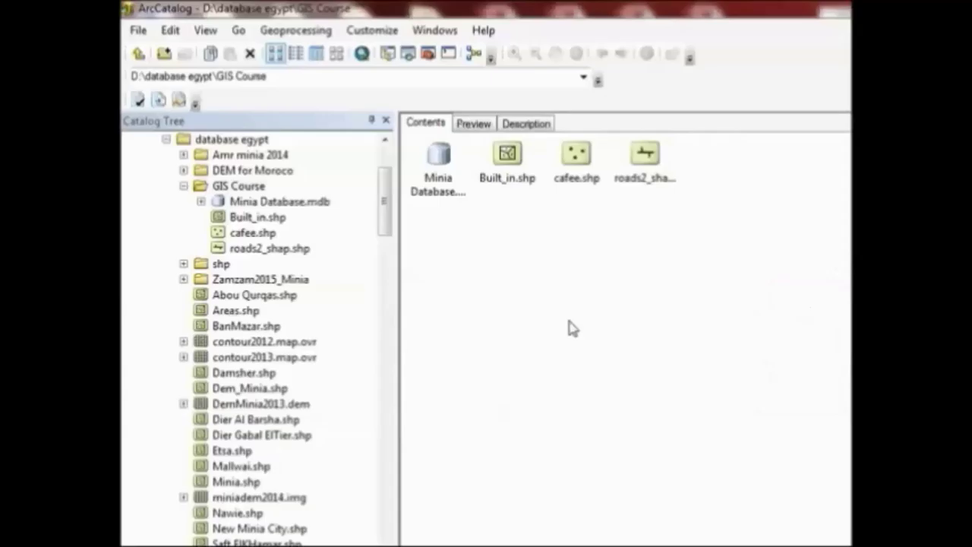
click(525, 187)
click(472, 126)
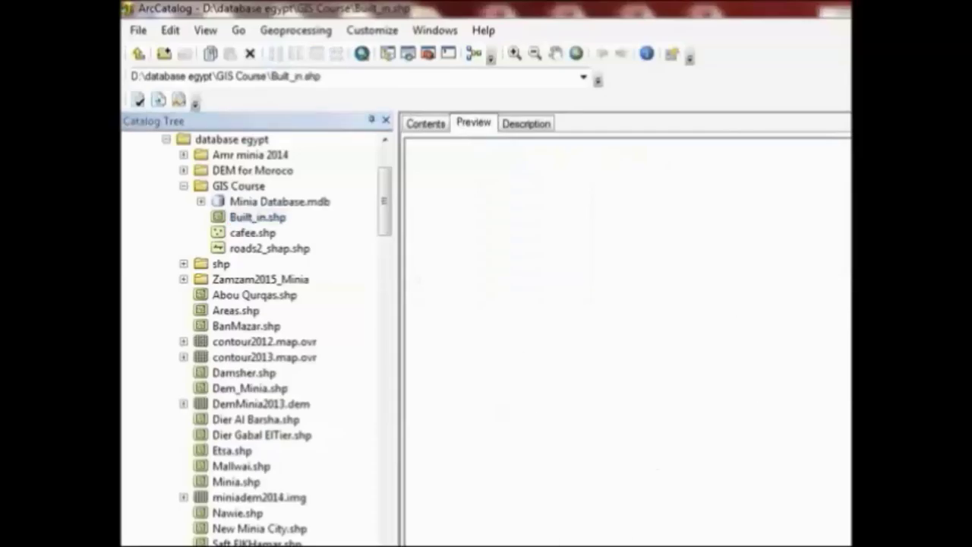
click(545, 129)
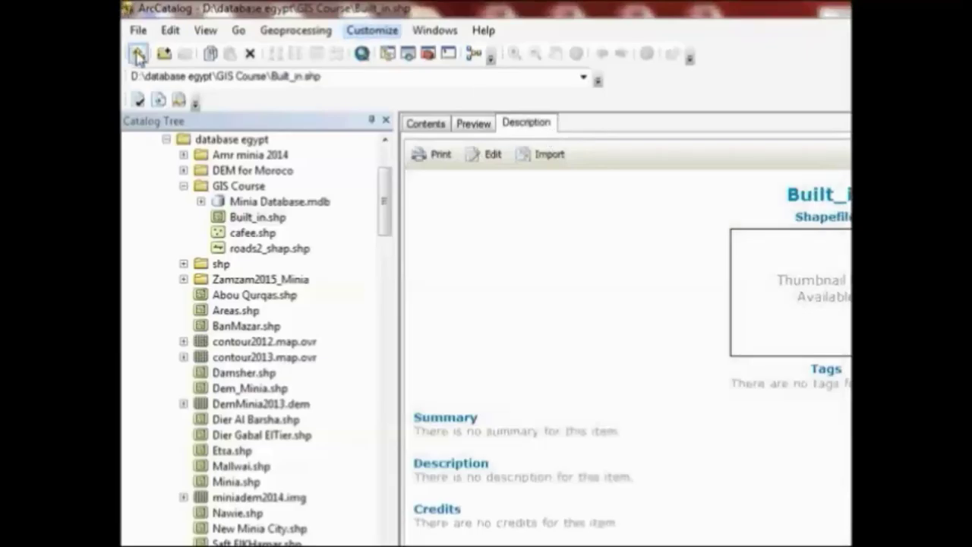
Step: Preview the raster miniadem2014.img from the database egypt folder and return to the folder's contents
click(137, 54)
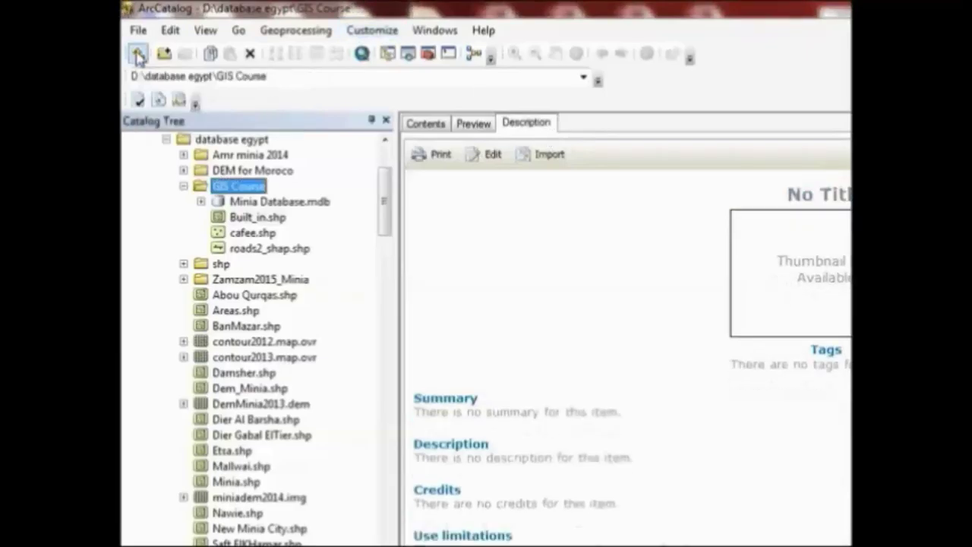
click(138, 54)
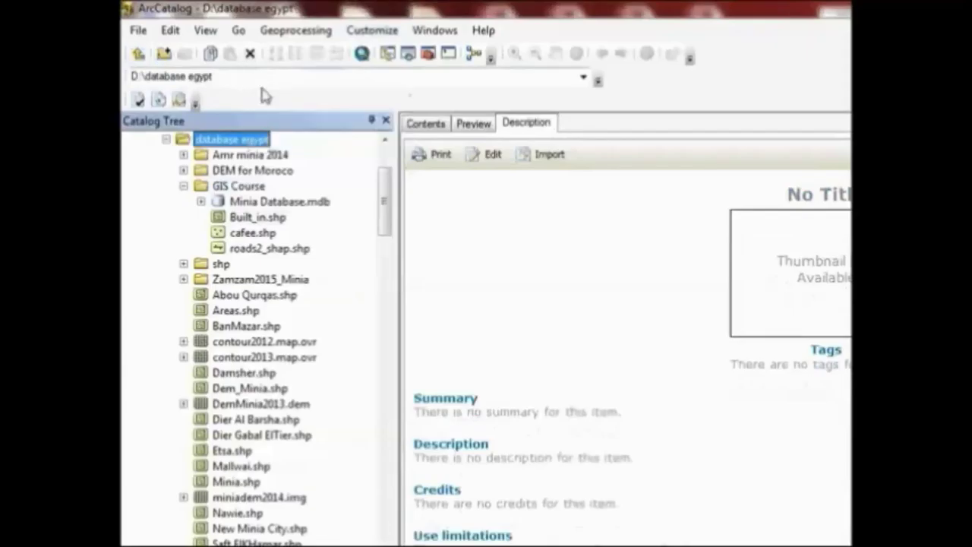
click(425, 123)
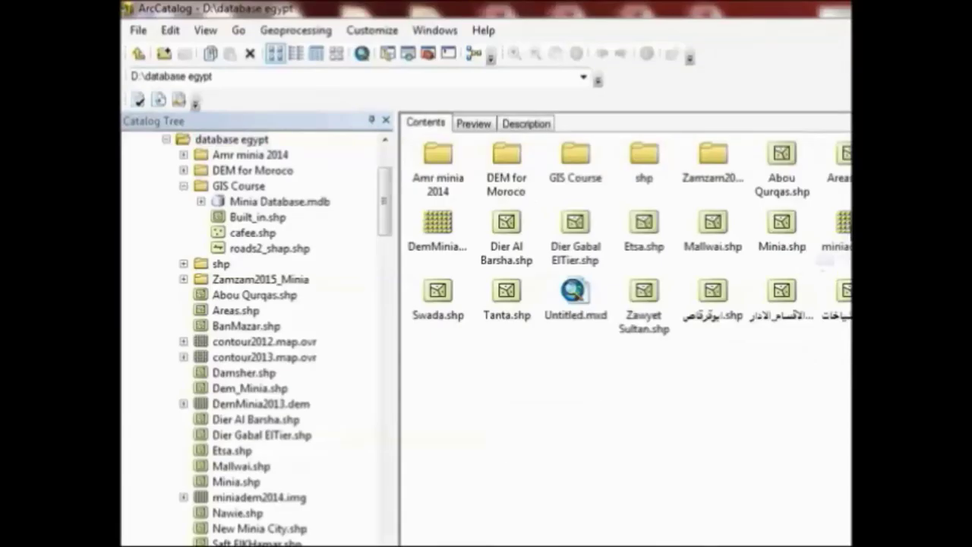
click(844, 220)
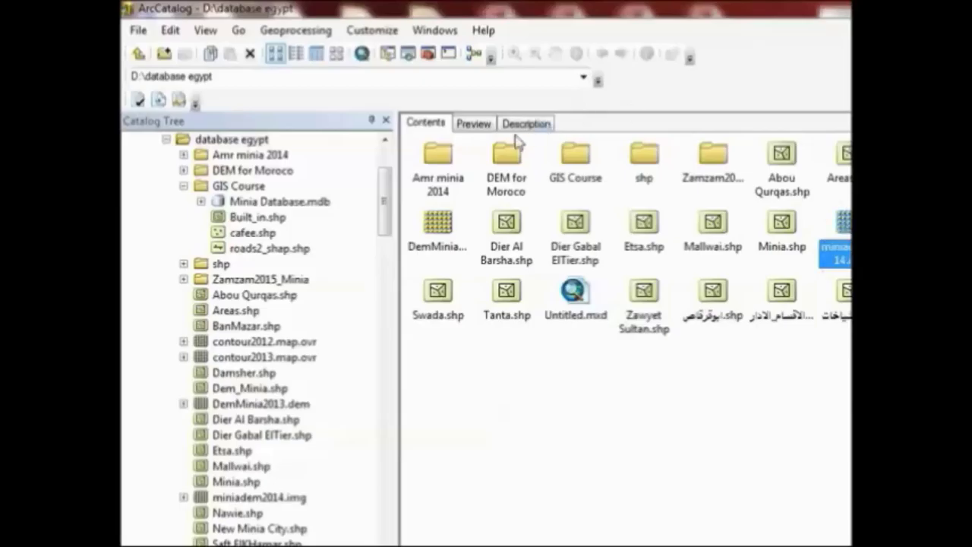
click(476, 126)
click(474, 125)
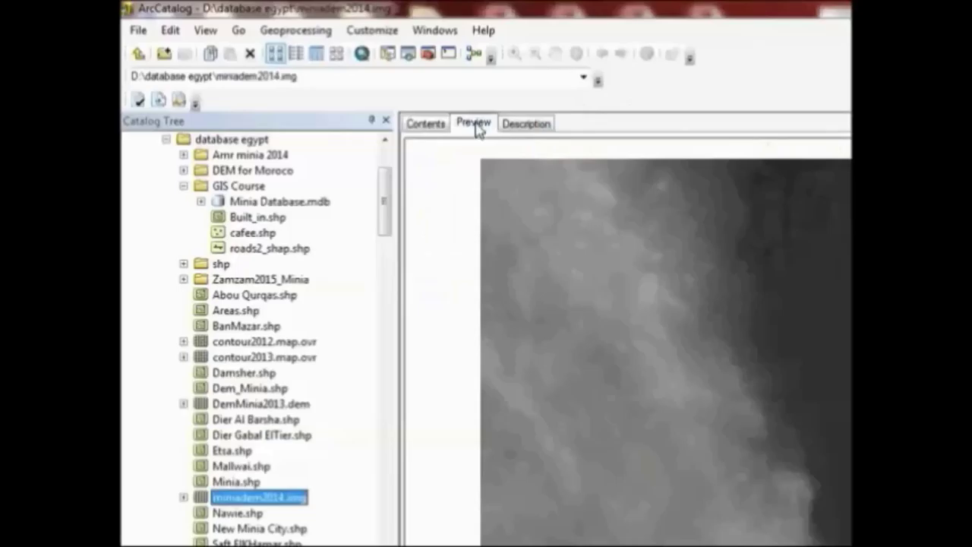
click(424, 126)
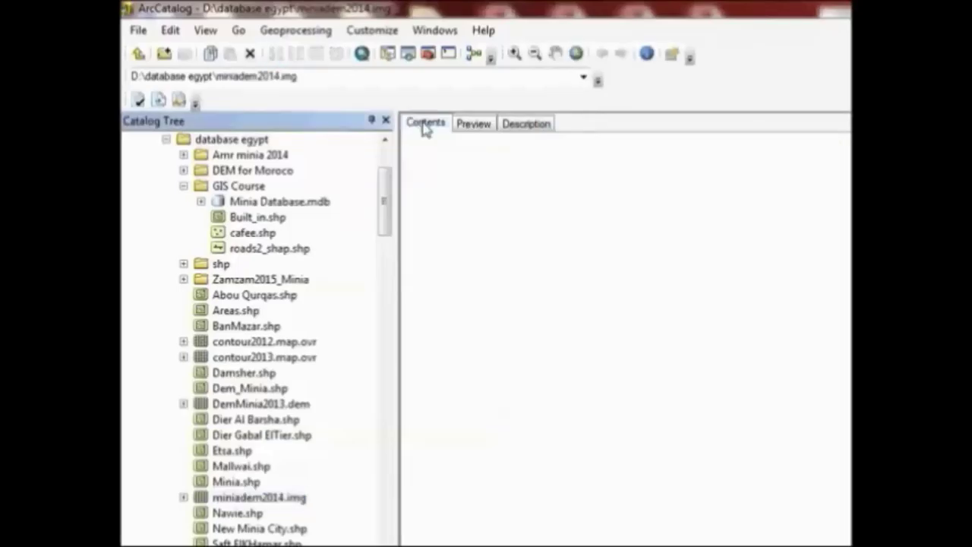
click(276, 55)
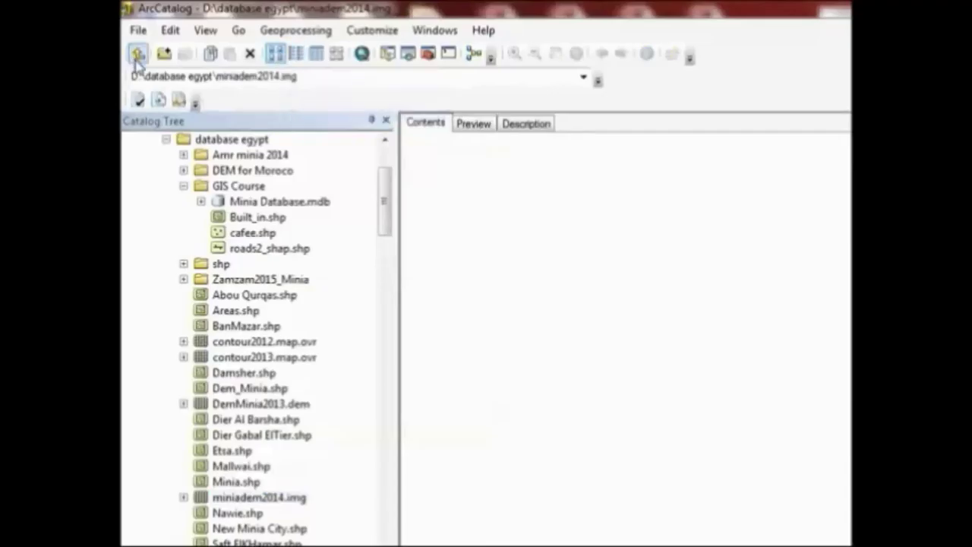
click(137, 54)
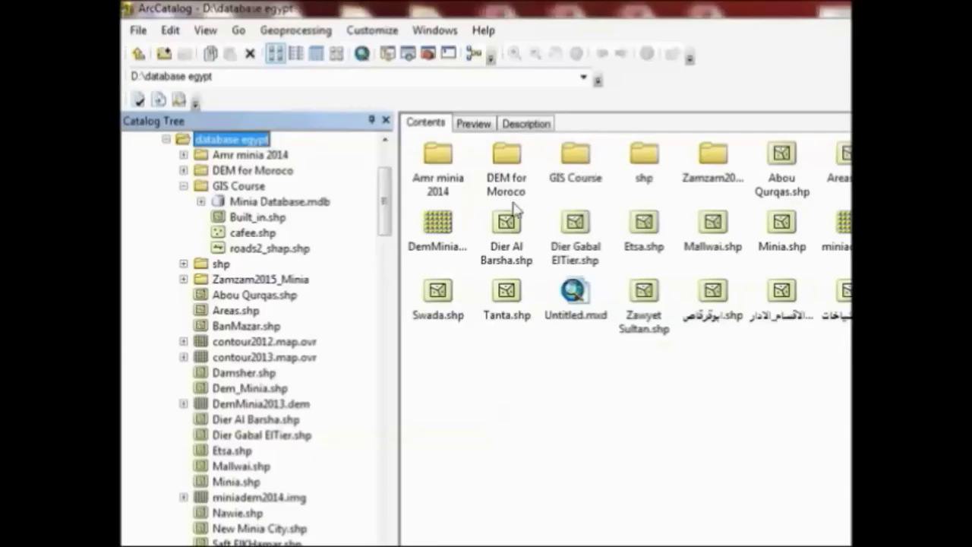
Step: Preview Dier Al Barsha.shp and return to the contents of the database egypt folder
click(503, 228)
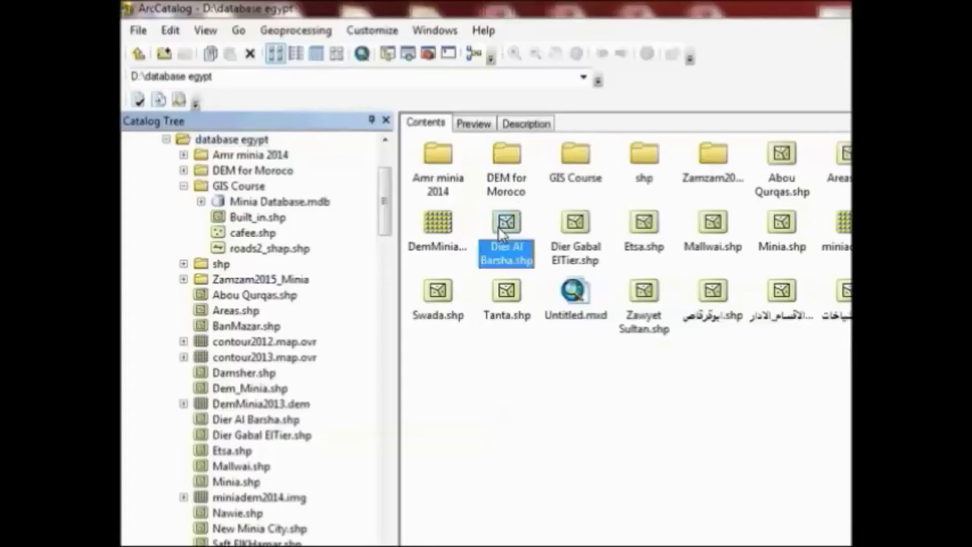
click(479, 128)
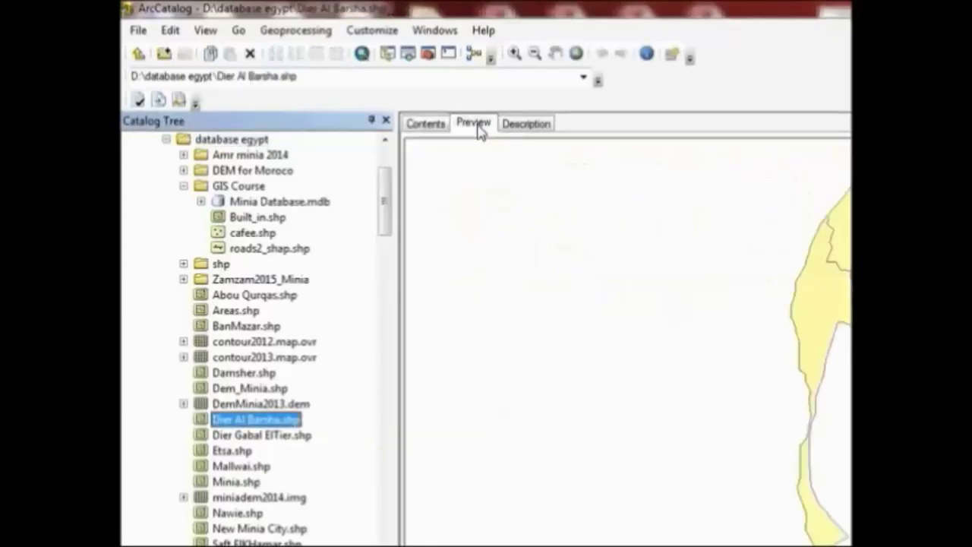
click(430, 125)
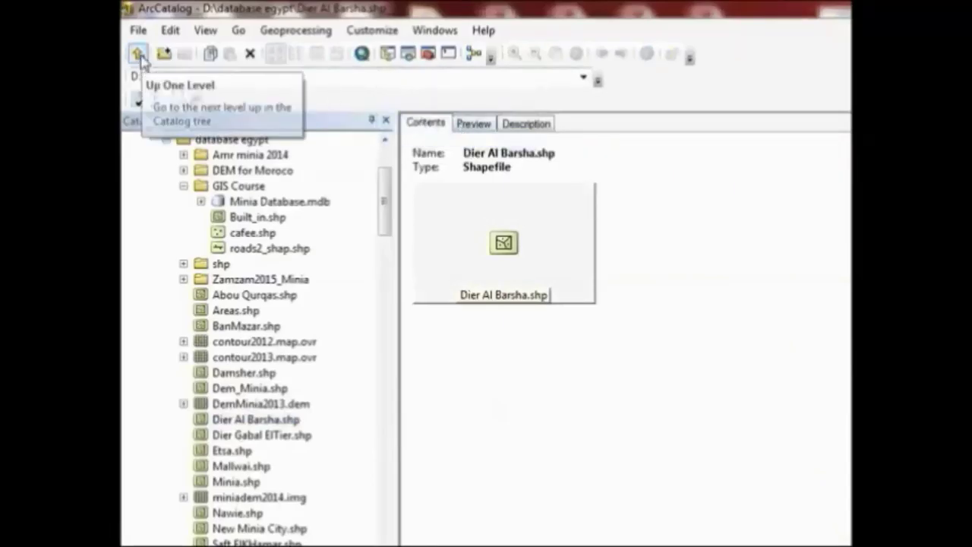
click(137, 54)
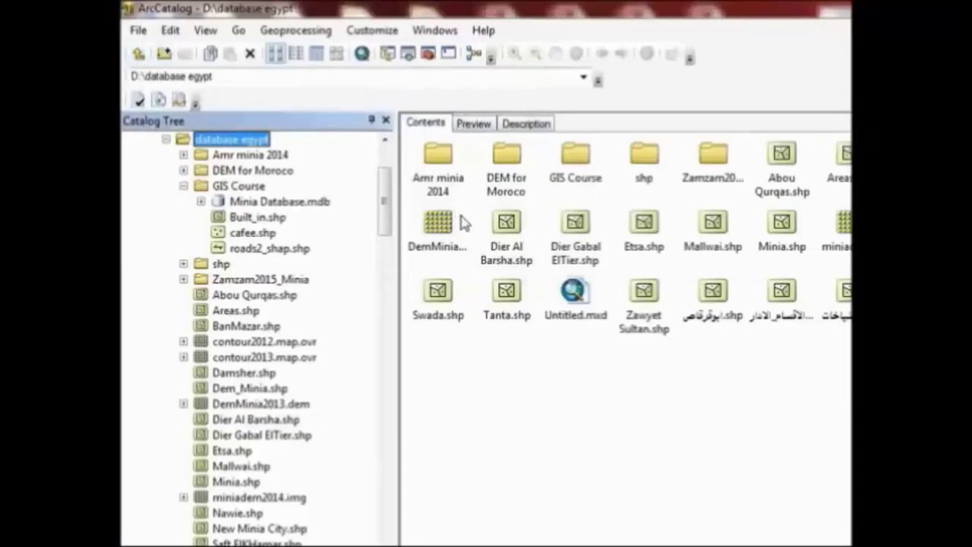
Step: Try to export Dier Al Barsha.shp to CAD, and end the program's process
click(509, 229)
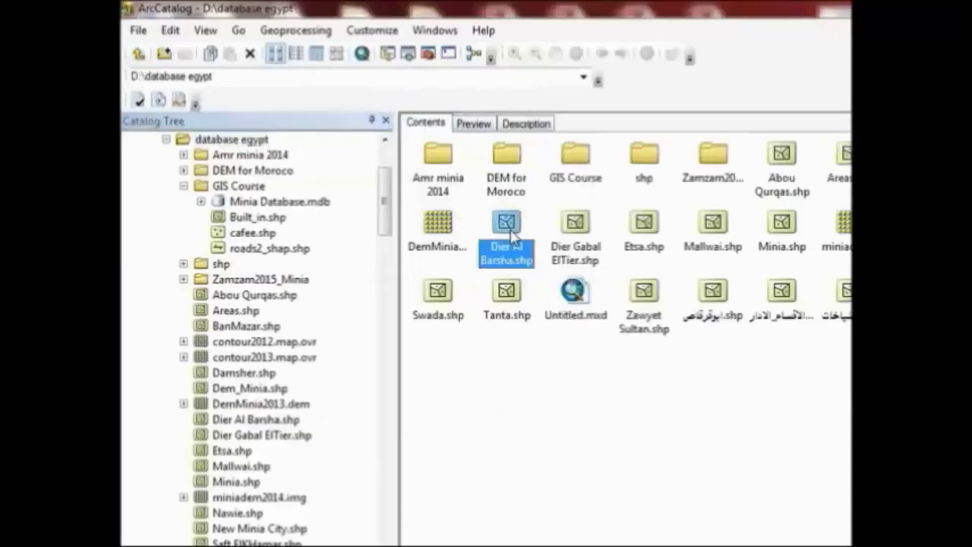
click(585, 414)
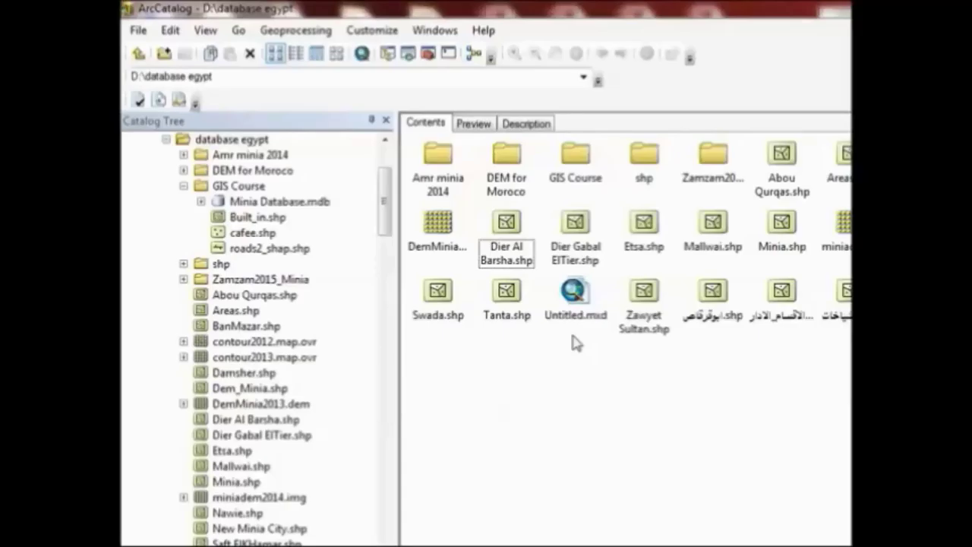
right_click(512, 232)
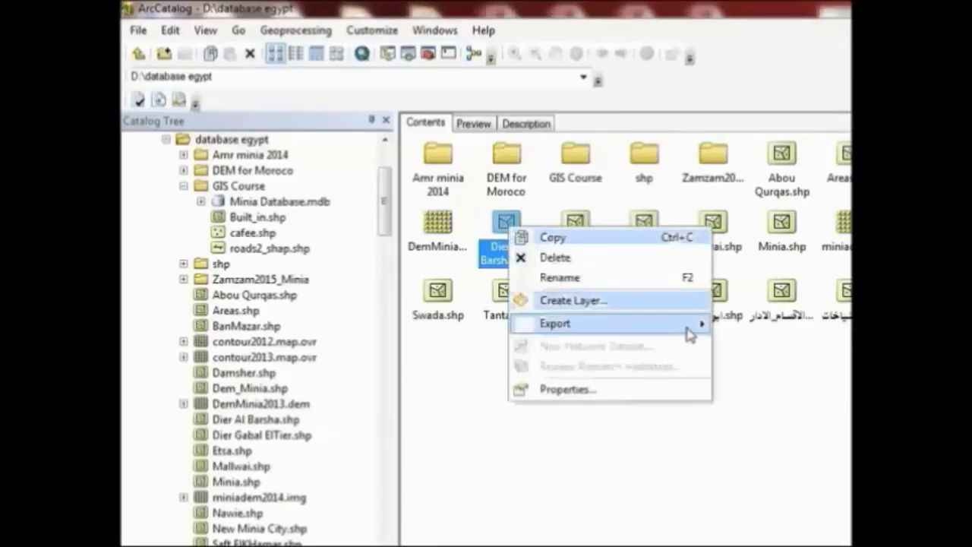
mouse_move(690, 334)
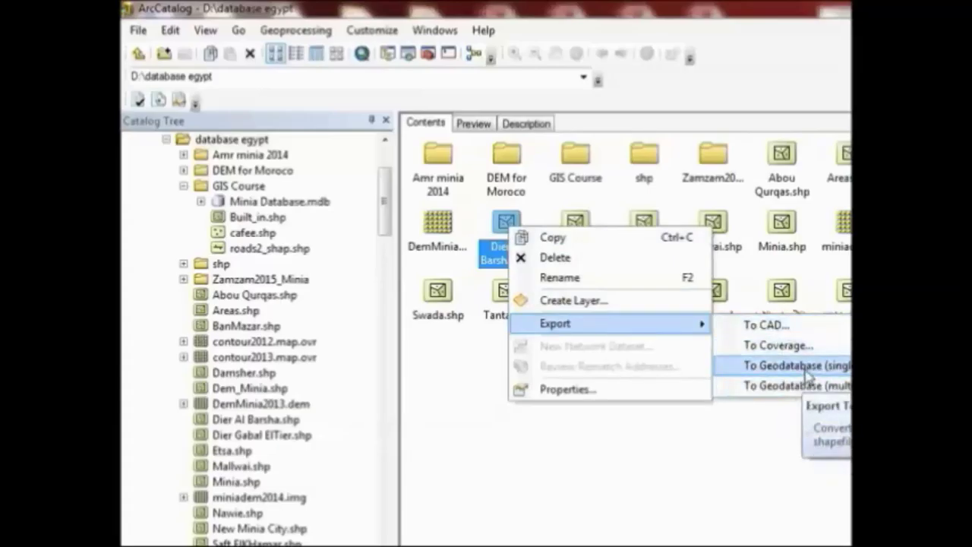
click(799, 335)
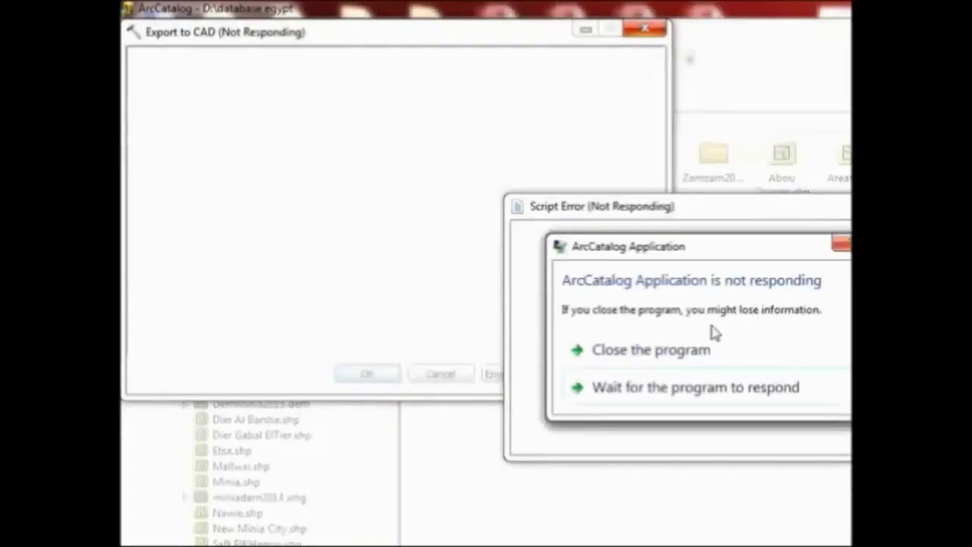
click(697, 355)
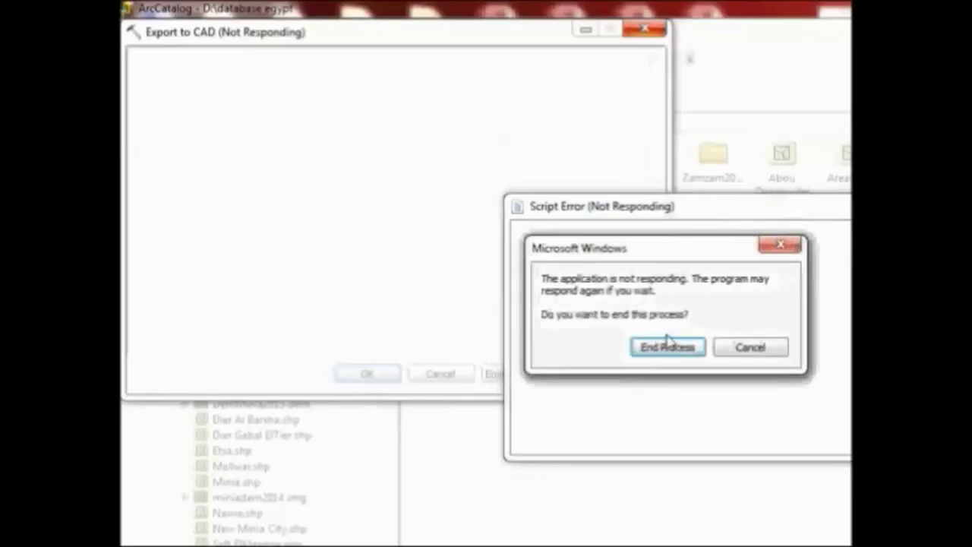
click(668, 349)
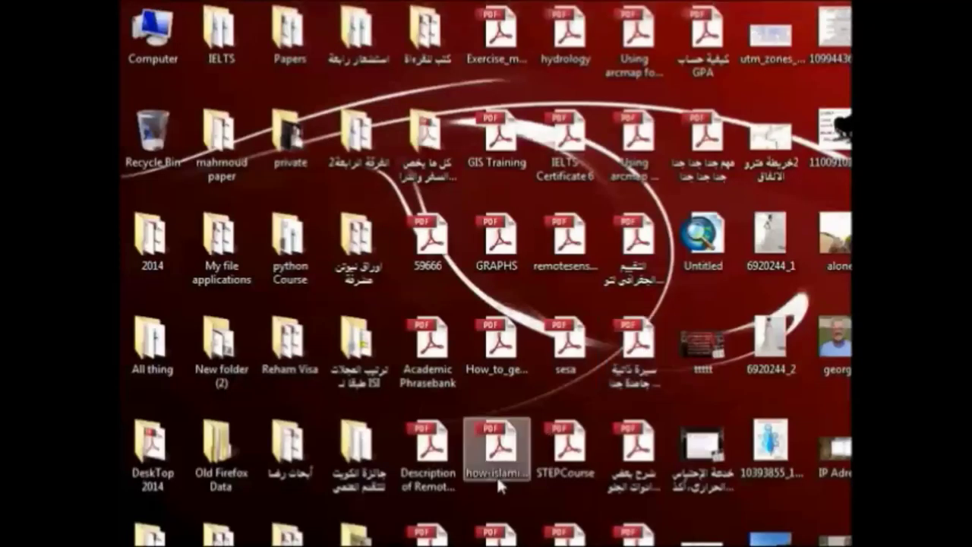
Step: Restart ArcCatalog 10.3 and open the database egypt folder on drive D
key(super)
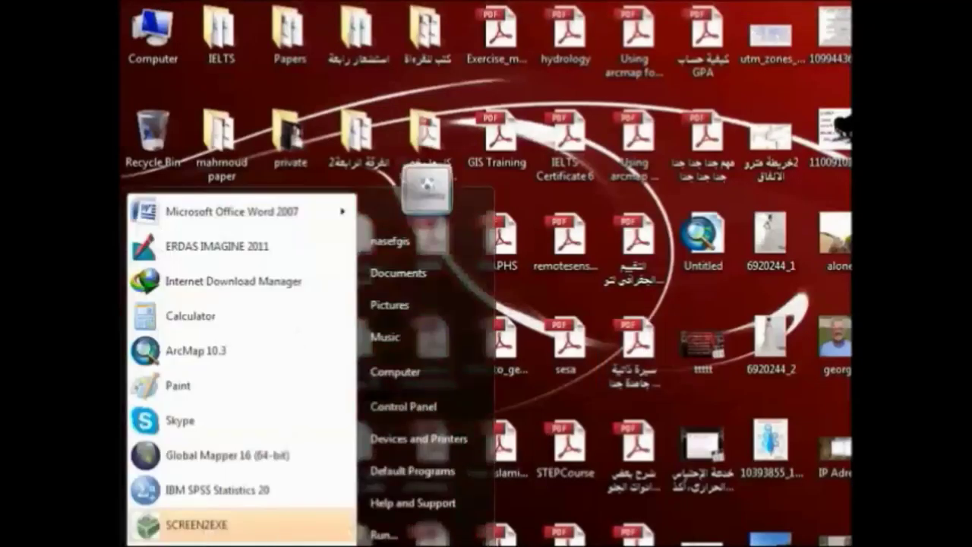
click(175, 544)
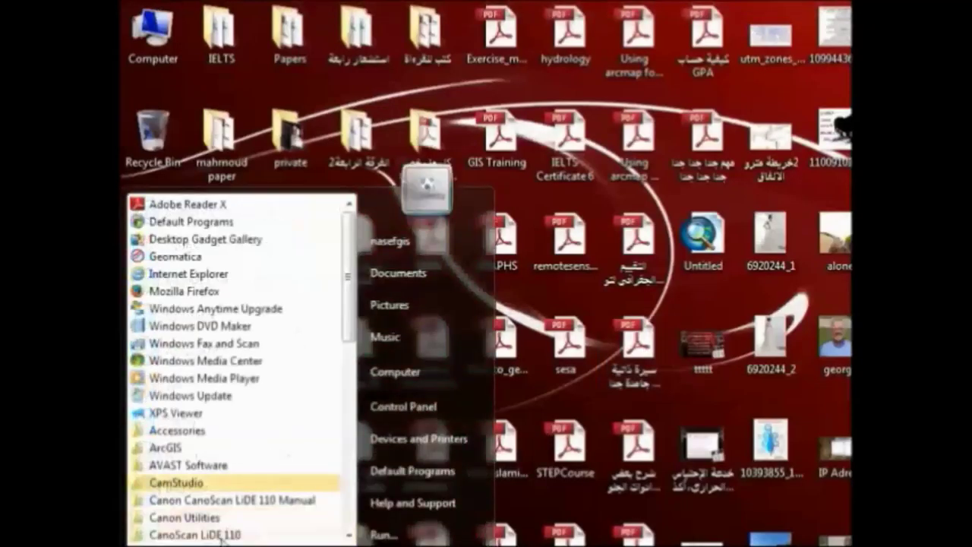
click(241, 454)
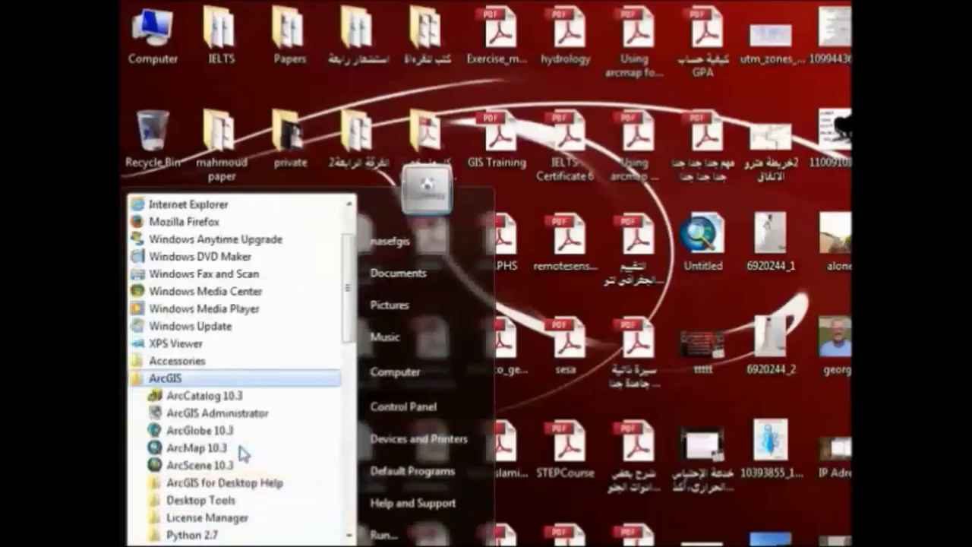
click(227, 401)
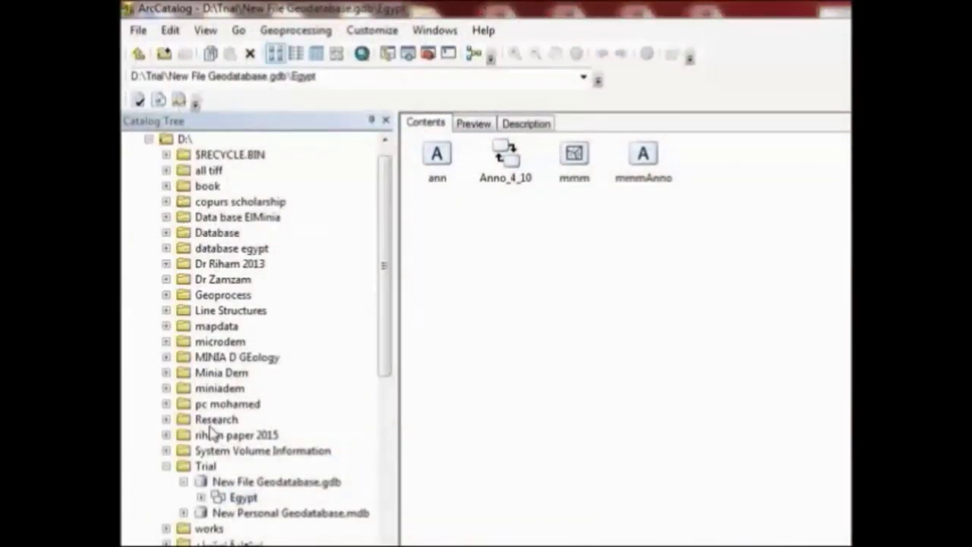
click(166, 466)
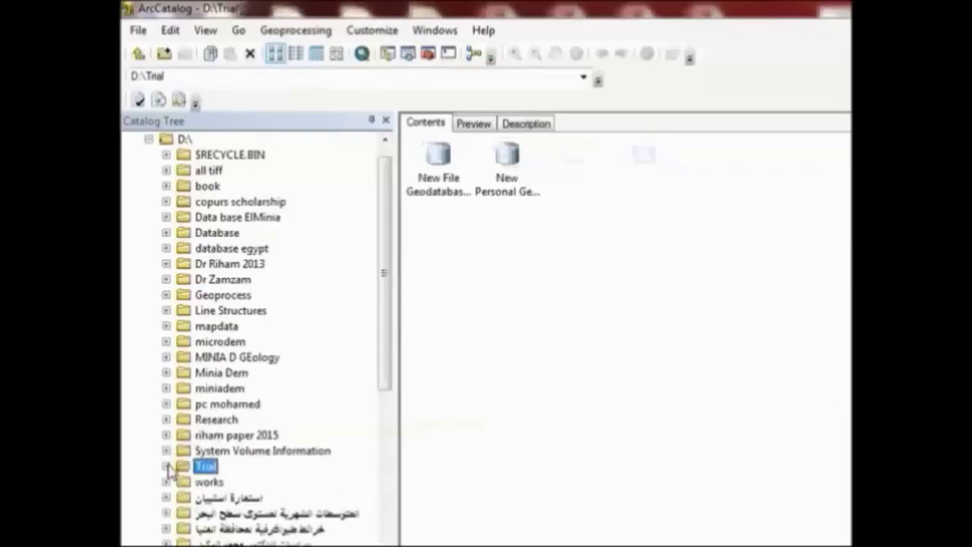
click(254, 251)
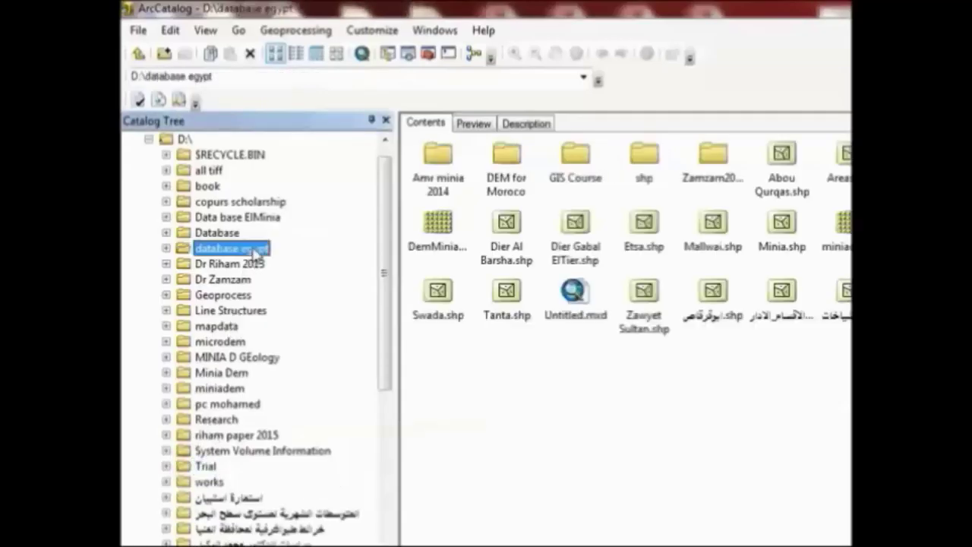
Step: Preview Dier Gabal ElTier.shp and go back to the contents of the database egypt folder
click(502, 230)
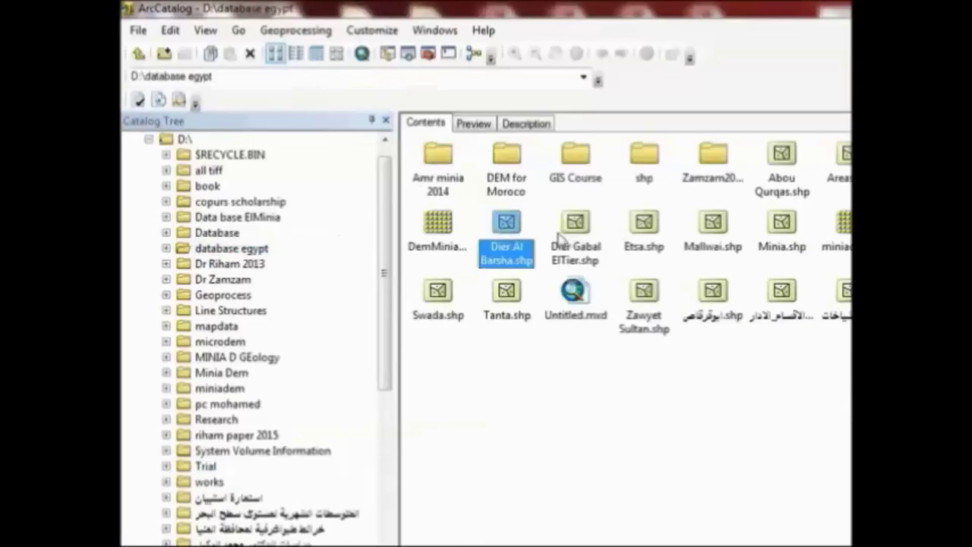
click(566, 237)
right_click(566, 237)
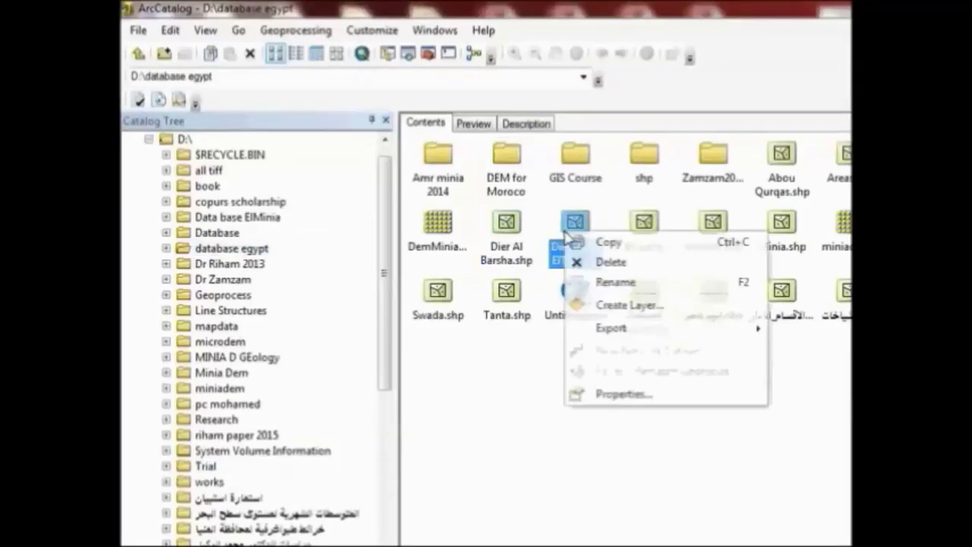
click(474, 124)
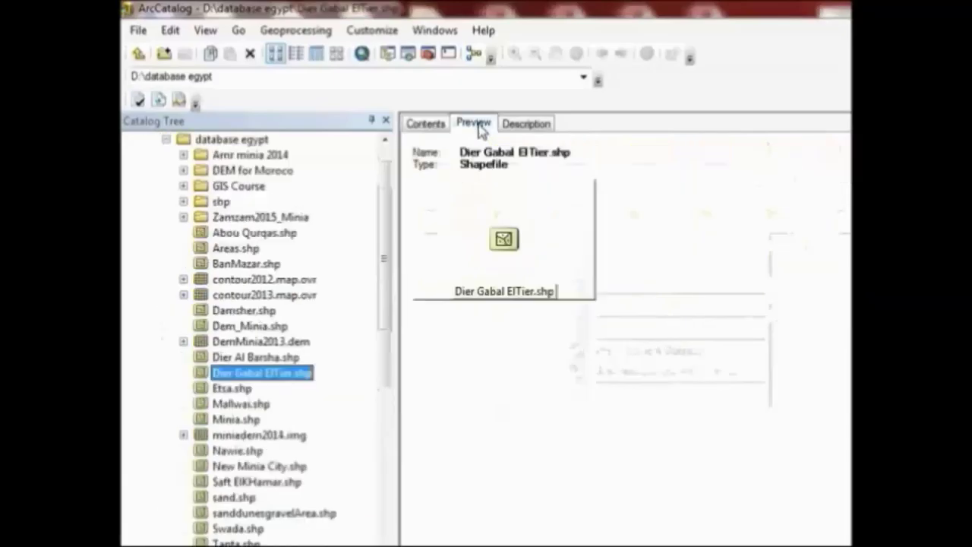
click(432, 124)
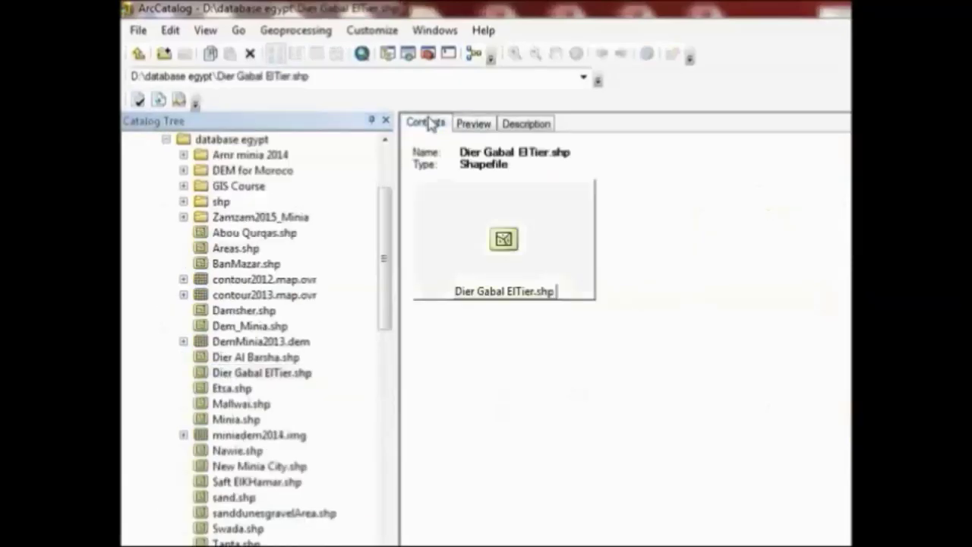
click(138, 54)
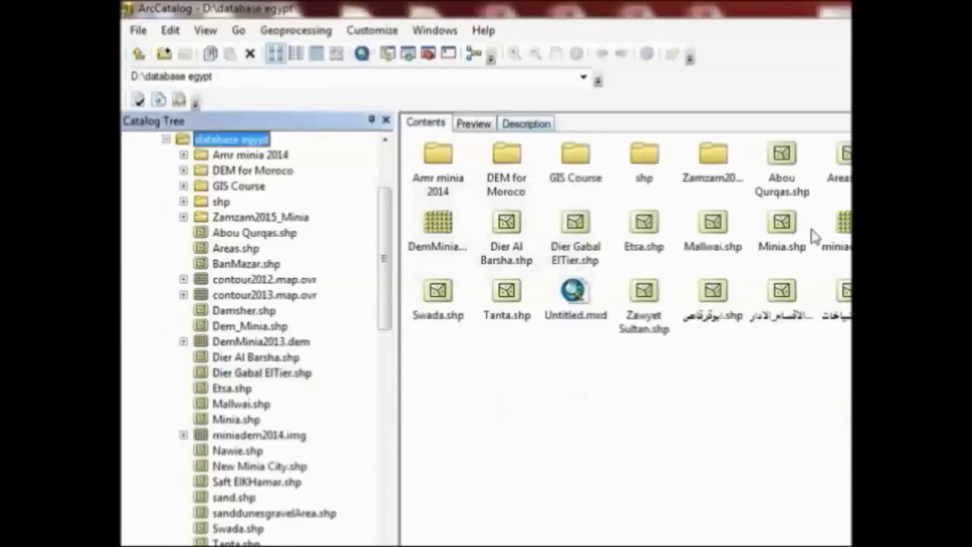
Step: Preview Minia.shp and select it in the contents of the database egypt folder
click(784, 222)
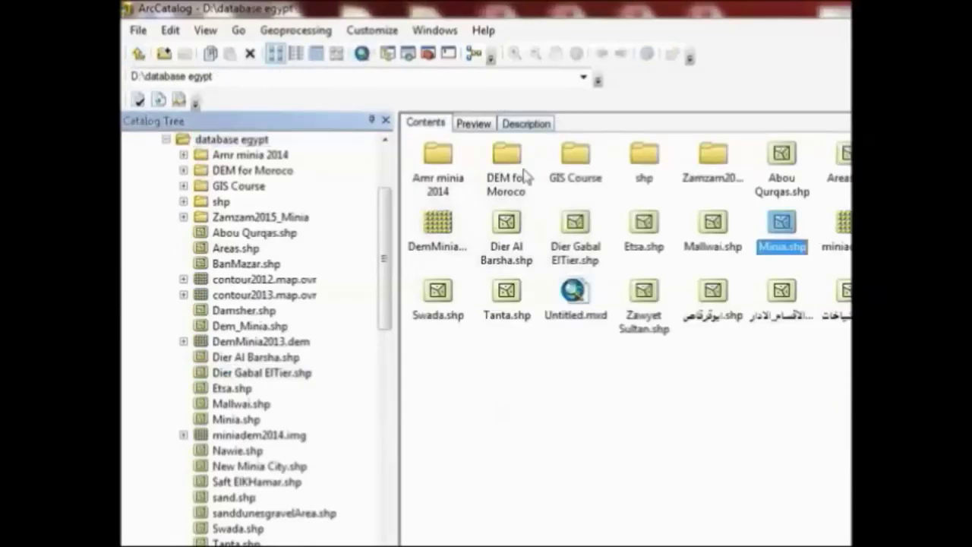
click(481, 128)
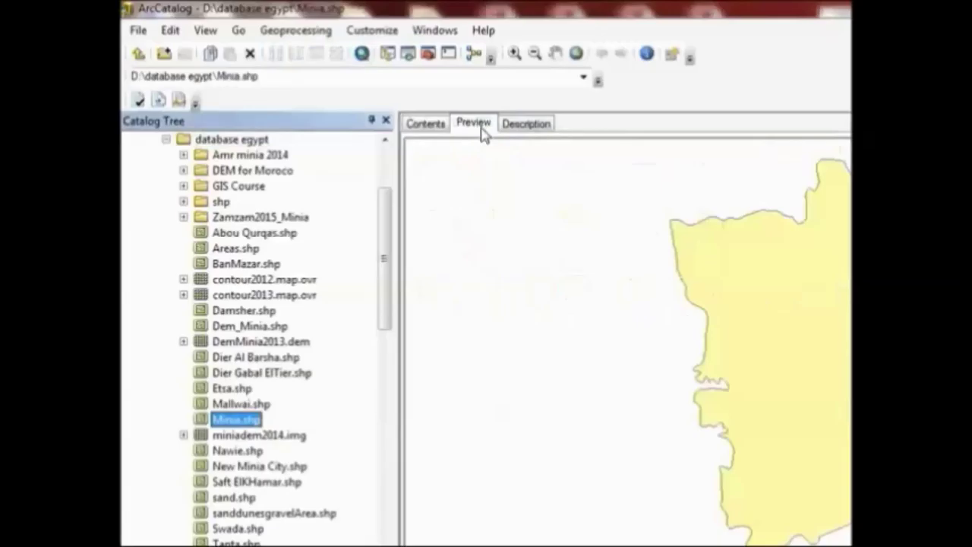
click(427, 124)
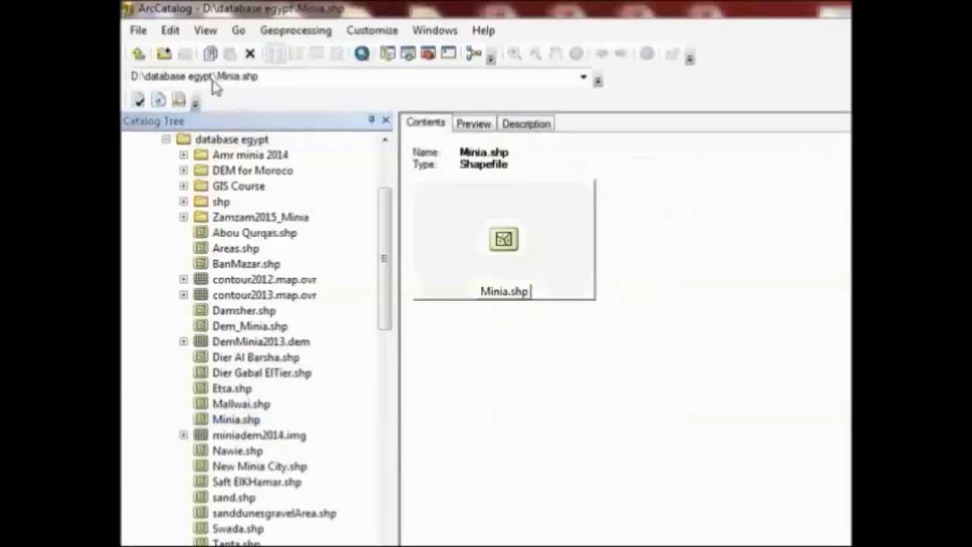
click(139, 53)
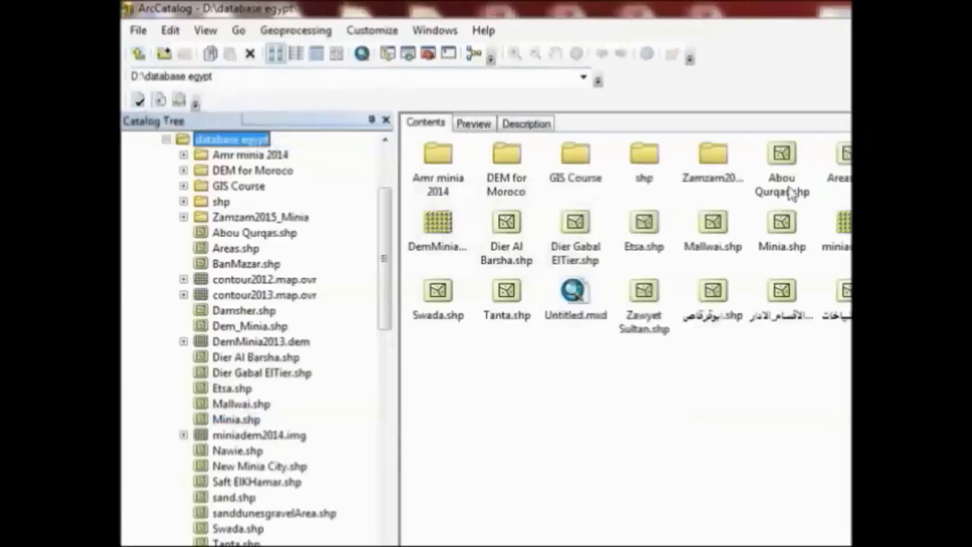
click(782, 234)
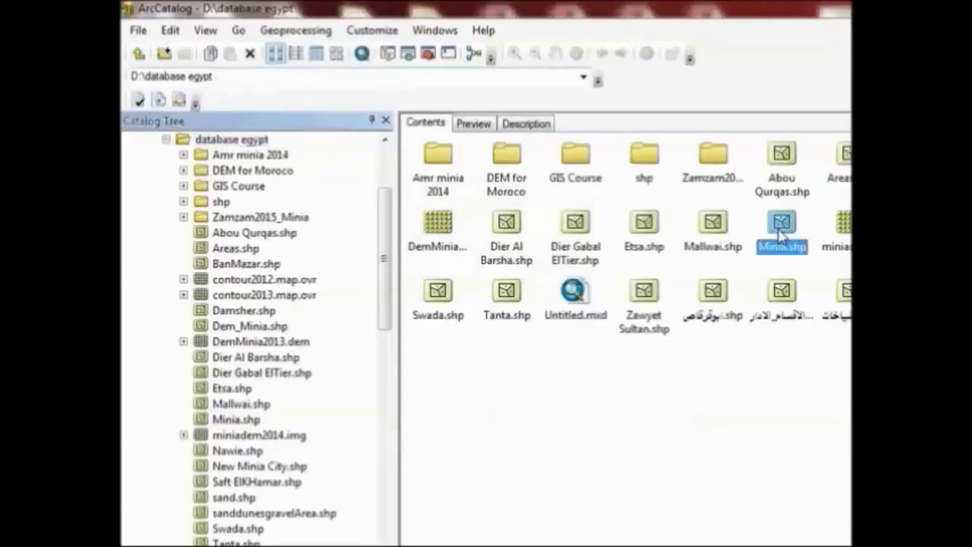
Step: Start exporting Minia.shp to CAD and choose DWG_R2010 as the output type
right_click(783, 236)
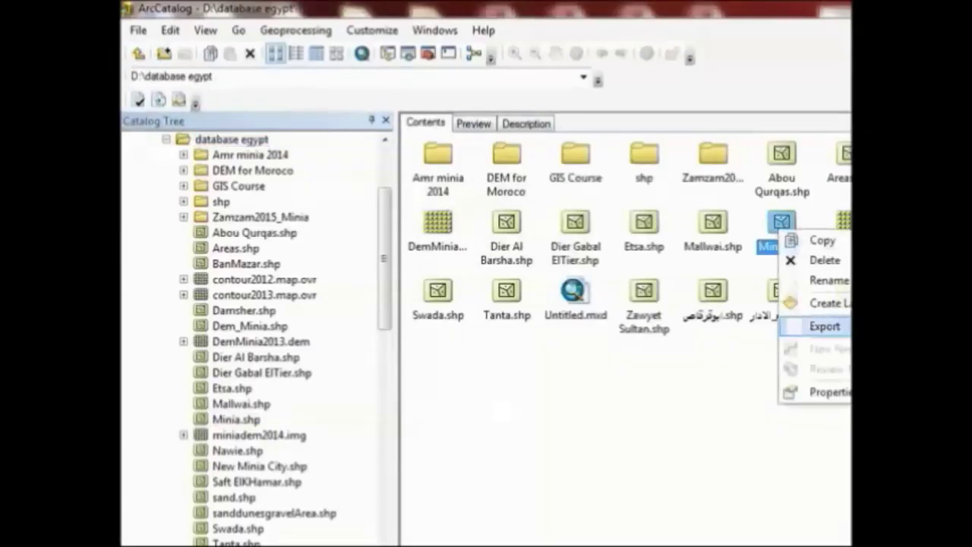
key(Escape)
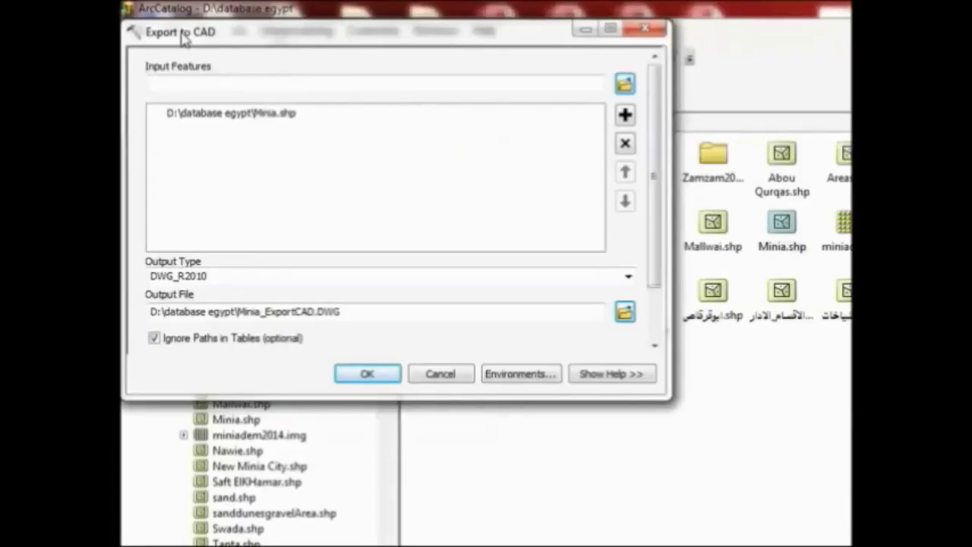
click(626, 85)
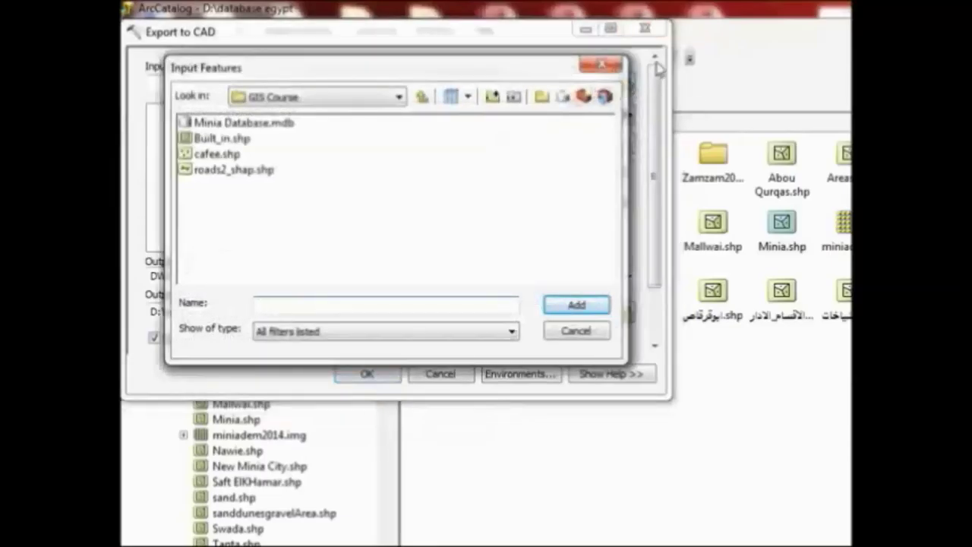
click(607, 65)
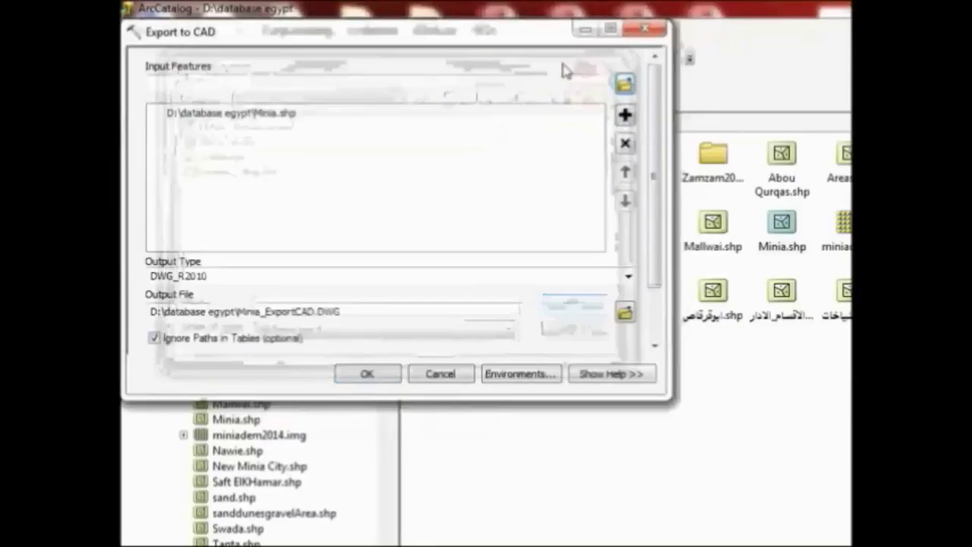
click(275, 115)
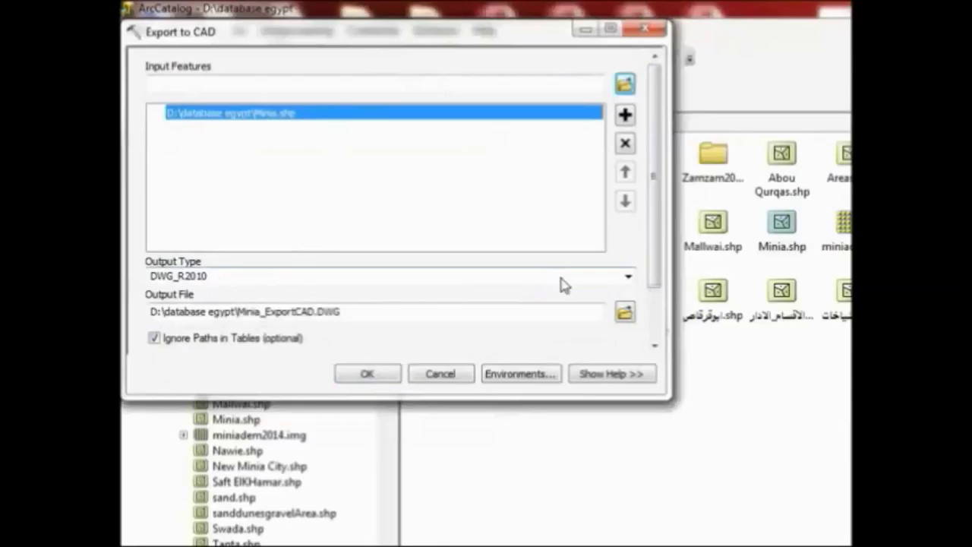
click(629, 279)
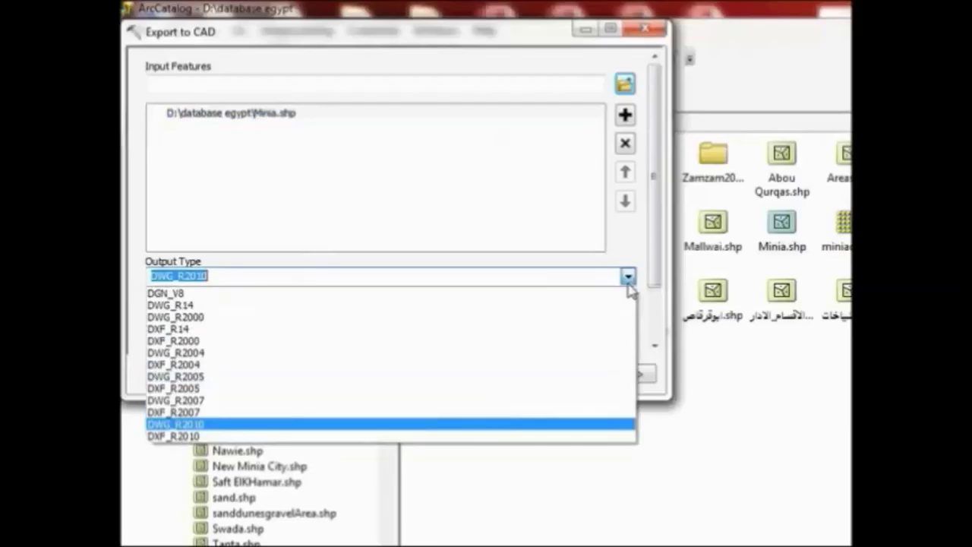
click(559, 424)
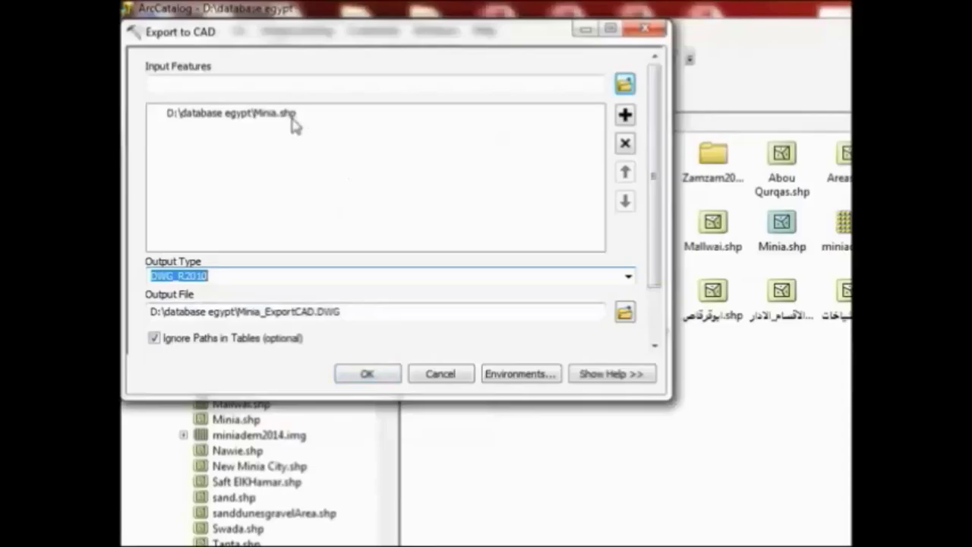
Step: Keep Minia.shp as the input and export it in DWG_R2010 format to D:\database egypt\Minia_ExportCAD.DWG
click(625, 84)
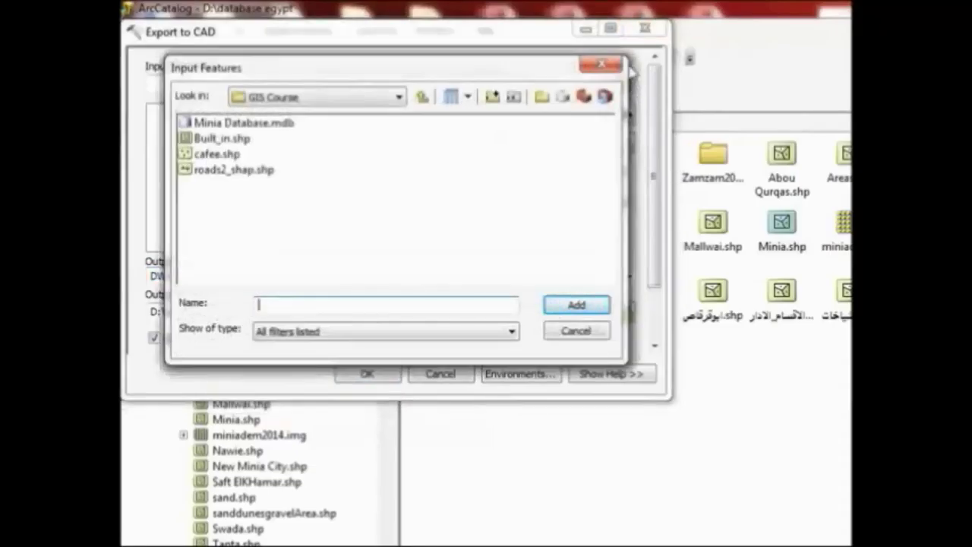
click(612, 64)
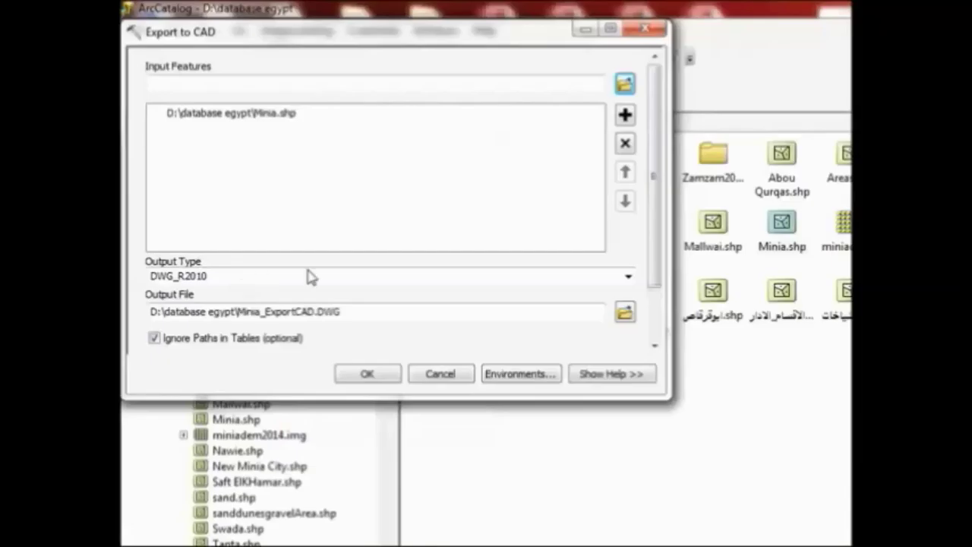
click(628, 278)
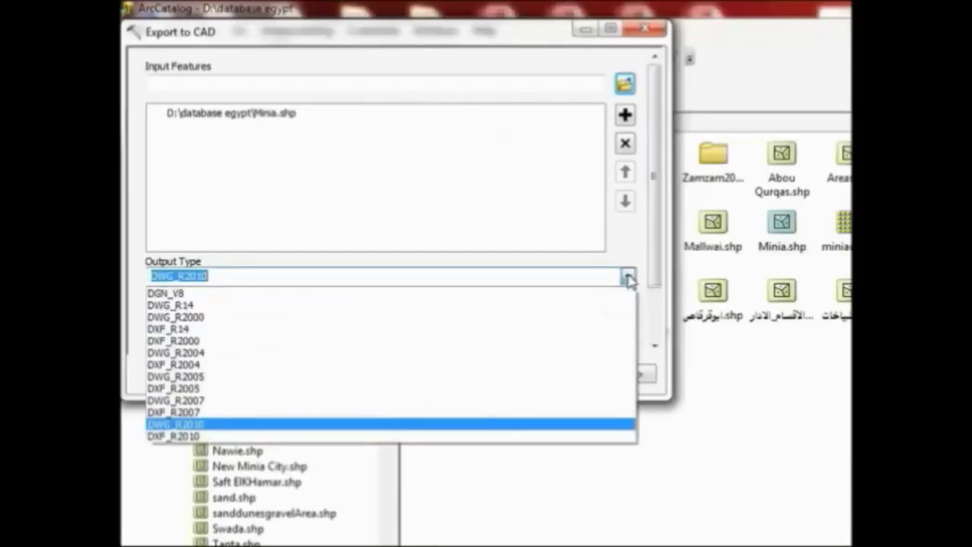
click(383, 430)
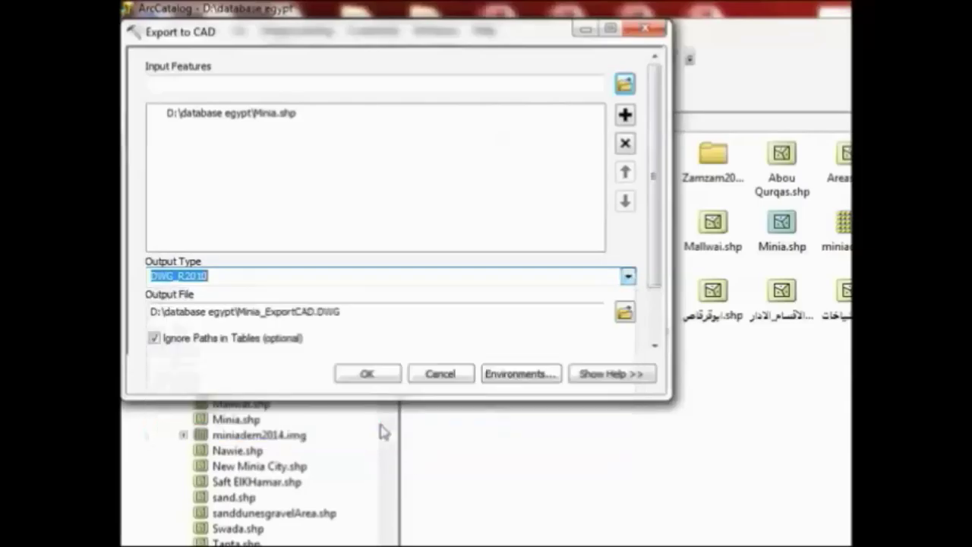
click(573, 319)
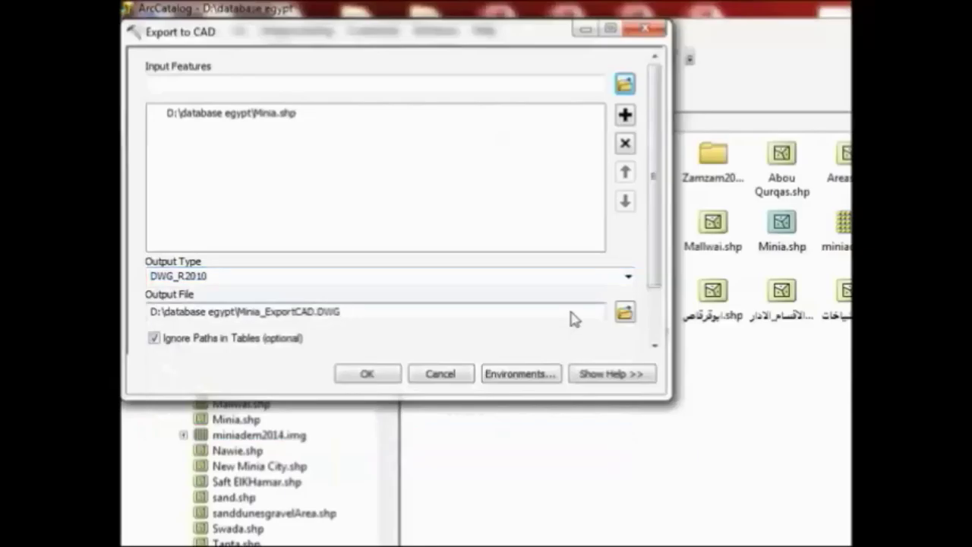
click(366, 377)
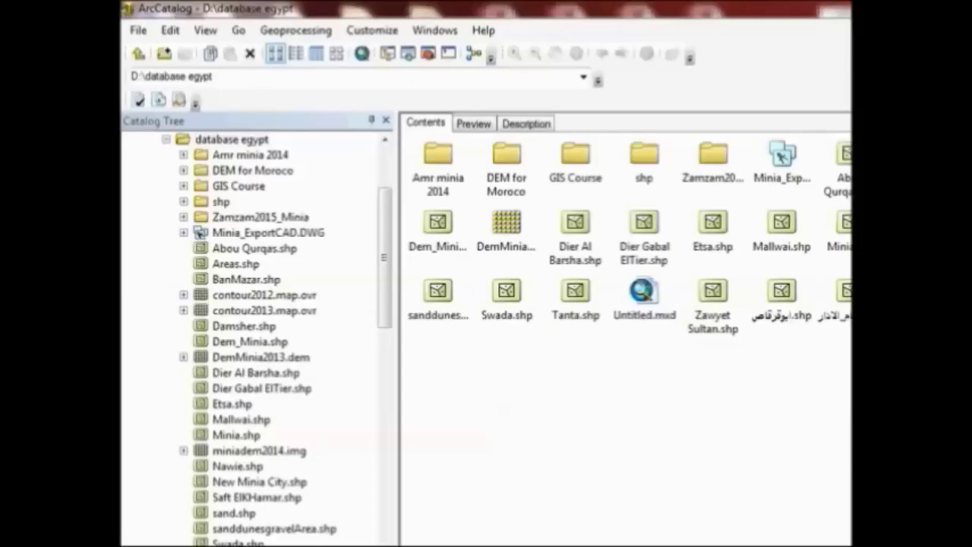
Step: Examine the current session's Export to CAD entry in the geoprocessing results, and close the results
click(270, 34)
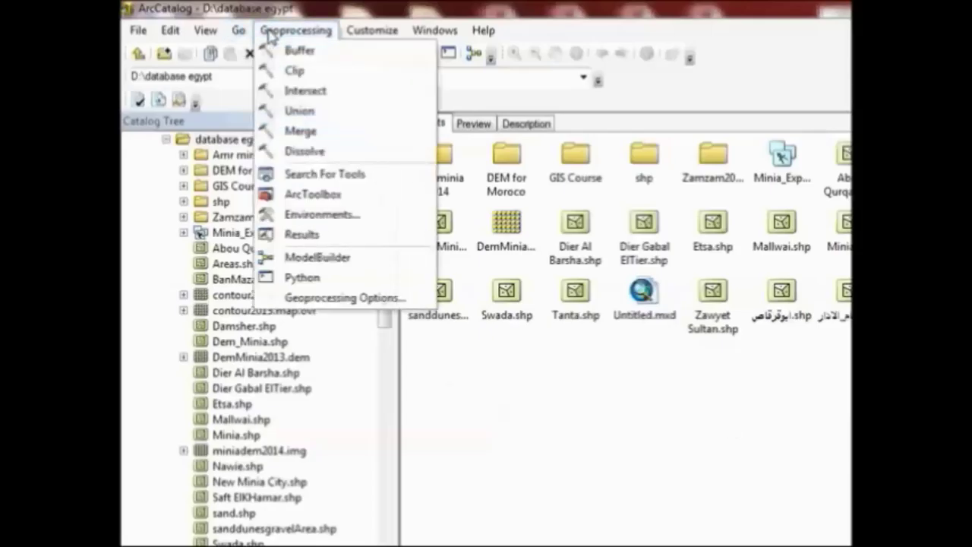
click(326, 237)
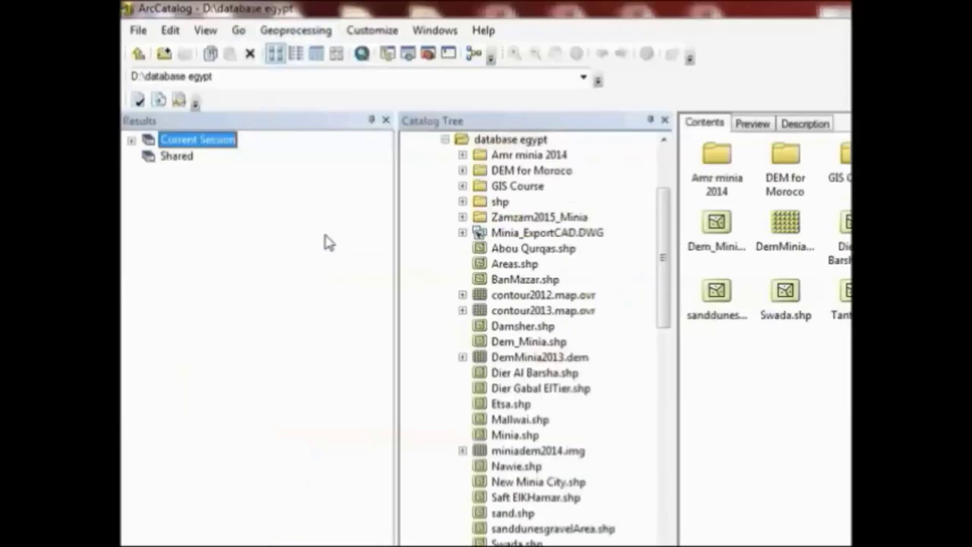
click(203, 166)
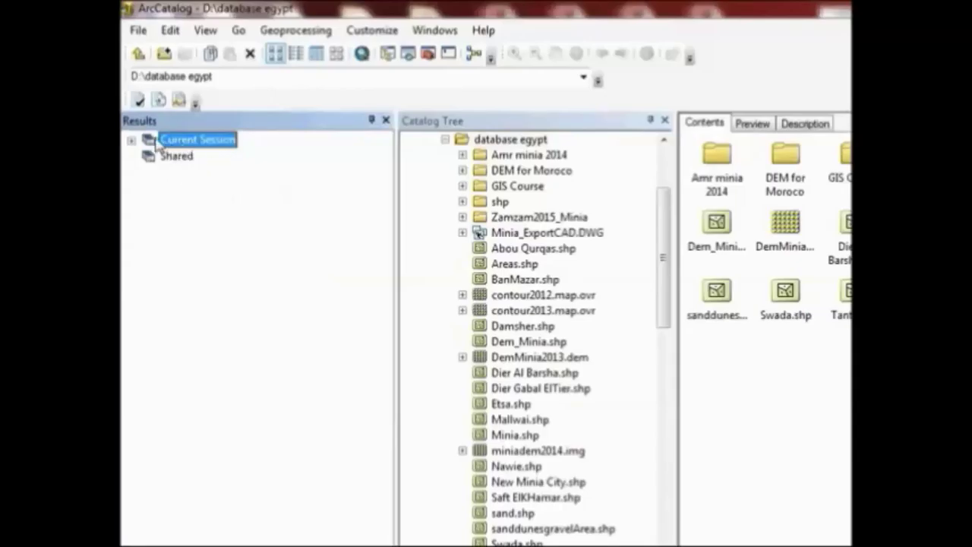
click(130, 141)
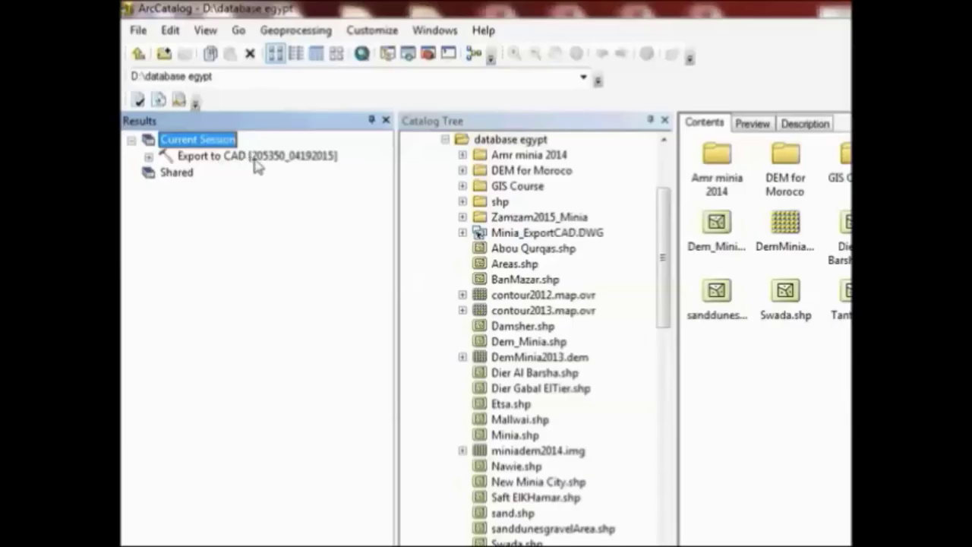
click(149, 156)
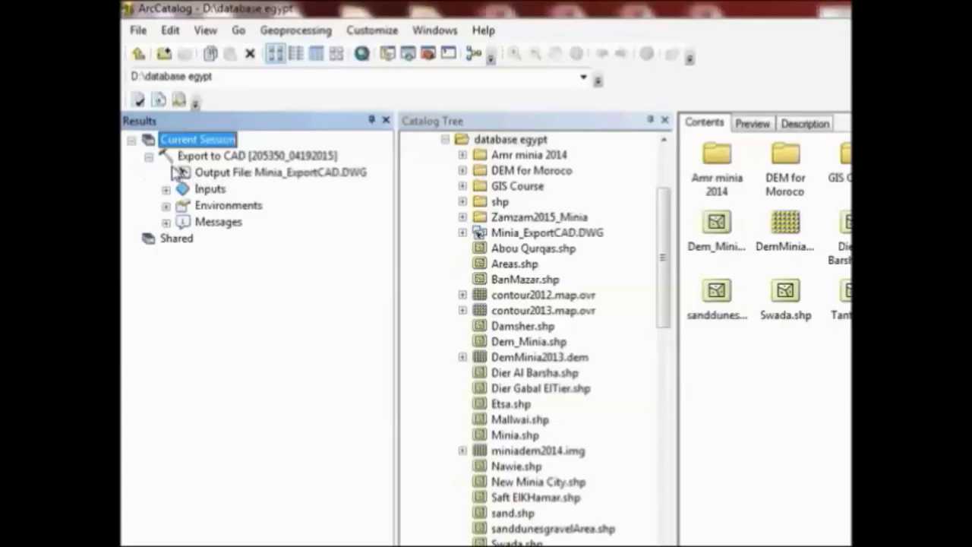
click(149, 157)
click(132, 139)
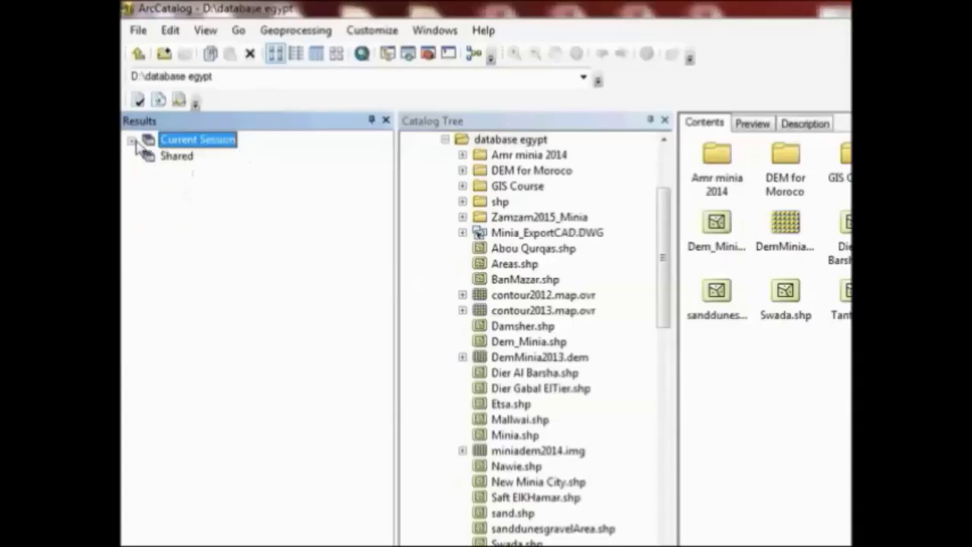
click(385, 120)
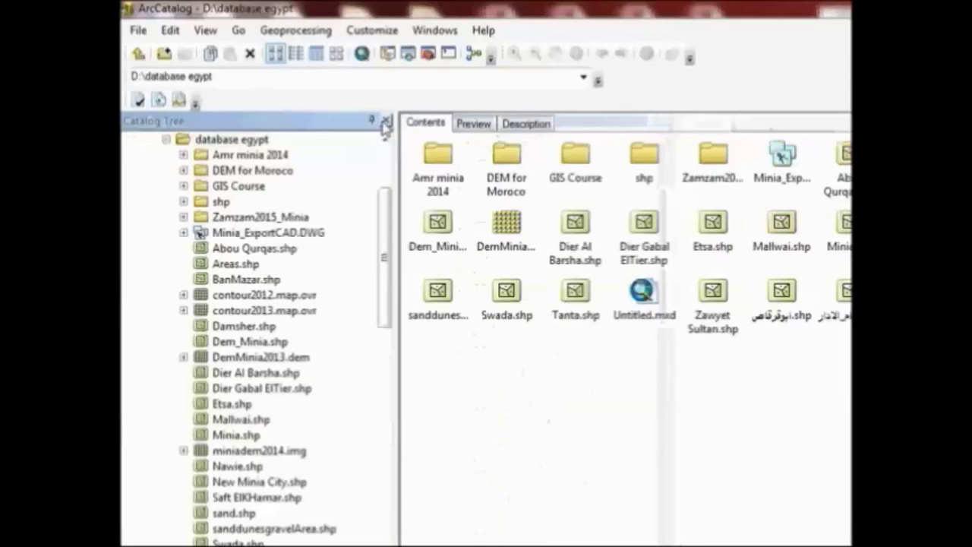
Step: Preview the exported Minia_ExportCAD.DWG and go back to the contents of the database egypt folder
click(791, 162)
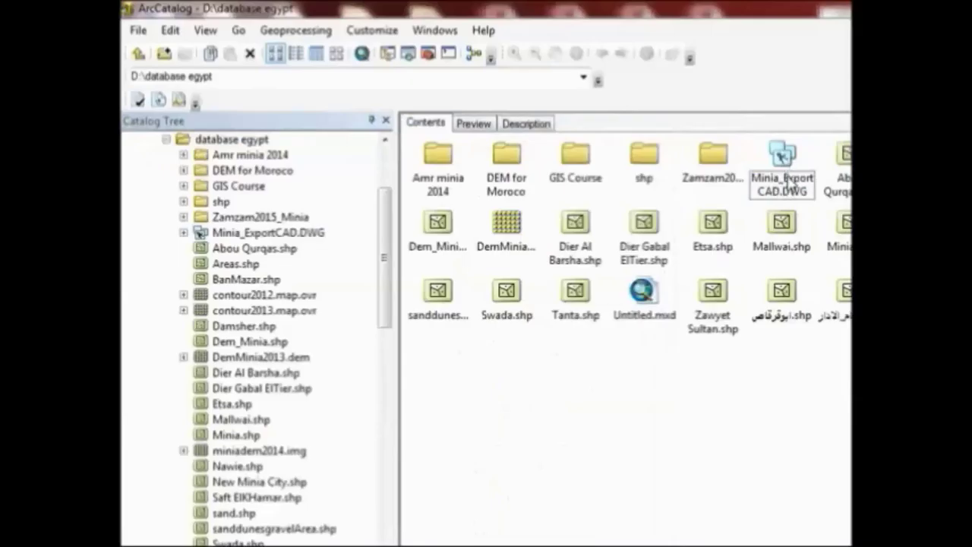
click(789, 174)
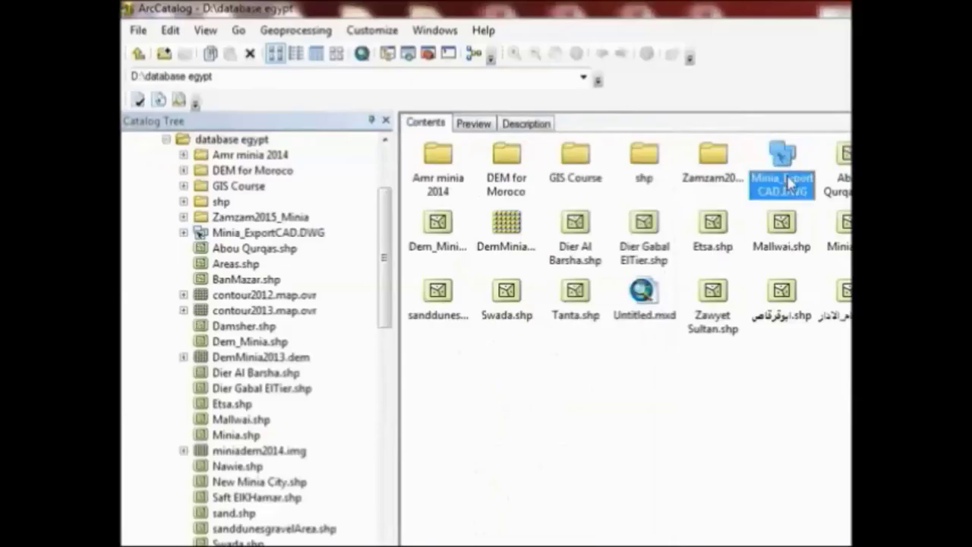
click(474, 124)
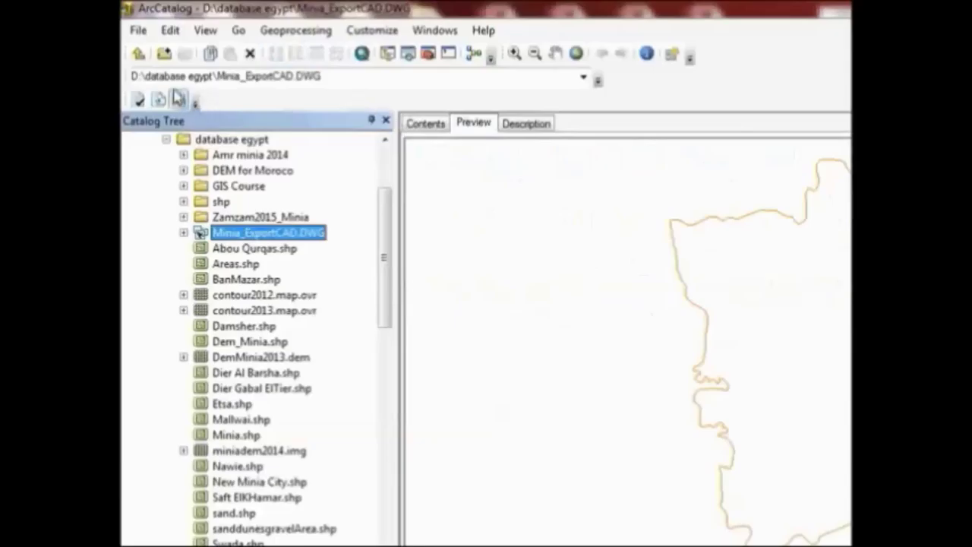
click(137, 54)
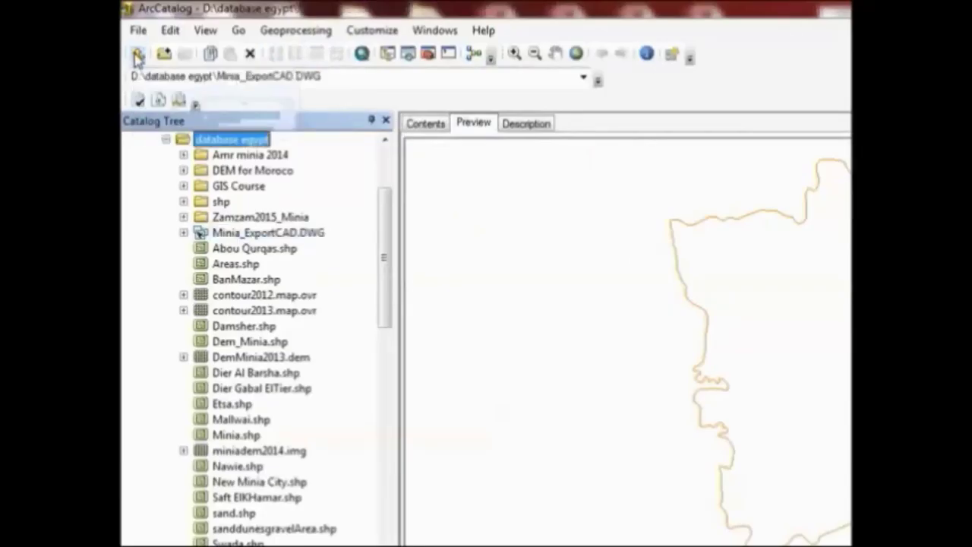
click(419, 128)
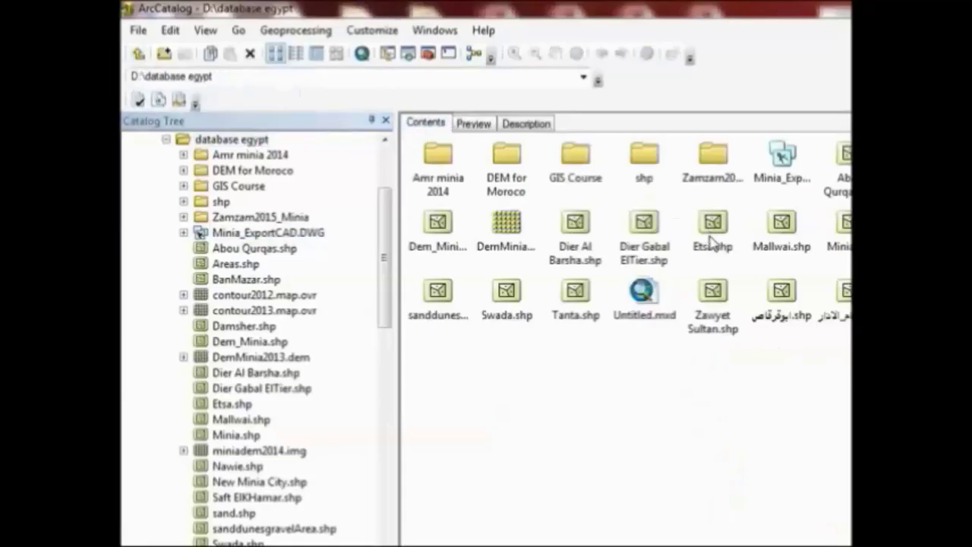
Step: Preview the source Minia.shp for comparison and return to the contents of the database egypt folder
click(847, 225)
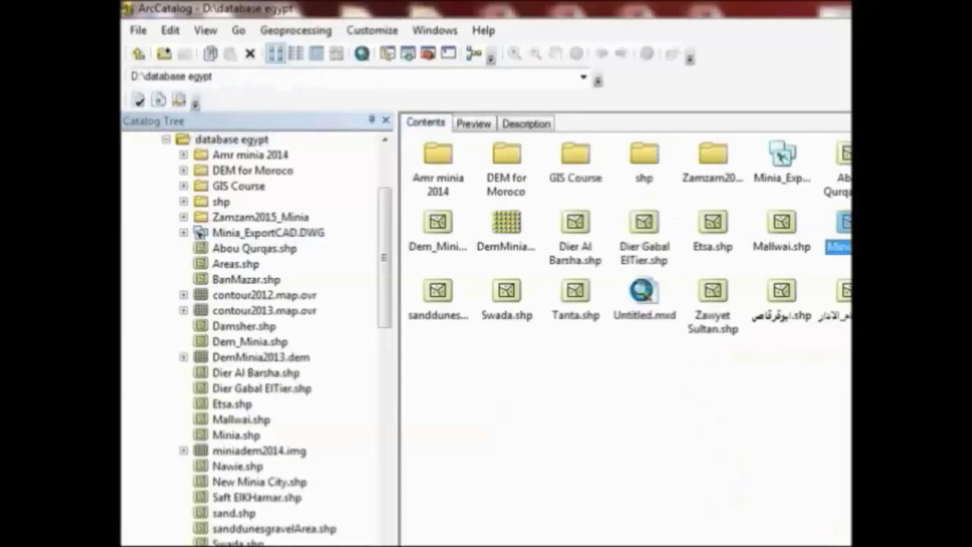
click(474, 126)
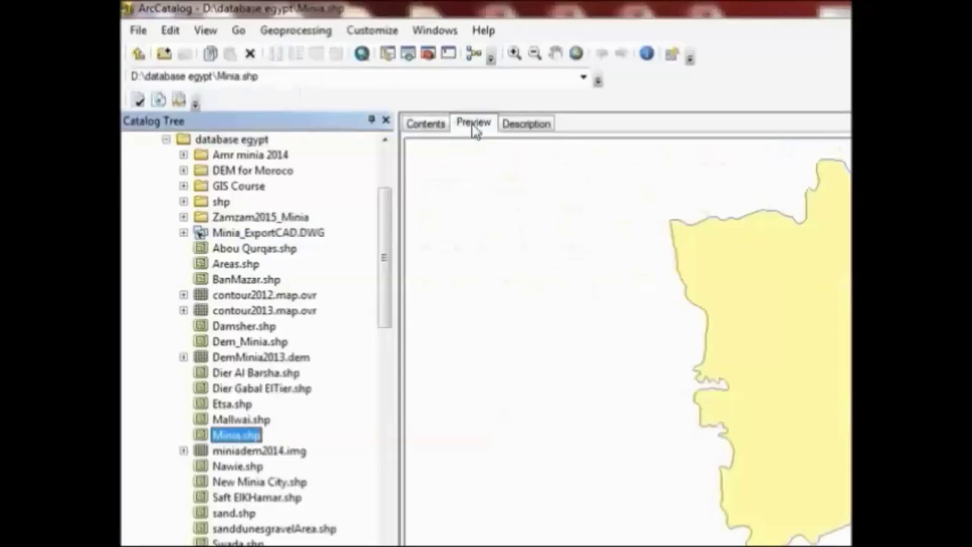
click(441, 125)
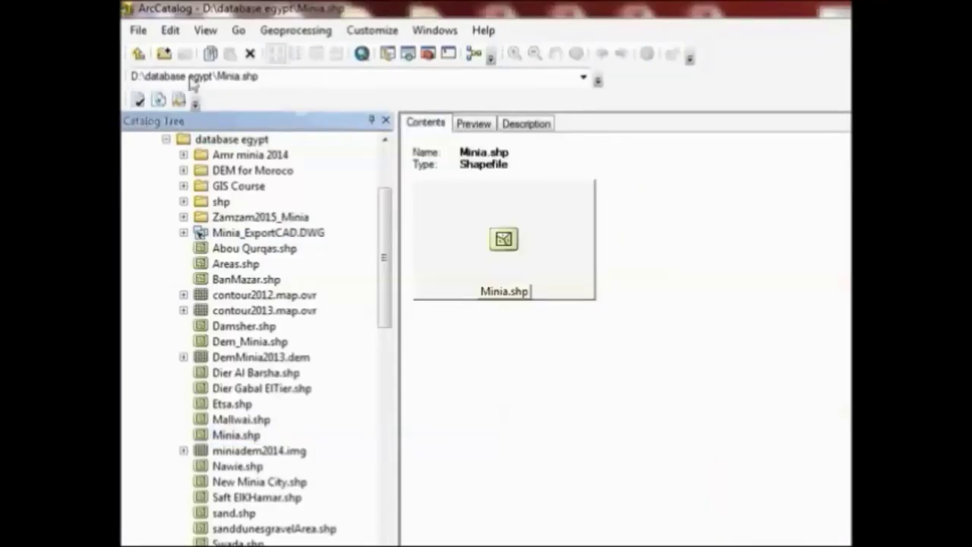
click(139, 54)
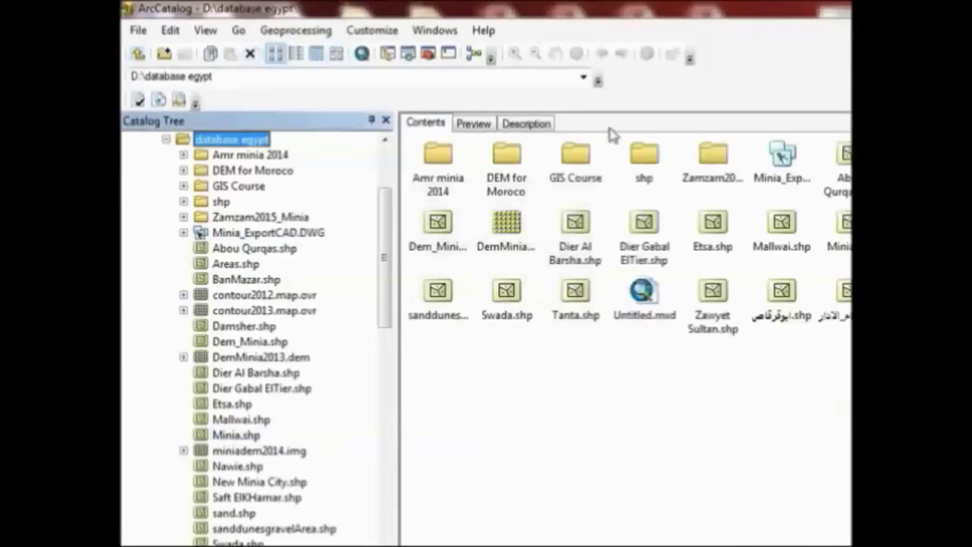
Step: Preview Minia_ExportCAD.DWG again to compare it with Minia.shp, and return to the folder contents
click(793, 167)
click(473, 124)
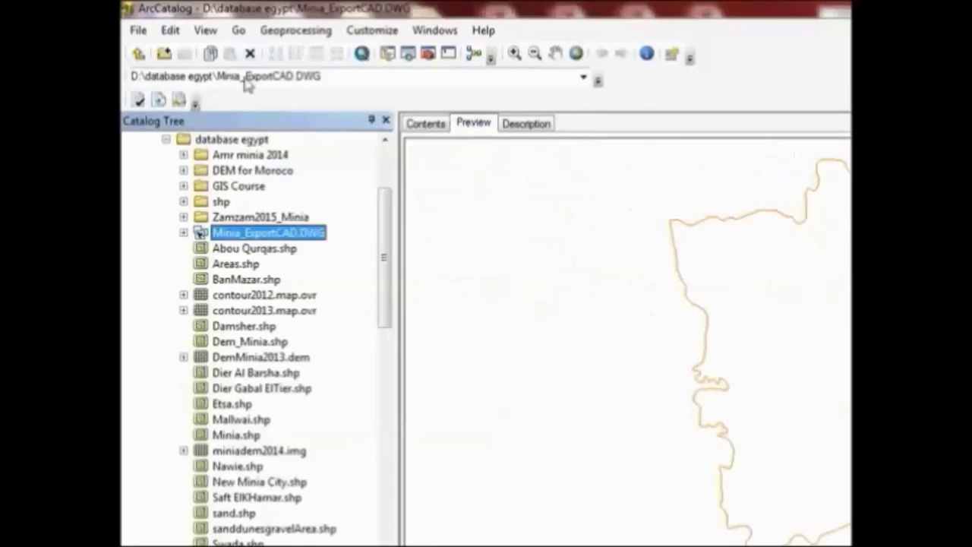
click(139, 55)
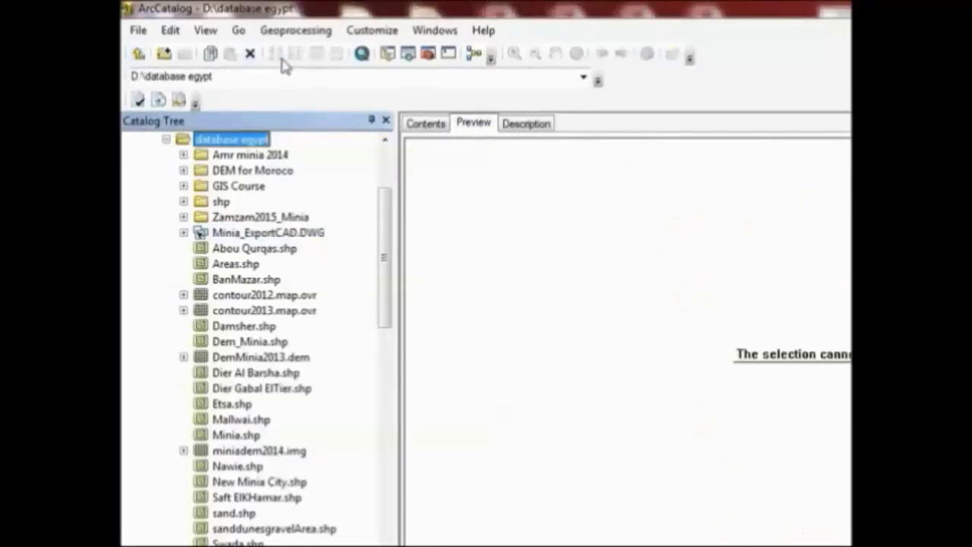
click(427, 124)
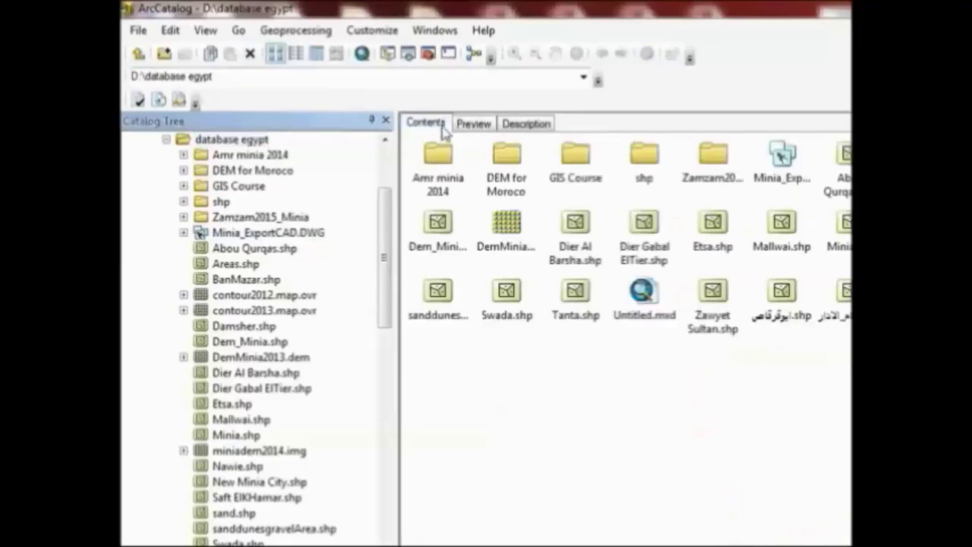
Step: Select Minia_ExportCAD.DWG and look at the operations available for it
click(783, 163)
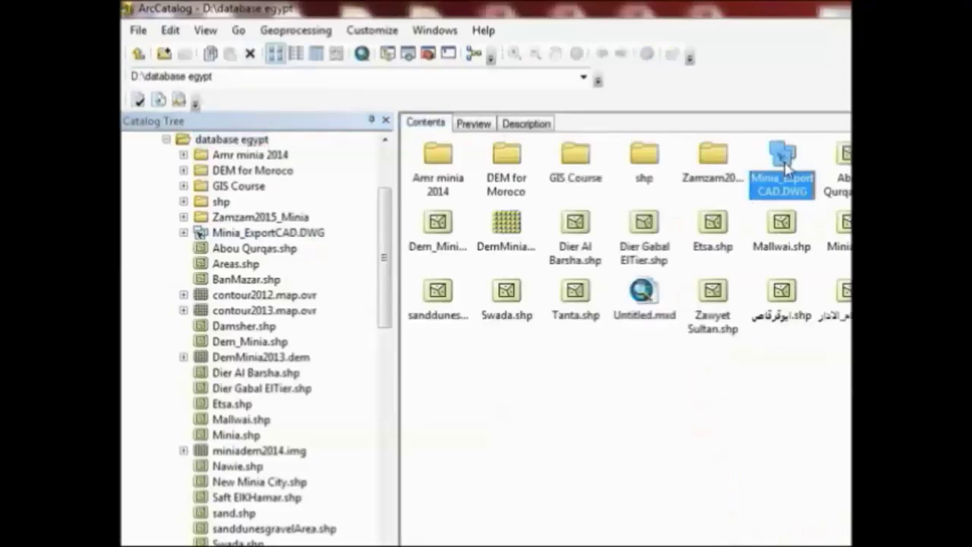
right_click(785, 166)
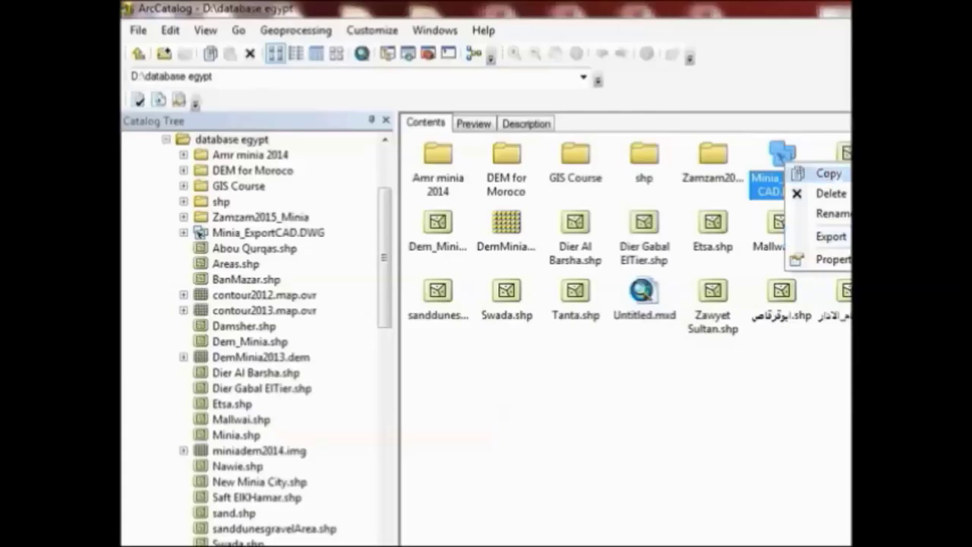
key(Return)
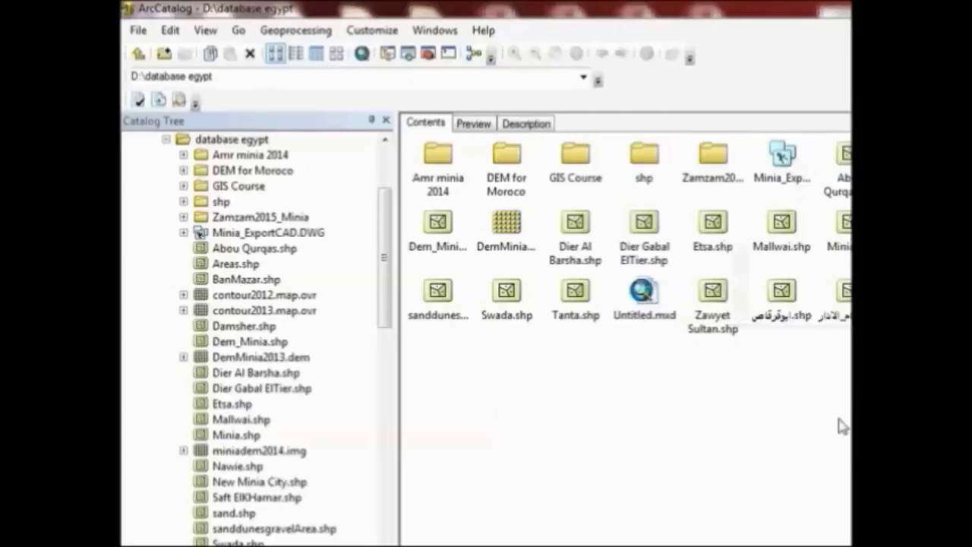
Step: Look at the operations available for Minia Database.mdb in GIS Course, view its feature datasets, and return to the folder contents
double_click(579, 177)
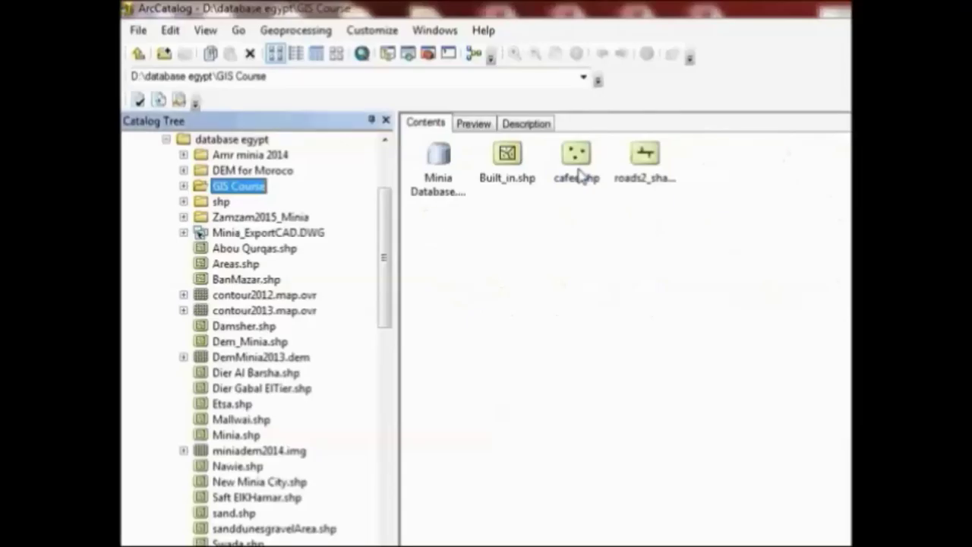
click(447, 163)
right_click(448, 161)
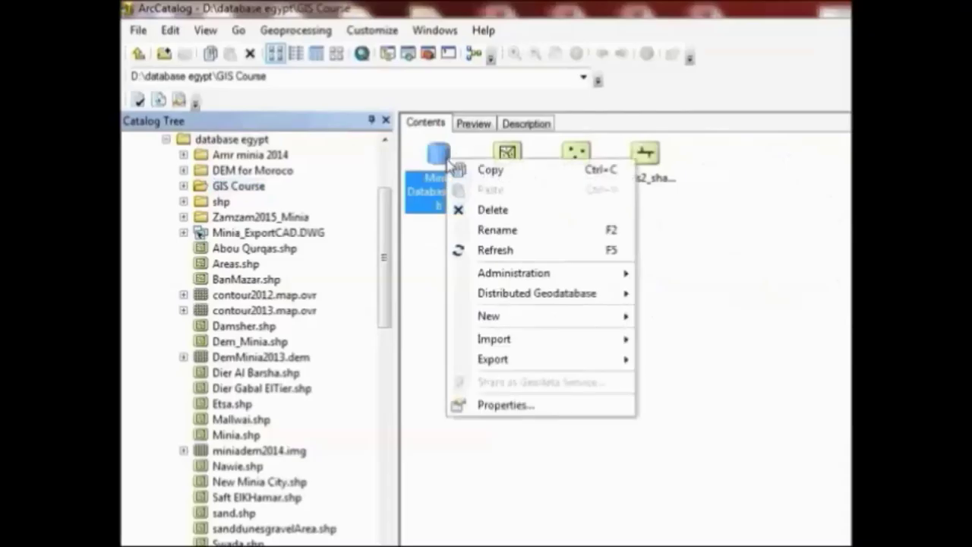
click(434, 255)
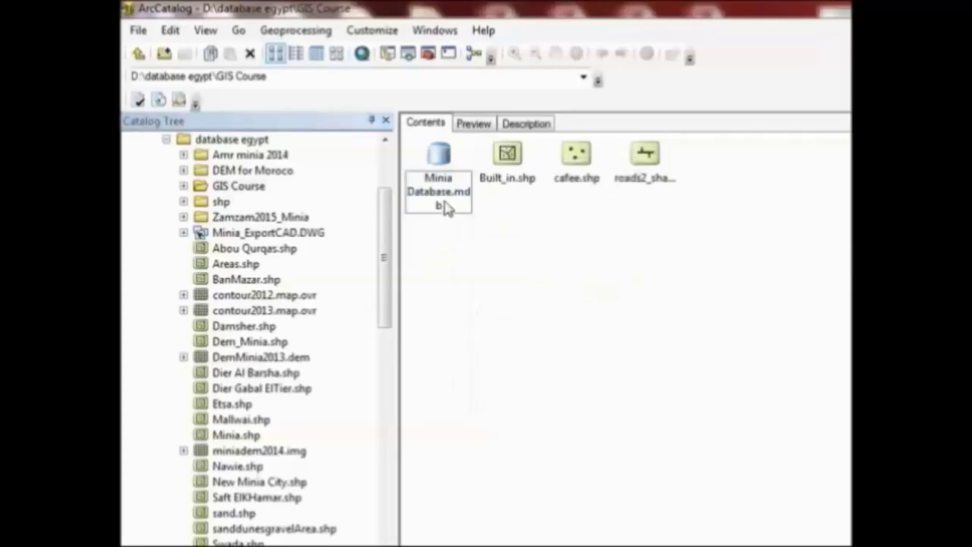
double_click(456, 163)
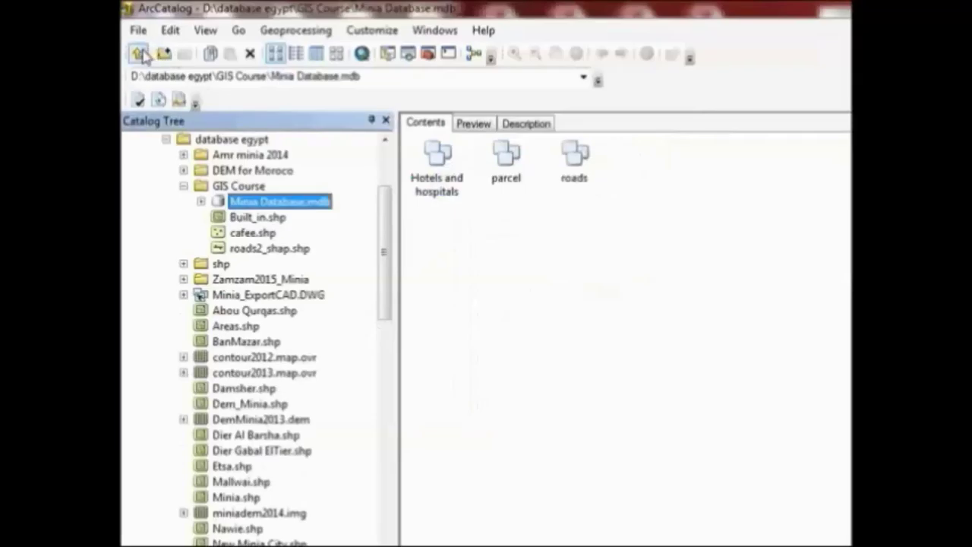
click(141, 55)
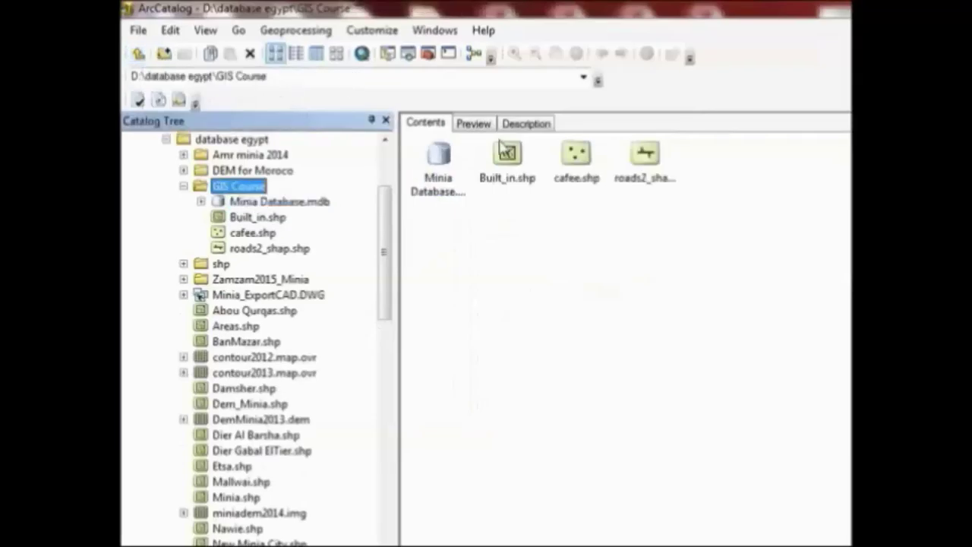
Step: Examine the single feature class import tool for Minia Database.mdb and close it without importing
right_click(441, 158)
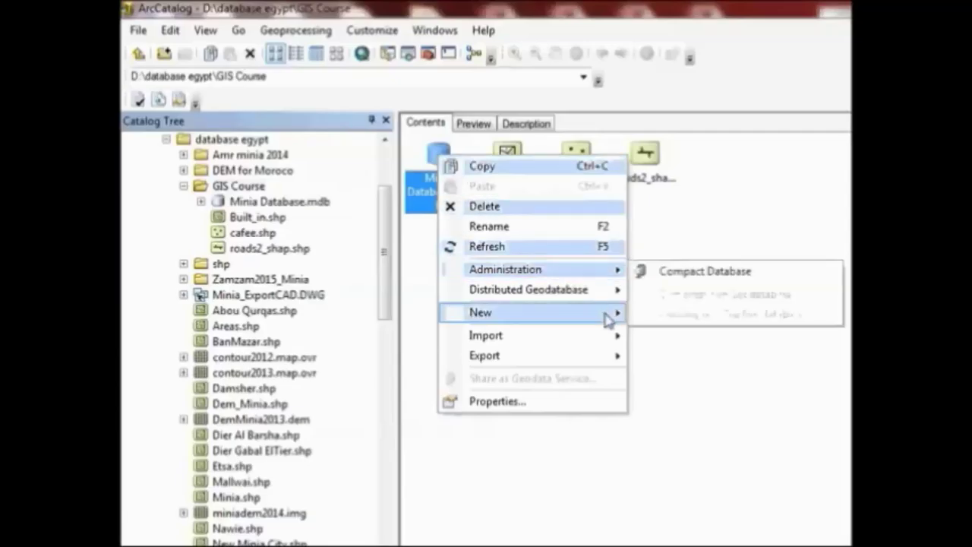
mouse_move(614, 337)
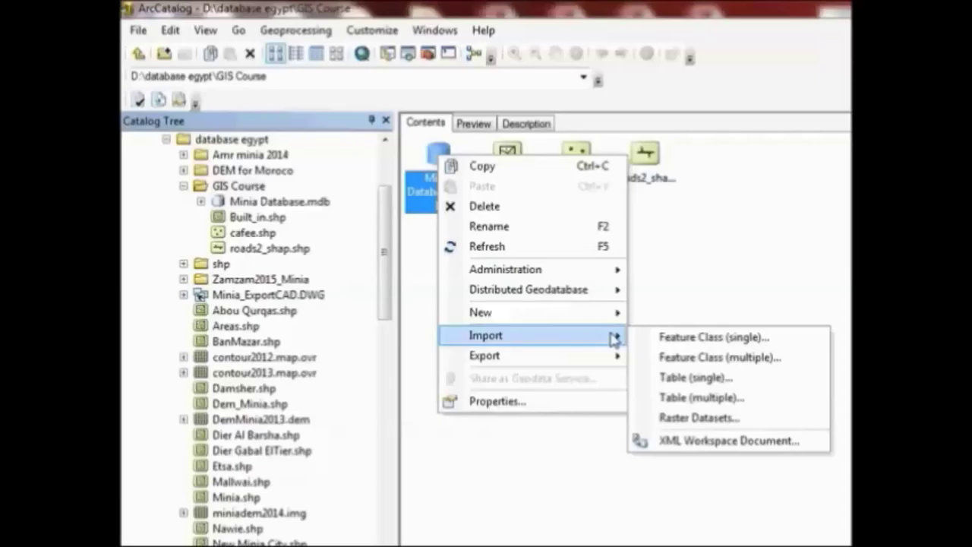
click(693, 342)
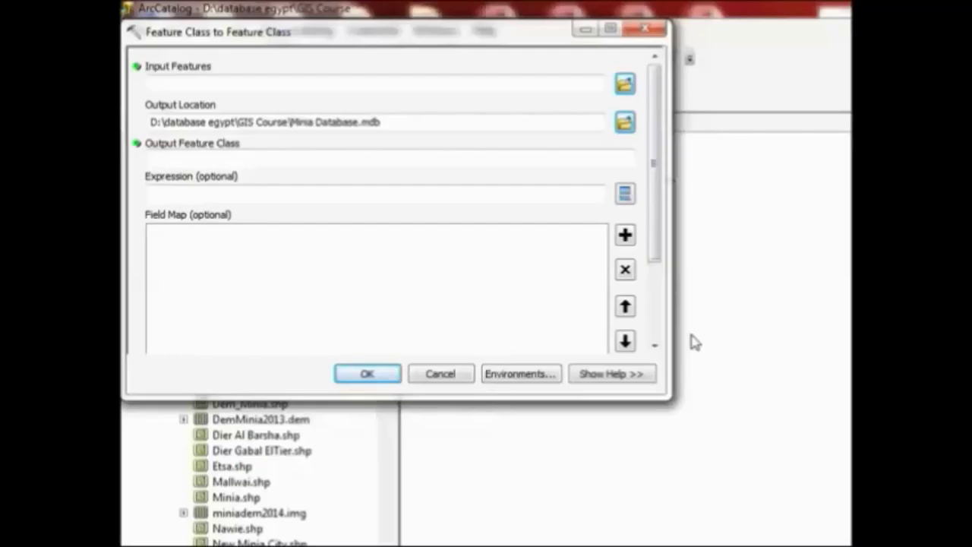
click(440, 374)
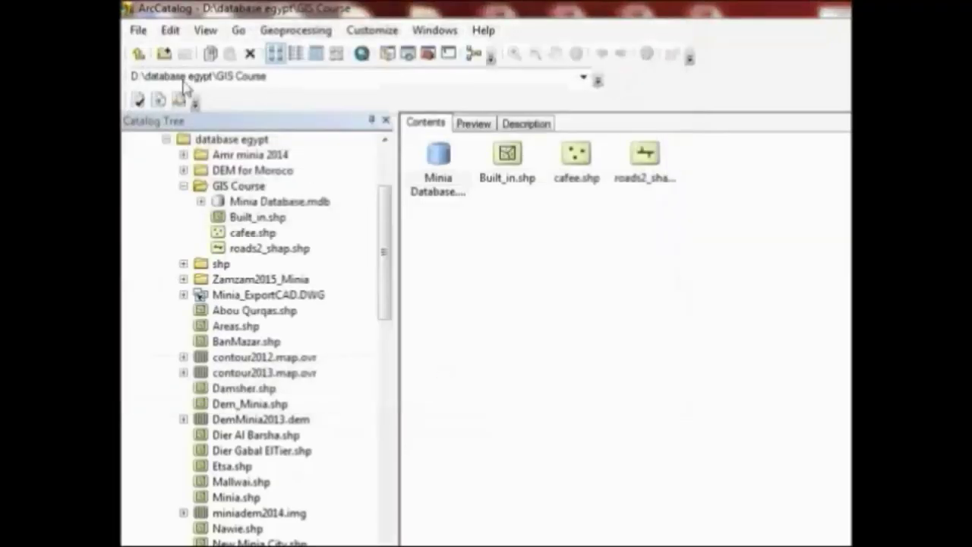
click(138, 55)
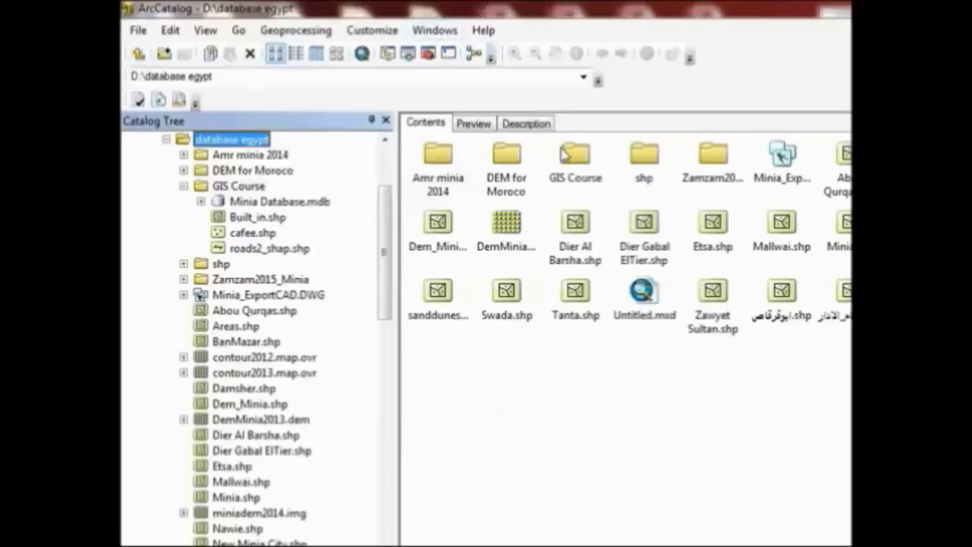
double_click(577, 159)
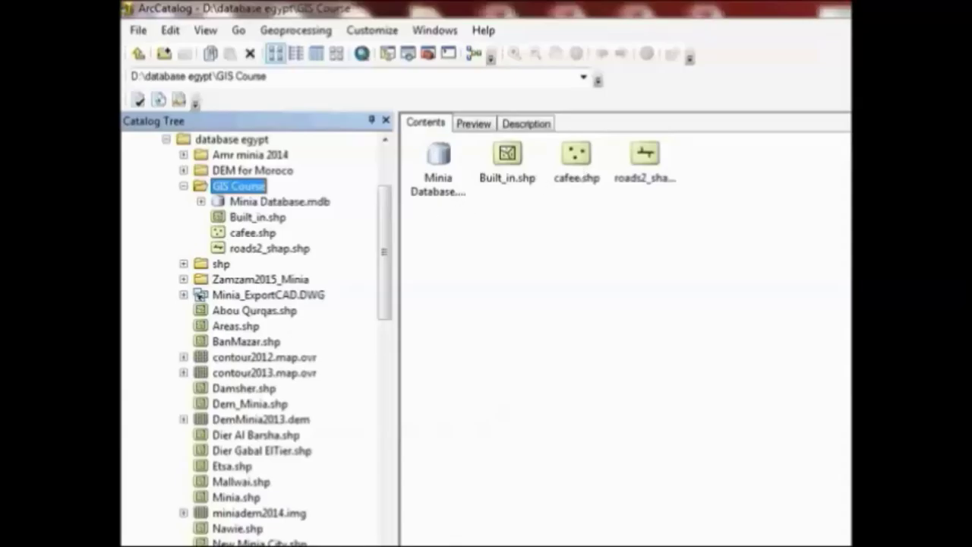
Step: Switch to ArcMap 10.3 with a blank map and add roads2_shap.shp from the GIS Course folder
key(super)
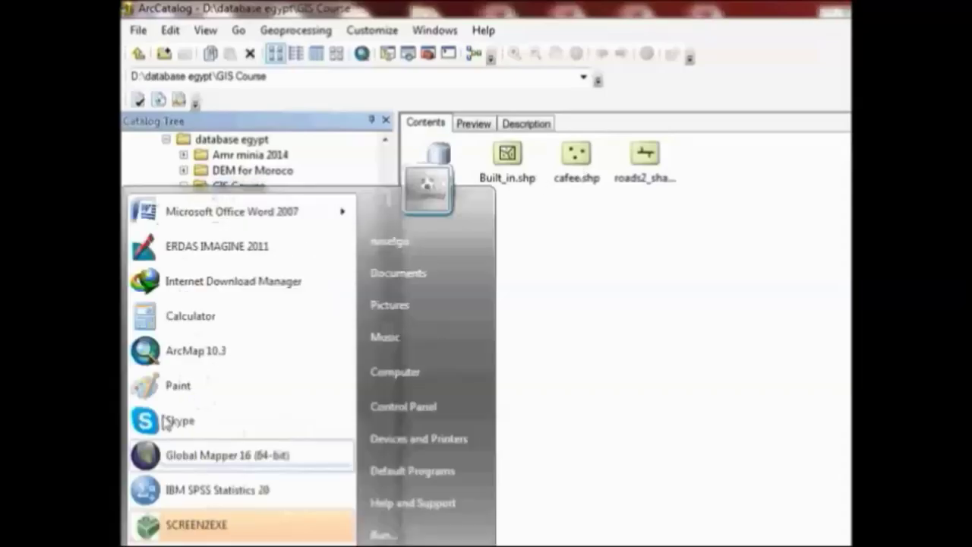
click(209, 360)
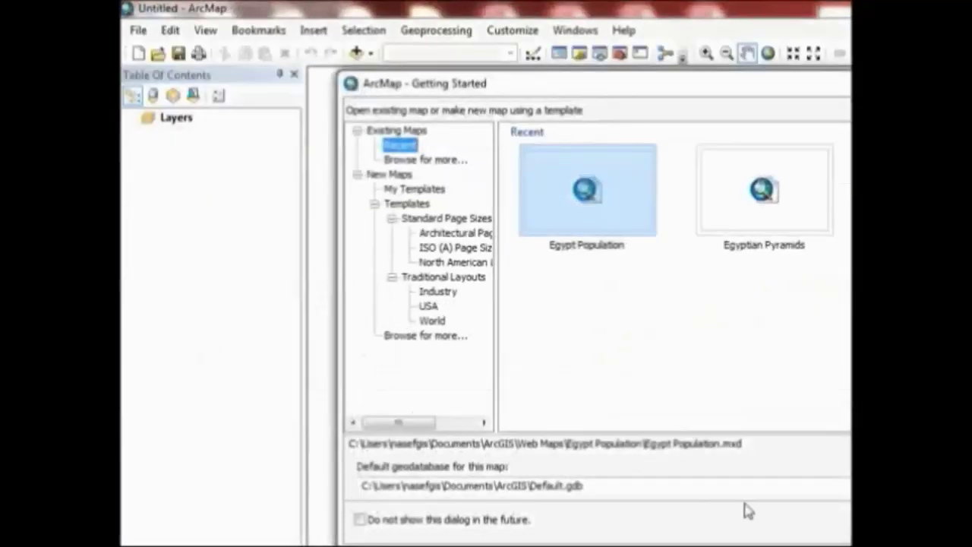
key(Escape)
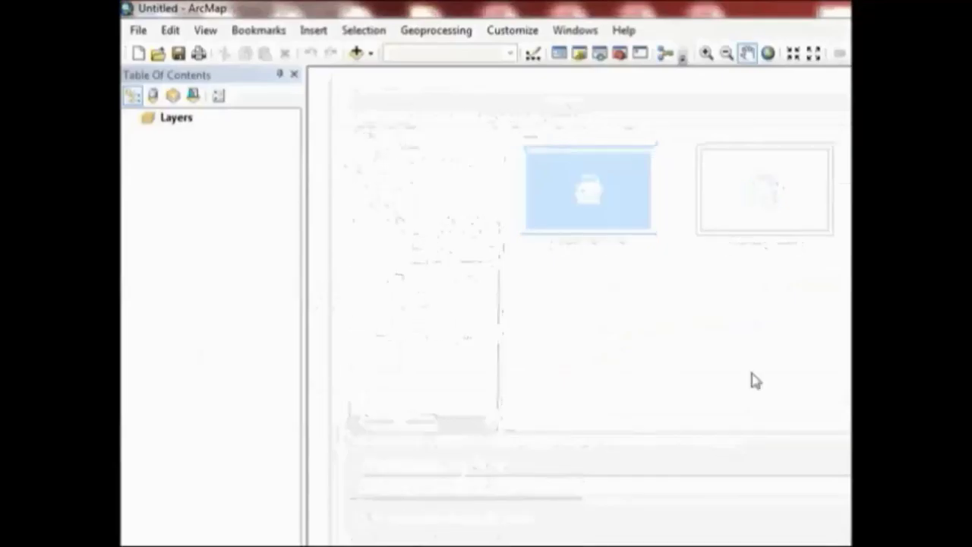
click(356, 53)
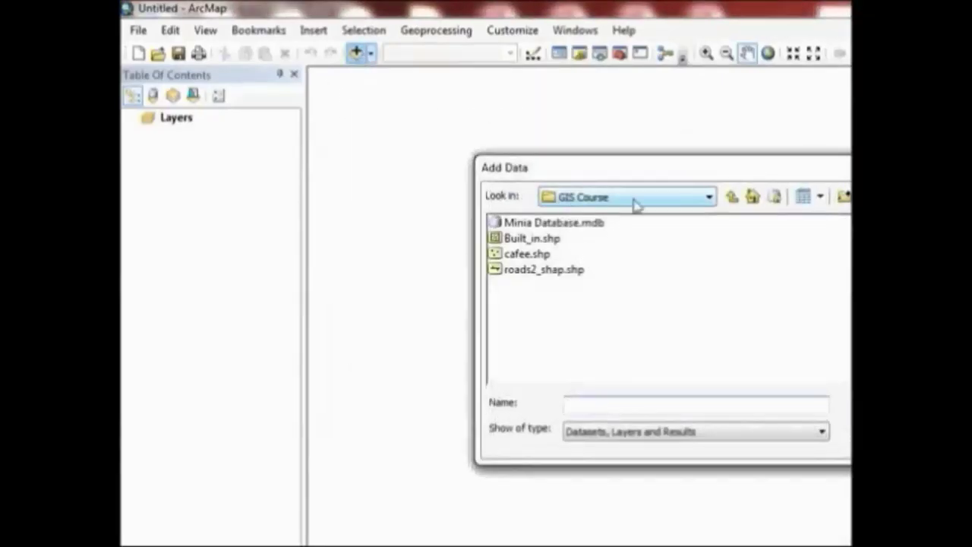
click(544, 275)
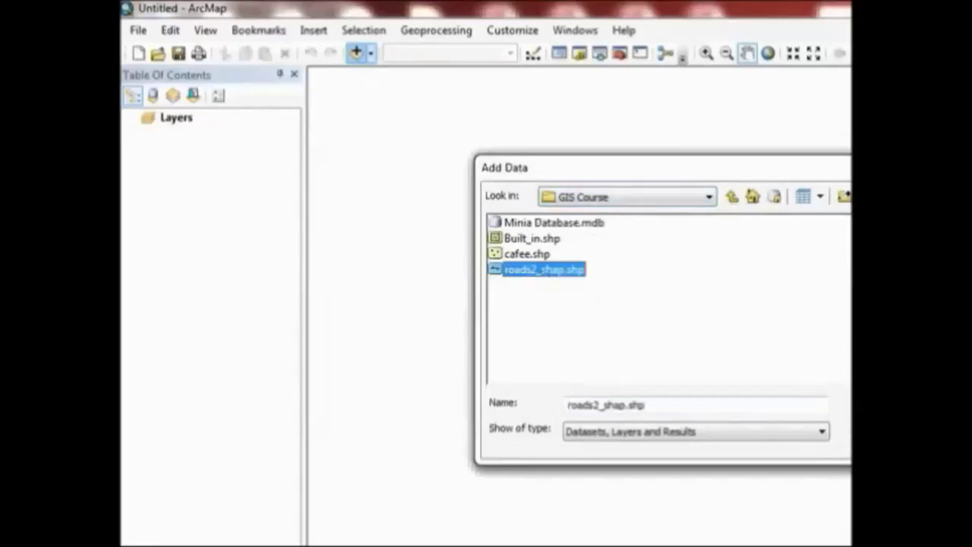
key(Return)
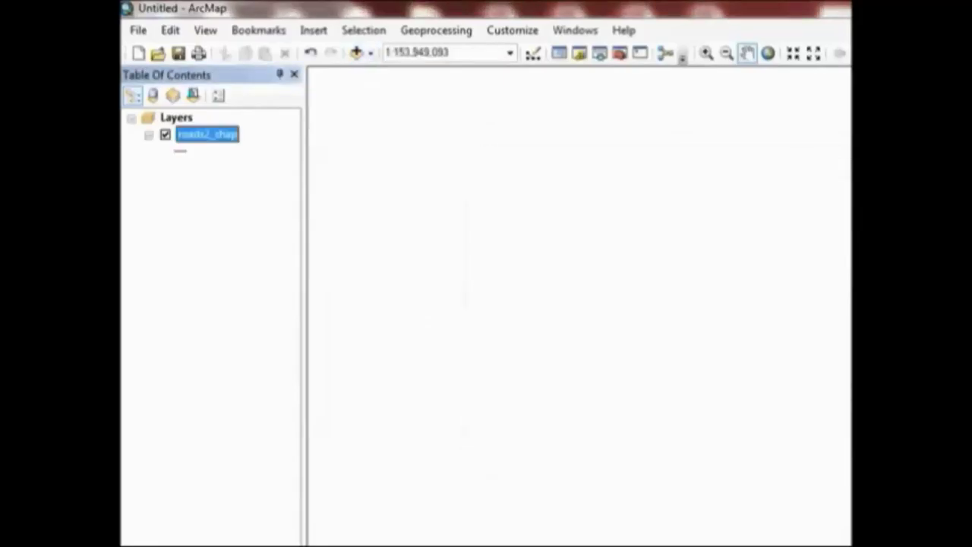
Step: View the fields in the attribute table of the roads2_shap layer
right_click(229, 143)
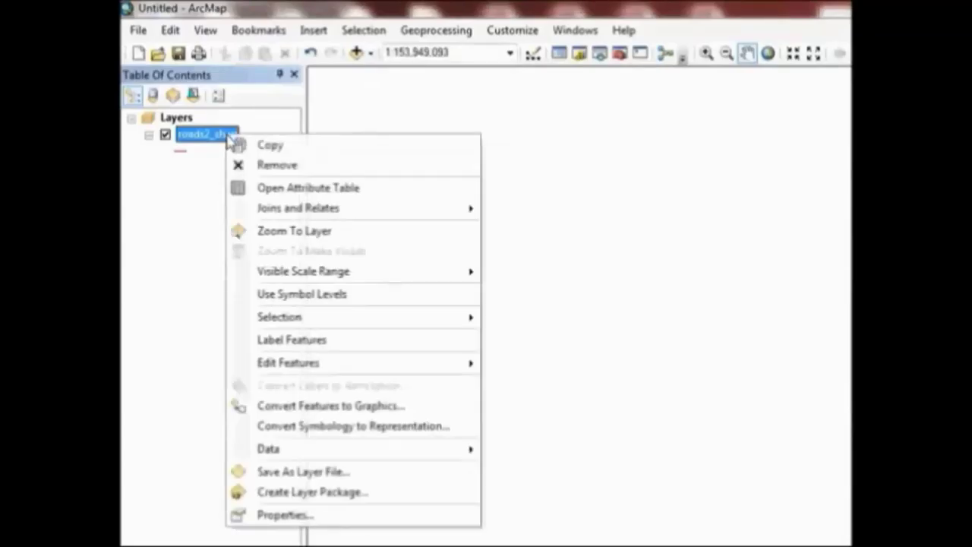
click(296, 189)
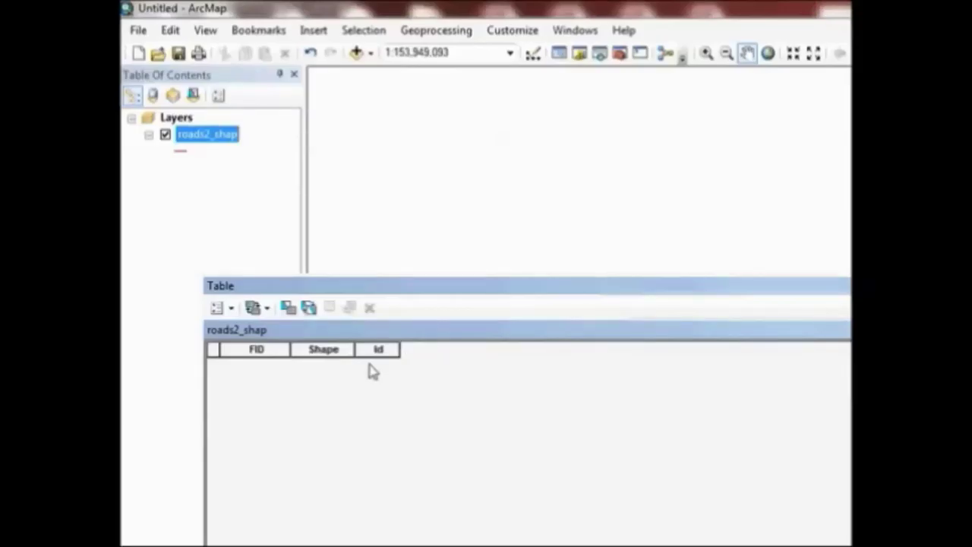
Step: Show the Editor tools, start an edit session on roads2_shap, and activate straight-segment line creation
click(538, 64)
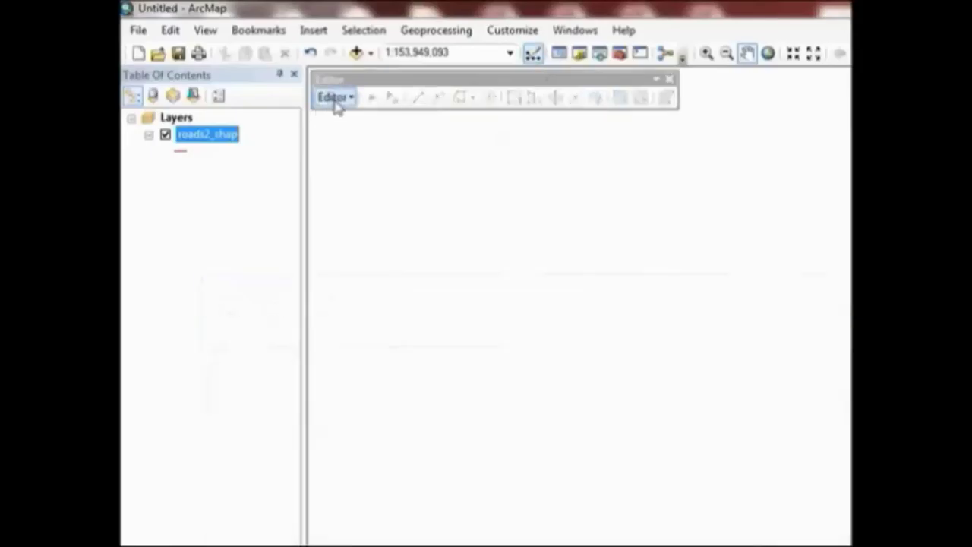
click(335, 98)
click(373, 118)
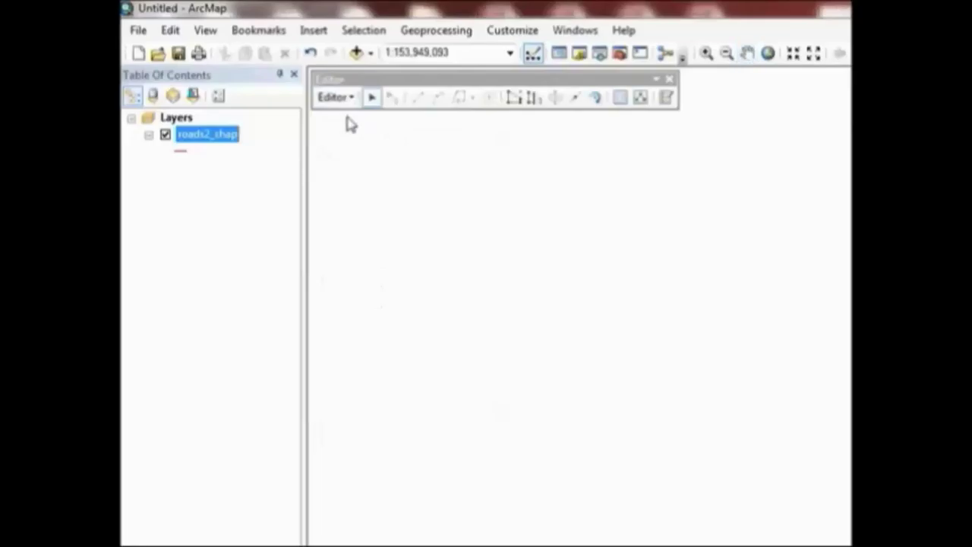
click(669, 99)
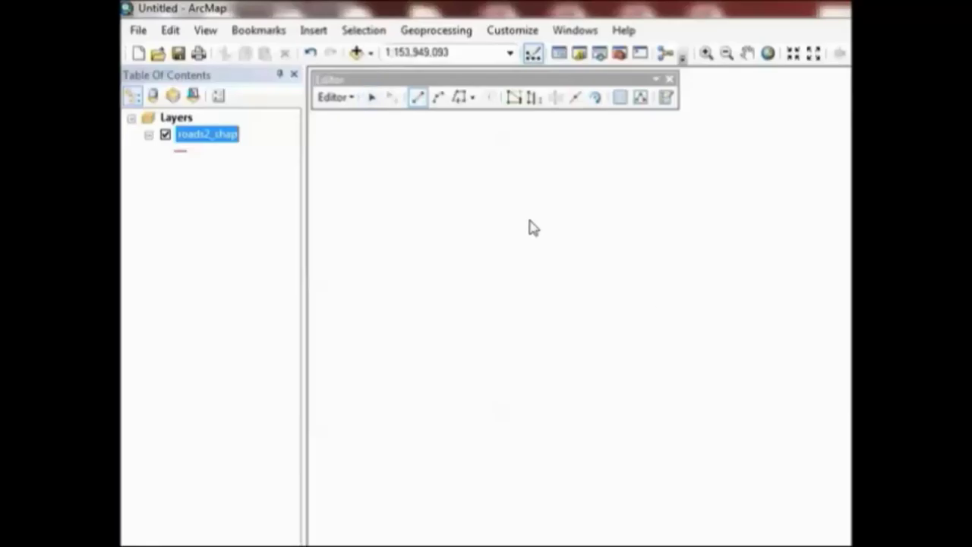
Step: Sketch a roads2_shap line with a first segment at direction 90 and length 7724647, and add a short diagonal segment from its upper end
right_click(228, 143)
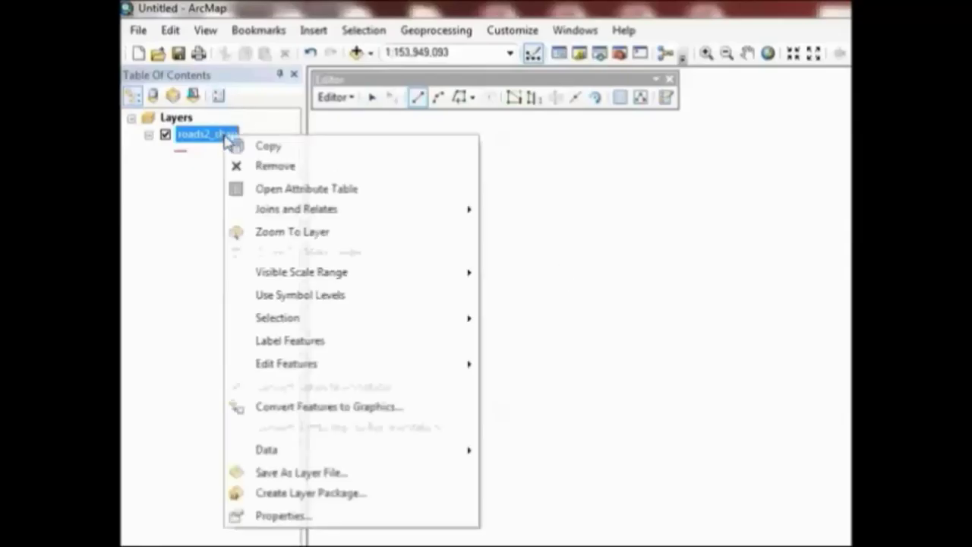
click(322, 234)
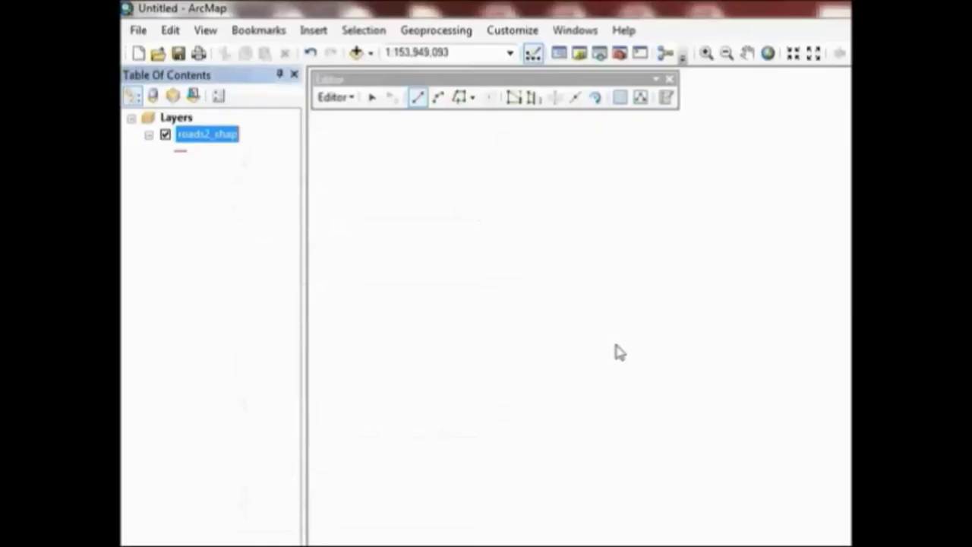
click(619, 400)
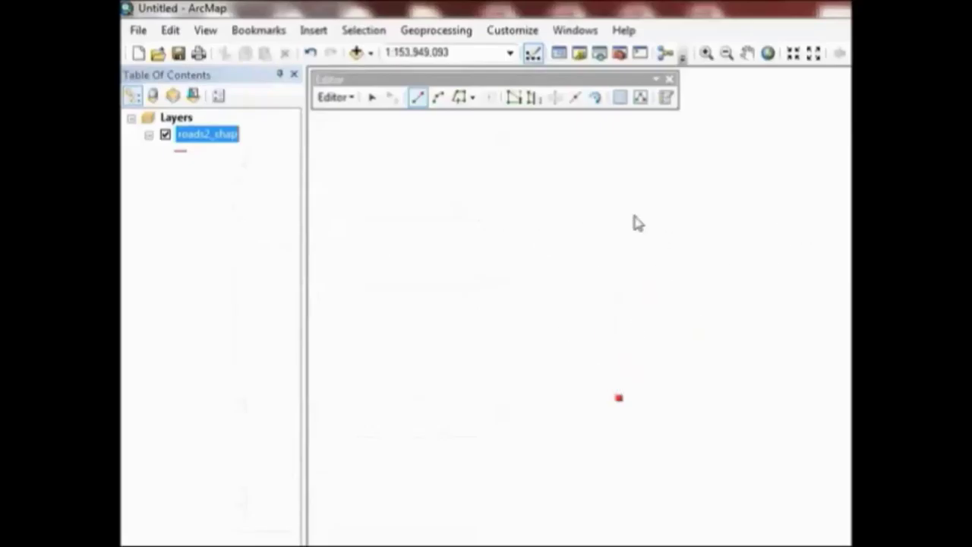
right_click(589, 237)
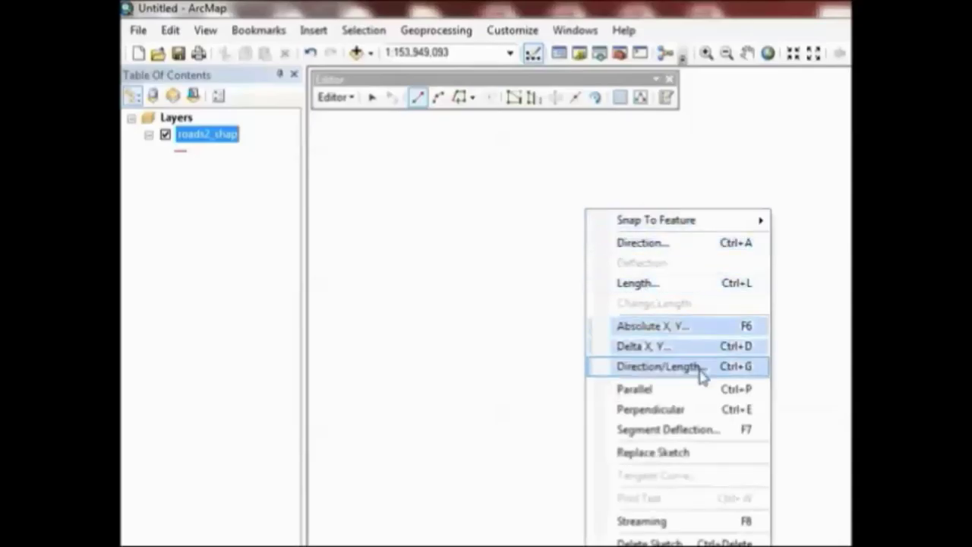
click(702, 367)
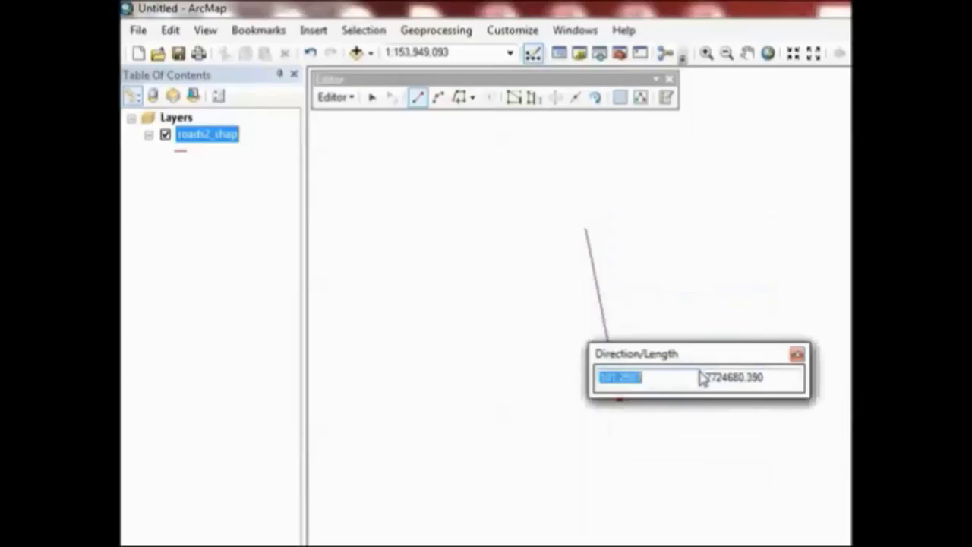
text(90)
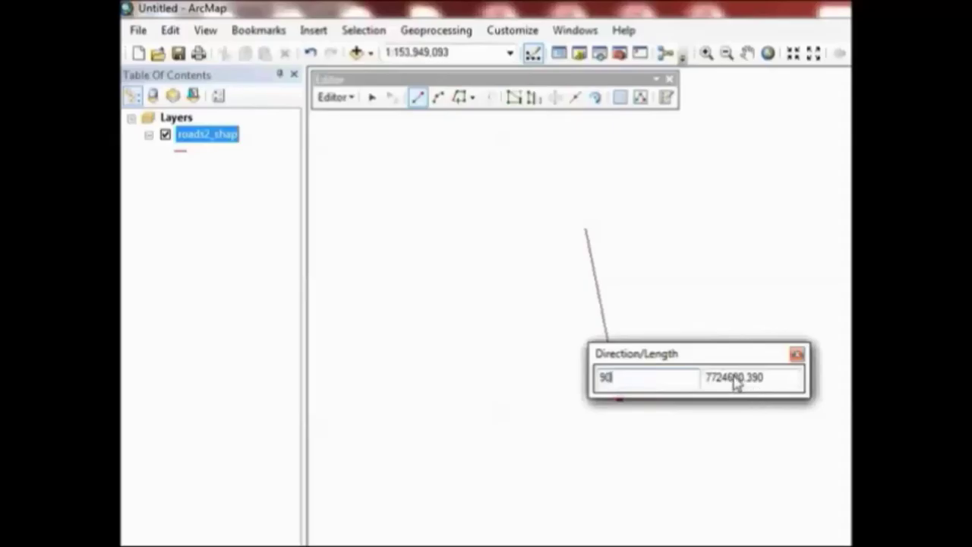
drag(732, 380, 782, 383)
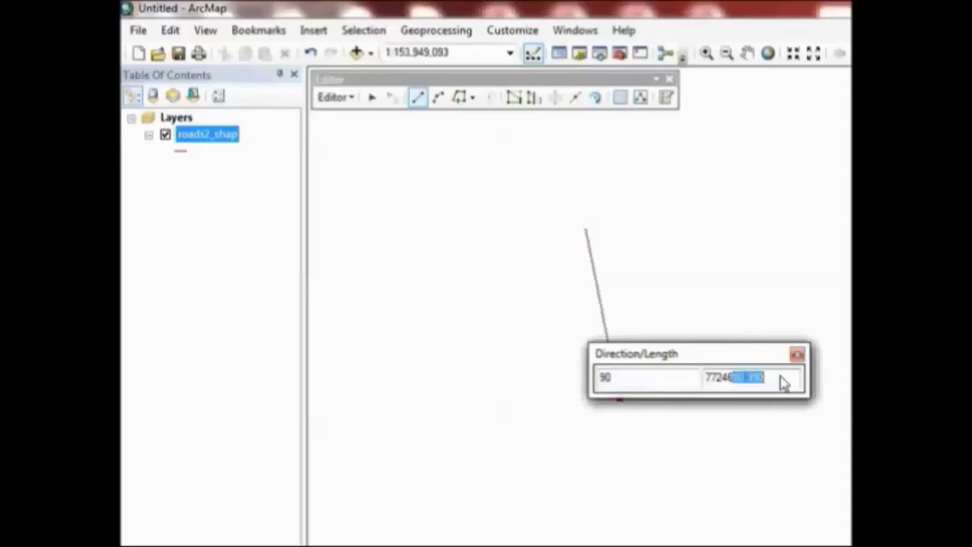
text(47)
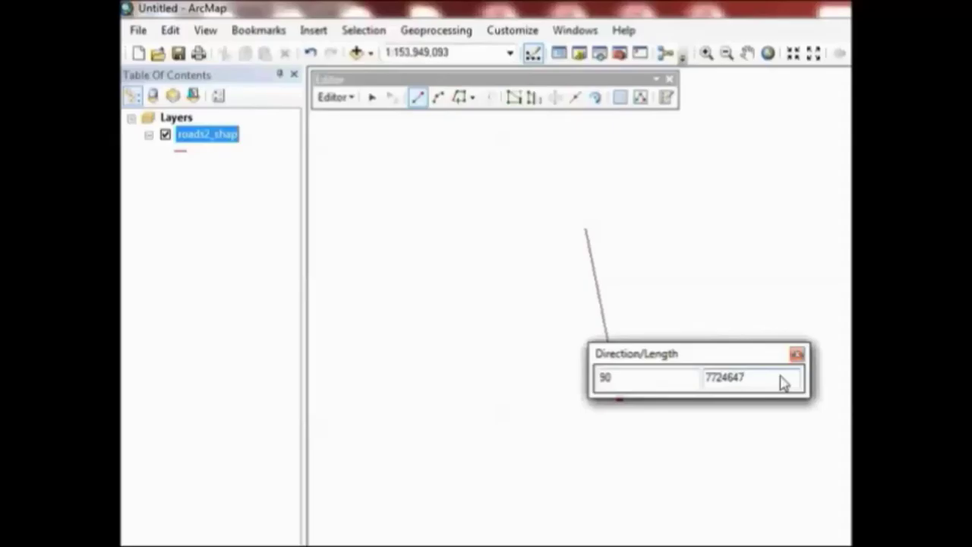
key(Return)
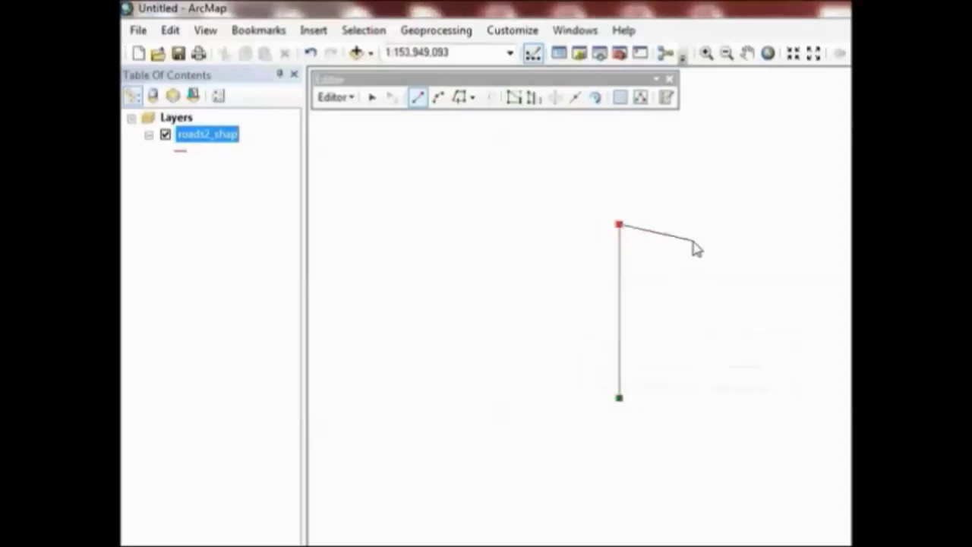
click(652, 199)
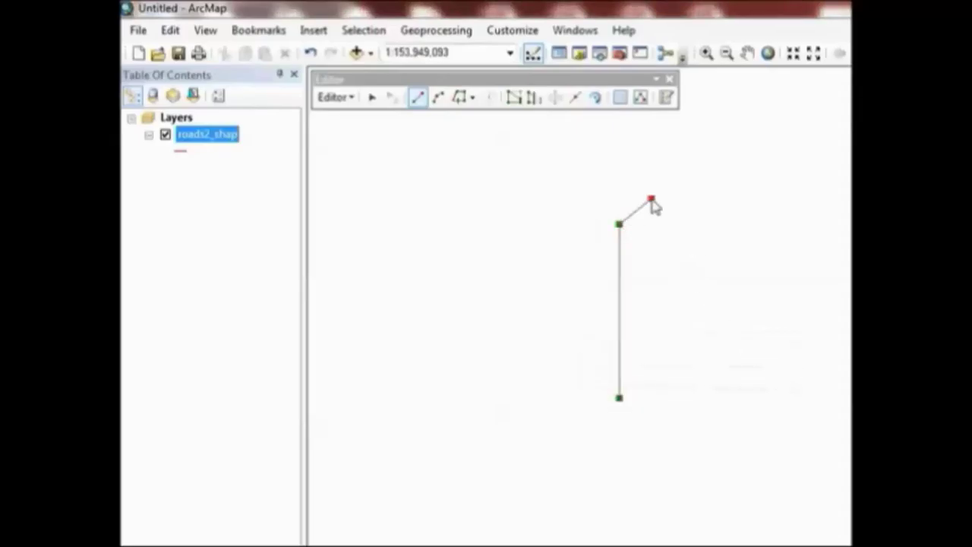